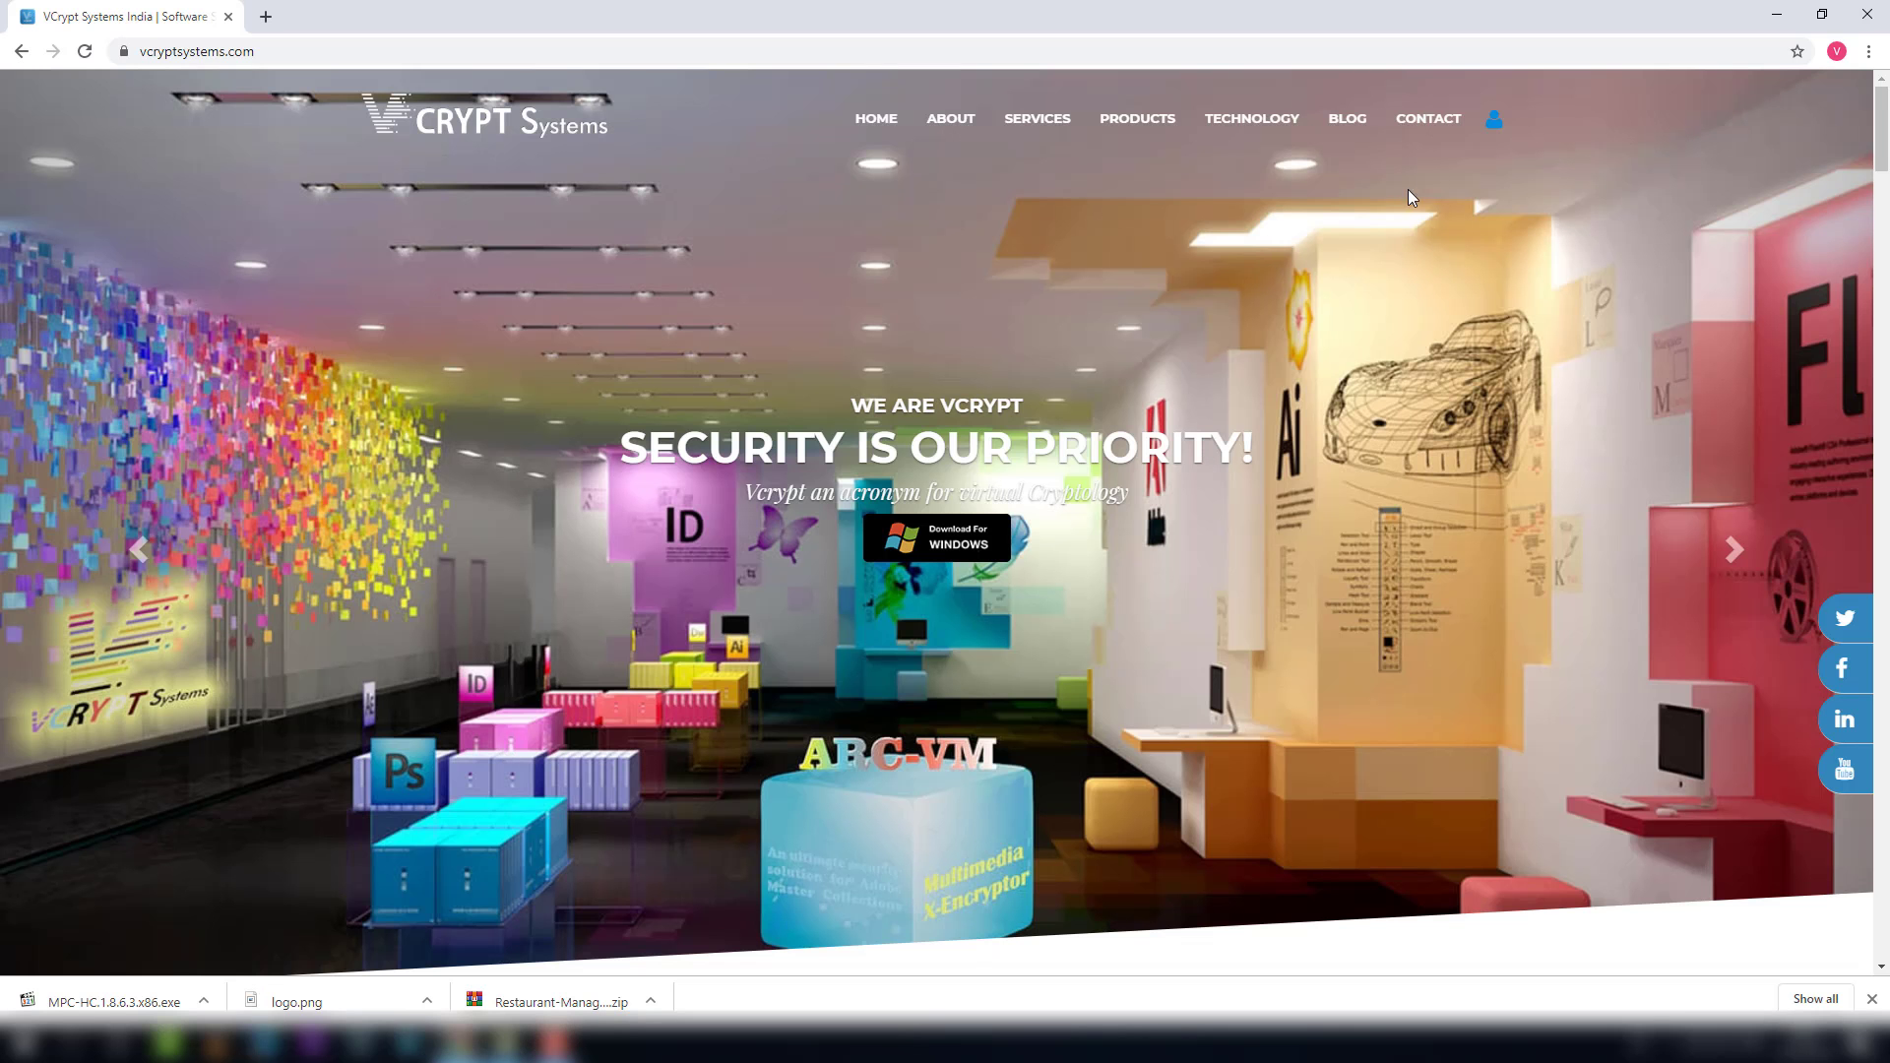
- Log in to the VCrypt site with the saved credentials and the captcha code, and open the account dashboard
click(1493, 119)
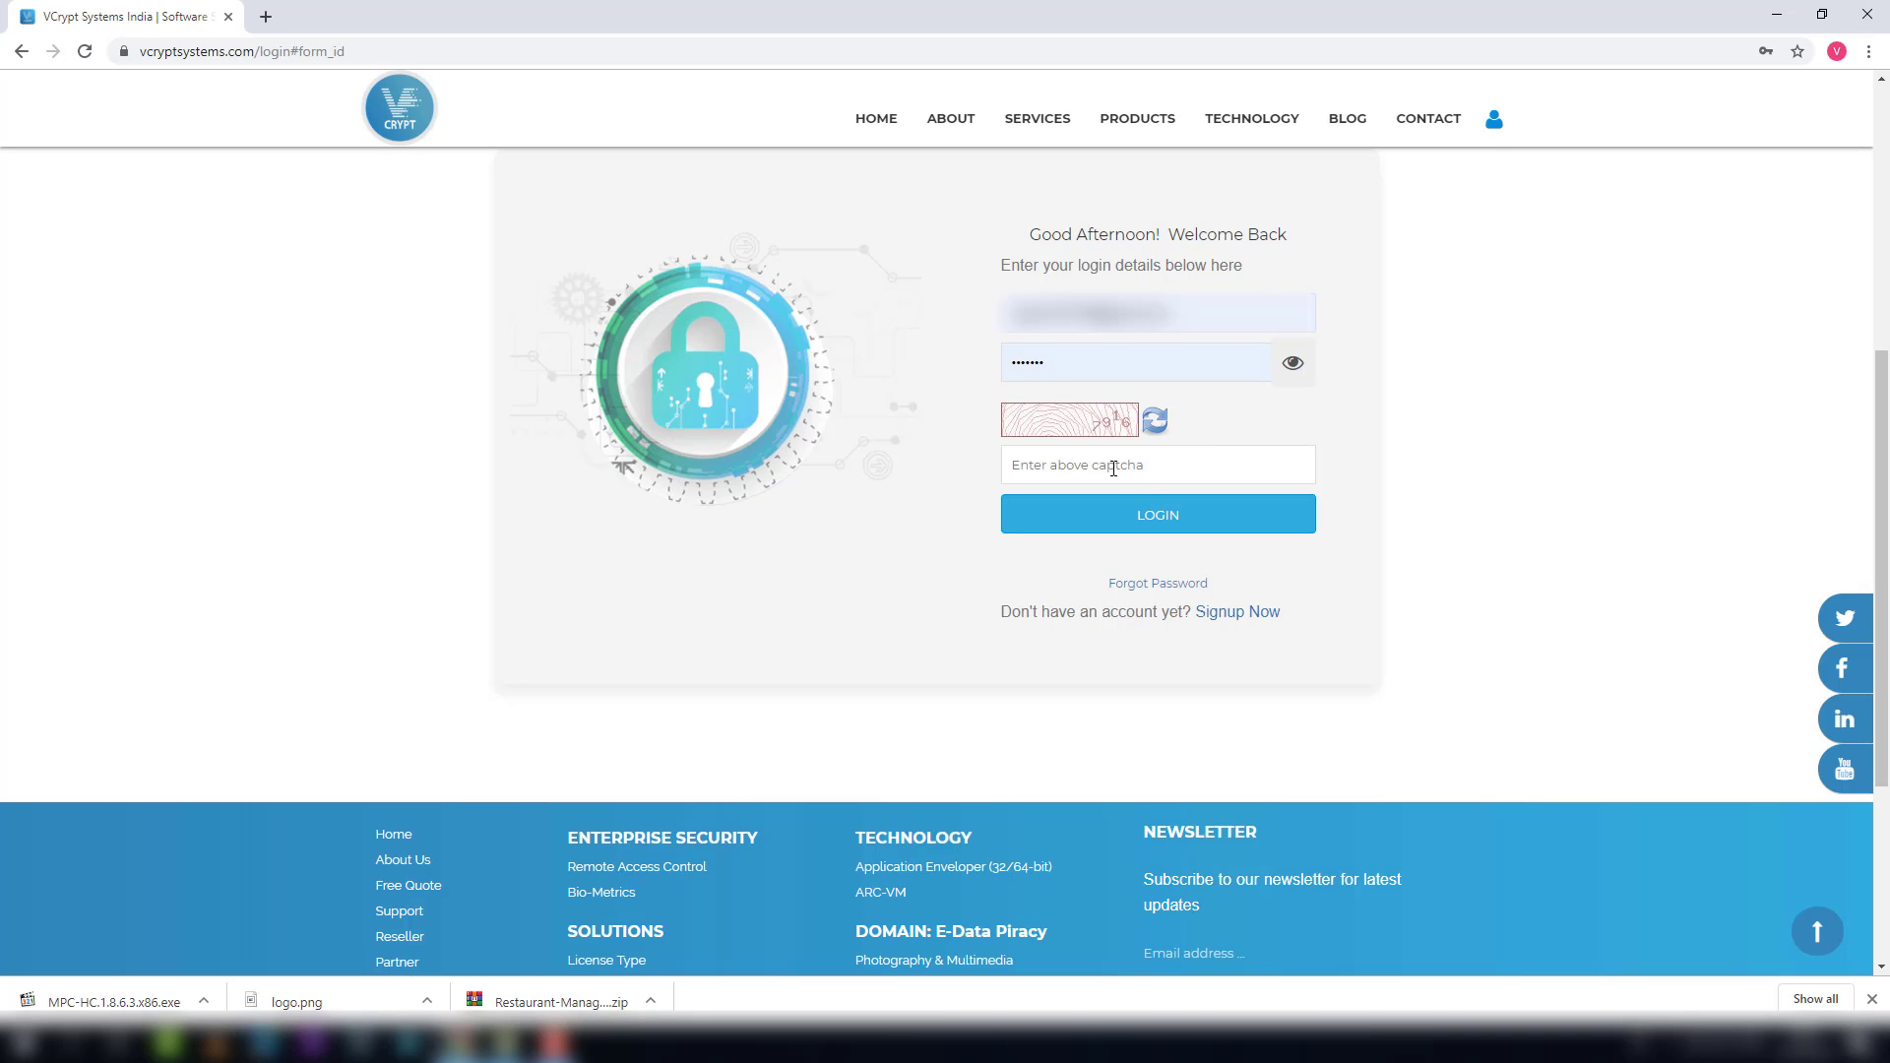
text(7916)
click(1185, 520)
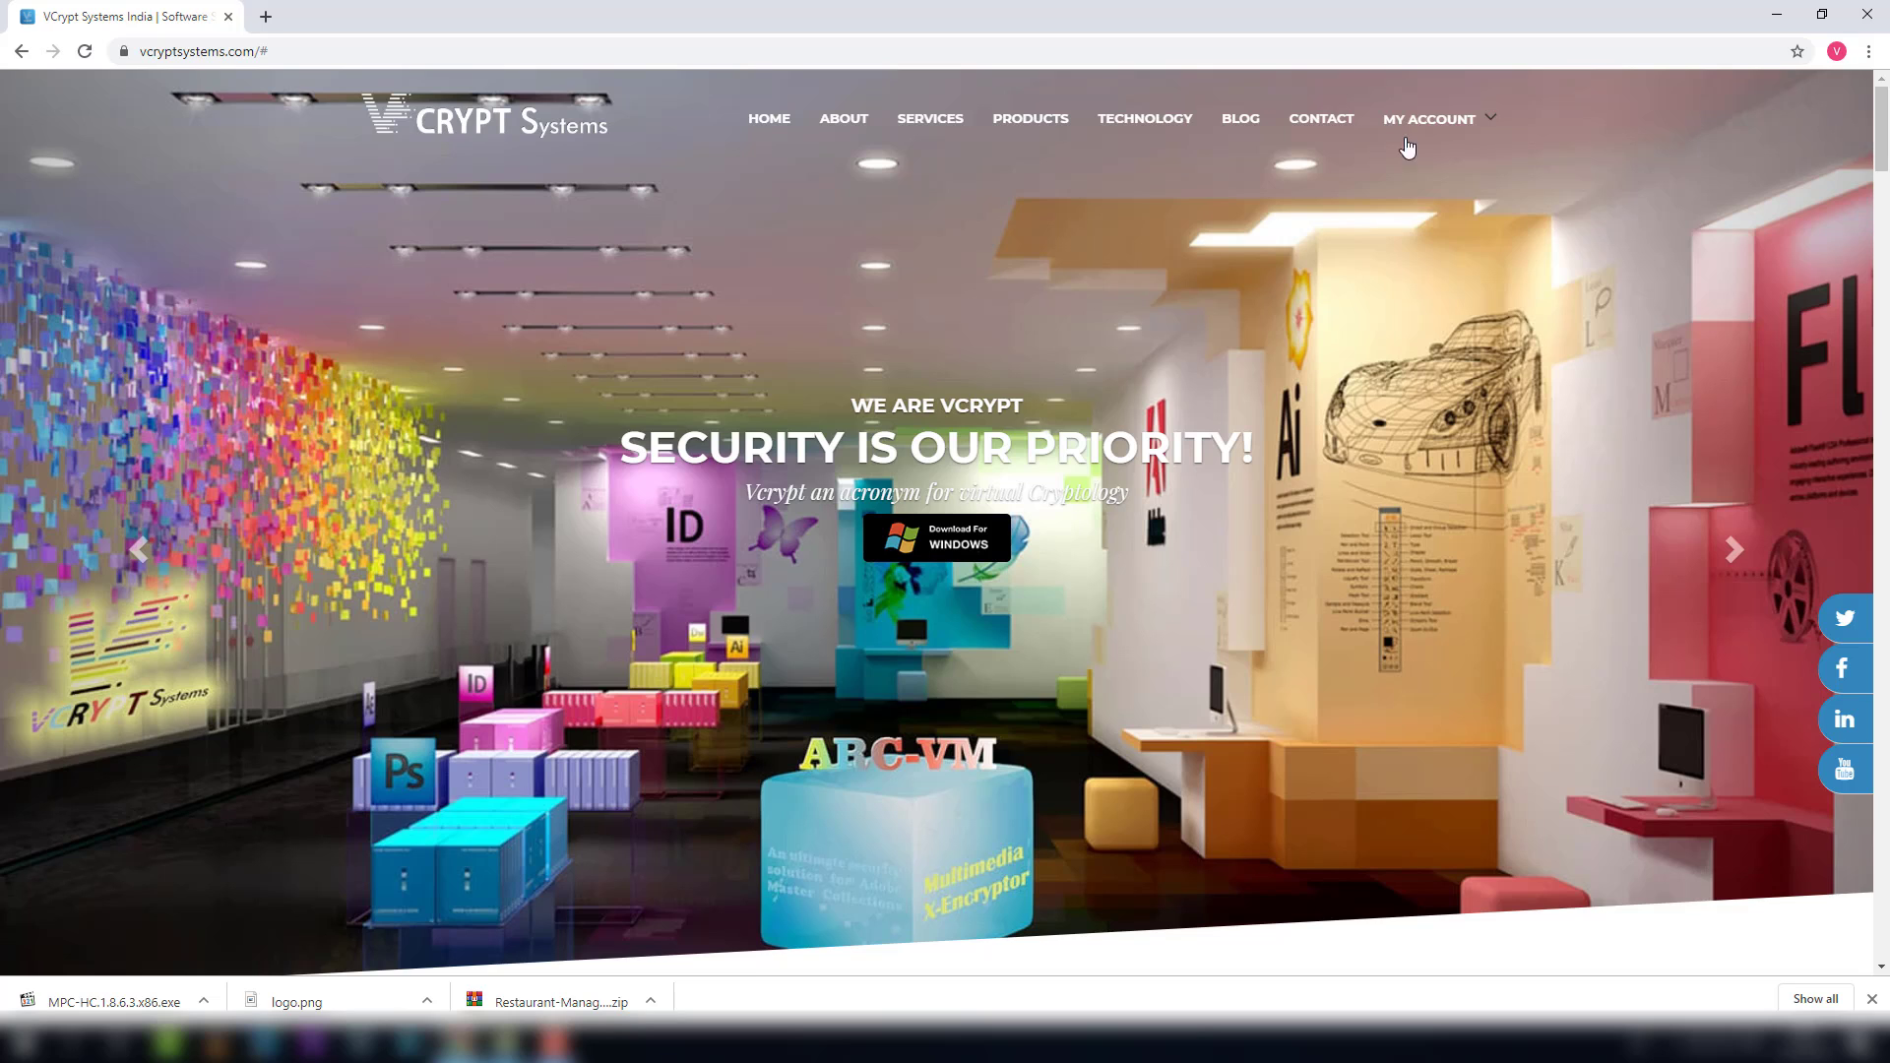
mouse_move(1408, 149)
click(1434, 254)
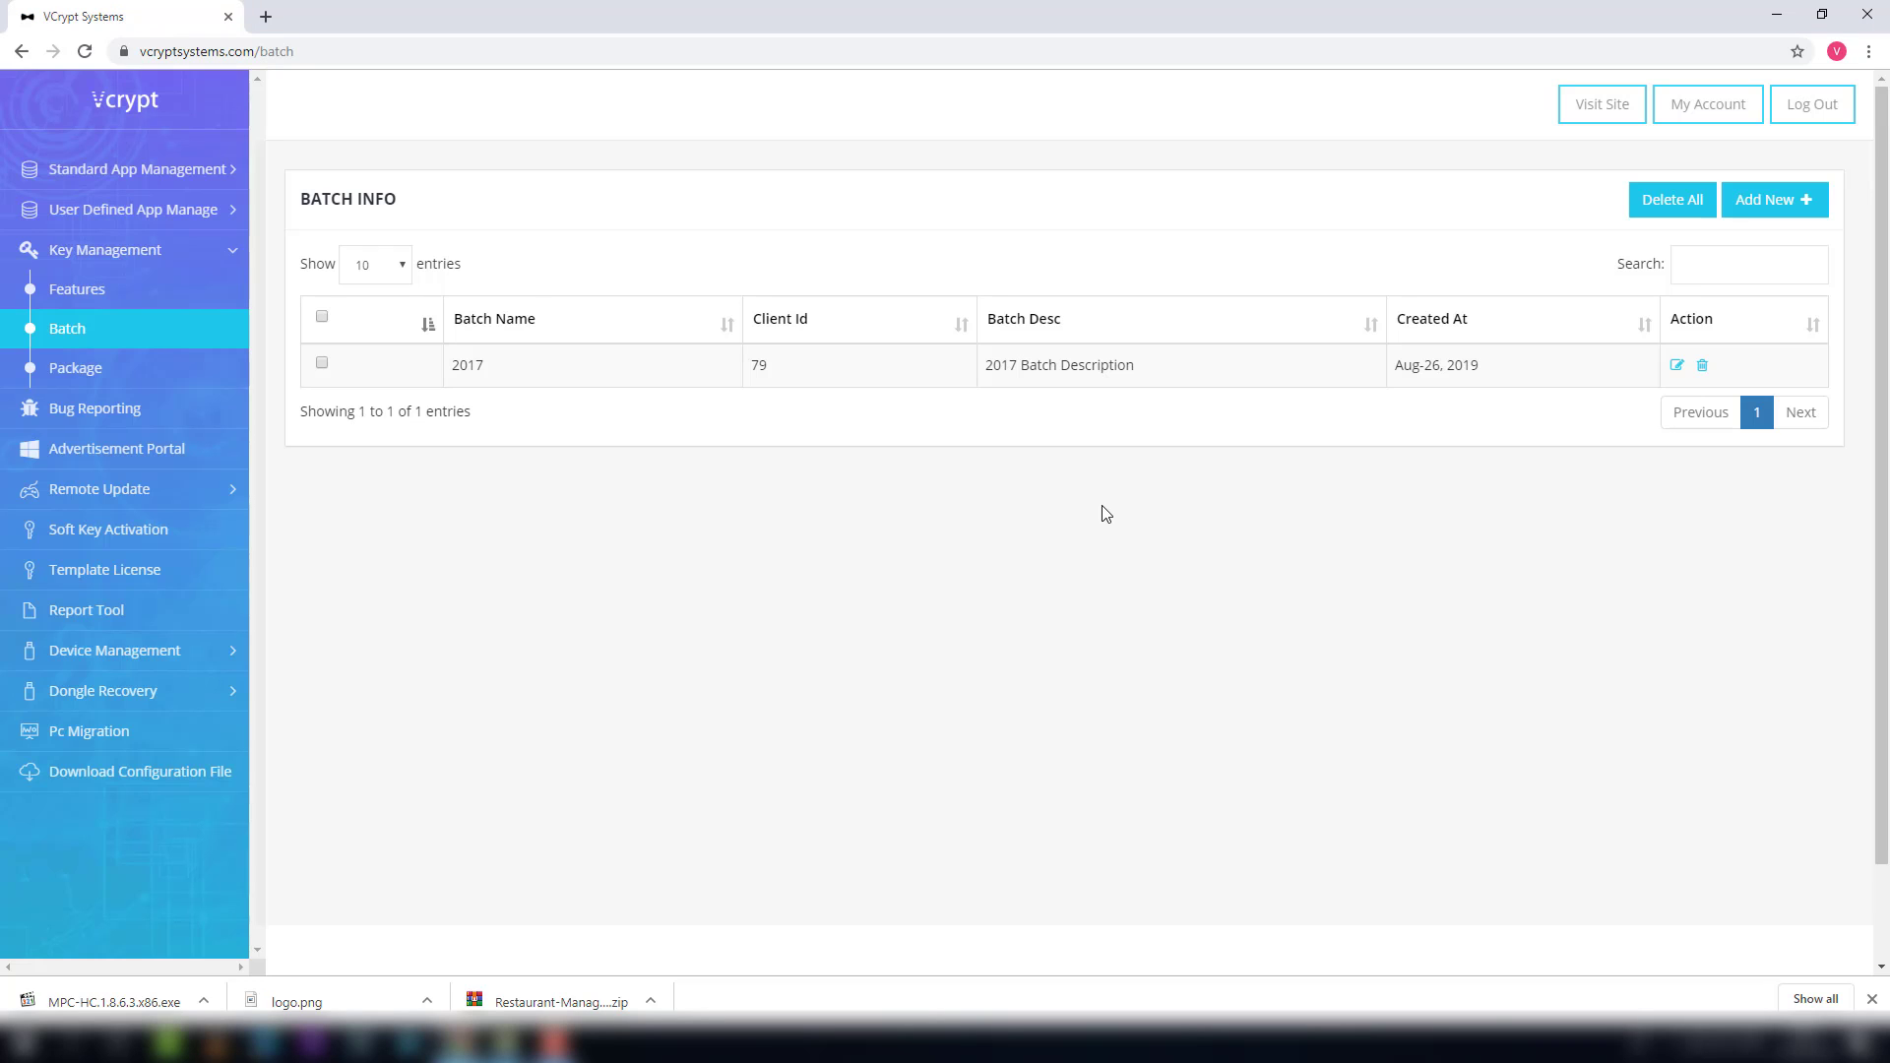
- Open a blank form for adding a new user-defined application
click(155, 209)
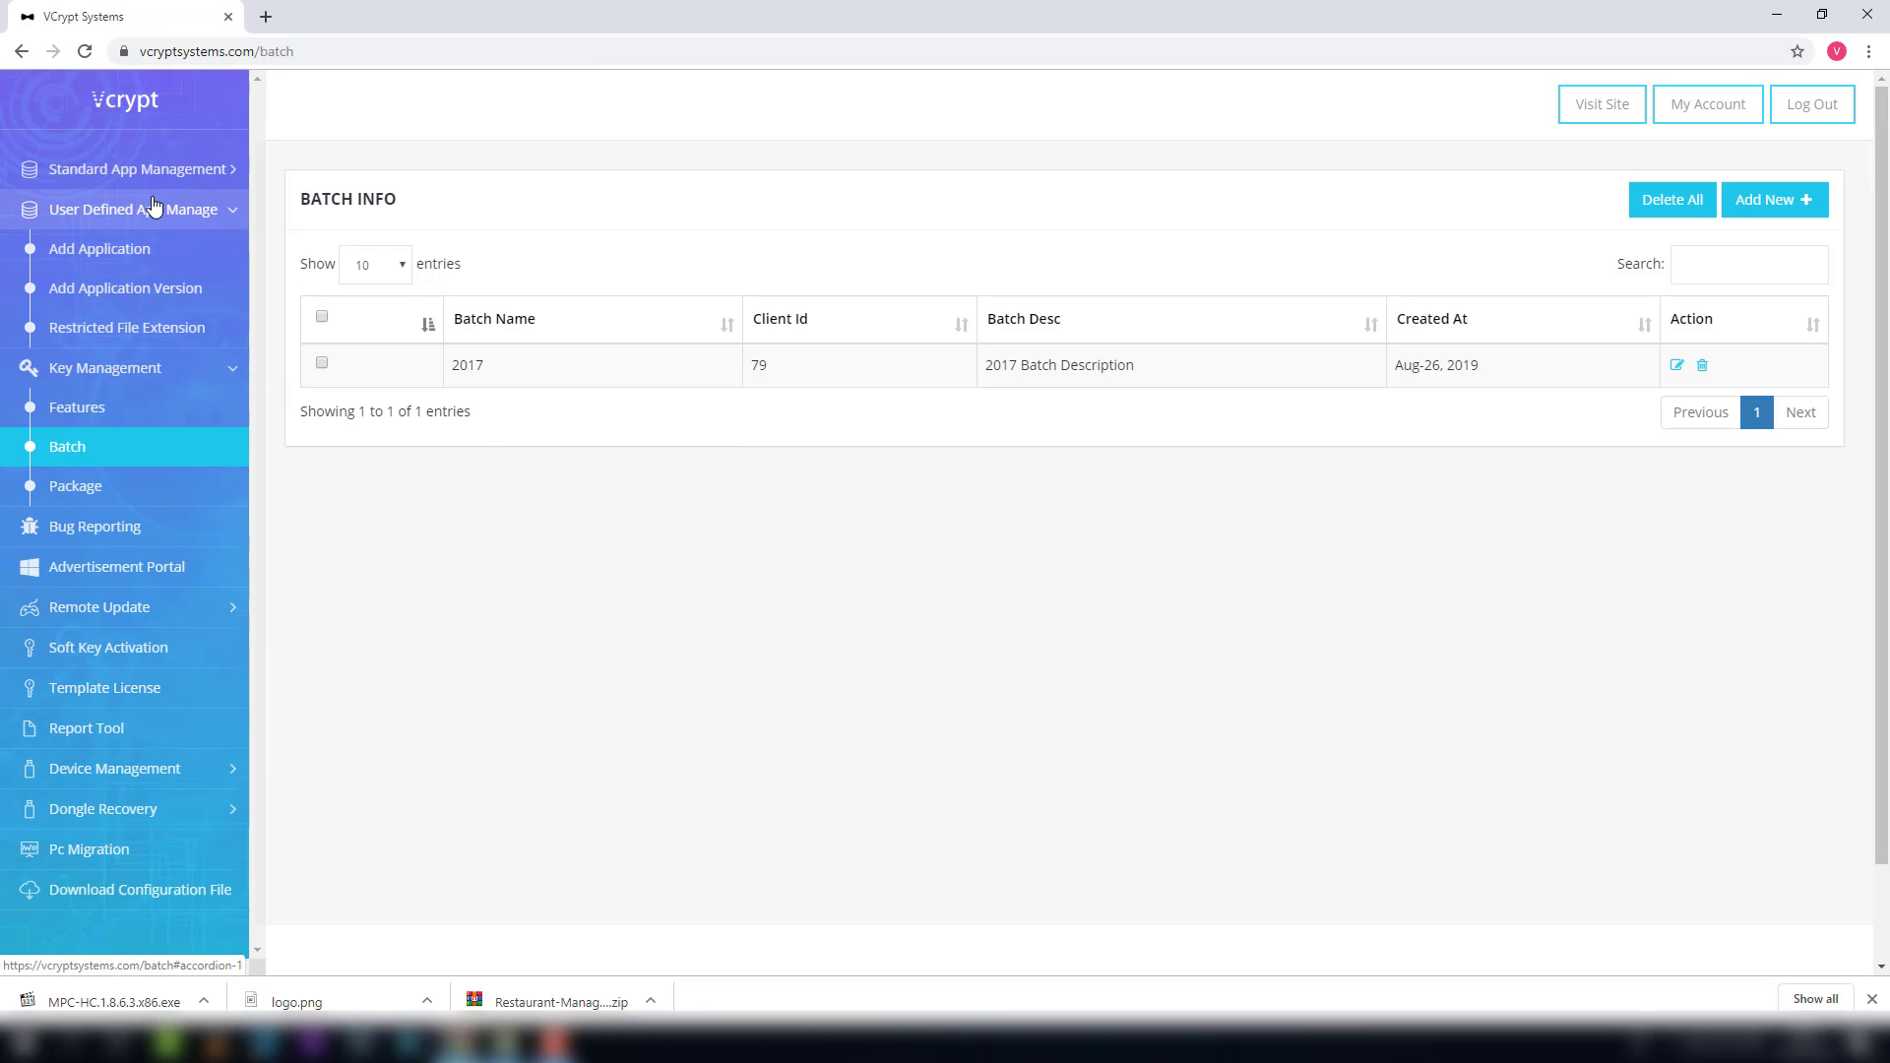
click(155, 250)
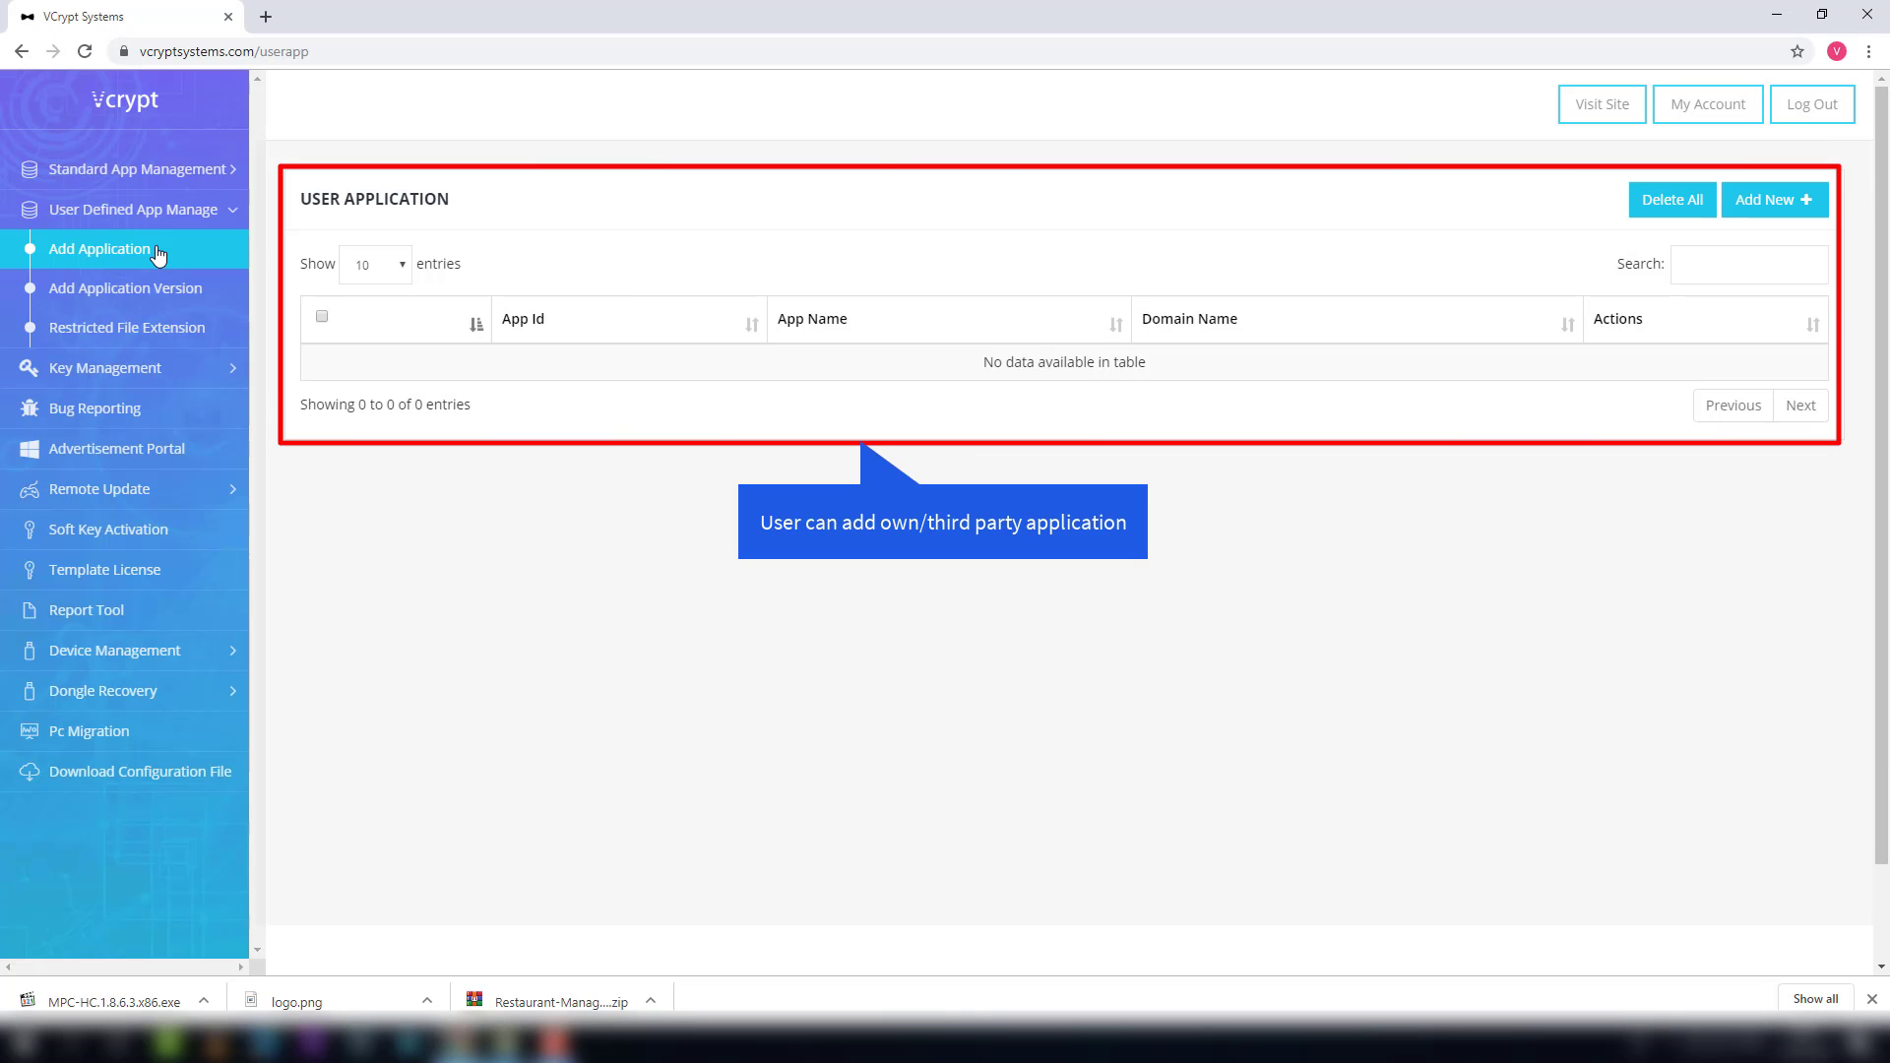
click(1762, 200)
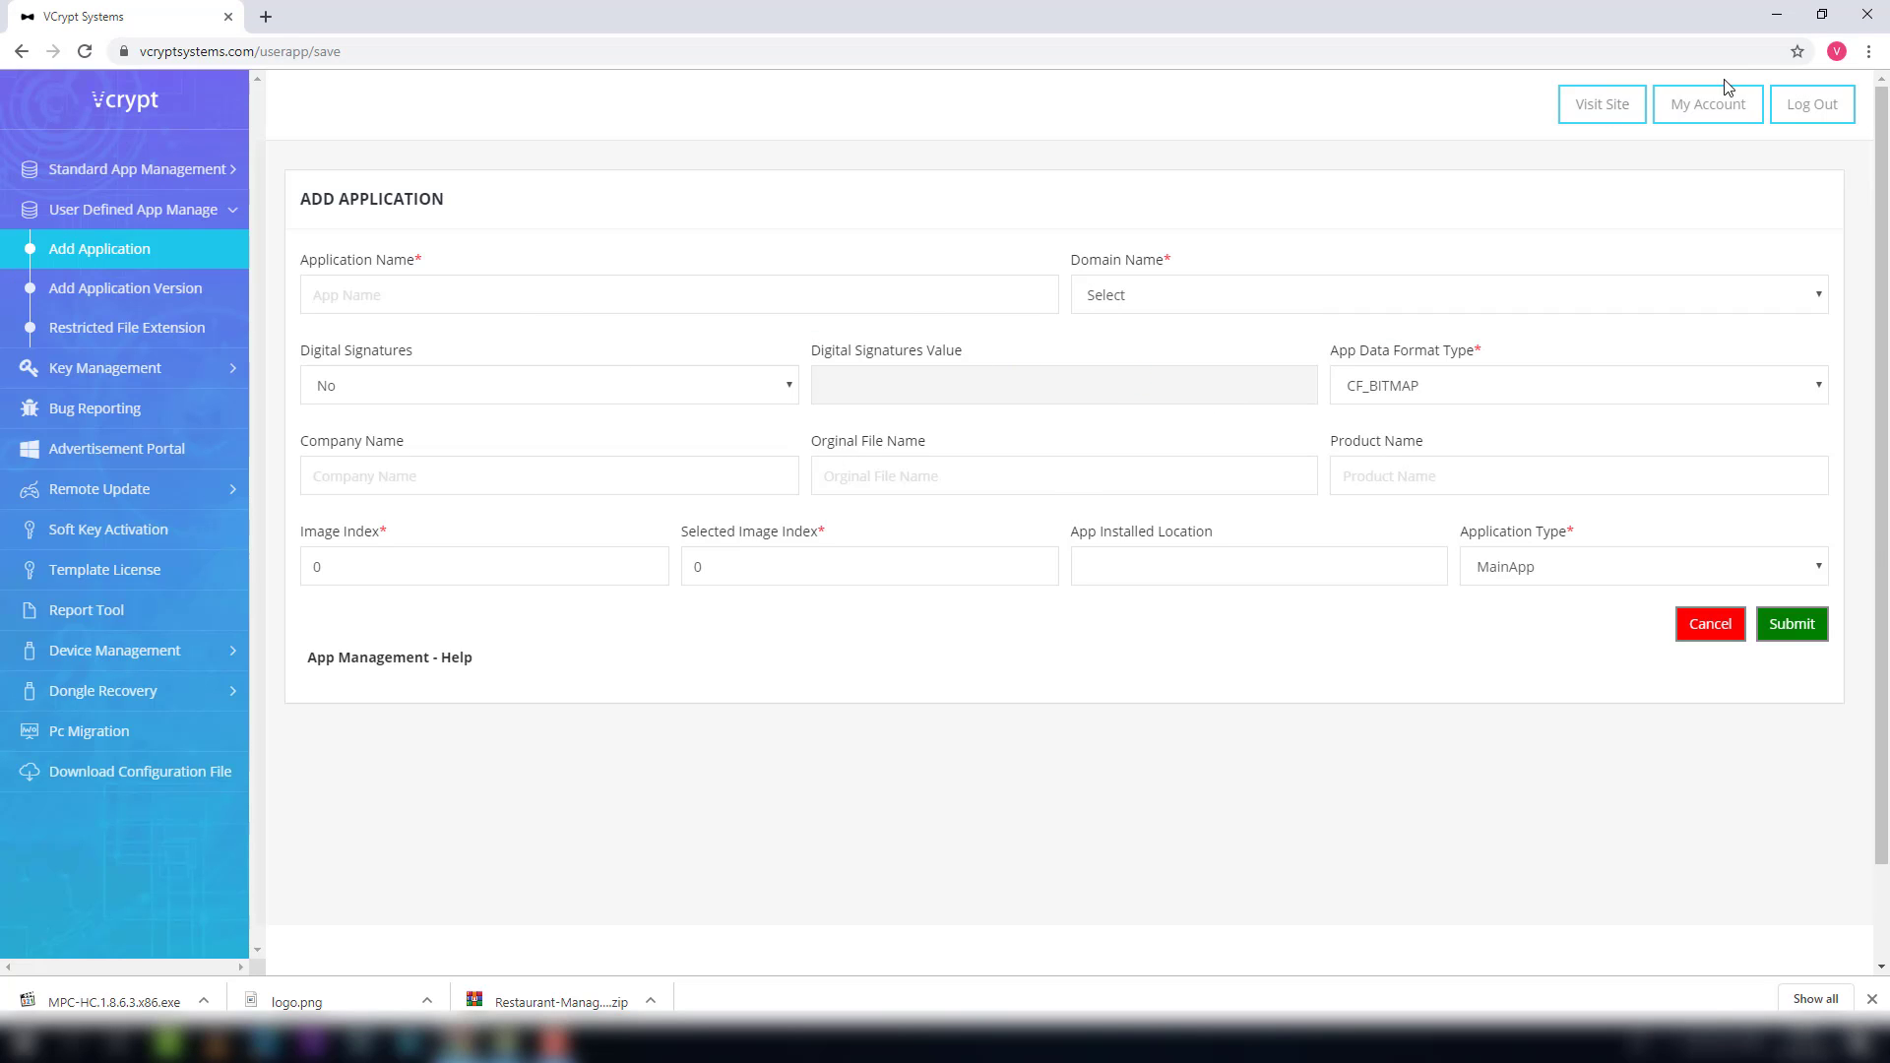
- Switch to the desktop and open the MPC-HC.1.8.6.3.x86.exe installer in CFF Explorer
click(1777, 15)
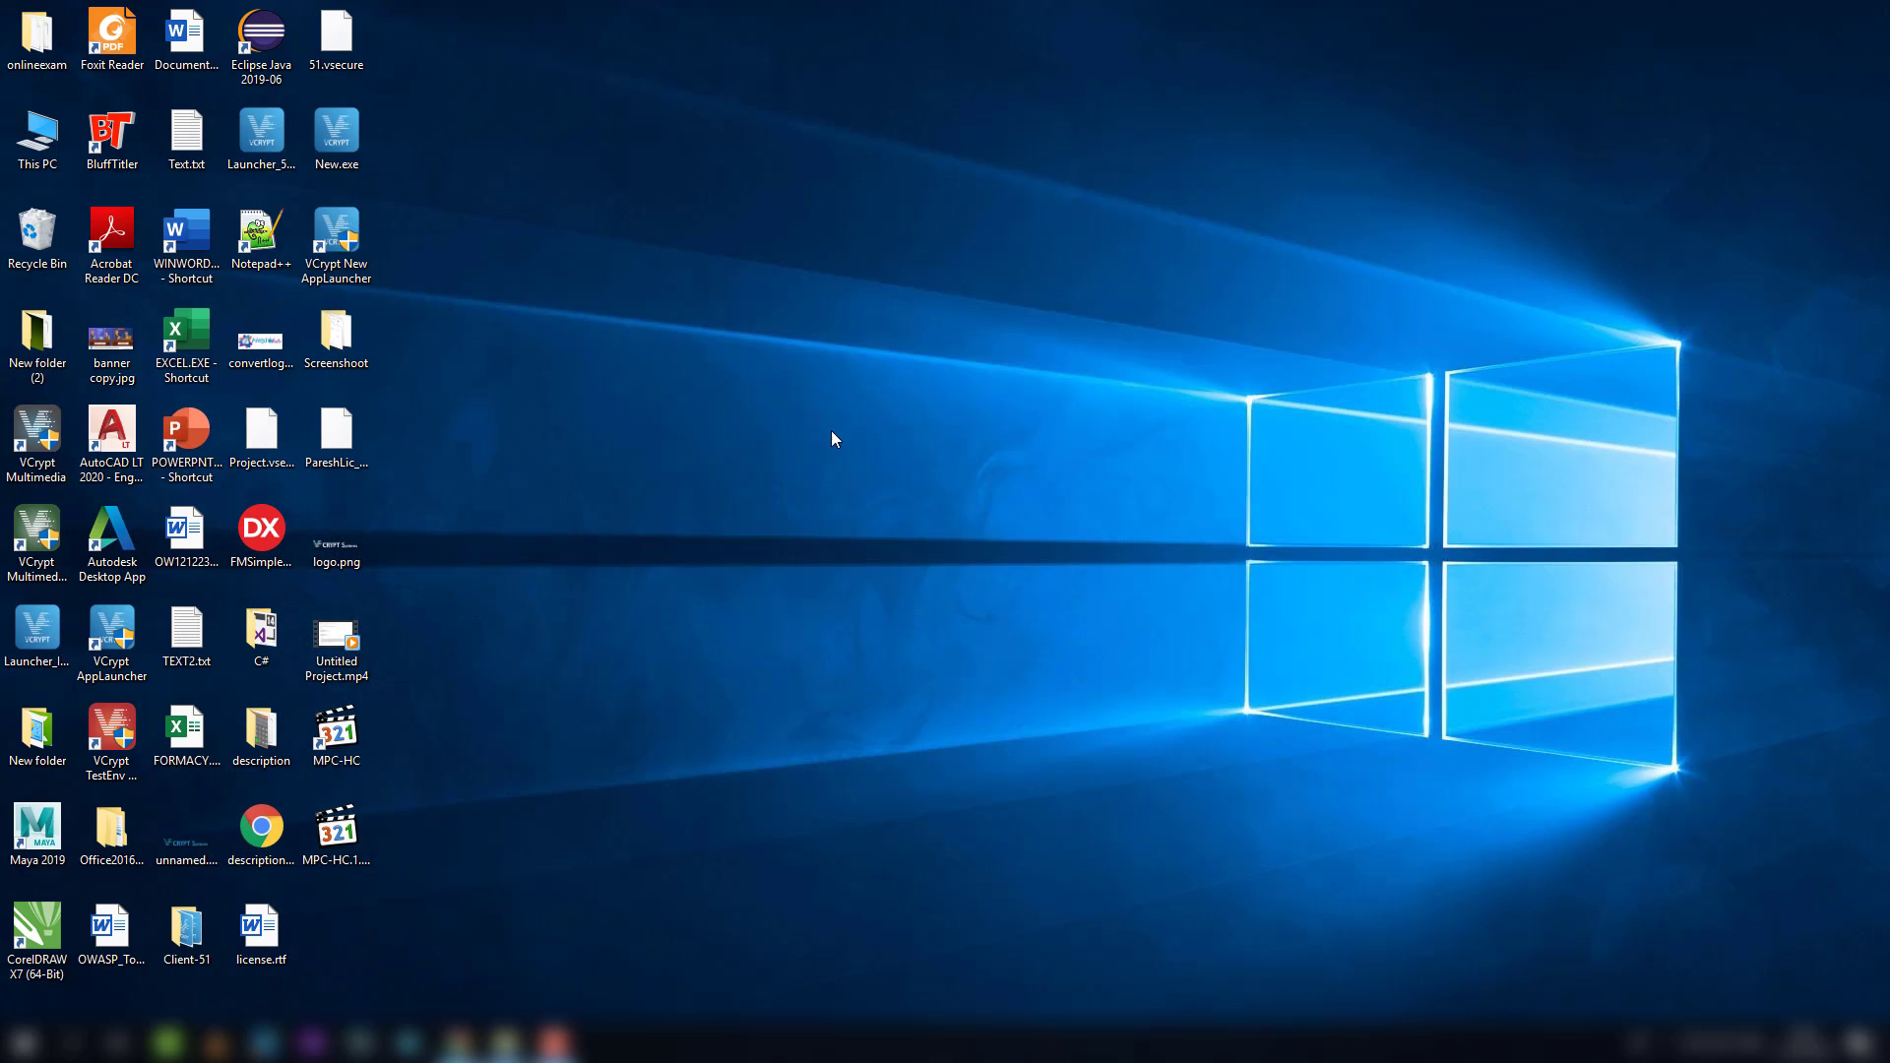
right_click(355, 834)
click(503, 258)
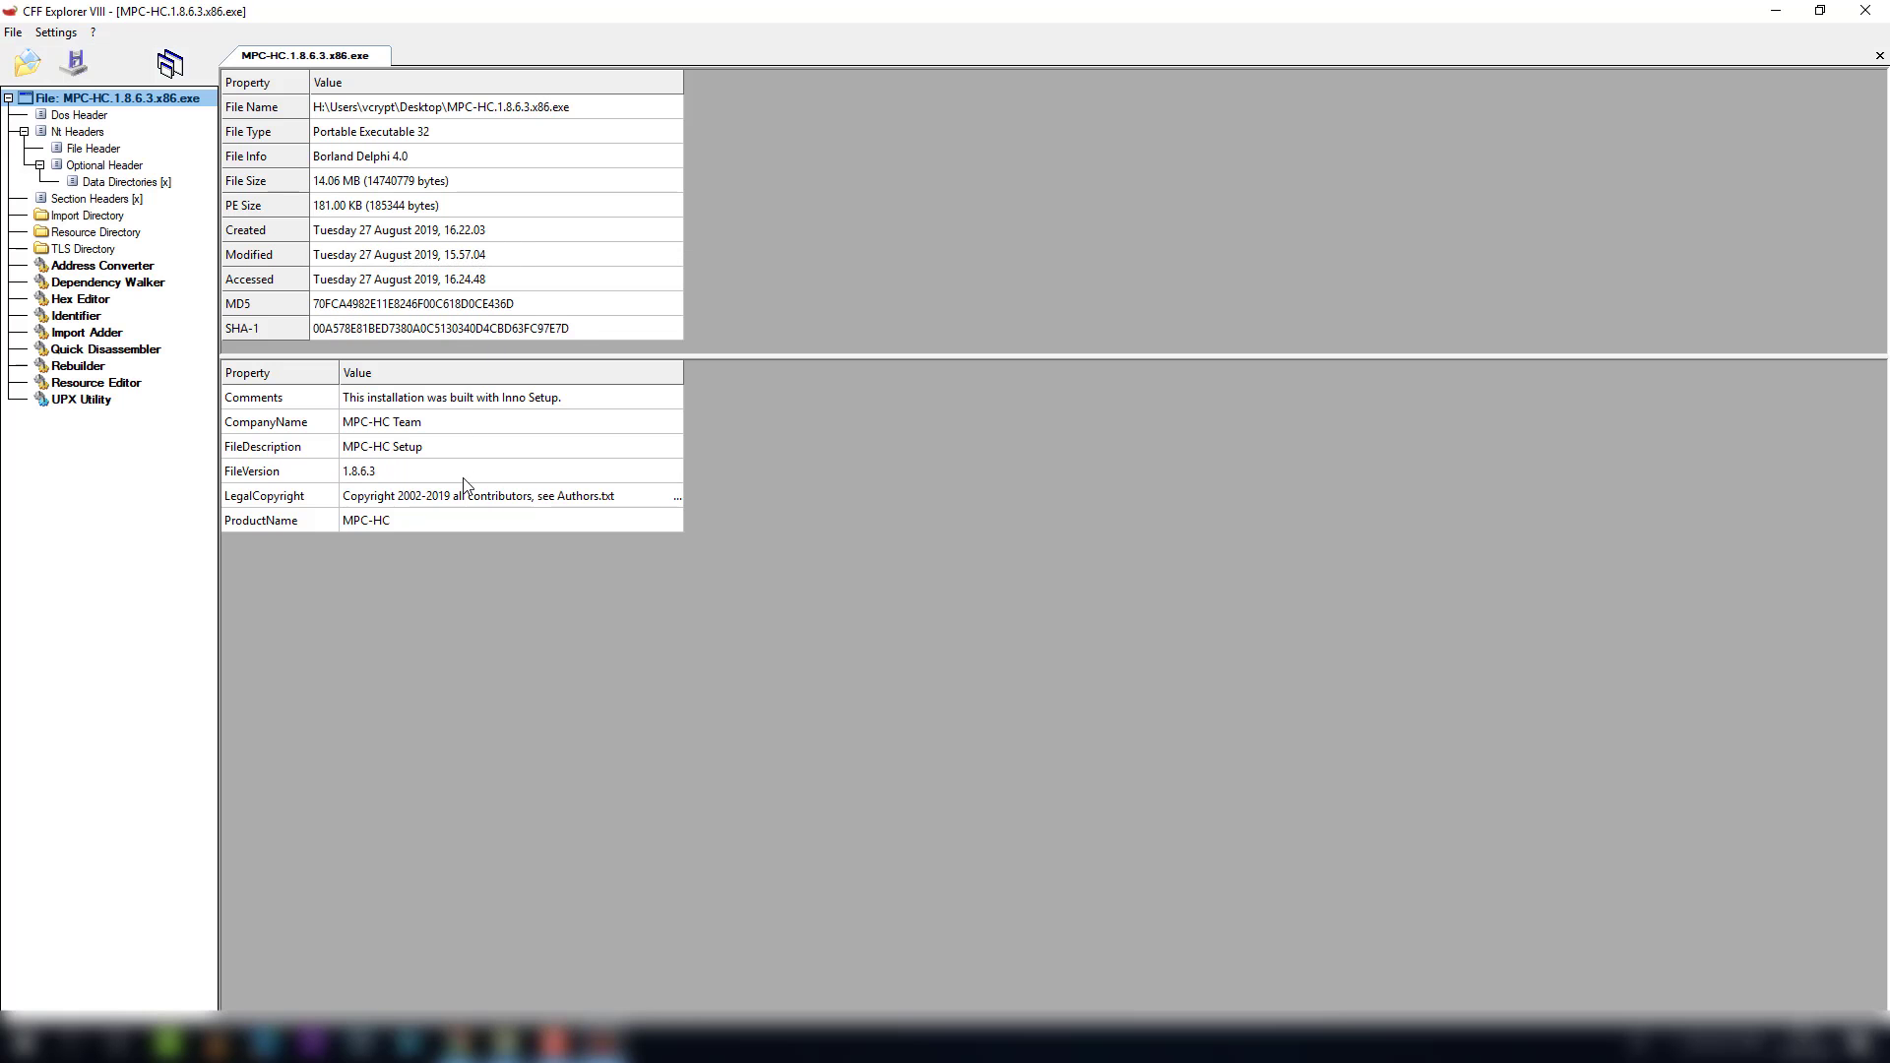
- Return to the browser's application form, name the application 321 Player and choose Multimedia as its domain
click(1776, 10)
click(458, 1044)
click(463, 294)
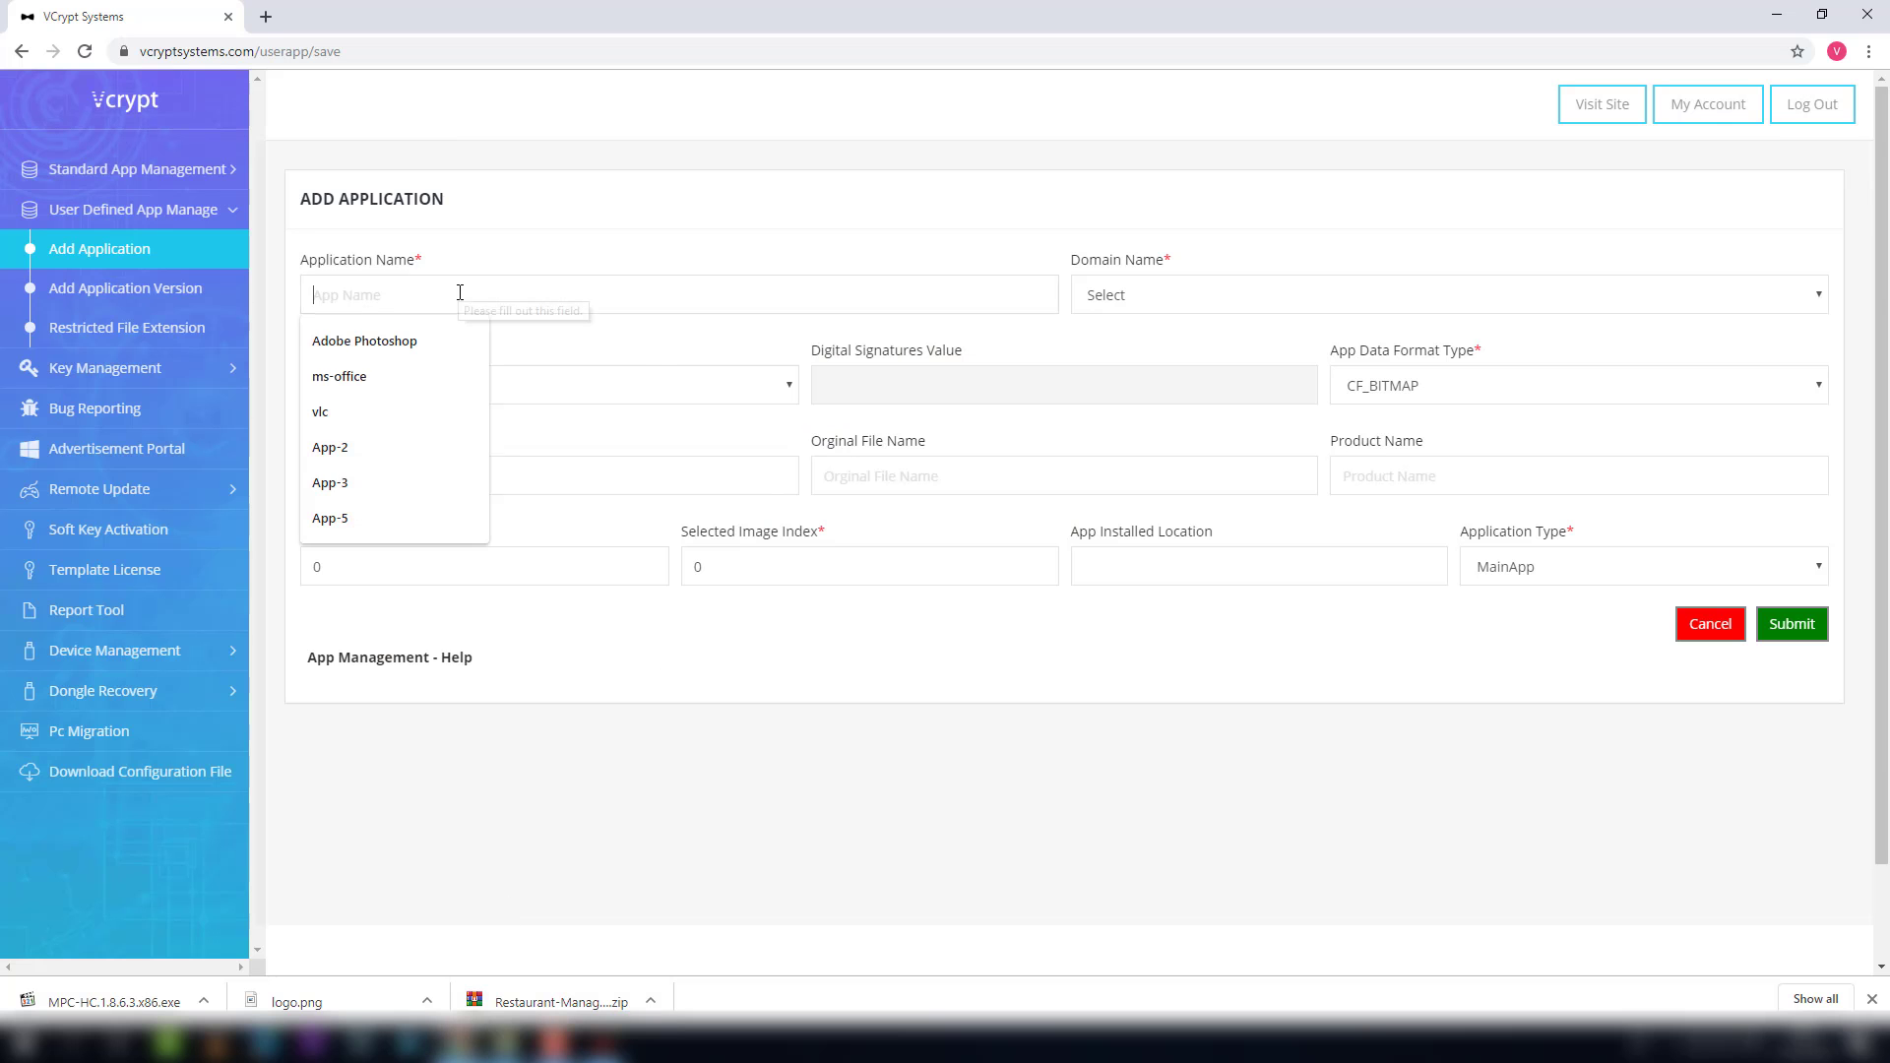
text(321)
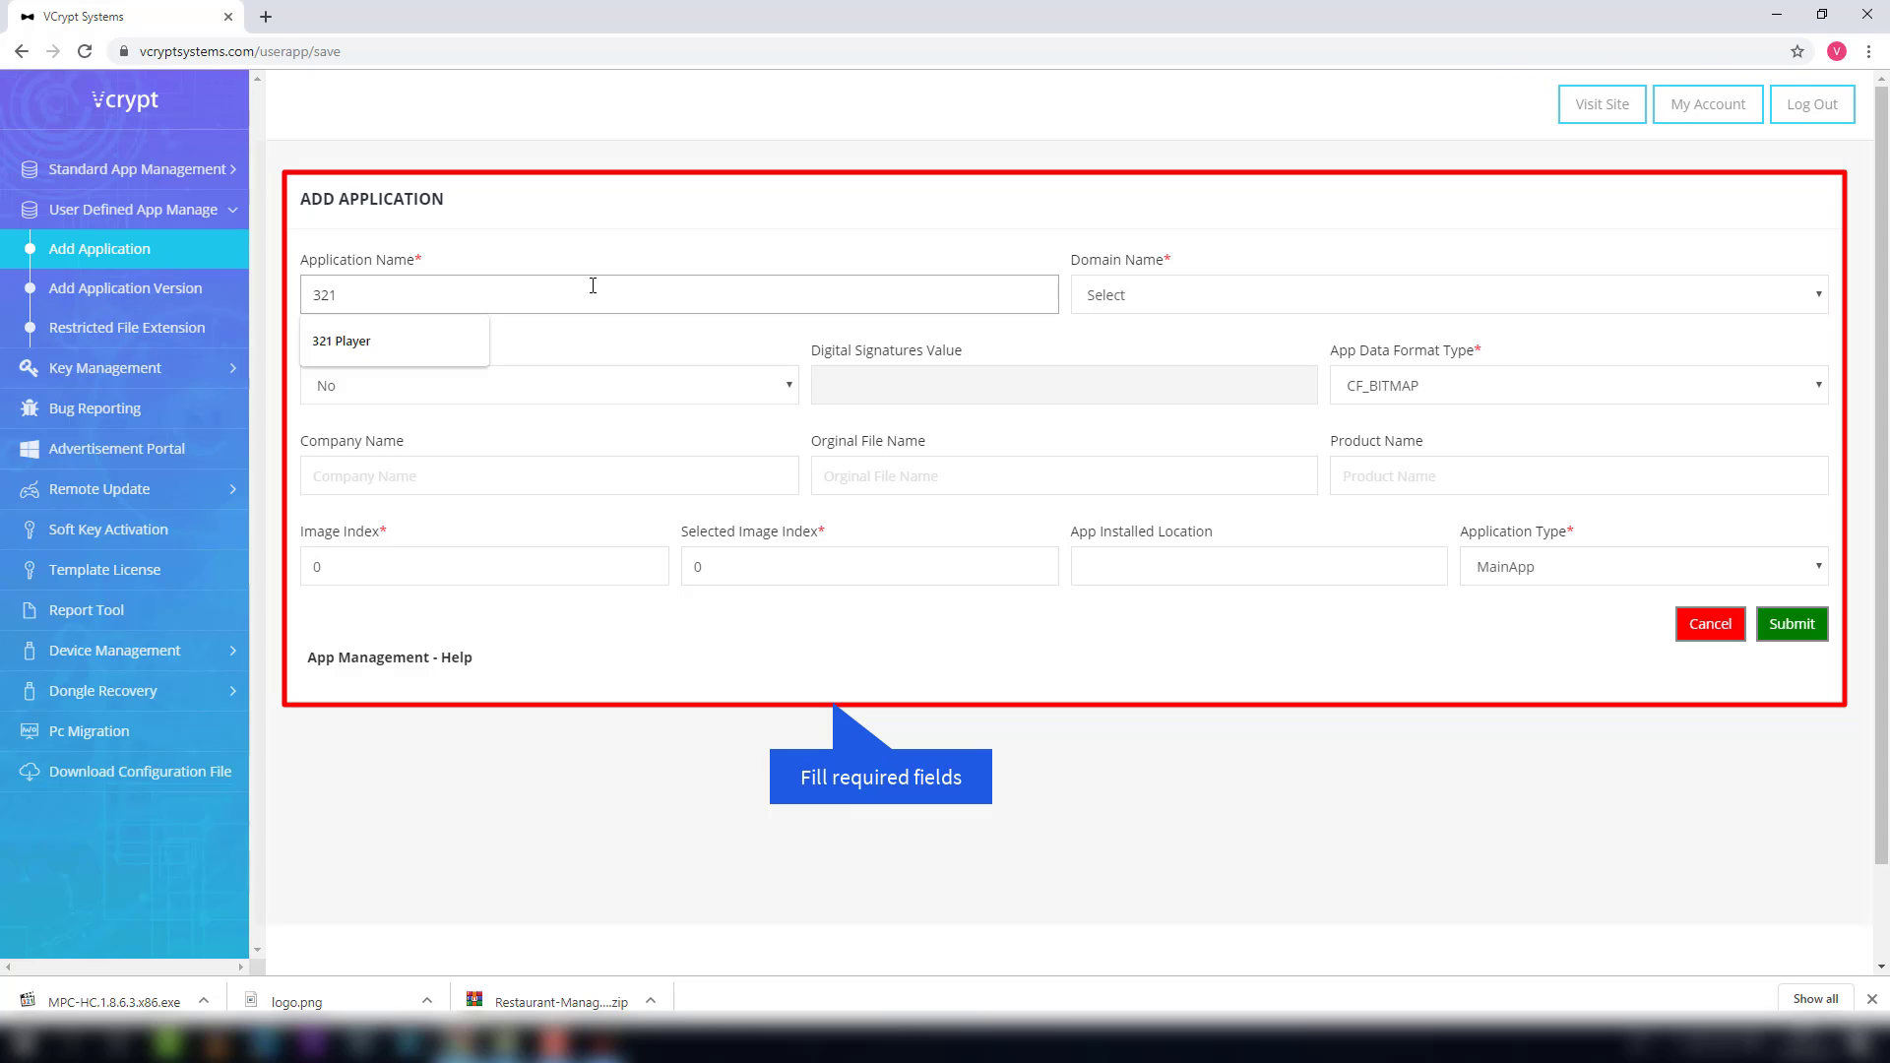
key(BackSpace)
key(BackSpace)
key(BackSpace)
text(321 Player)
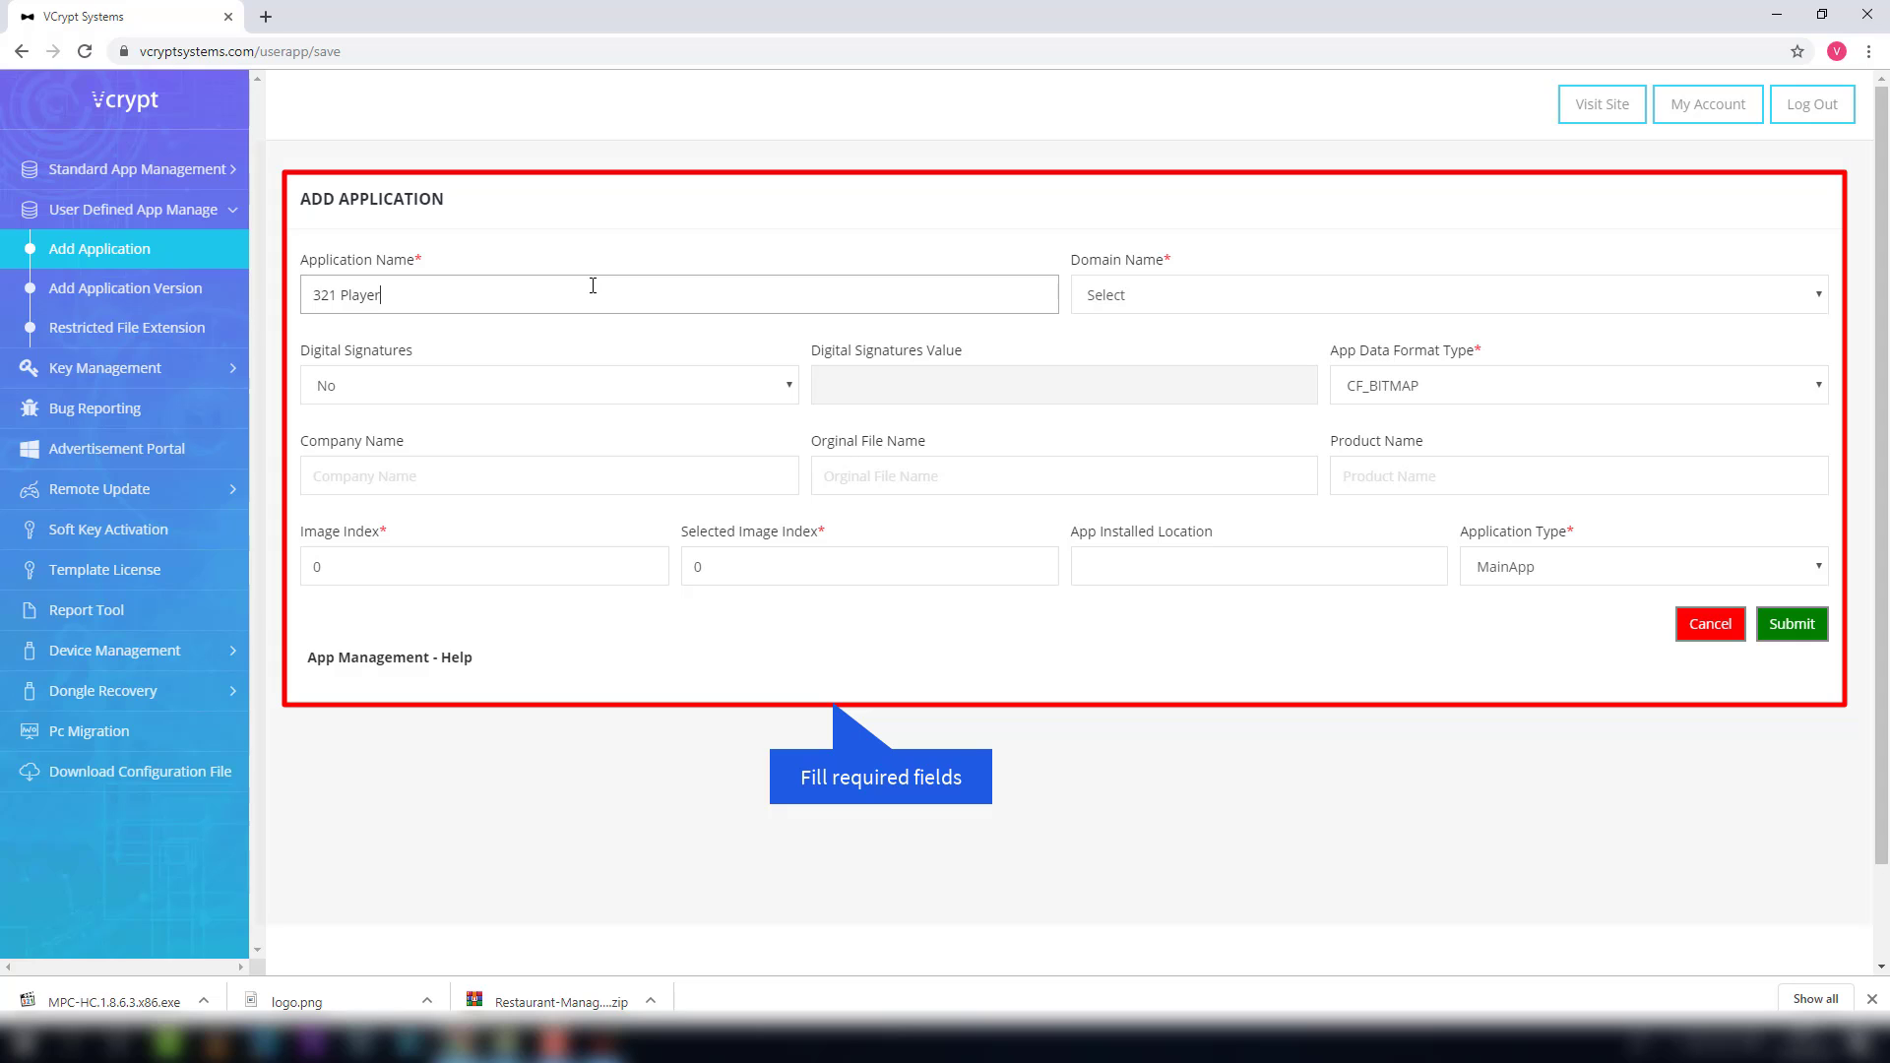
click(1186, 300)
click(1185, 343)
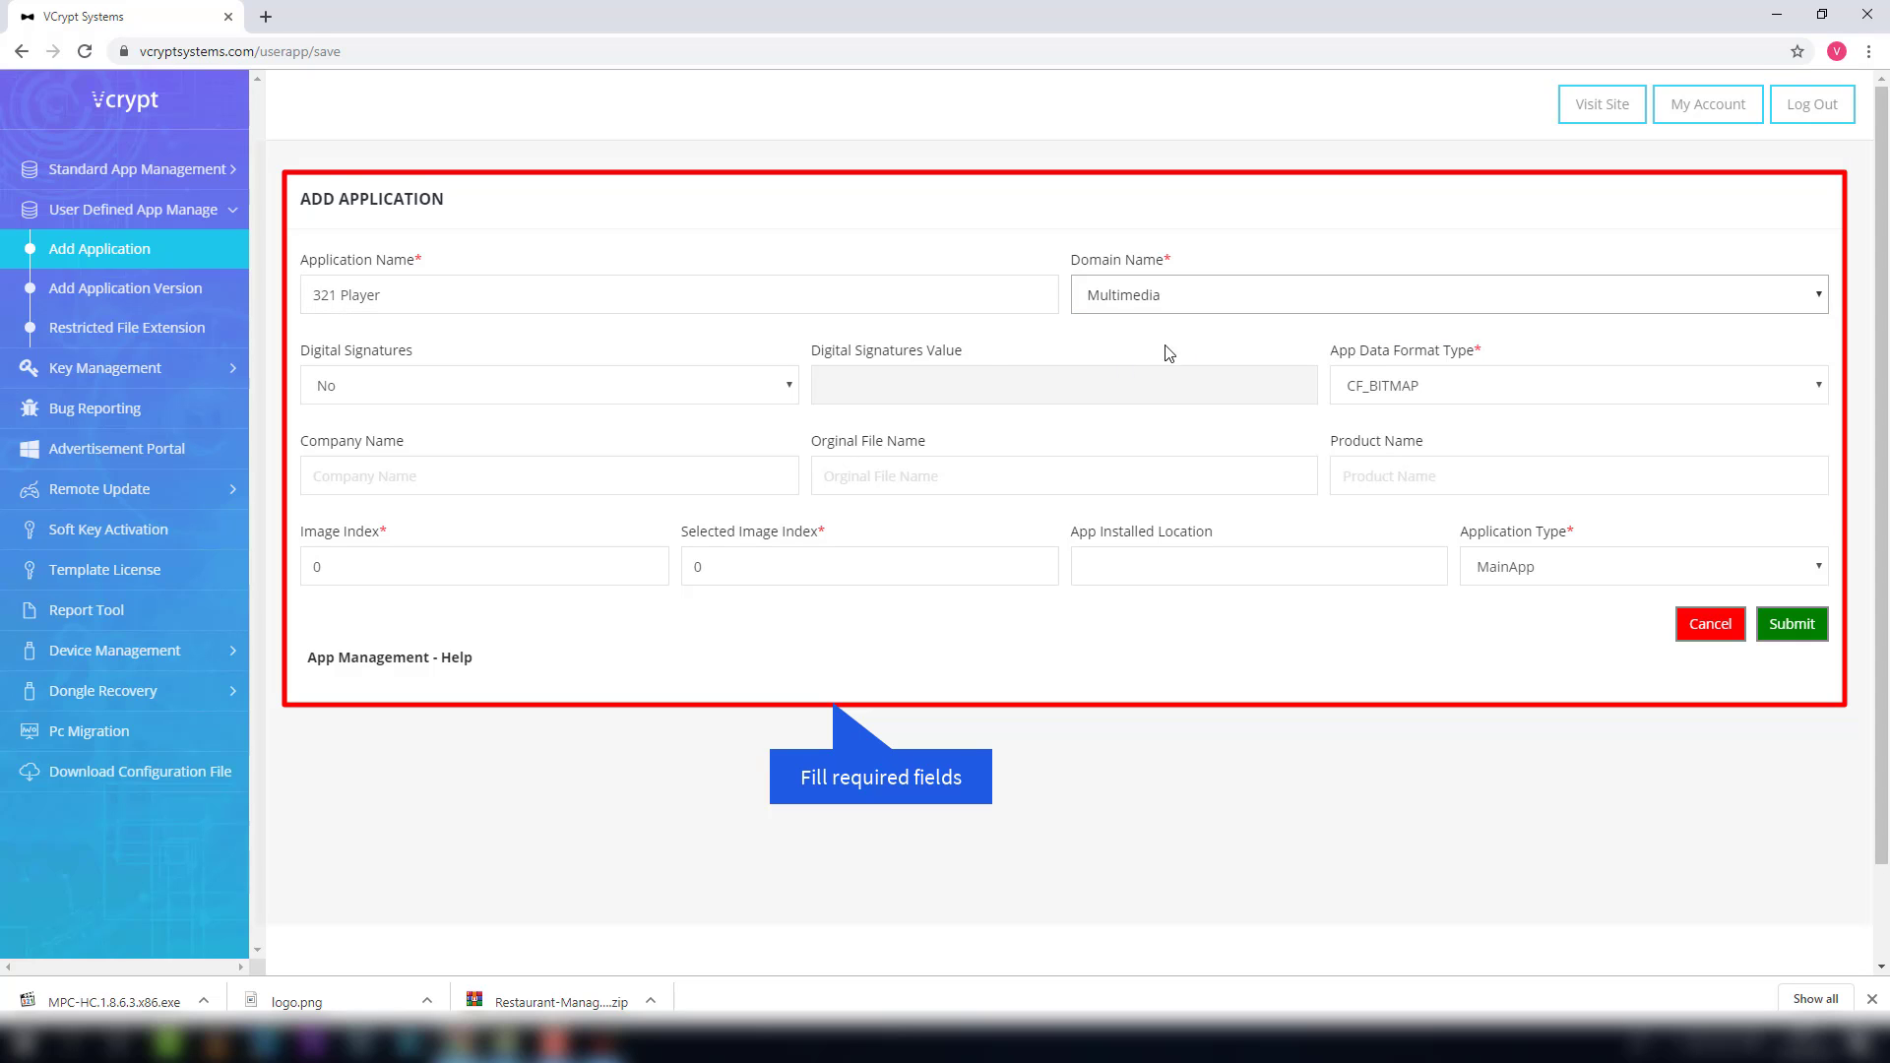
- Choose No for digital signatures and CF_BITMAP as the app data format type
click(792, 387)
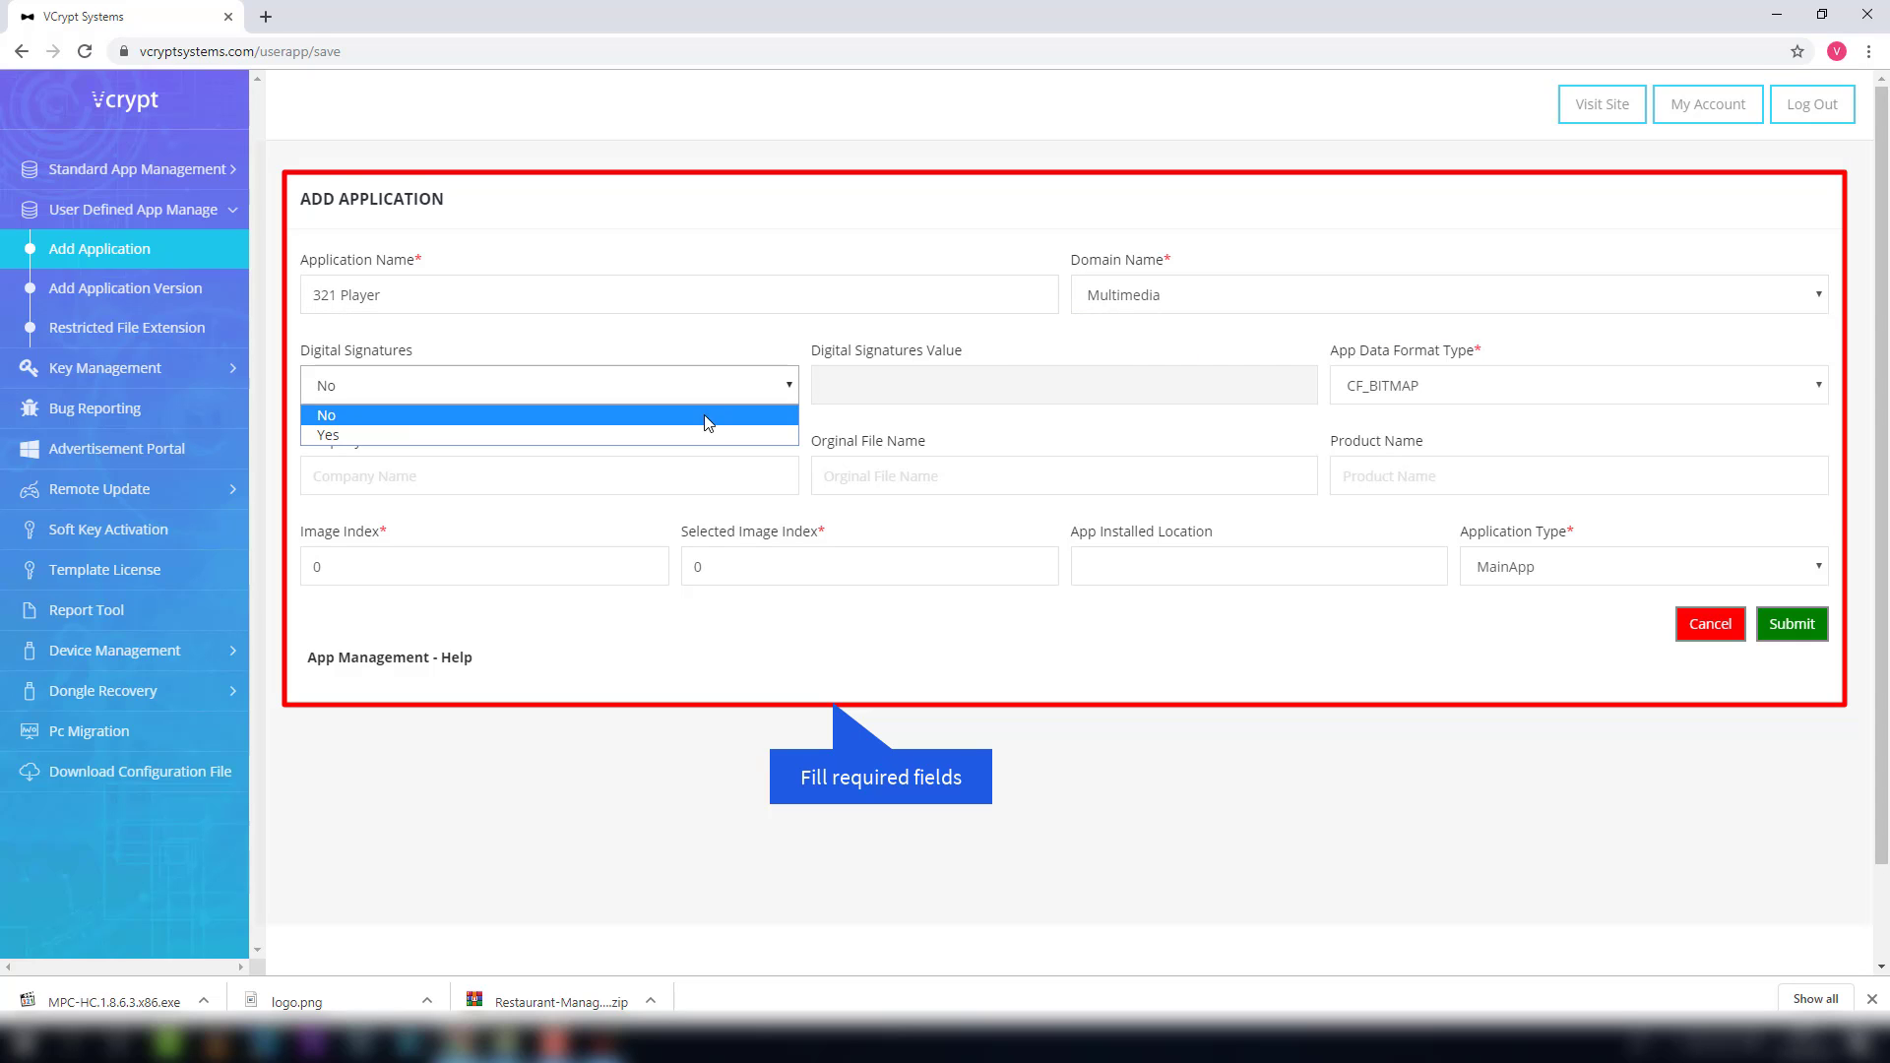
click(699, 420)
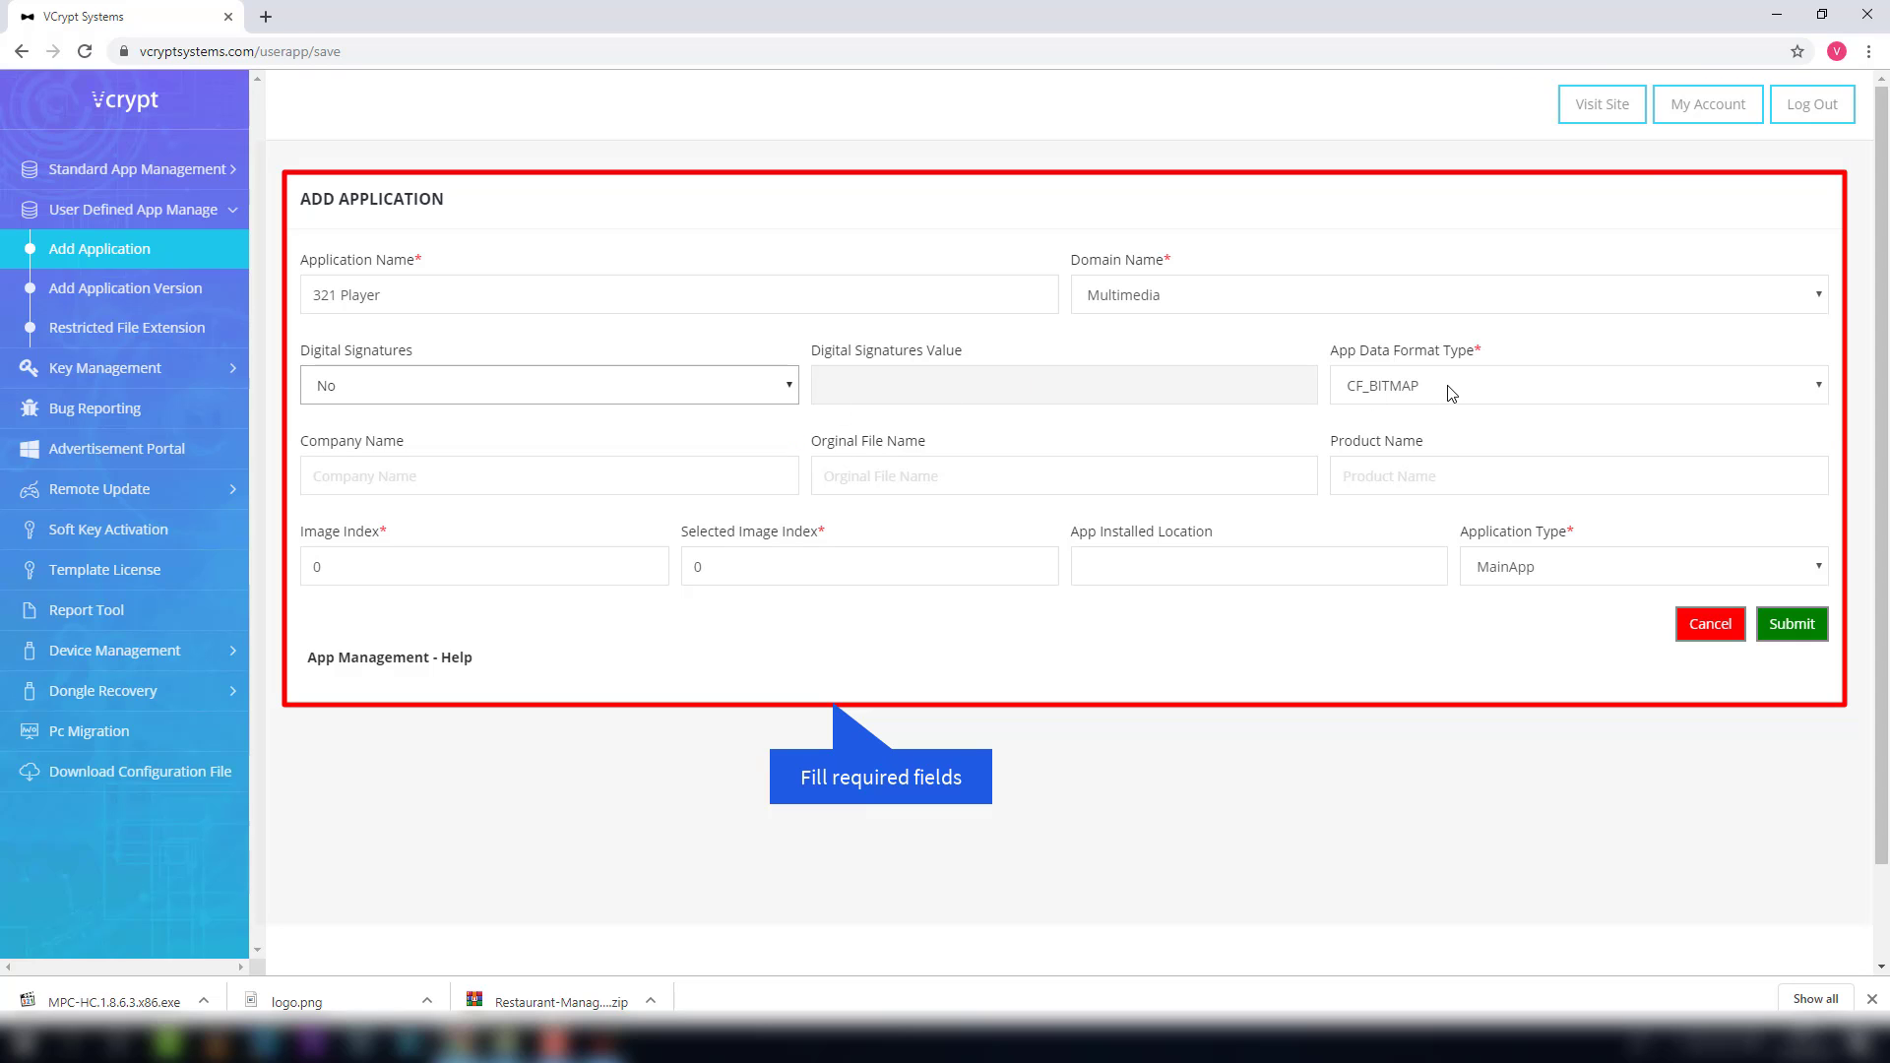
click(1777, 385)
click(1538, 416)
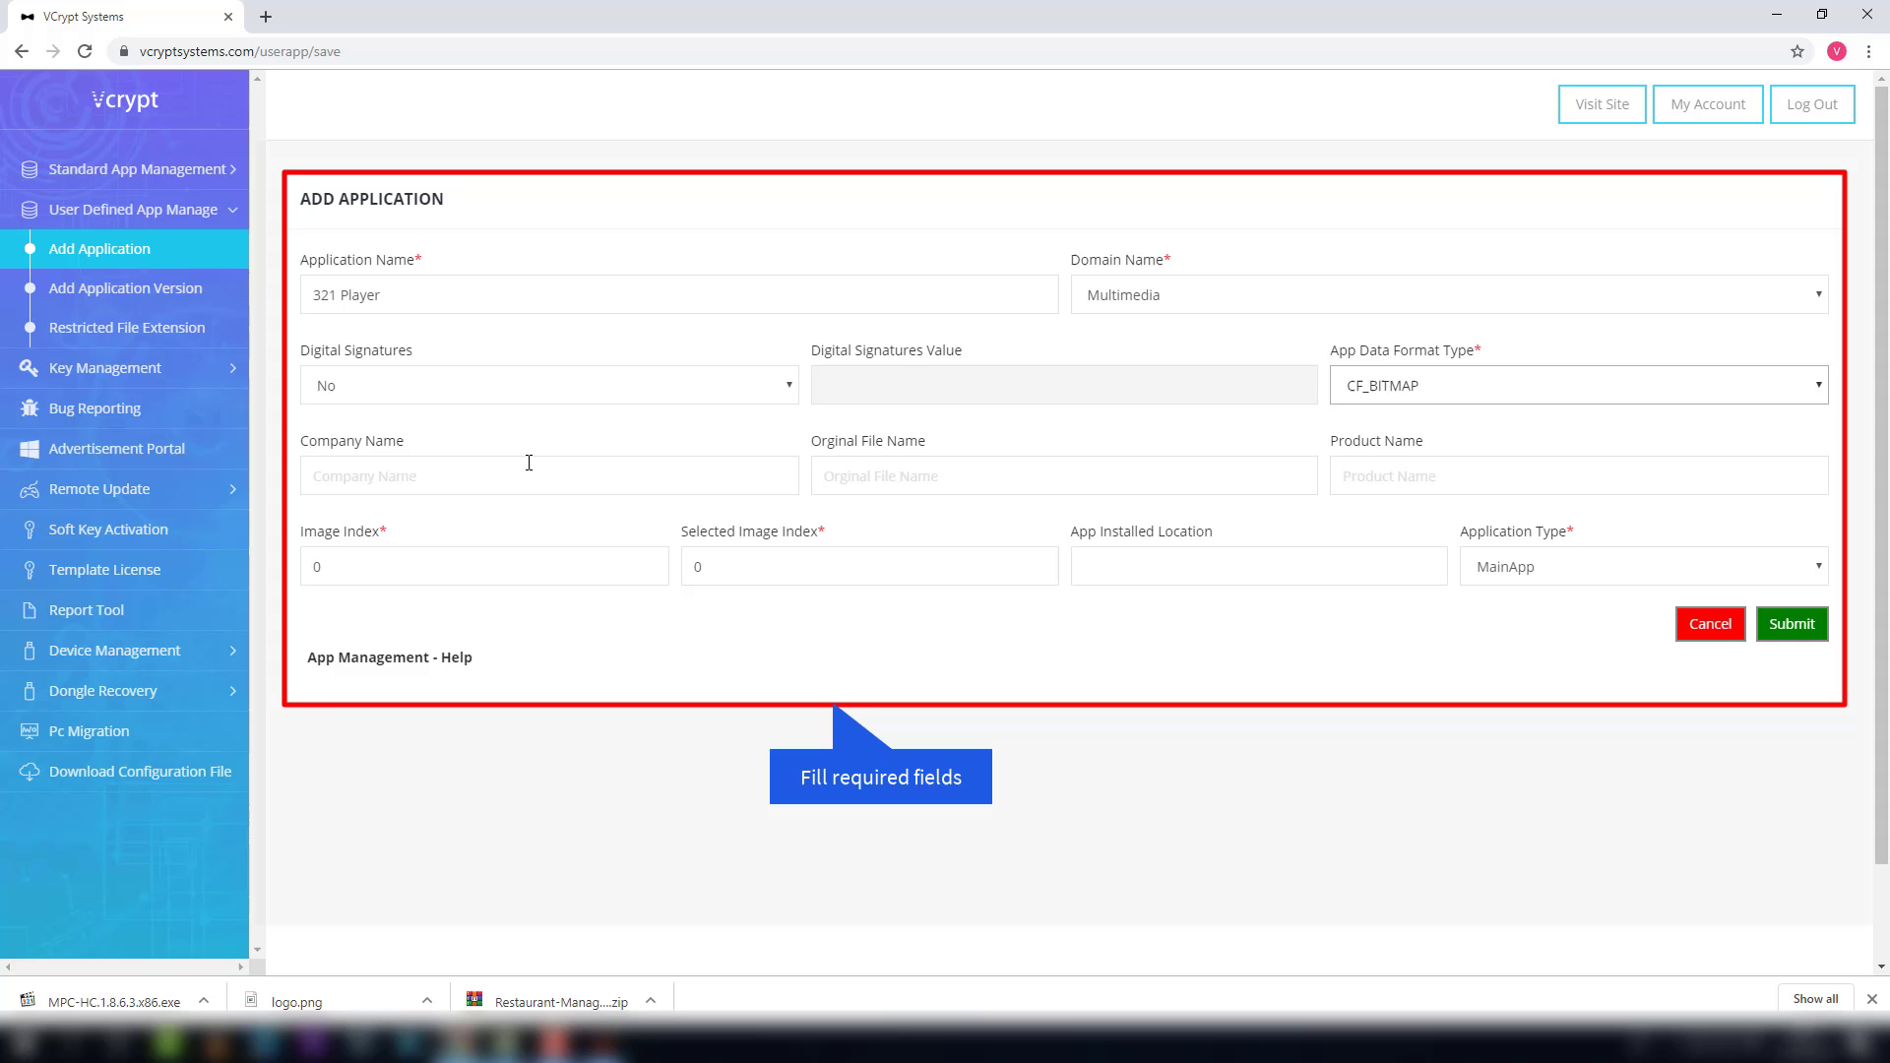
- Copy the company name MPC-HC Team from CFF Explorer into the browser form's Company Name field
click(453, 471)
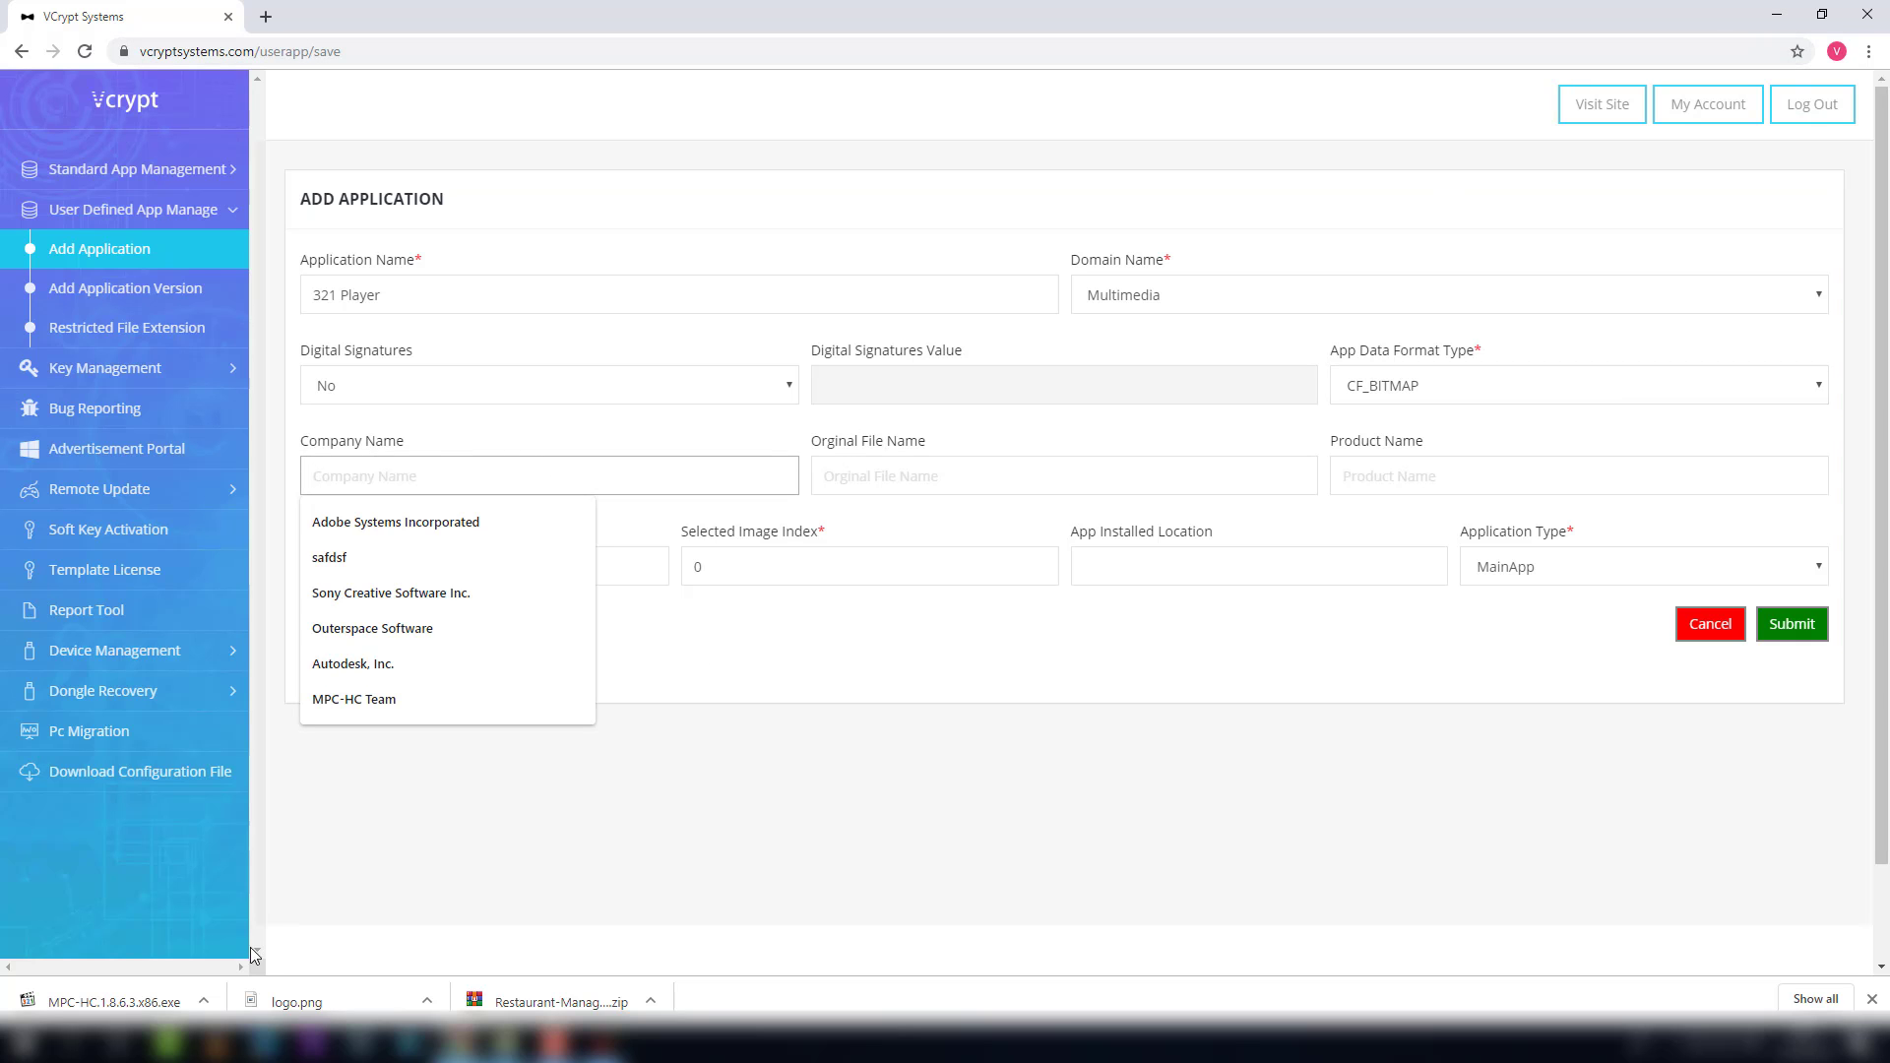
click(603, 1040)
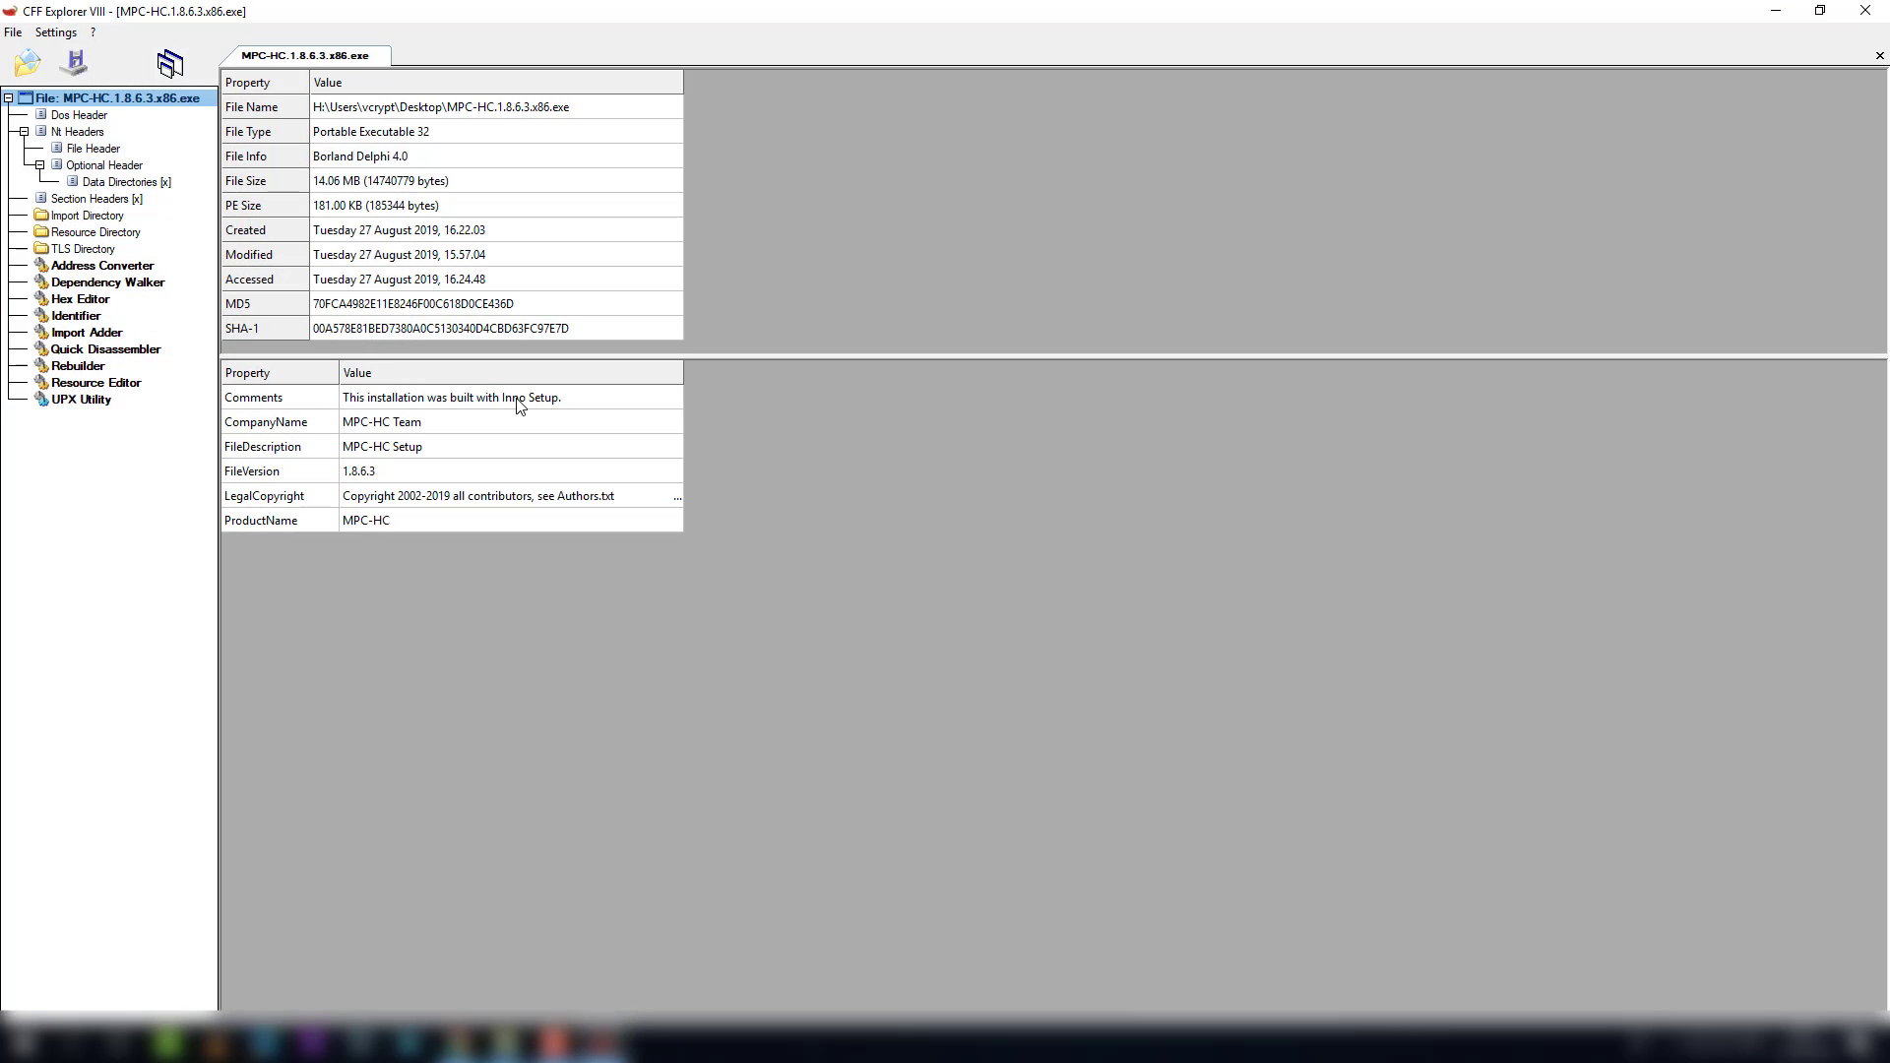
click(386, 424)
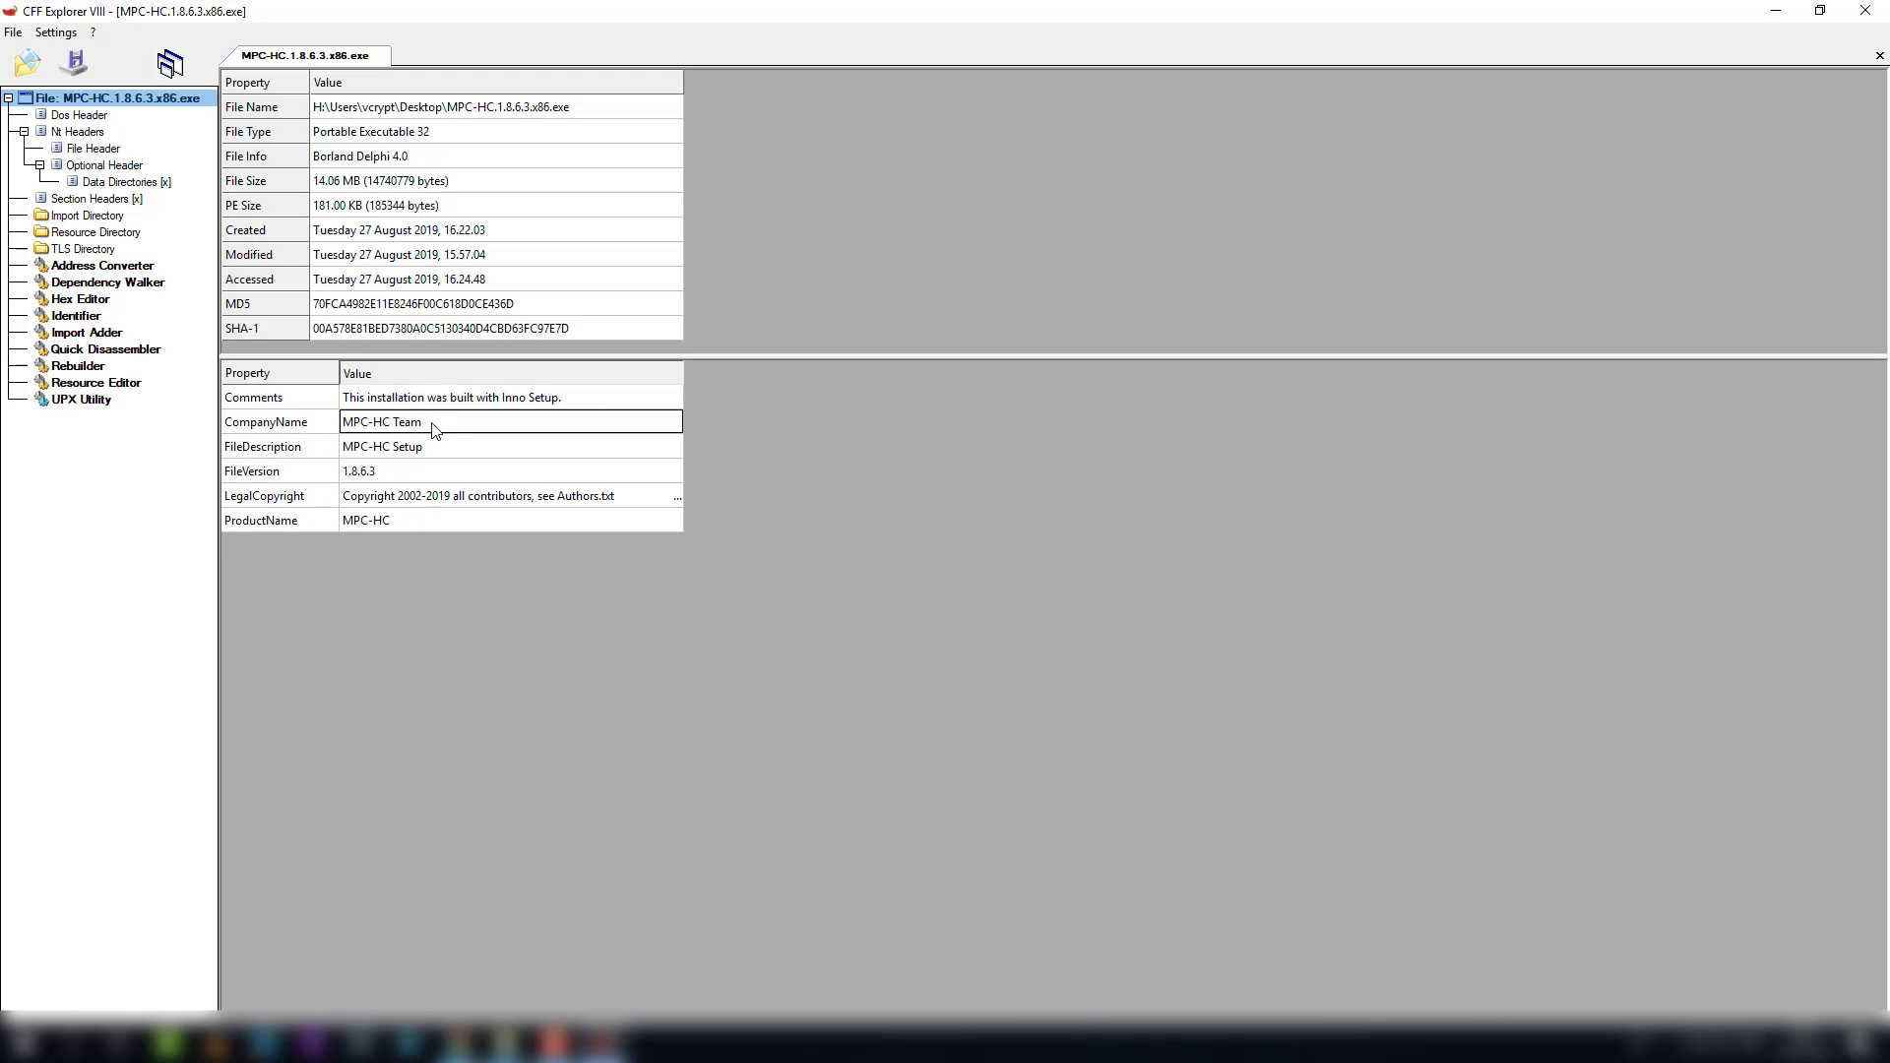
click(434, 430)
key(ctrl+a)
key(ctrl+c)
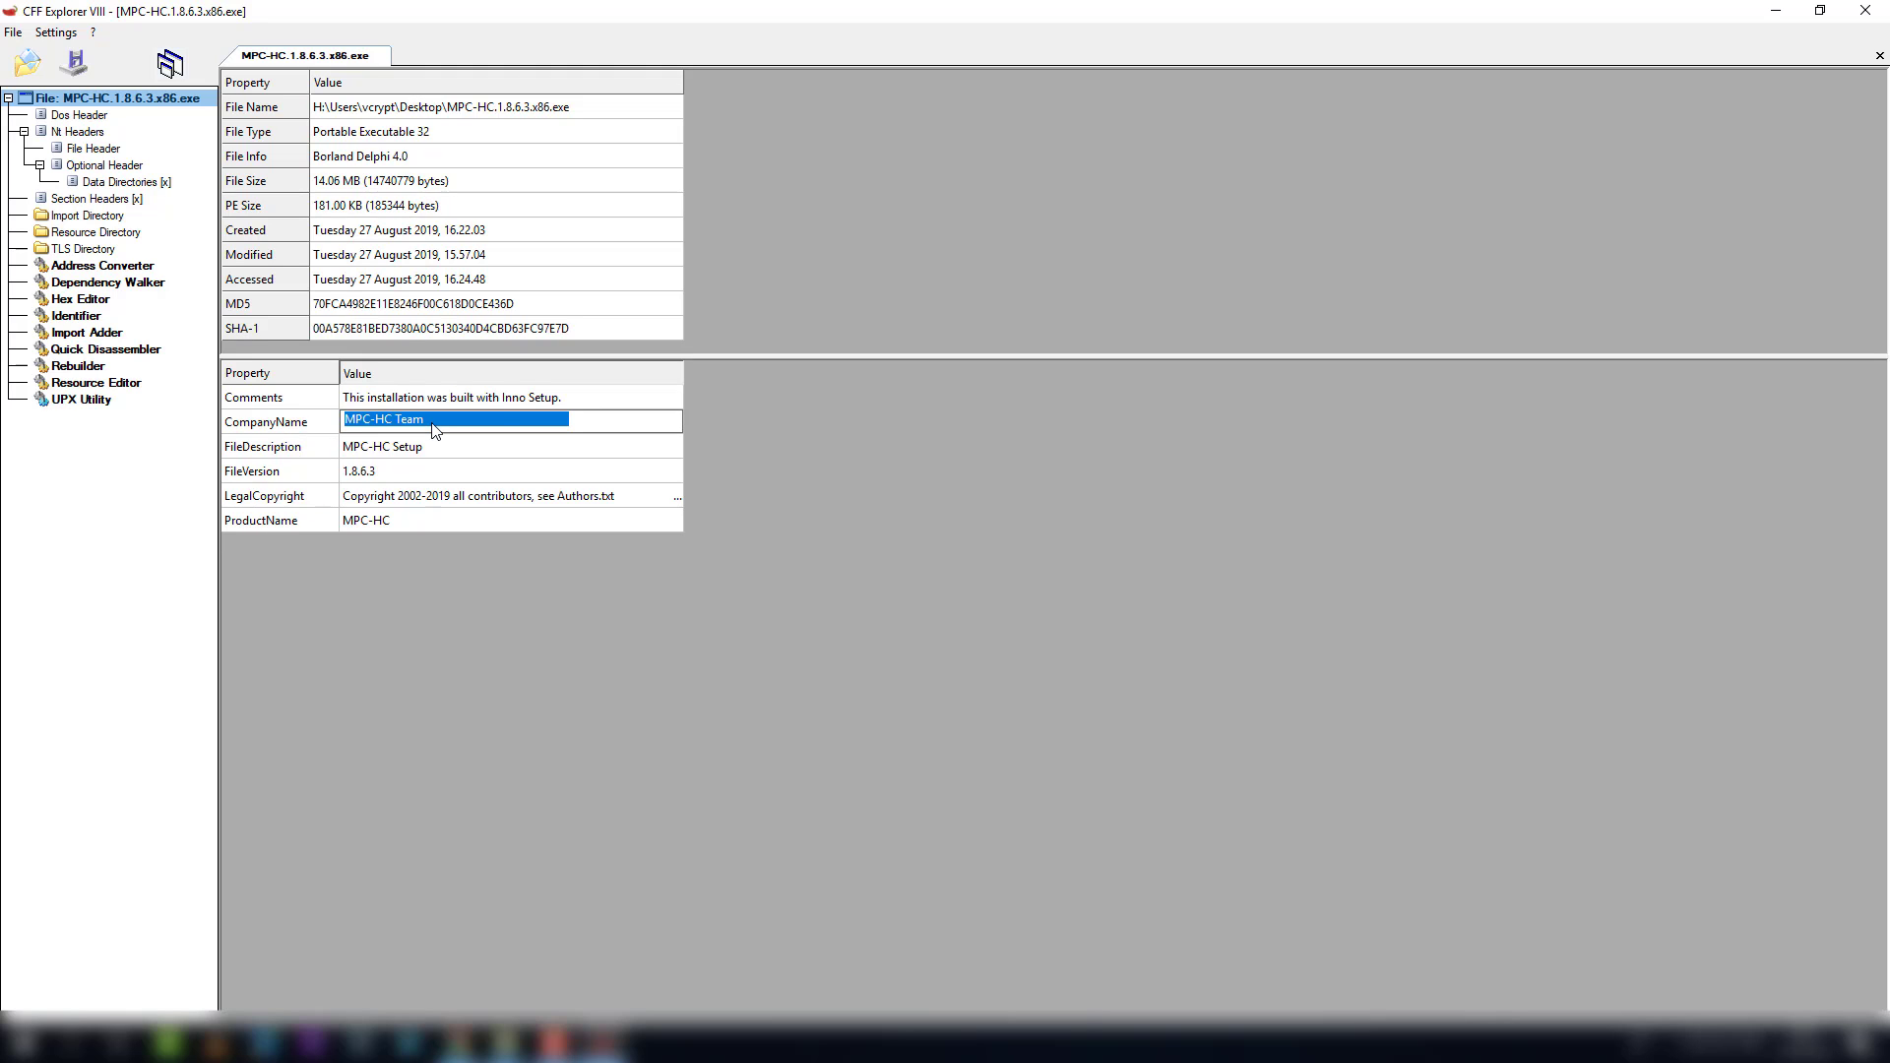
click(474, 1049)
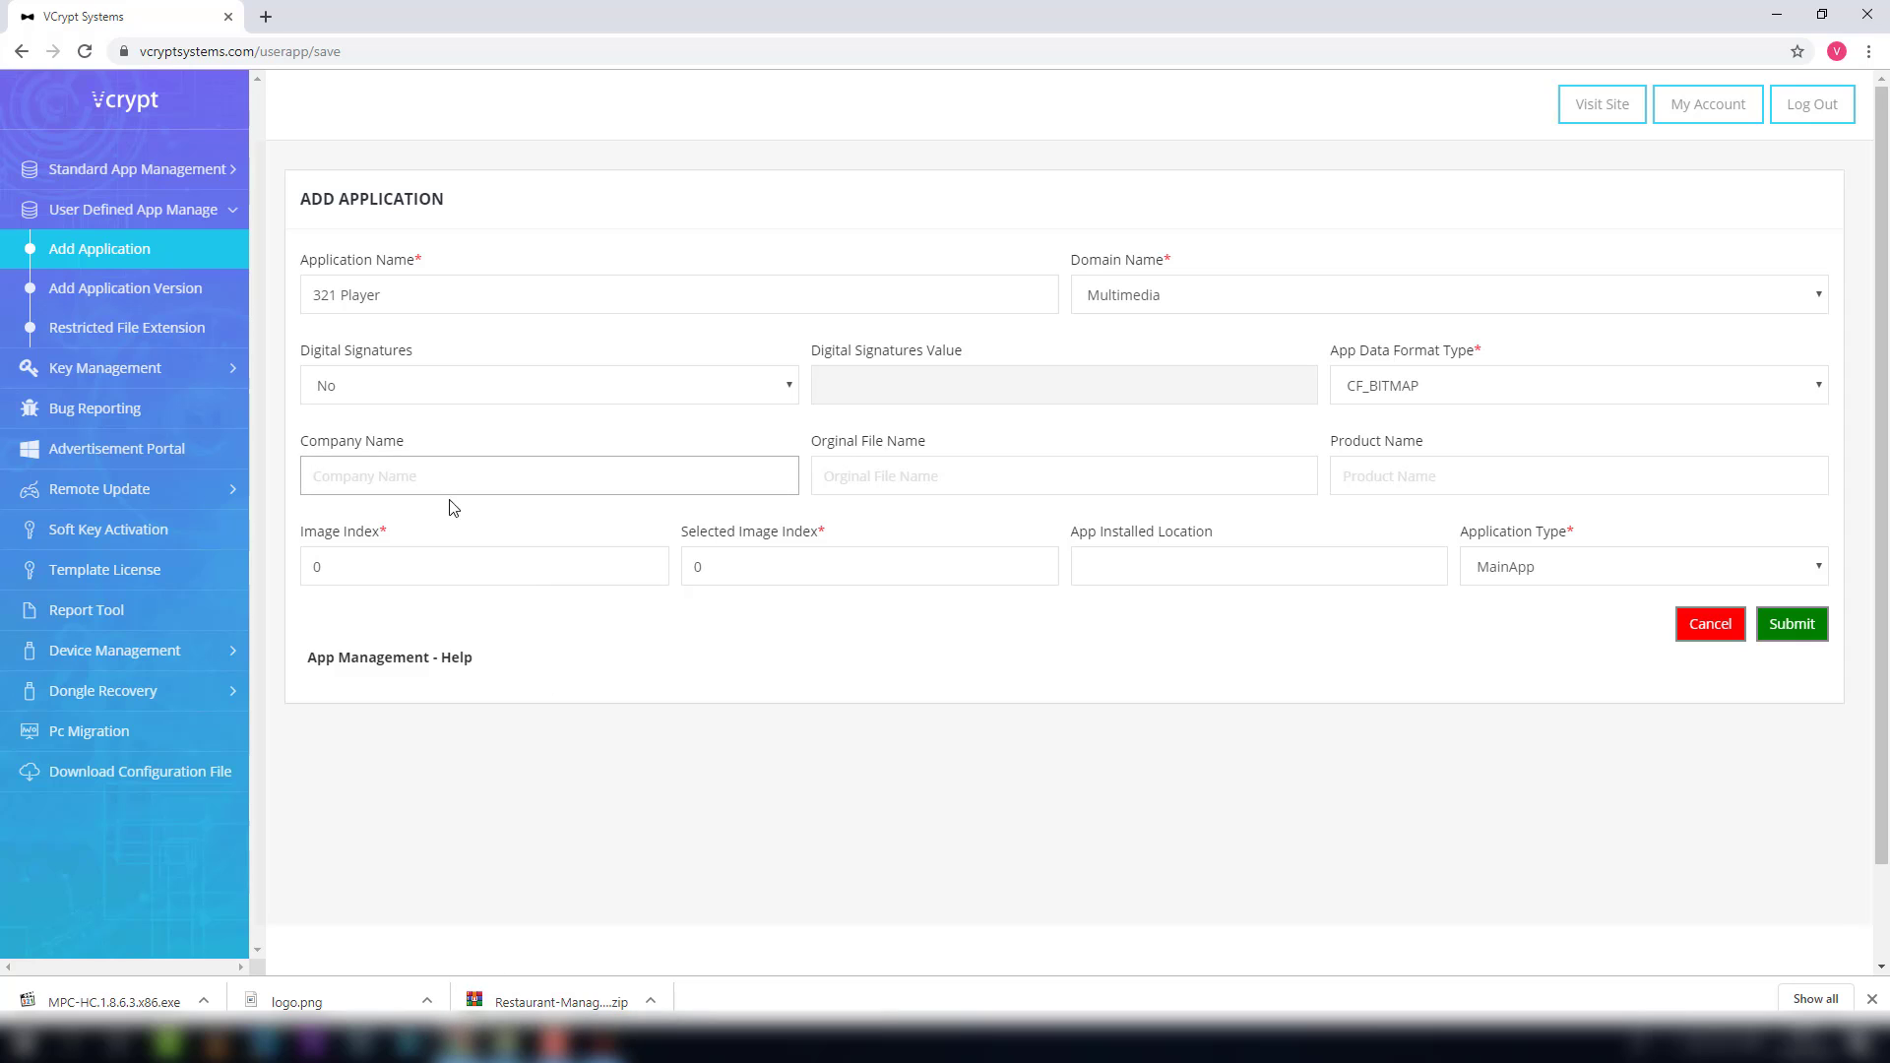
key(ctrl+v)
- Copy the installer's full file path from CFF Explorer into the form's original file name field
click(979, 487)
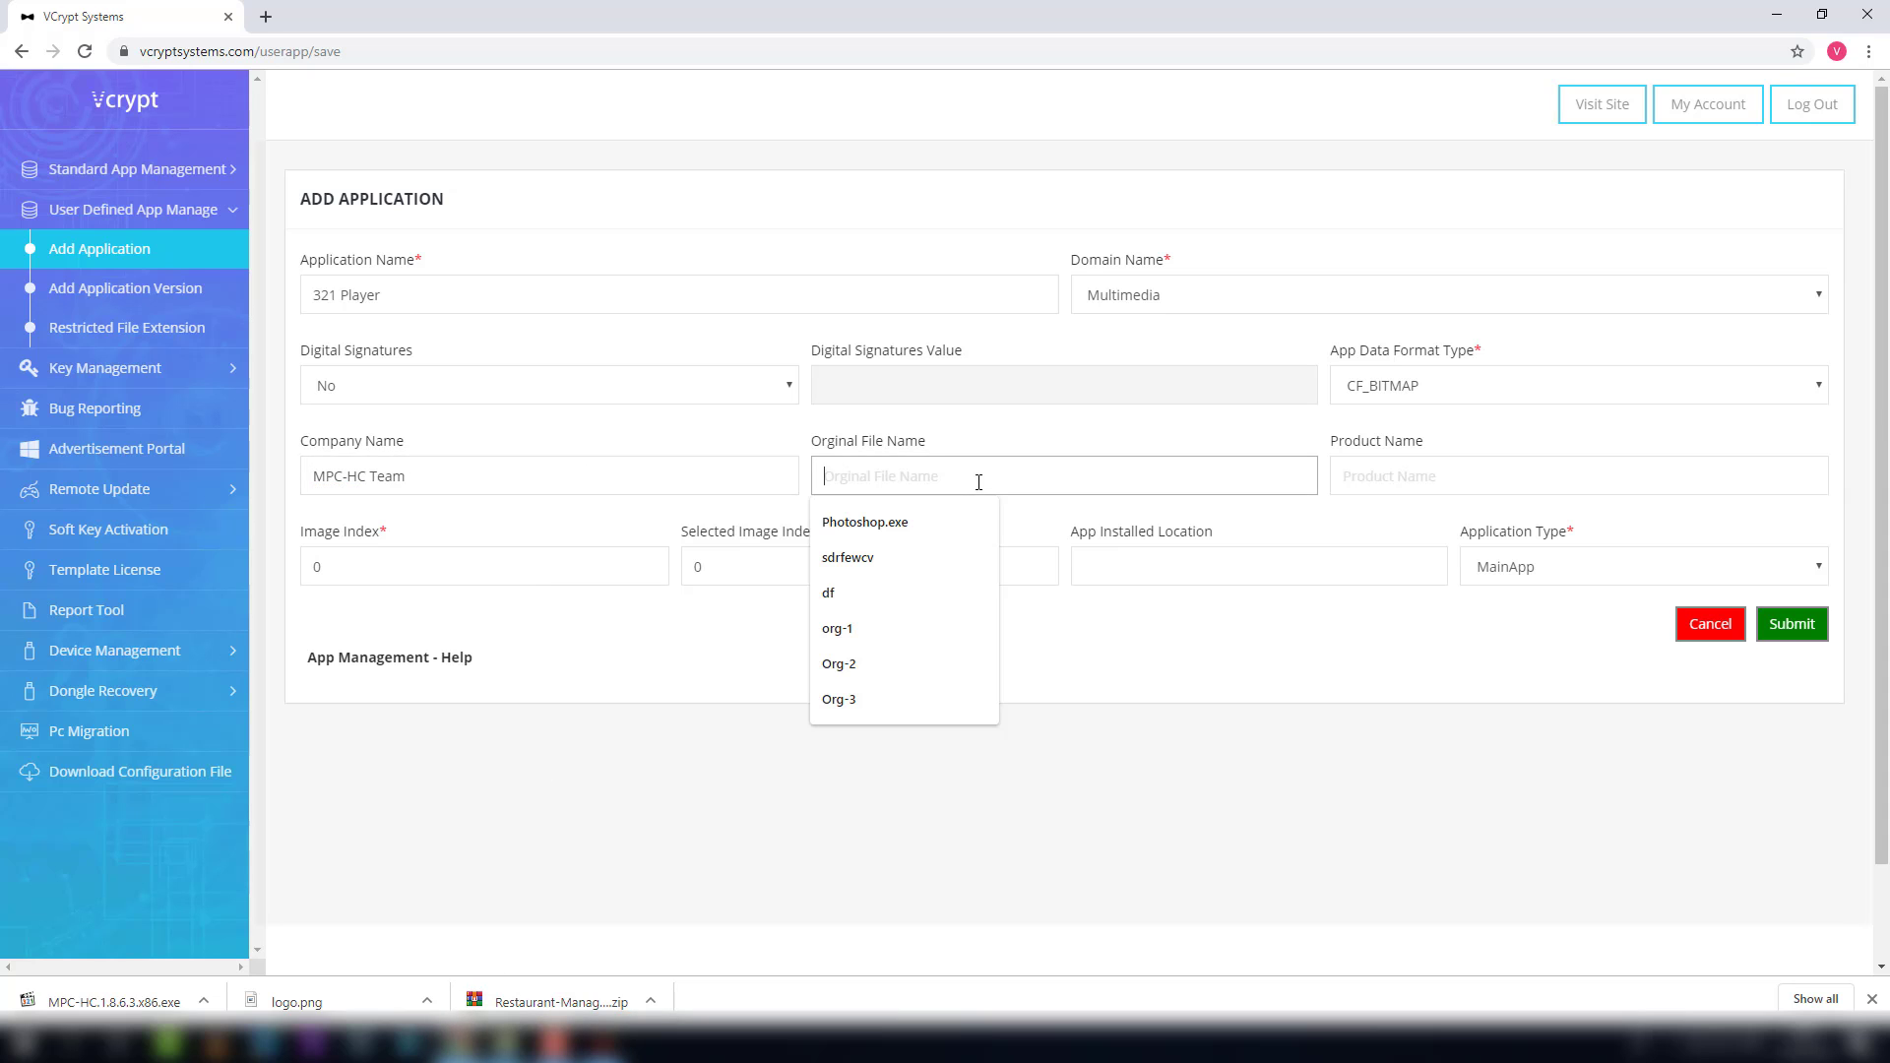
key(alt+Tab)
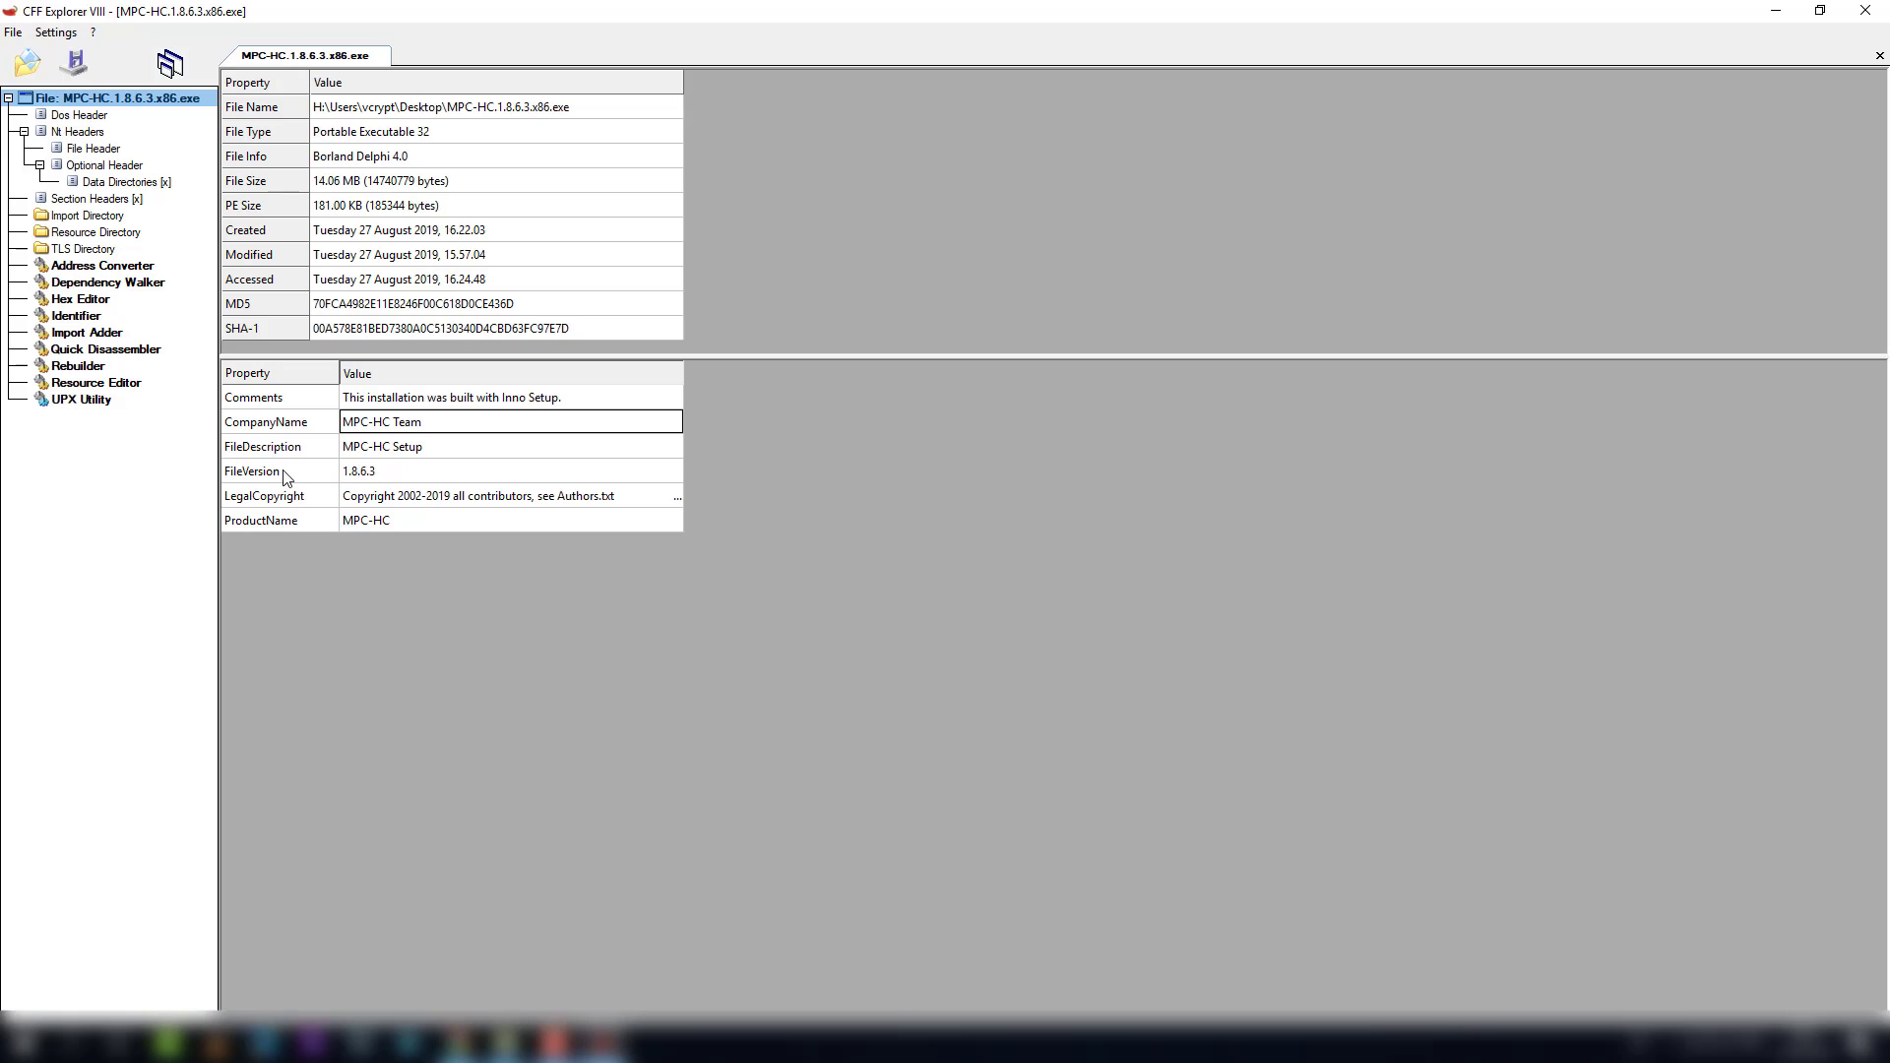
click(594, 105)
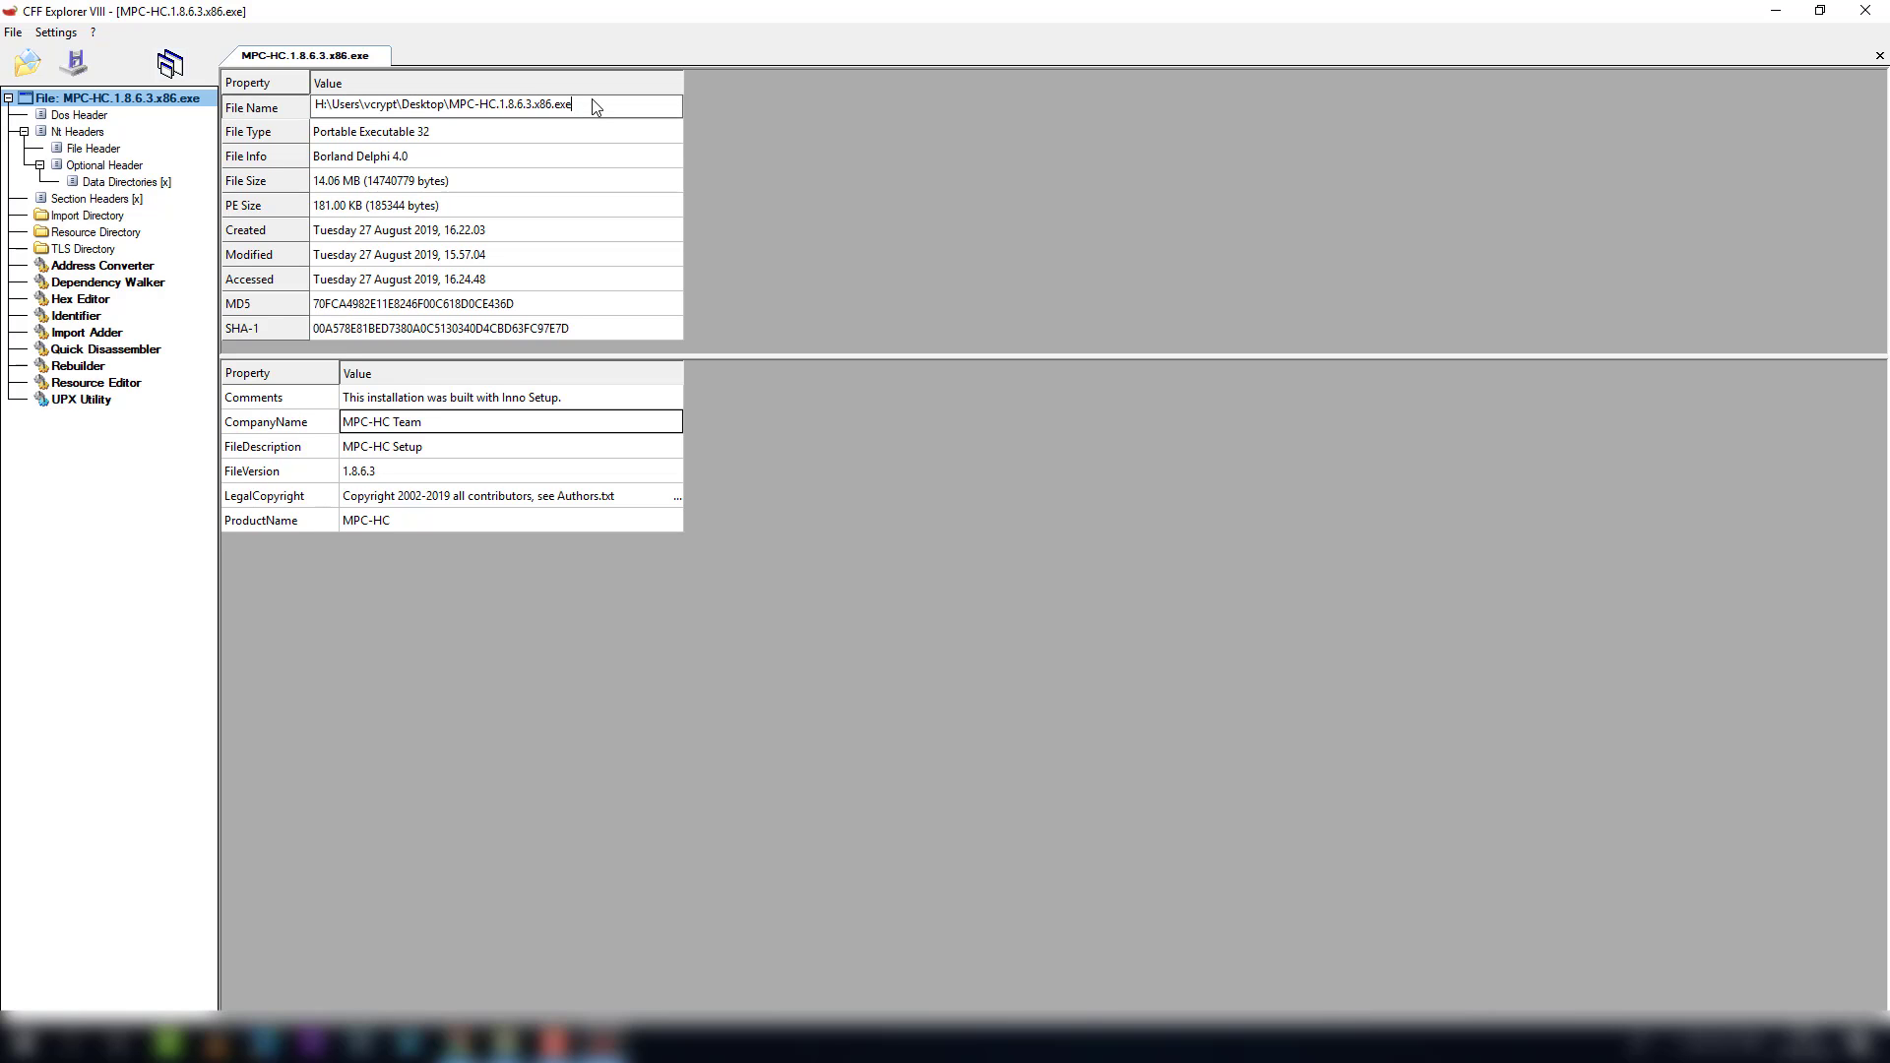
click(593, 100)
key(ctrl+c)
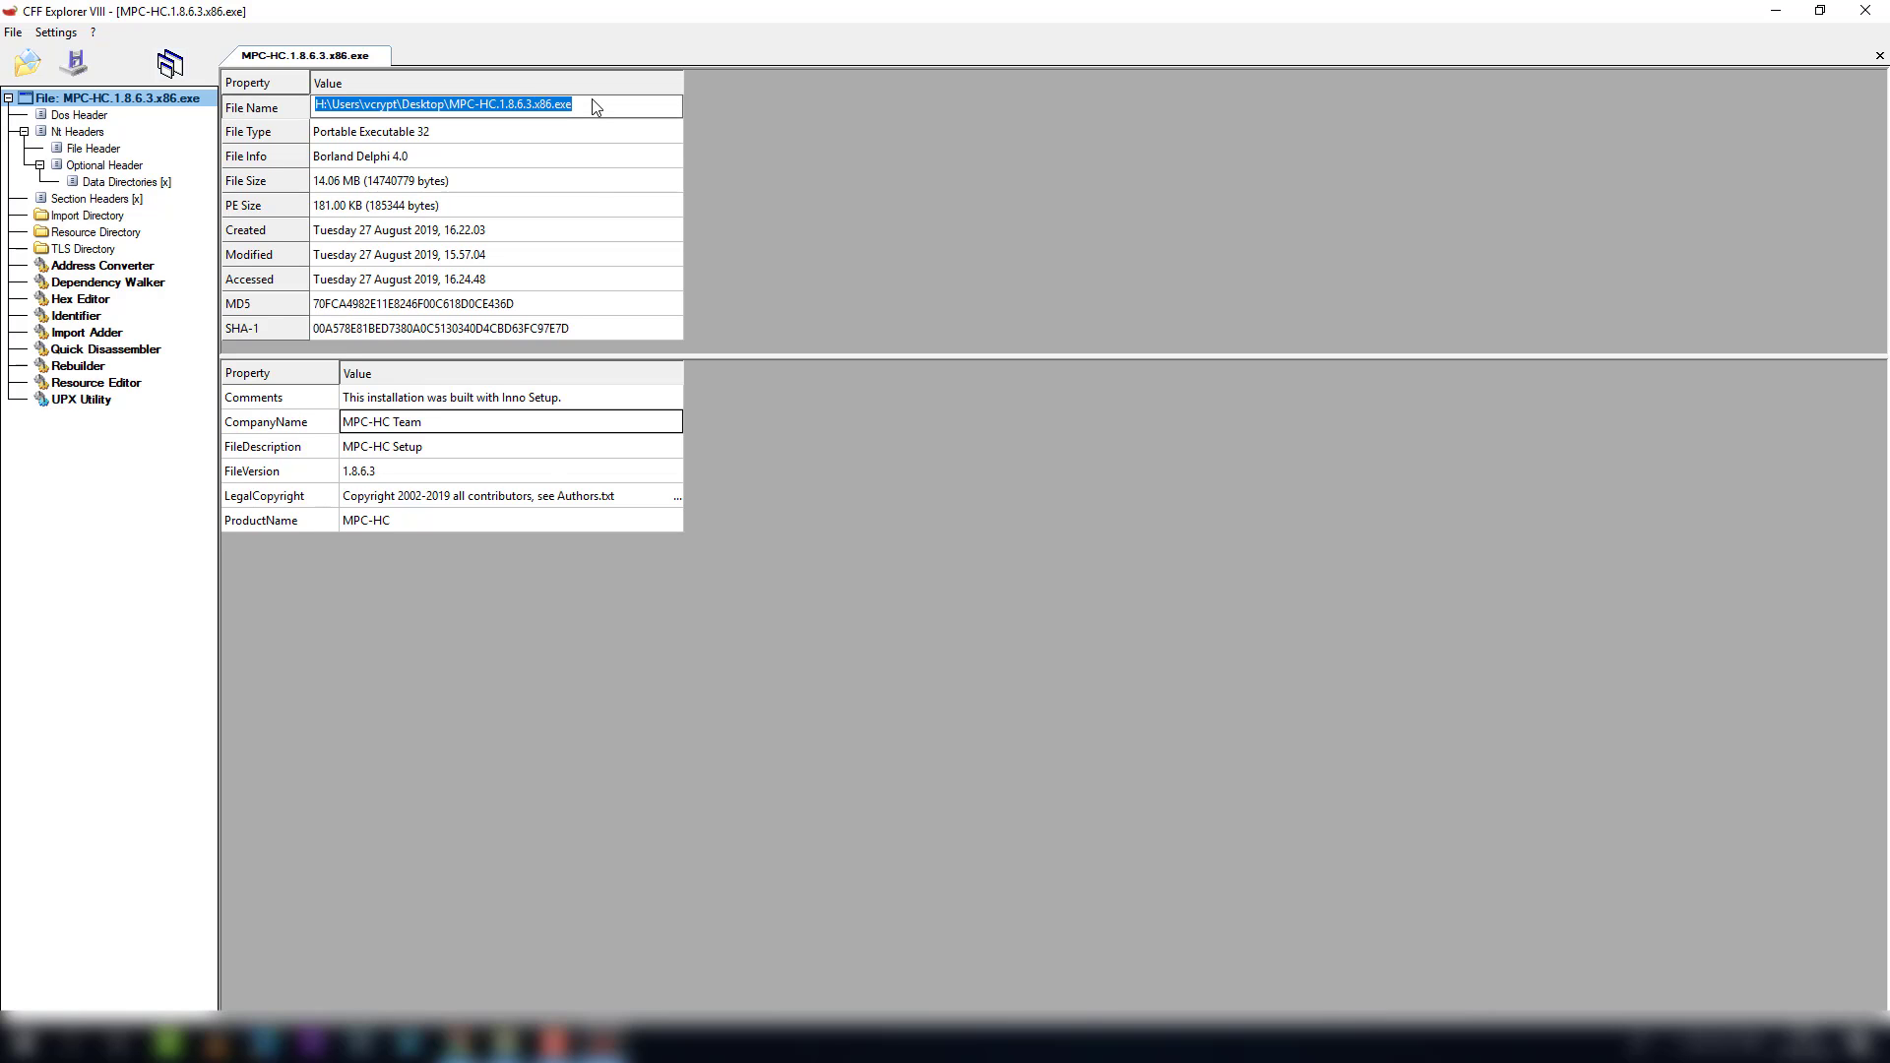
click(498, 1041)
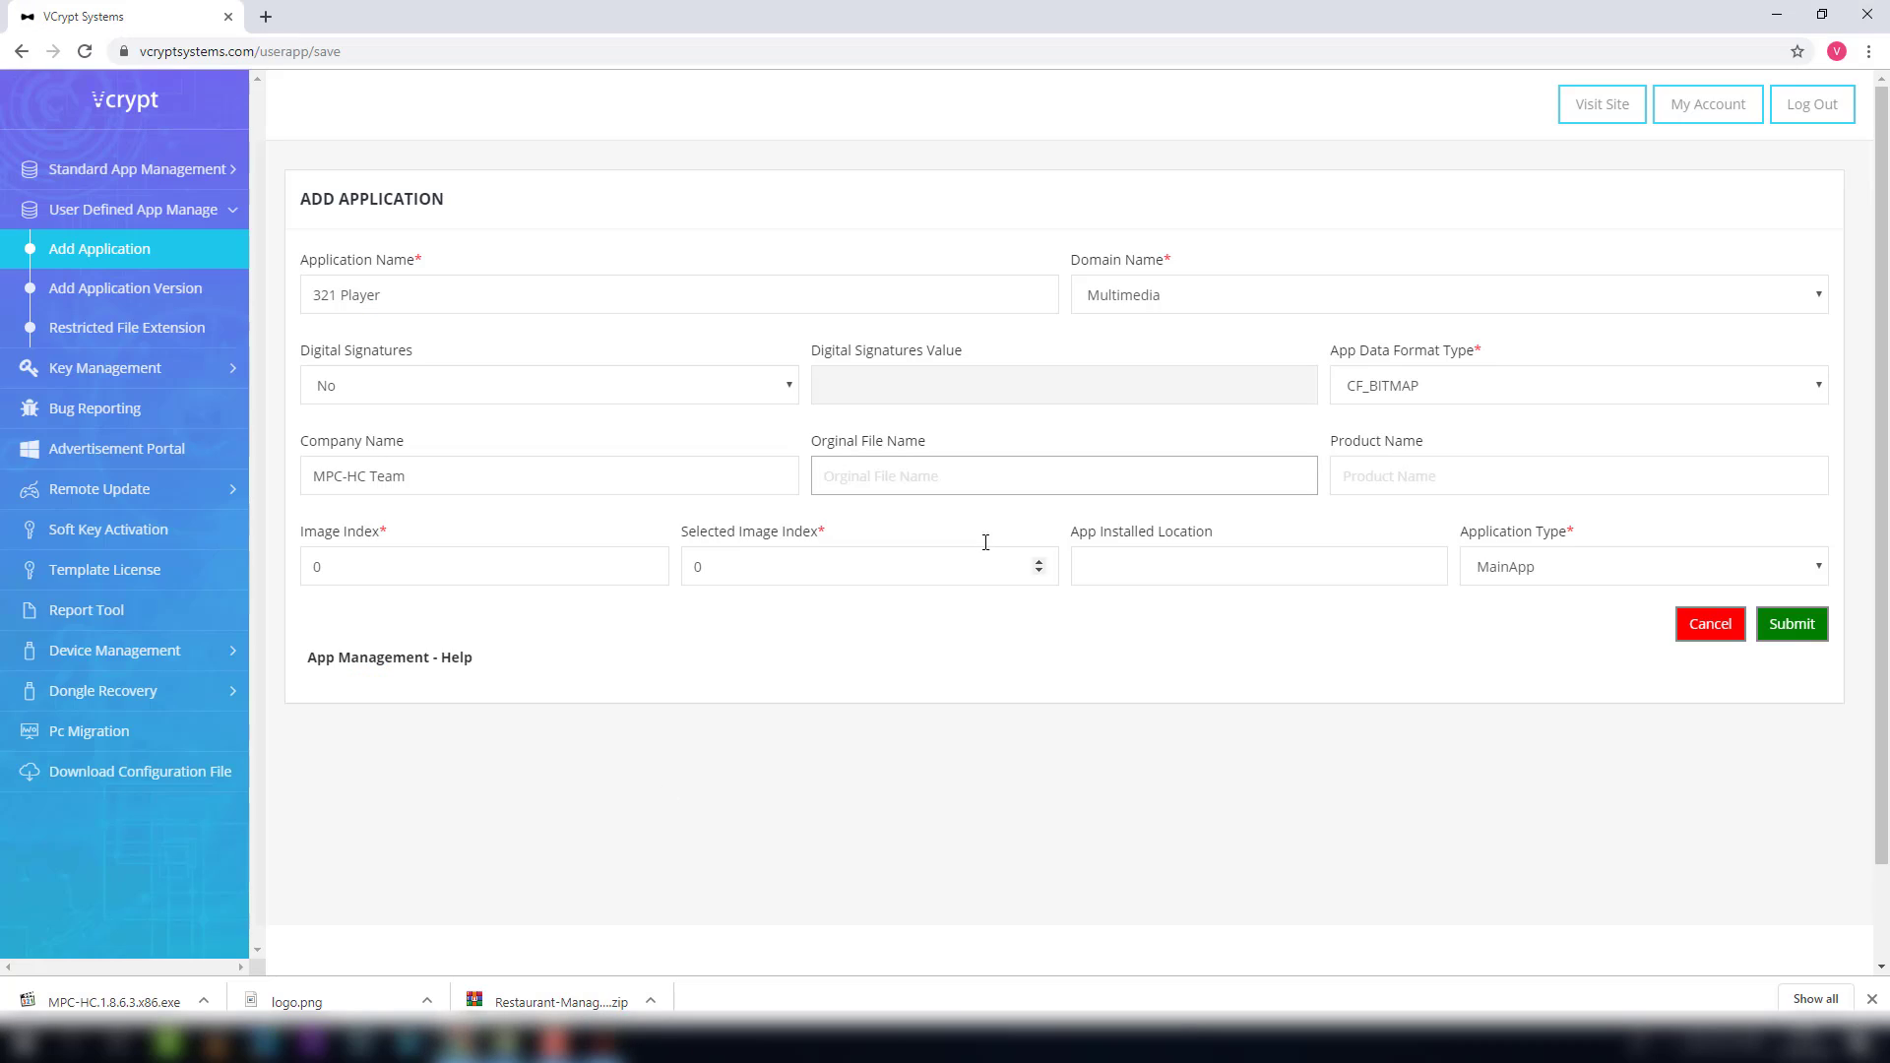
key(ctrl+v)
- Copy the product name MPC-HC from CFF Explorer into the form's Product Name field
click(1437, 484)
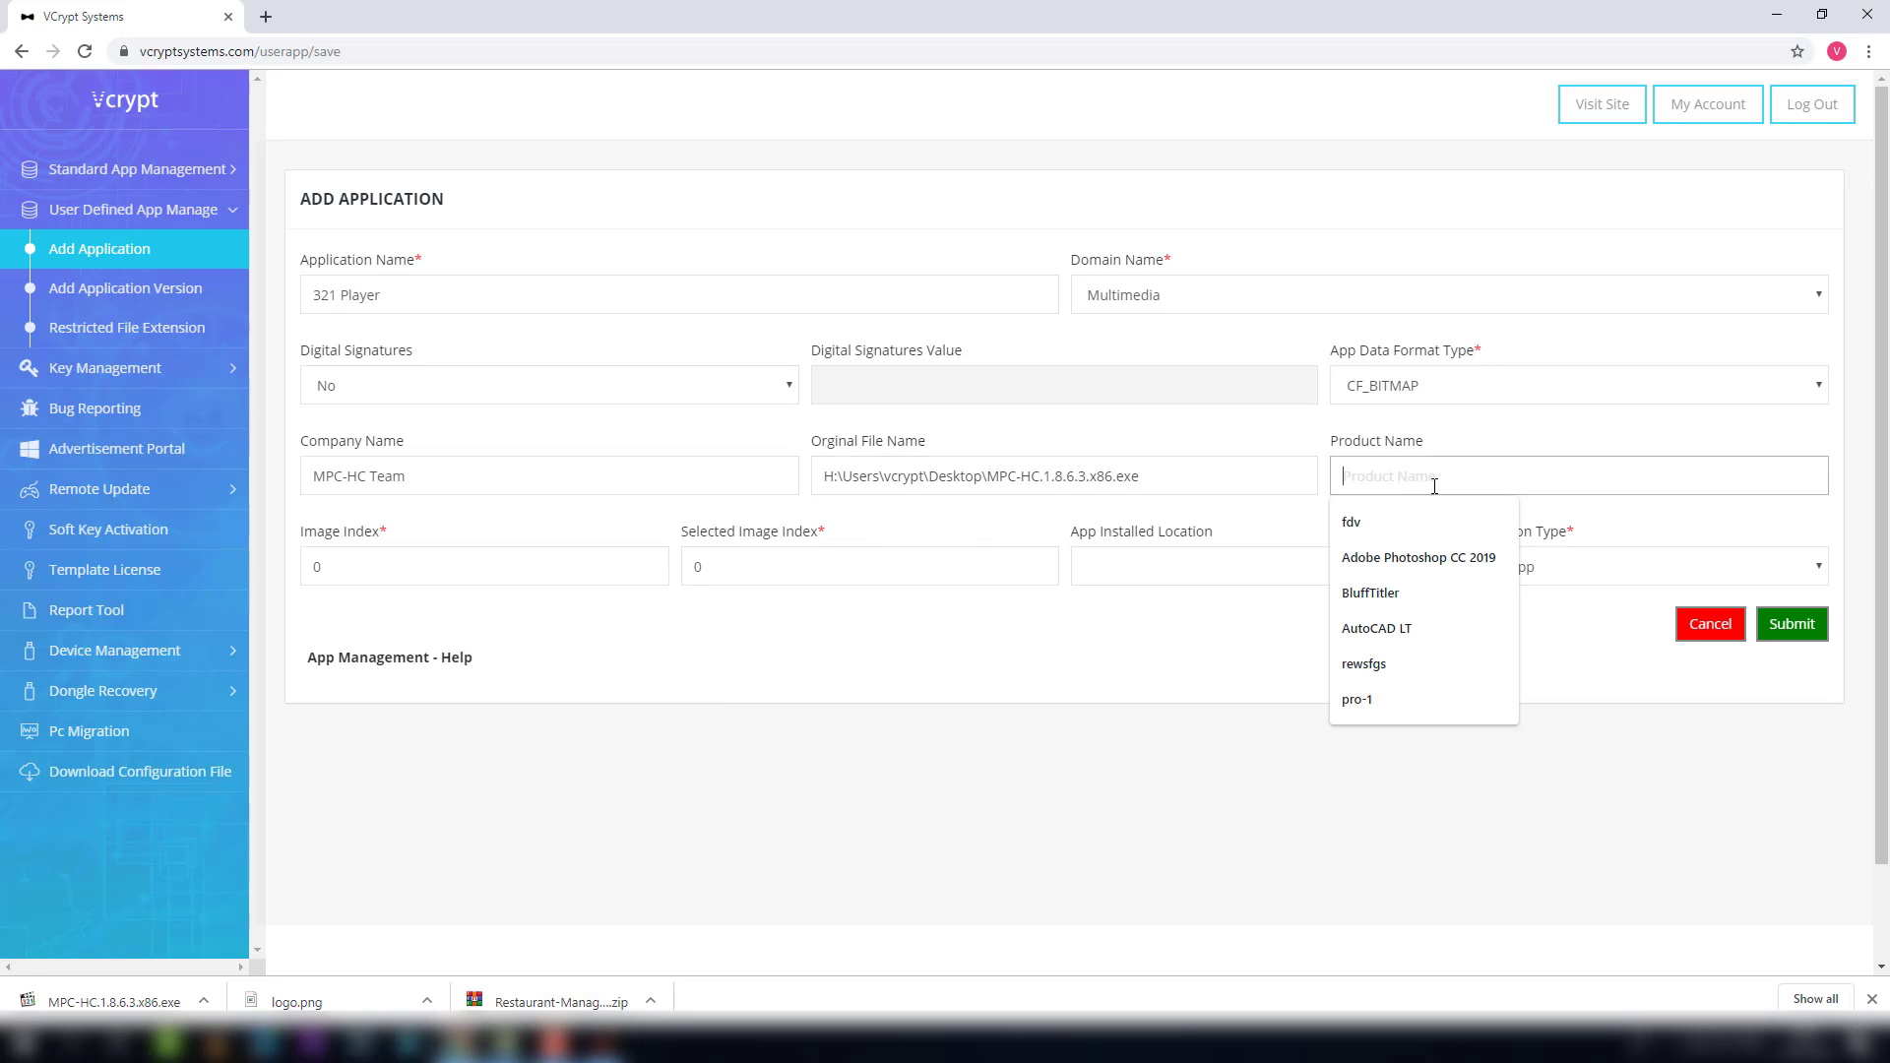
click(596, 1042)
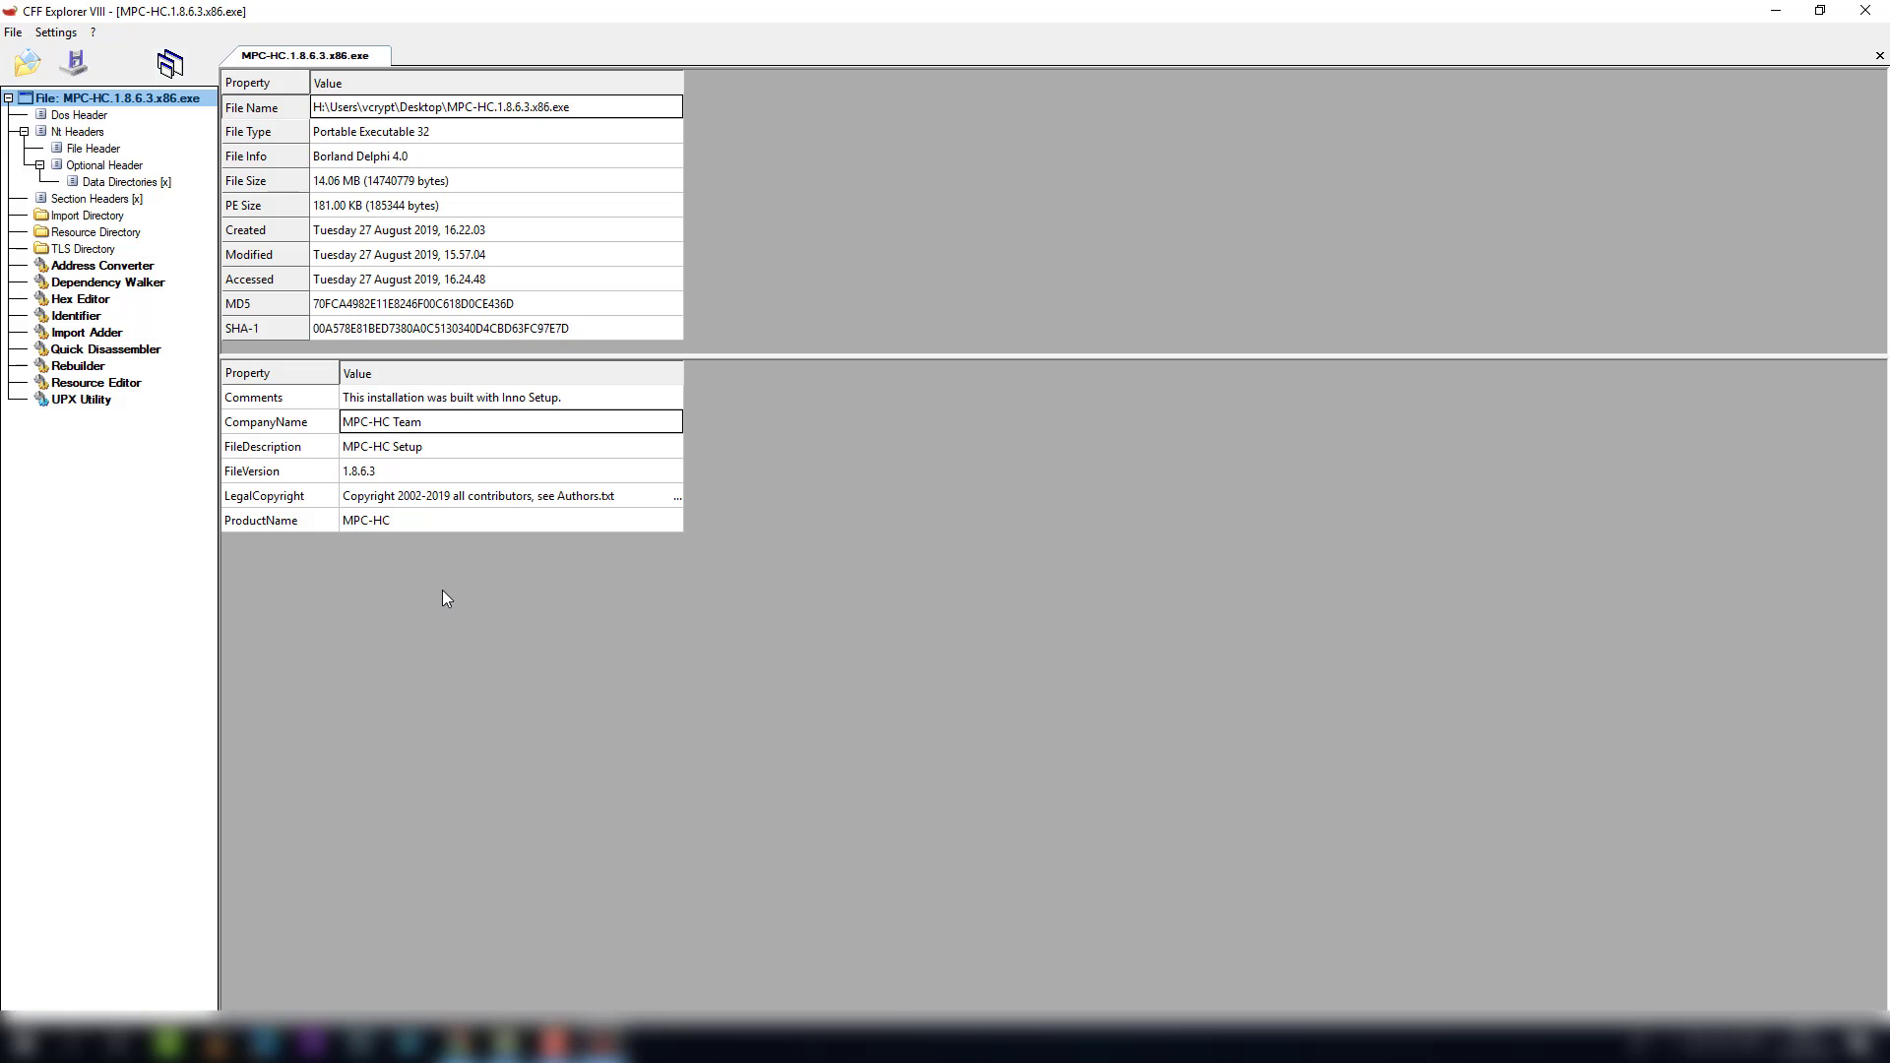
click(404, 518)
click(409, 516)
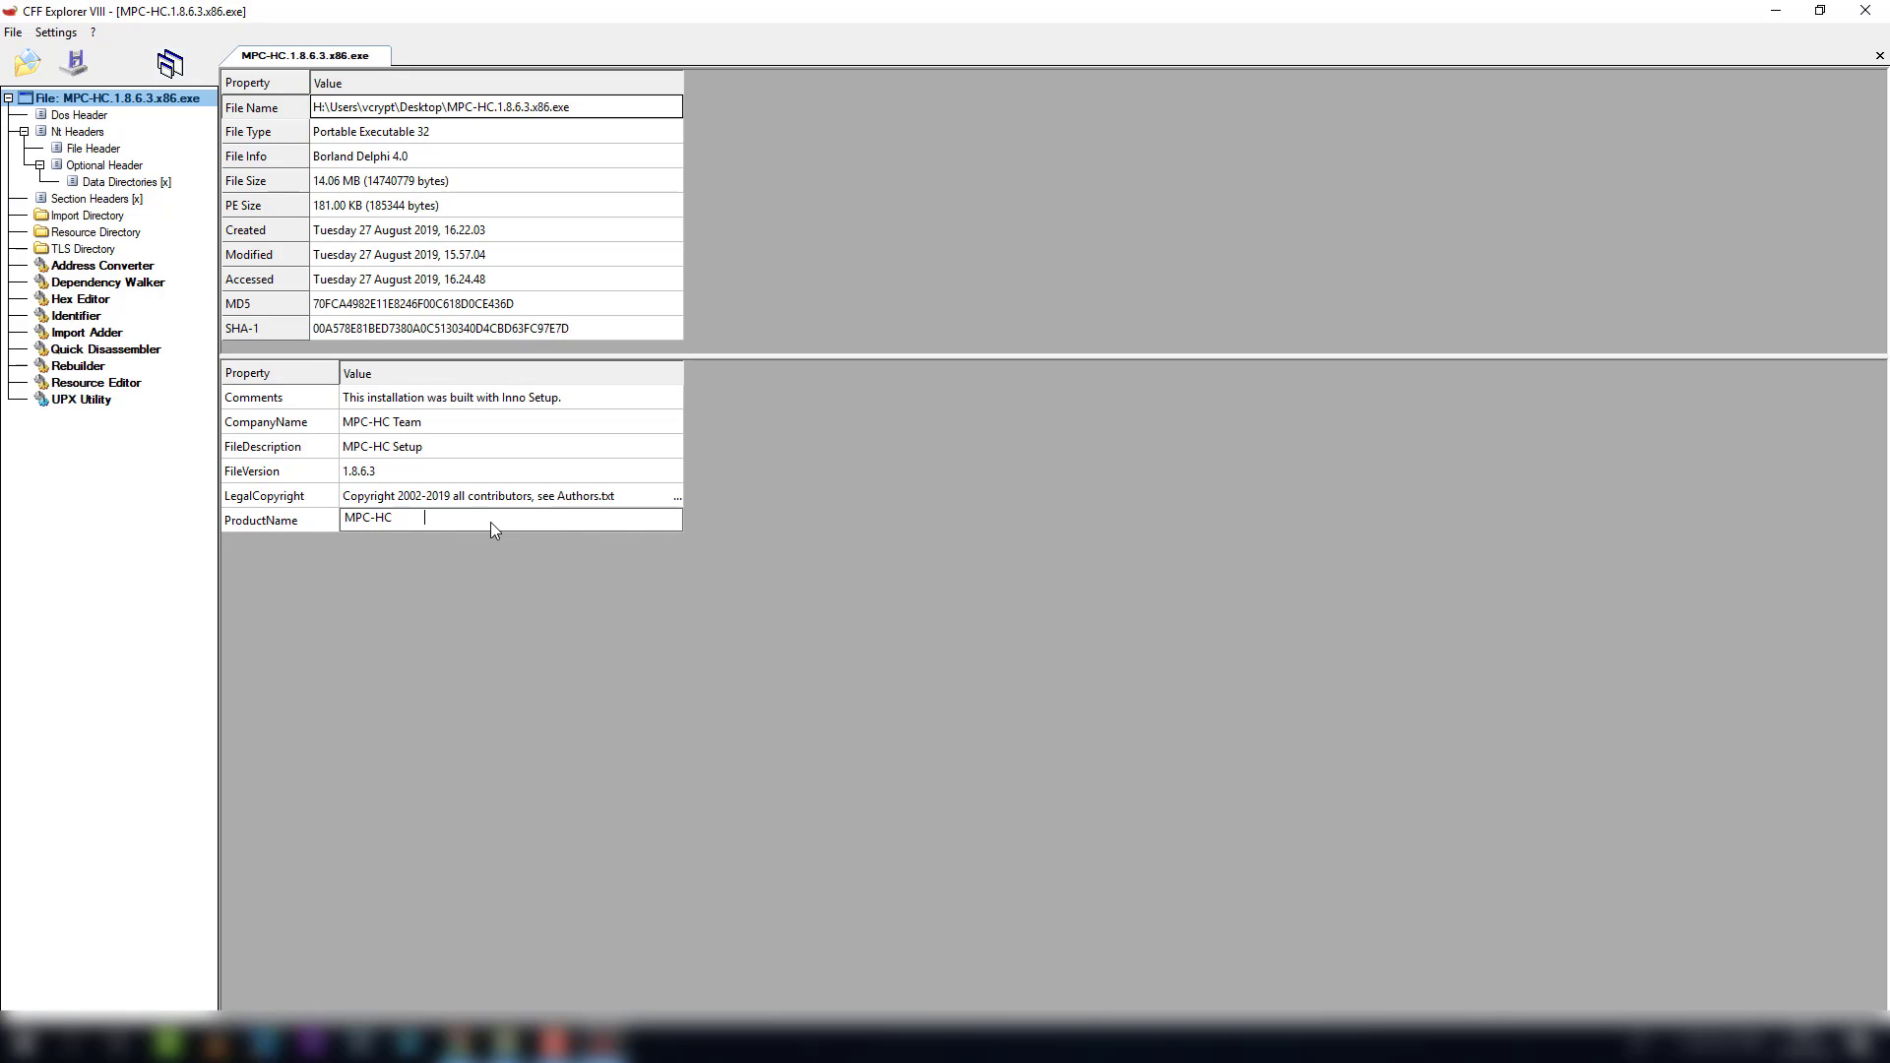
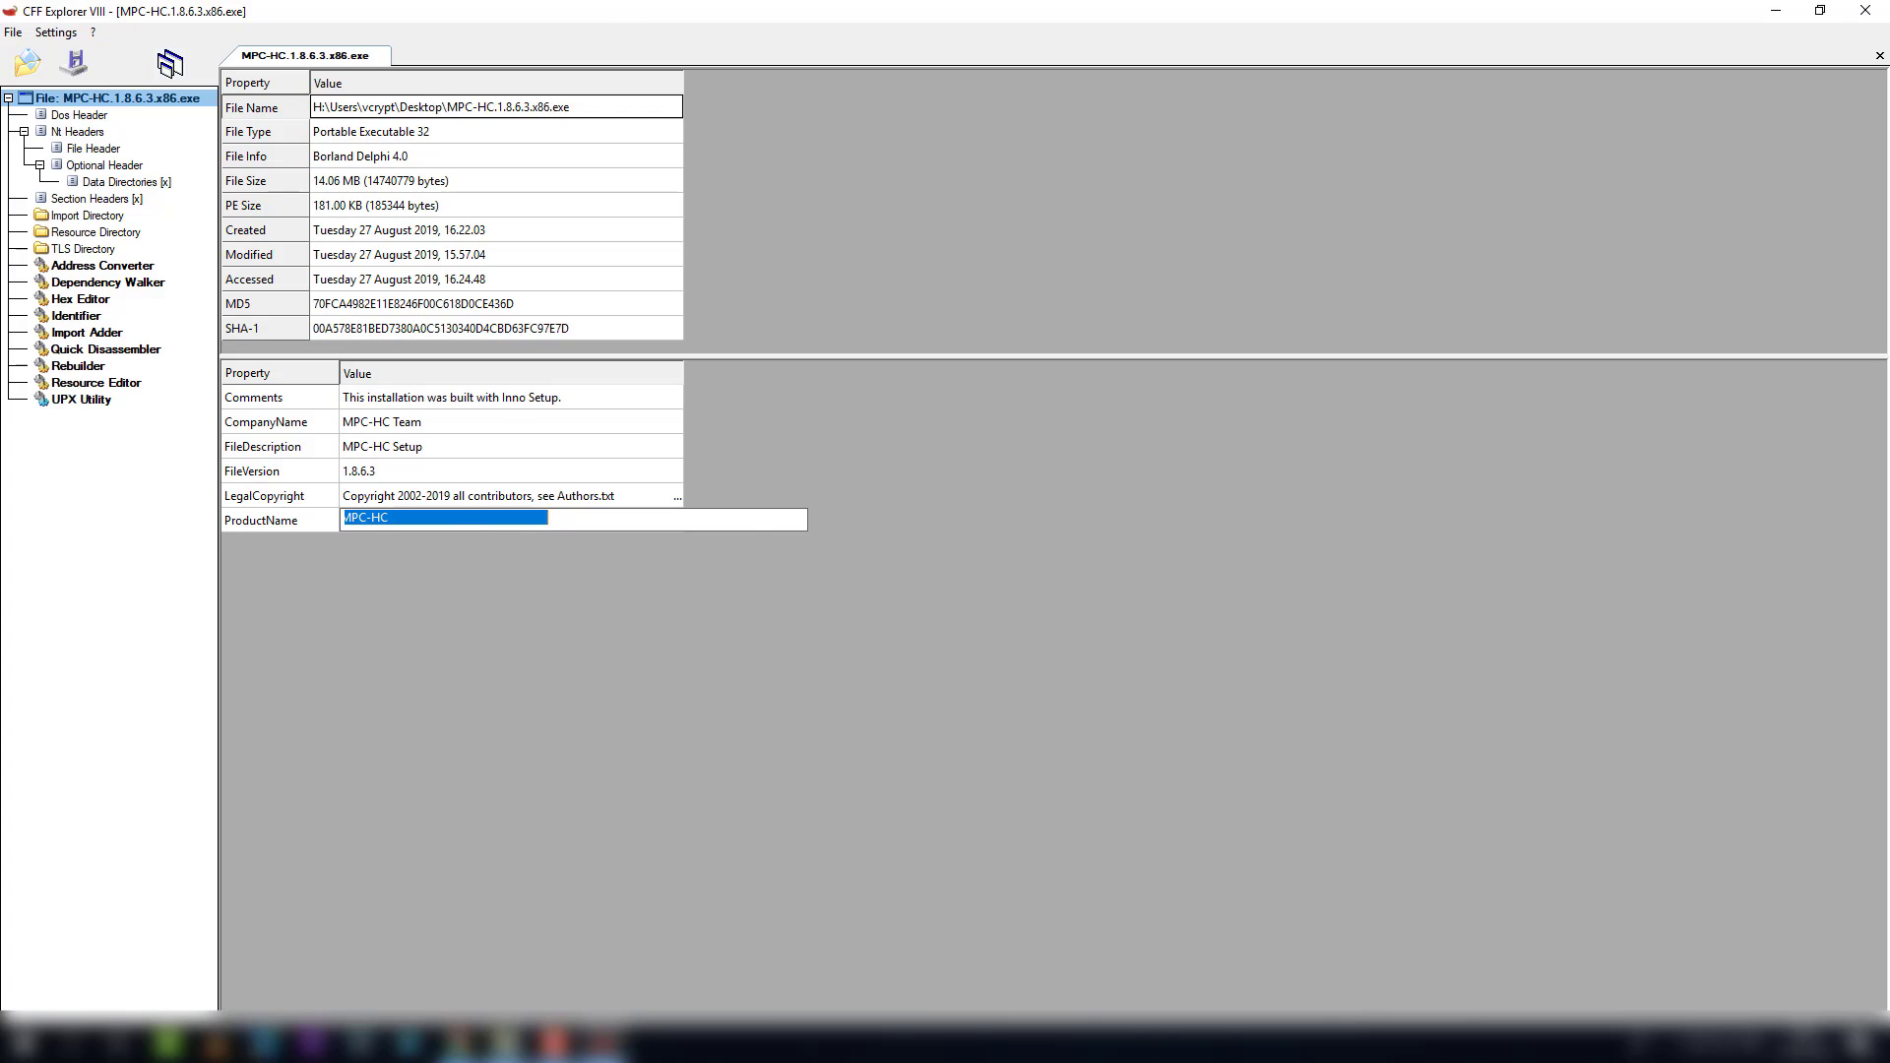
click(454, 1042)
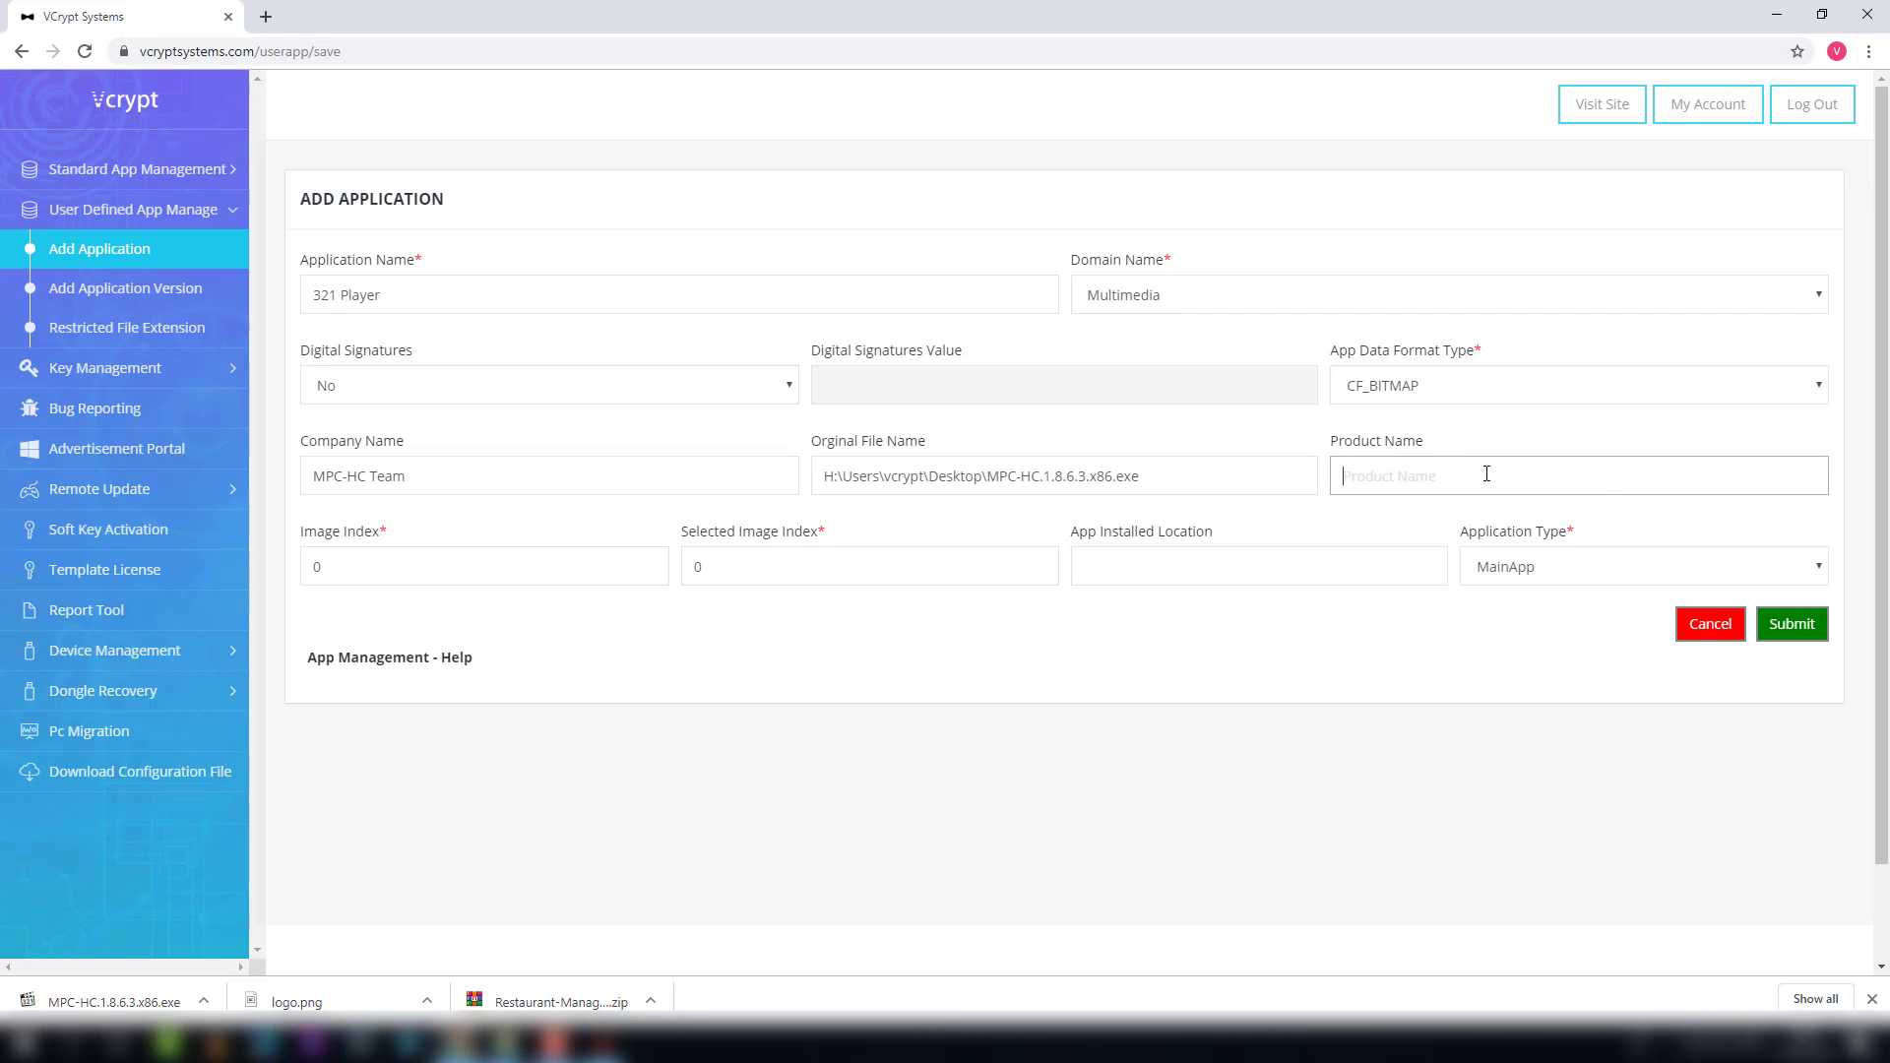
text(MPC-HC)
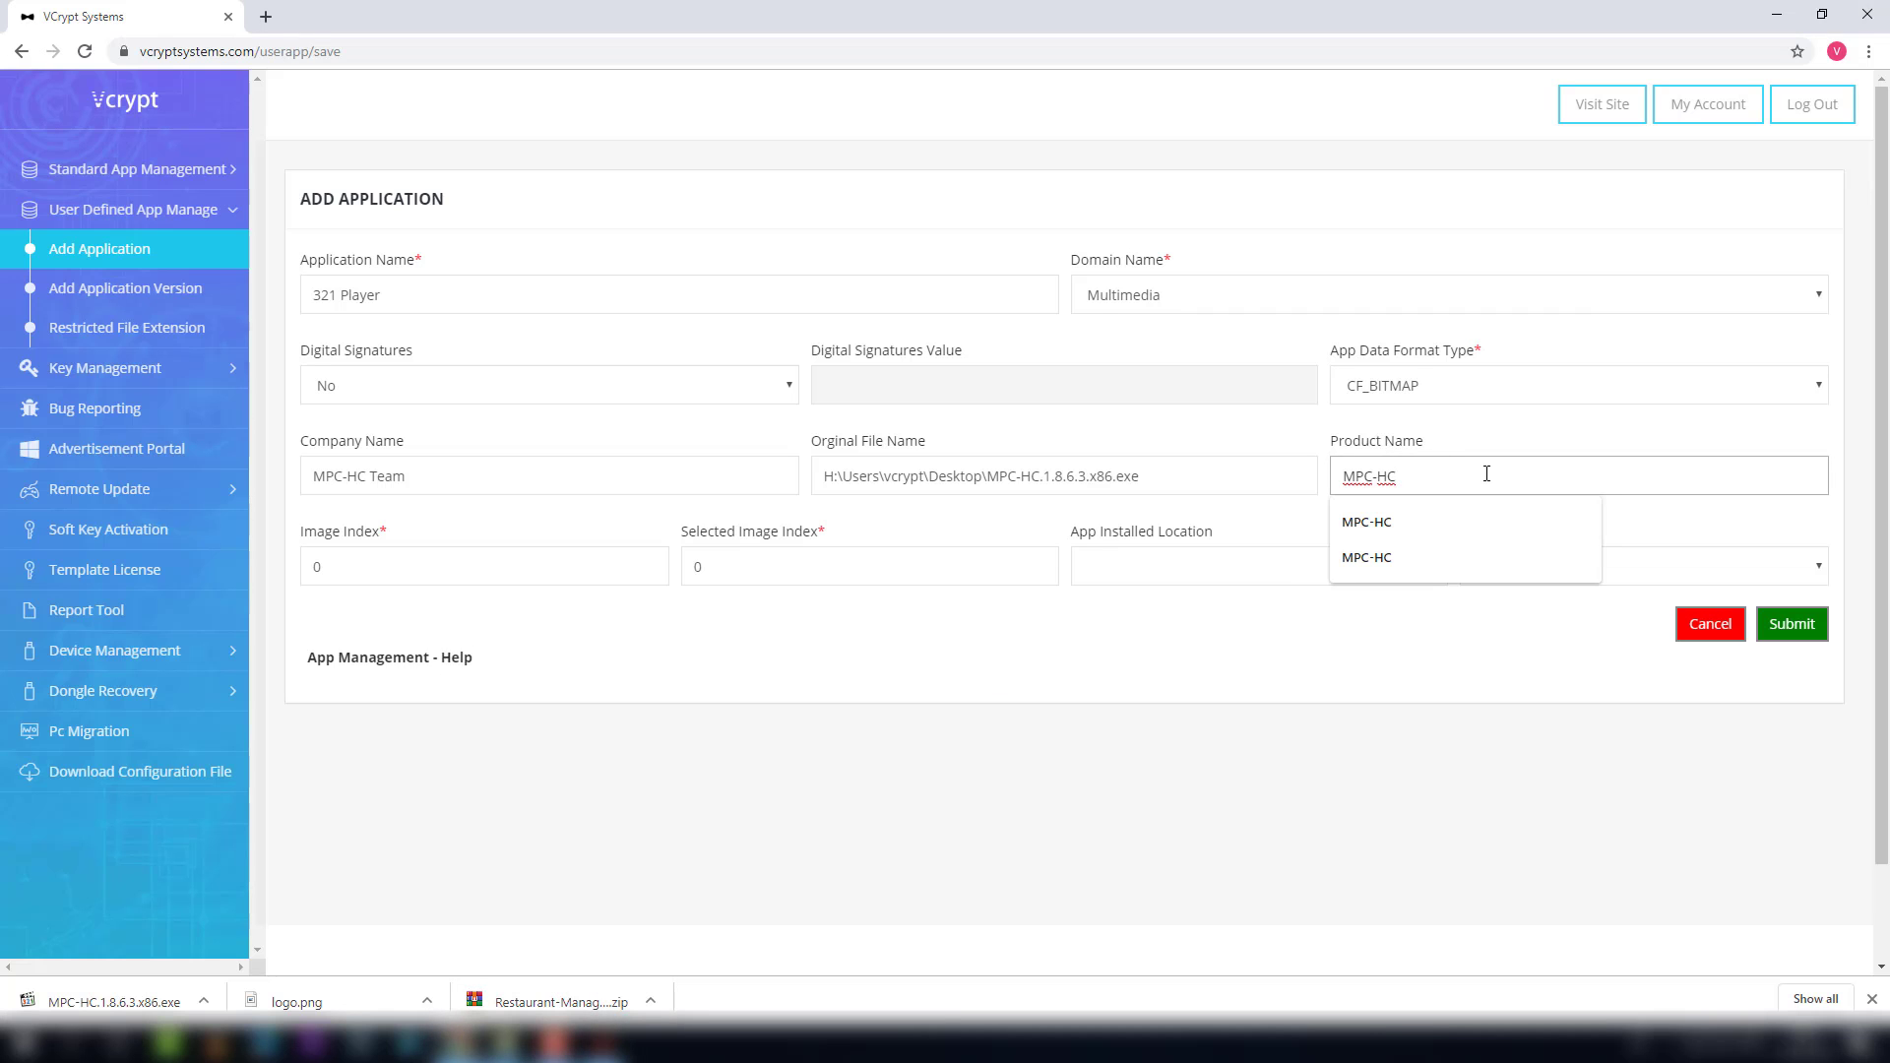
- Set the image index to 3 and the selected image index to 4, and submit the application
click(382, 560)
click(832, 563)
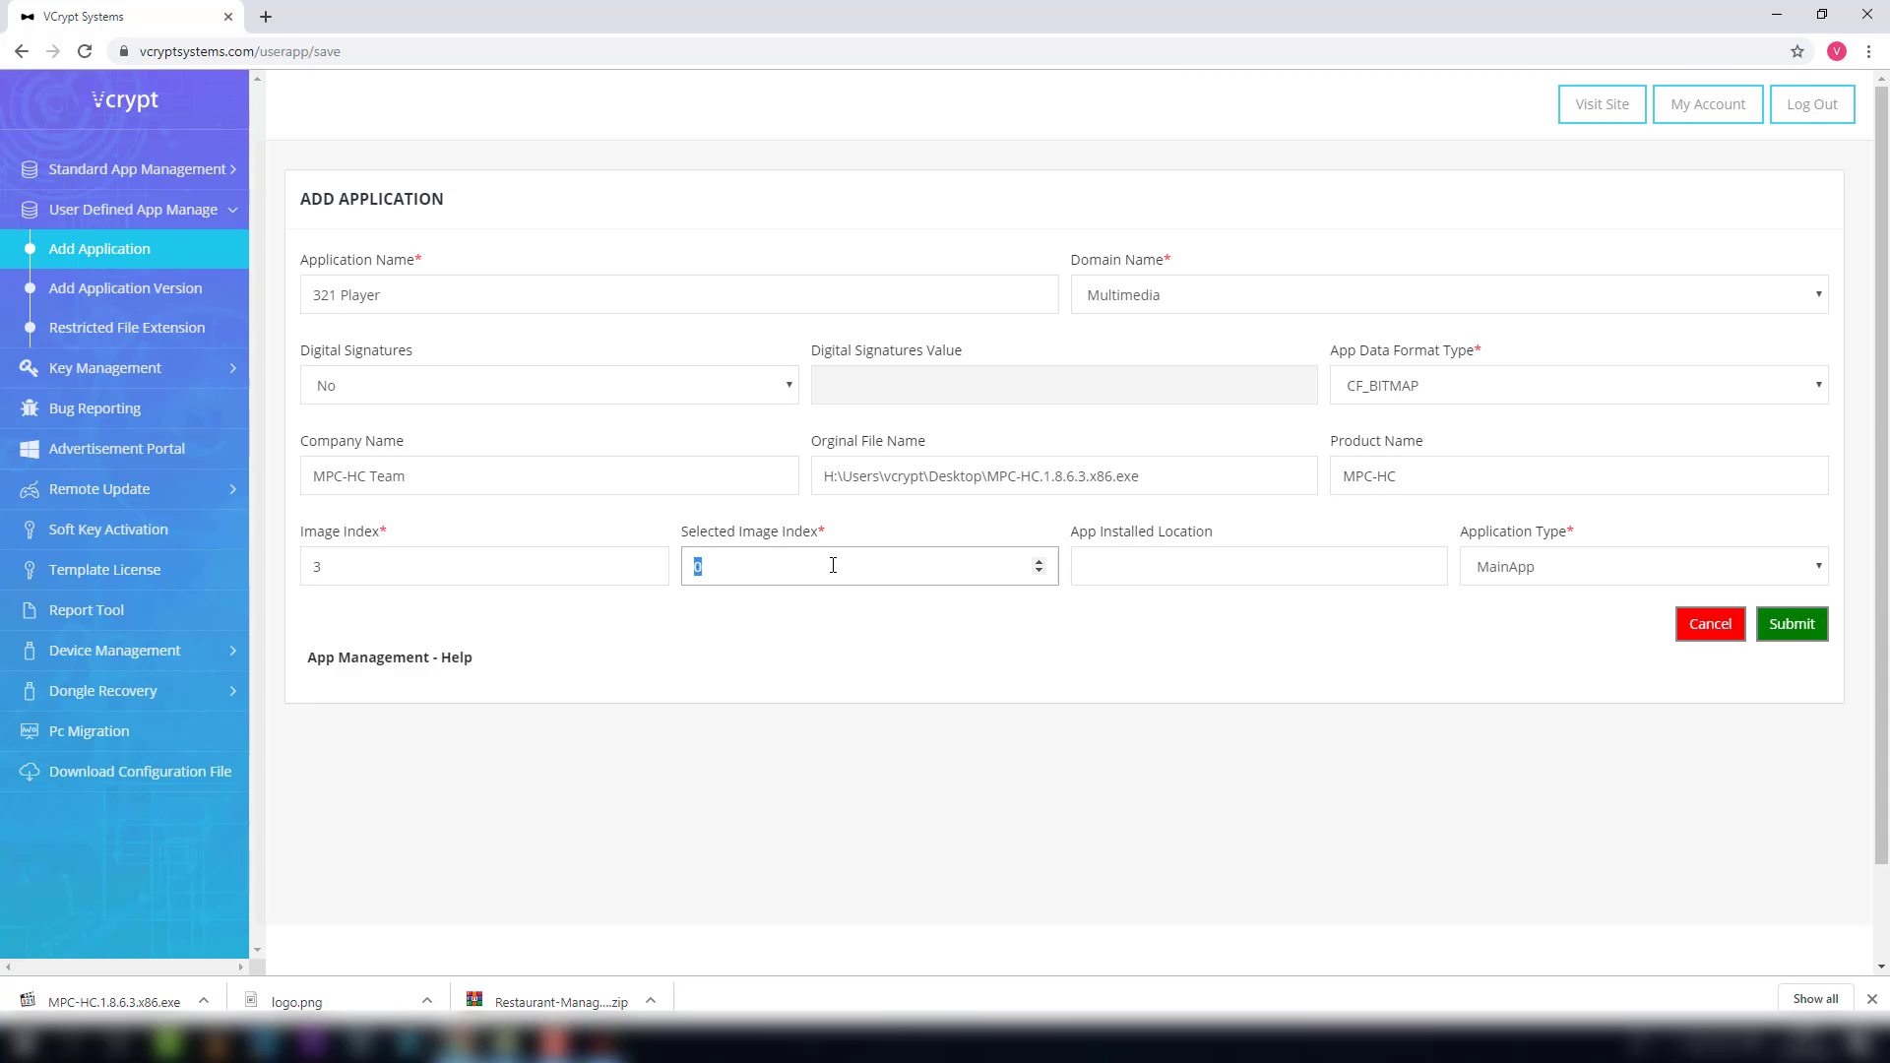
text(4)
click(1791, 625)
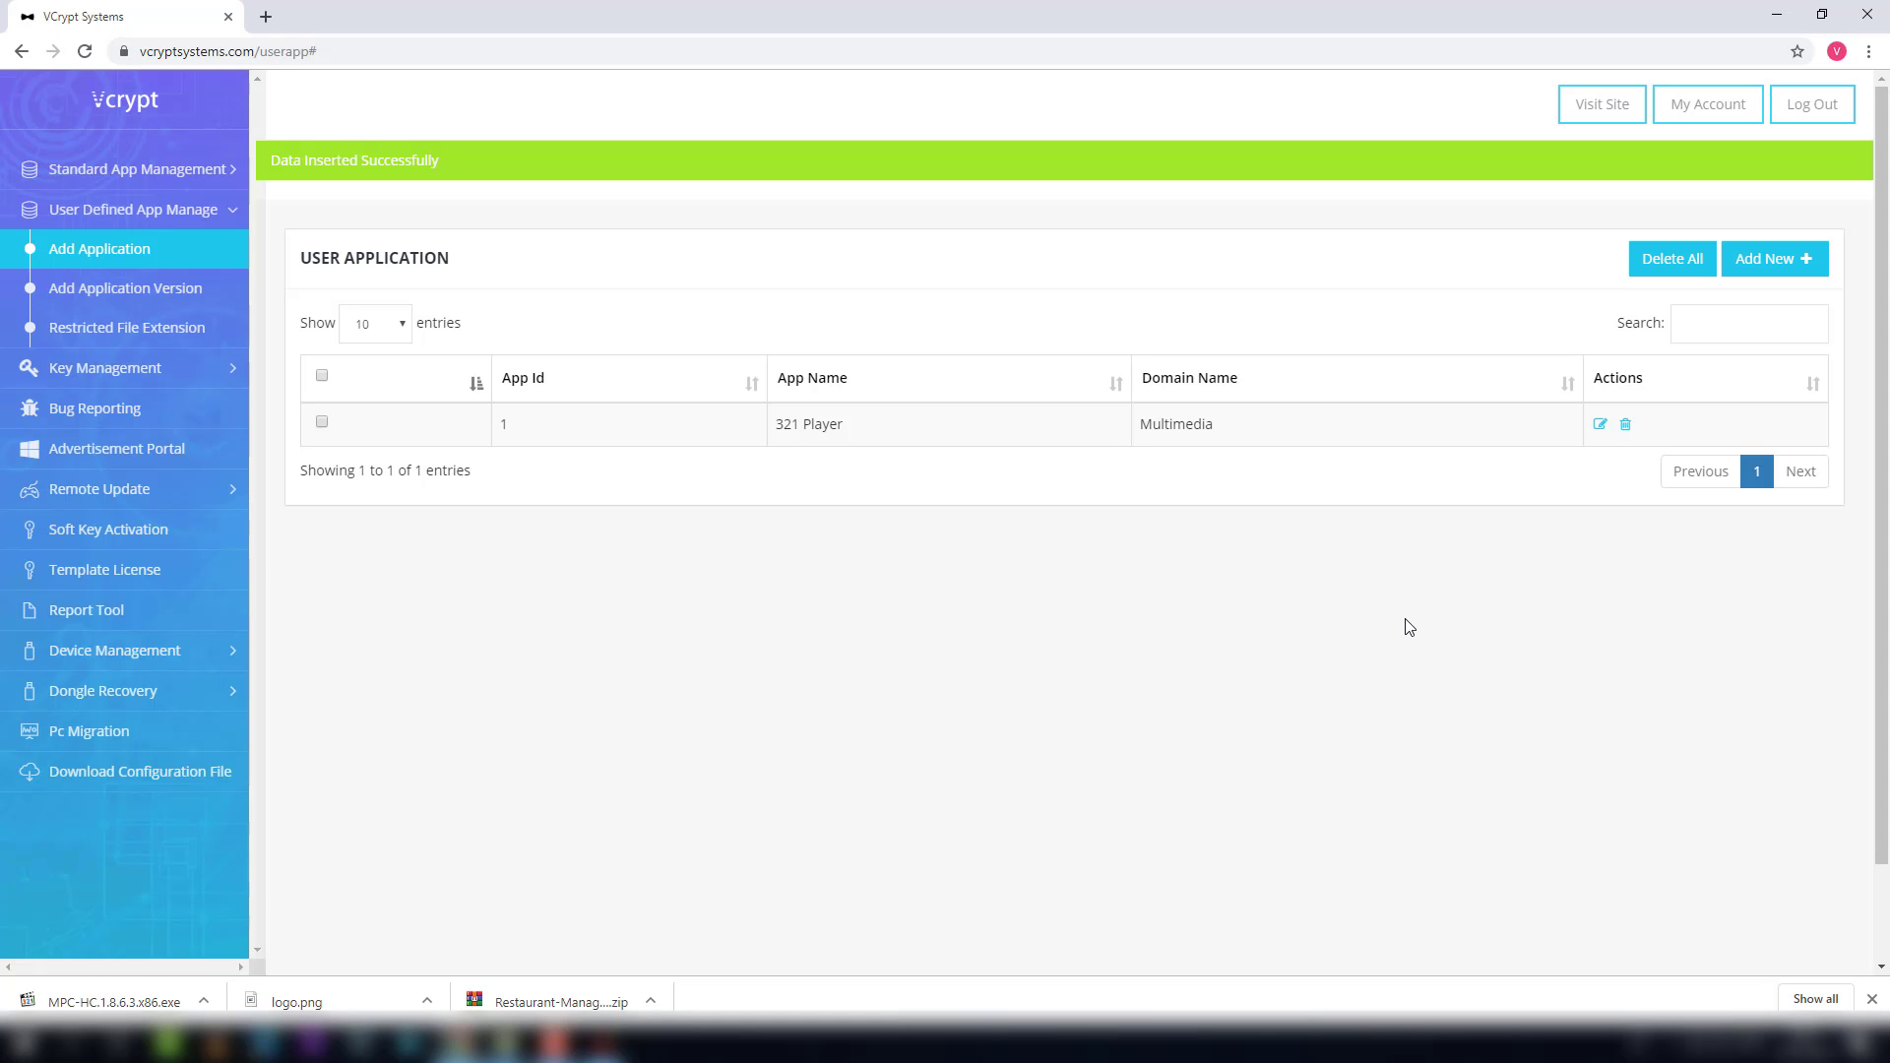
- Start a new application version entry under the user-defined applications and choose 321 Player as its application name
click(113, 290)
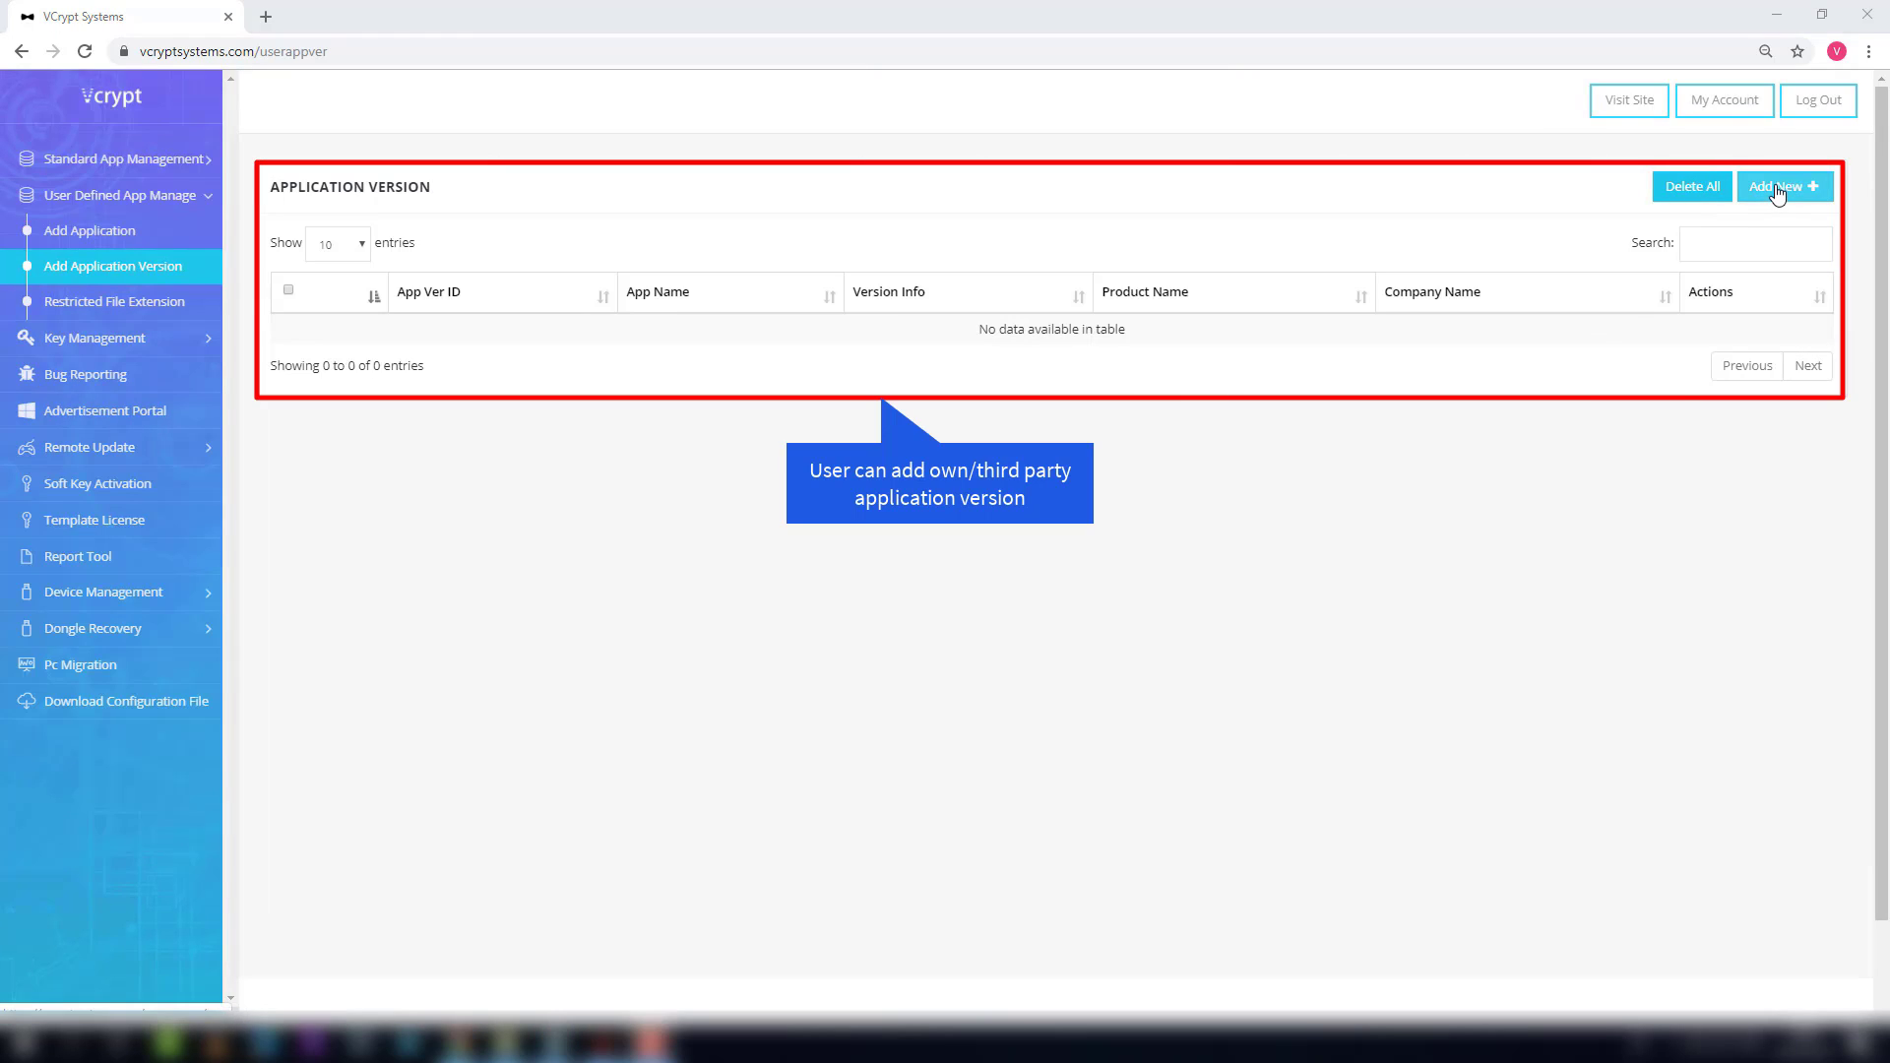
click(1775, 200)
click(397, 270)
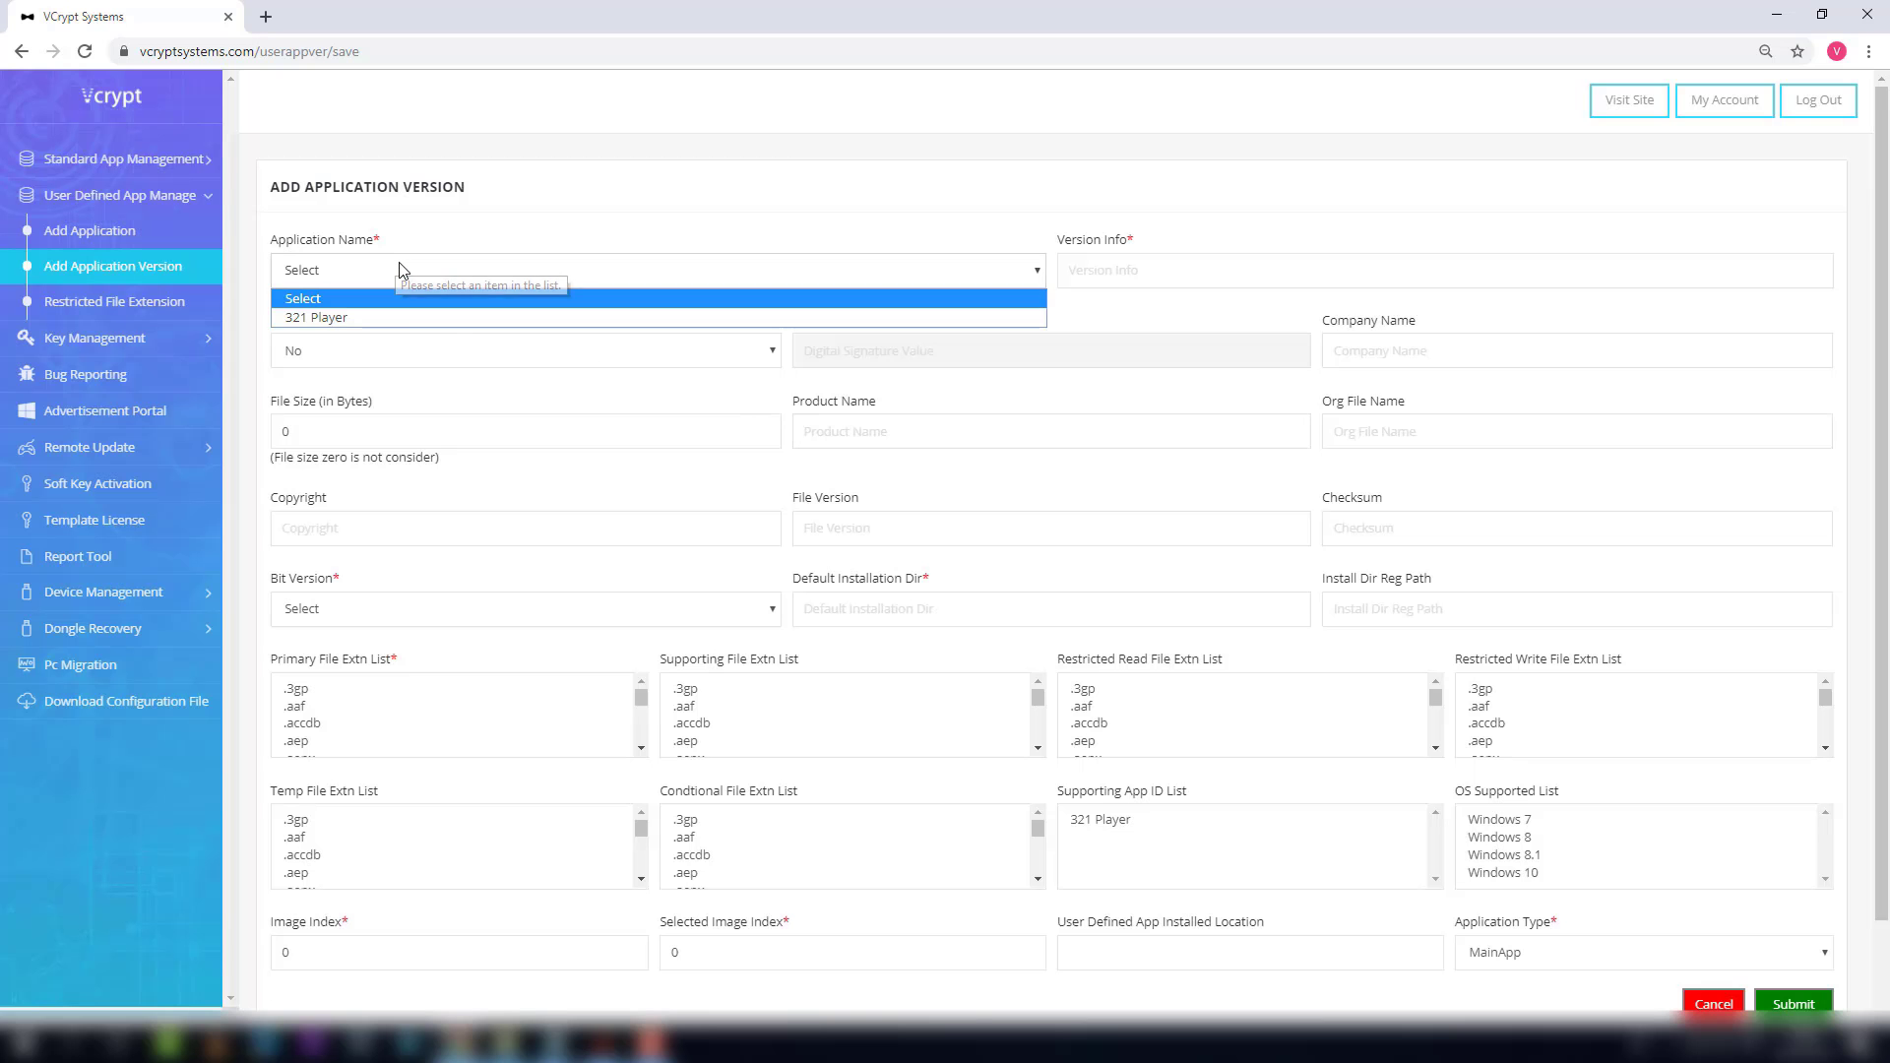
click(399, 319)
- Enter Player6 as the version info and choose No for Digital Signed
click(1217, 268)
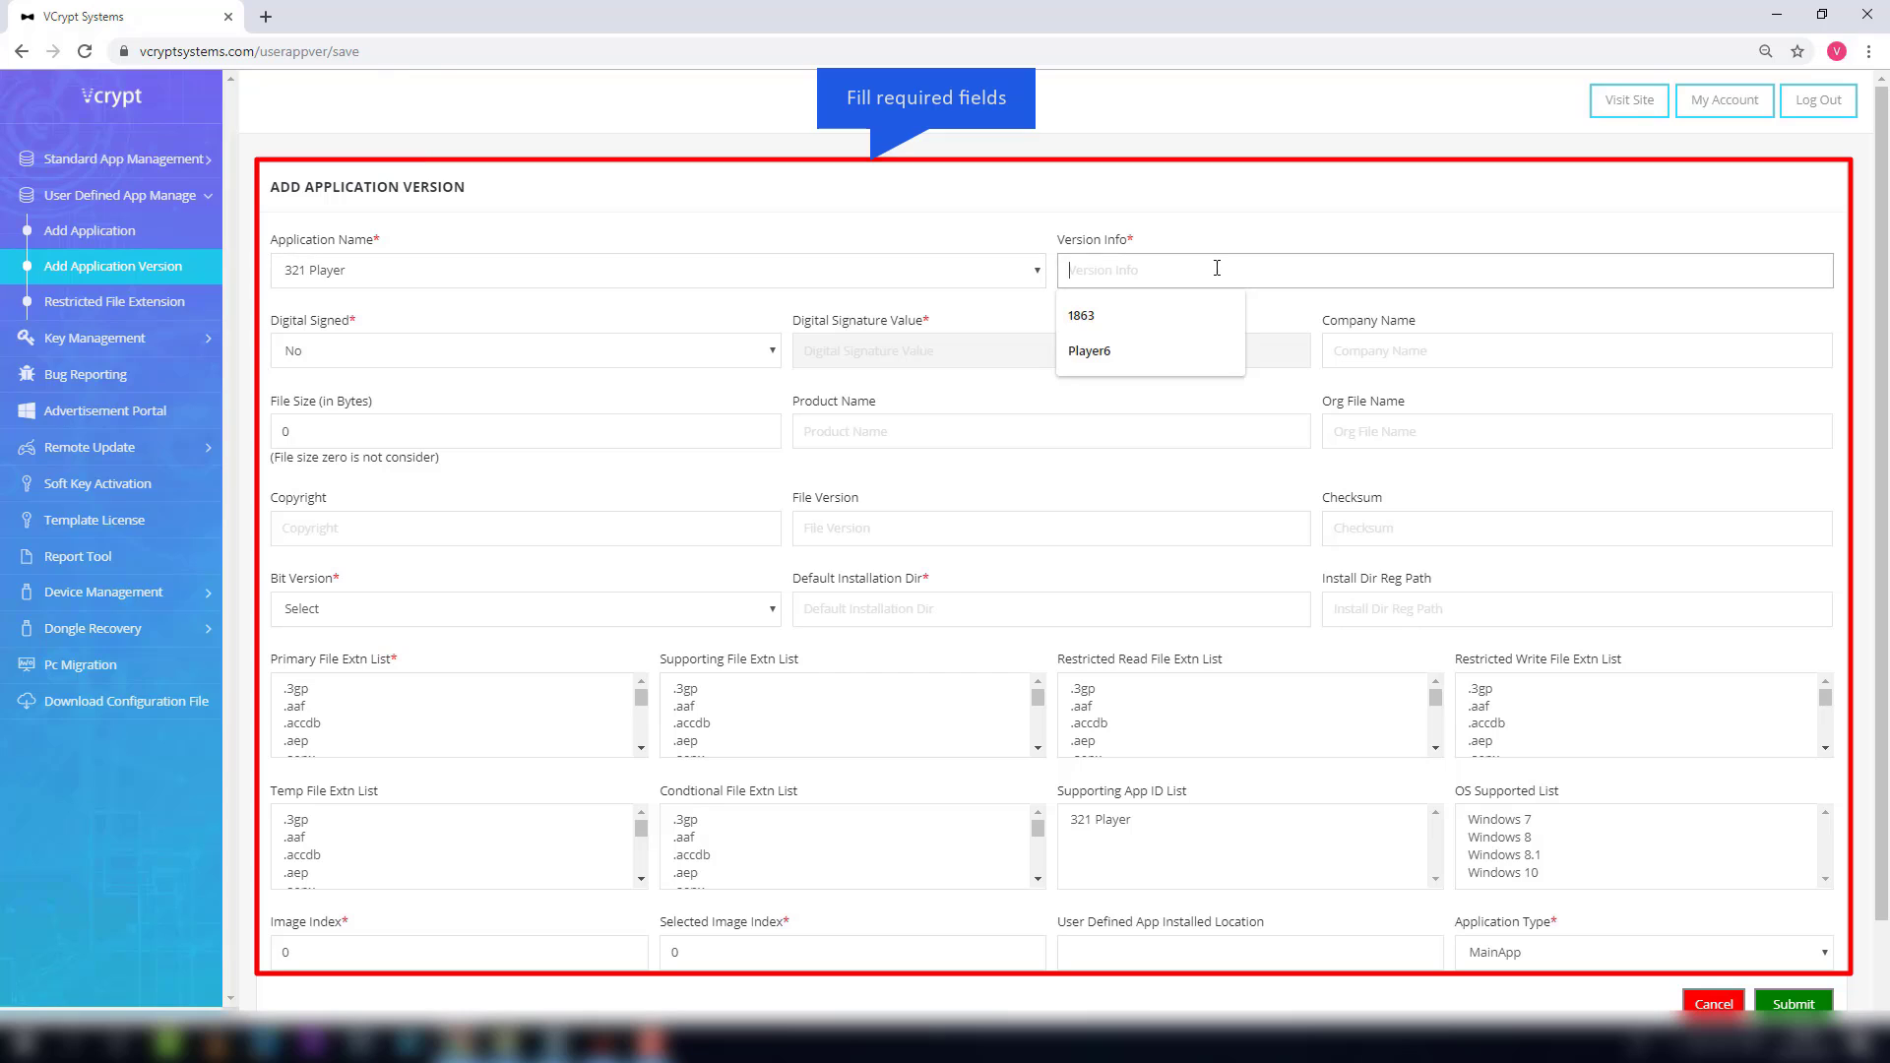
text(Player)
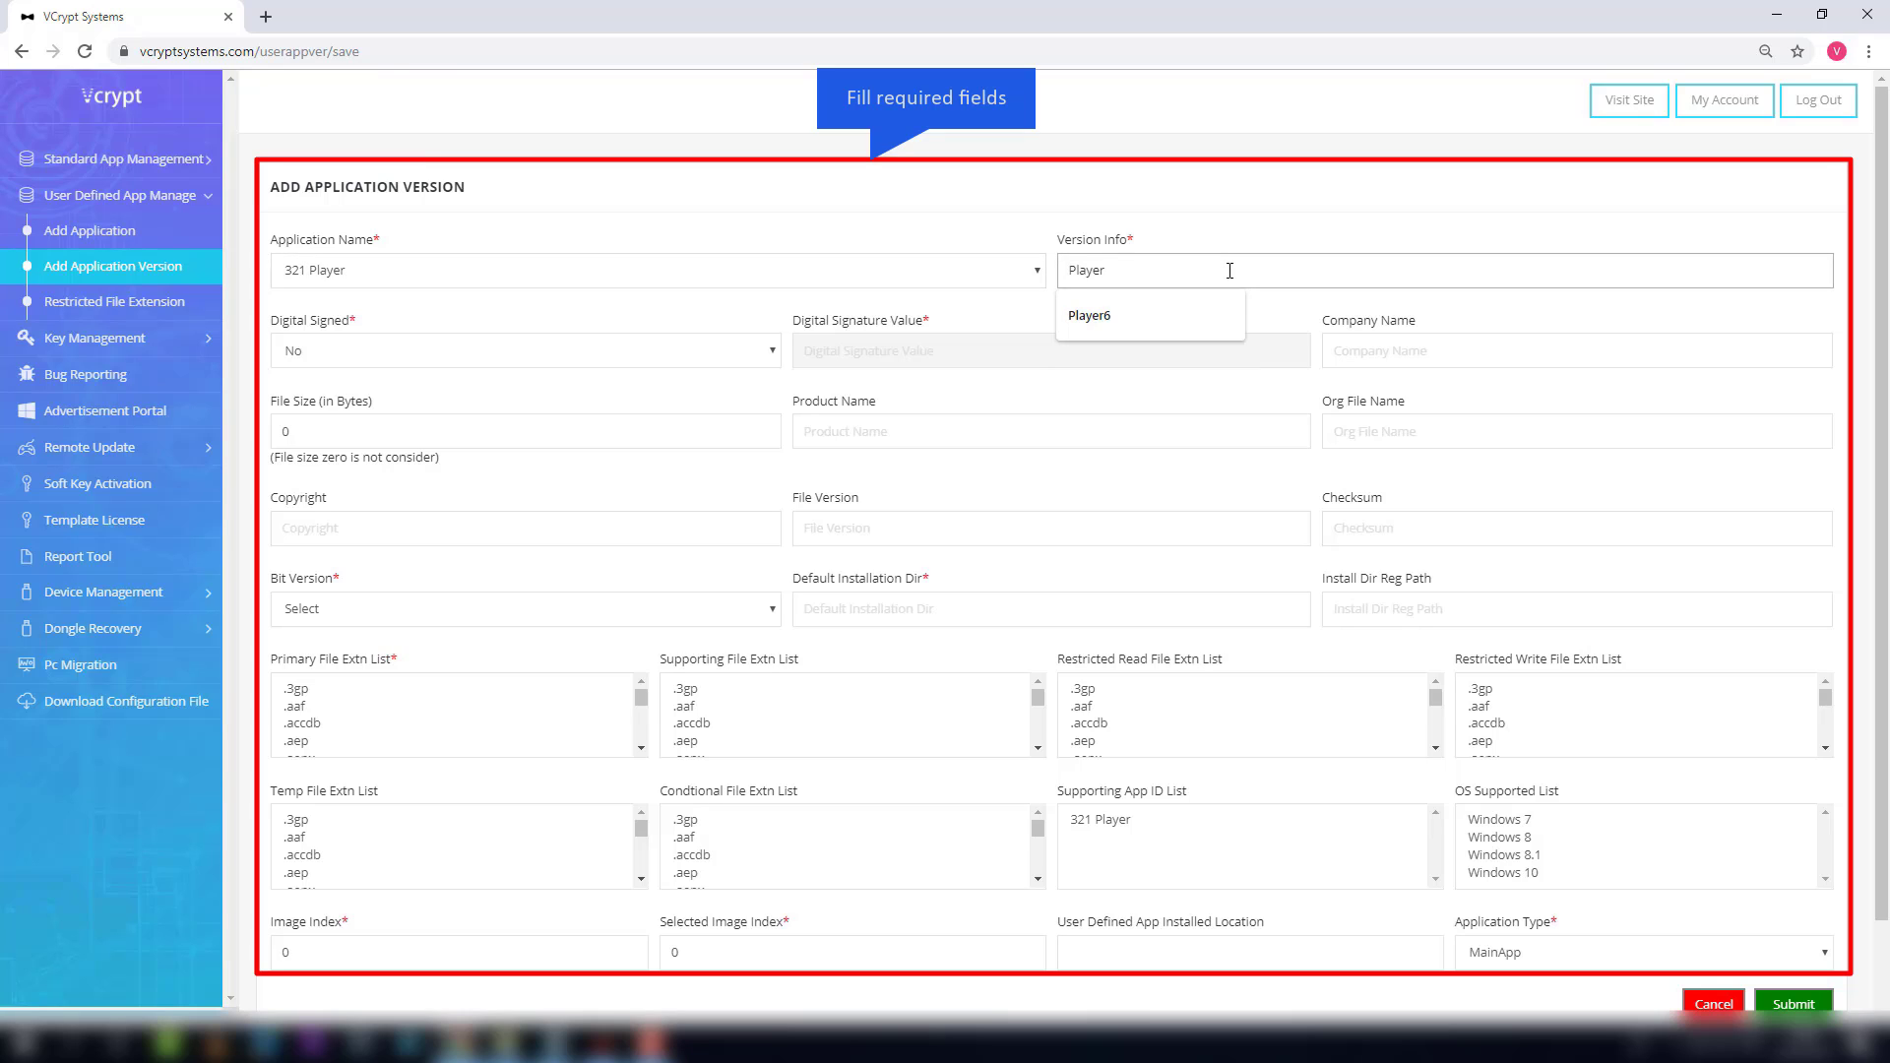
key(Escape)
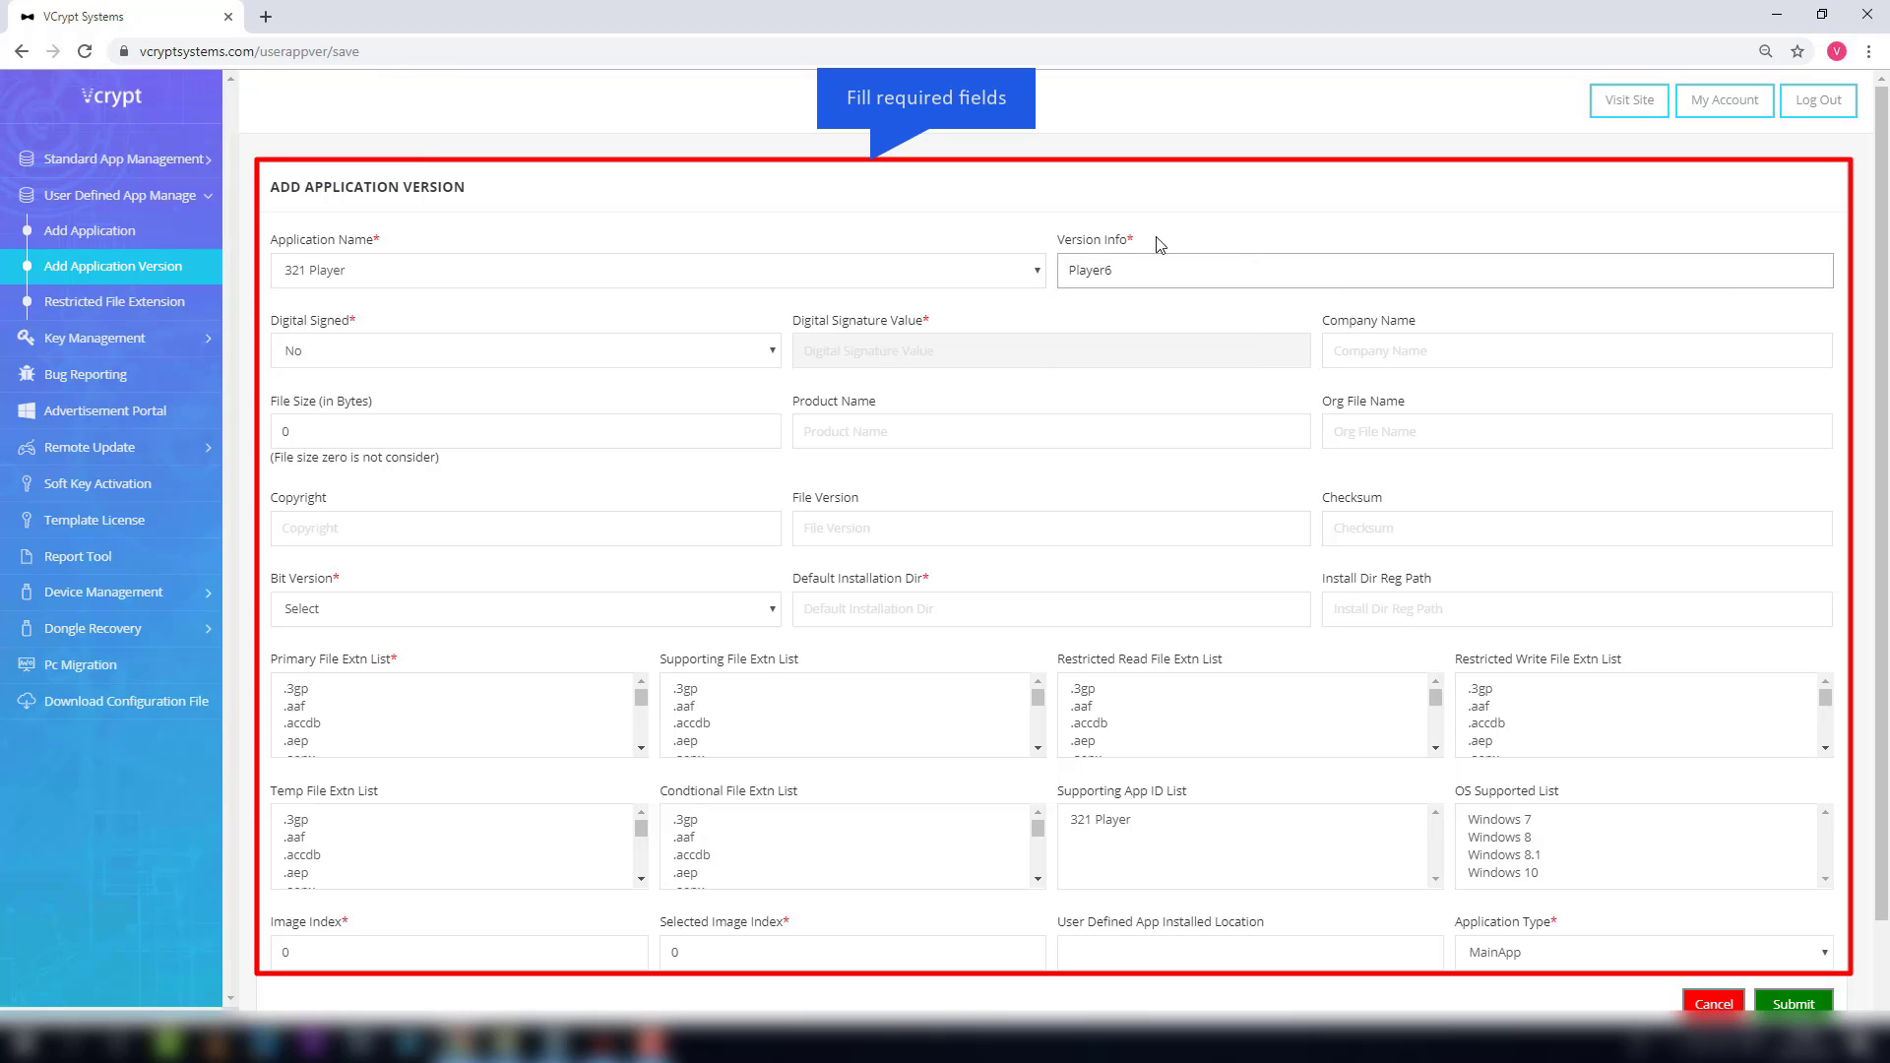
click(741, 357)
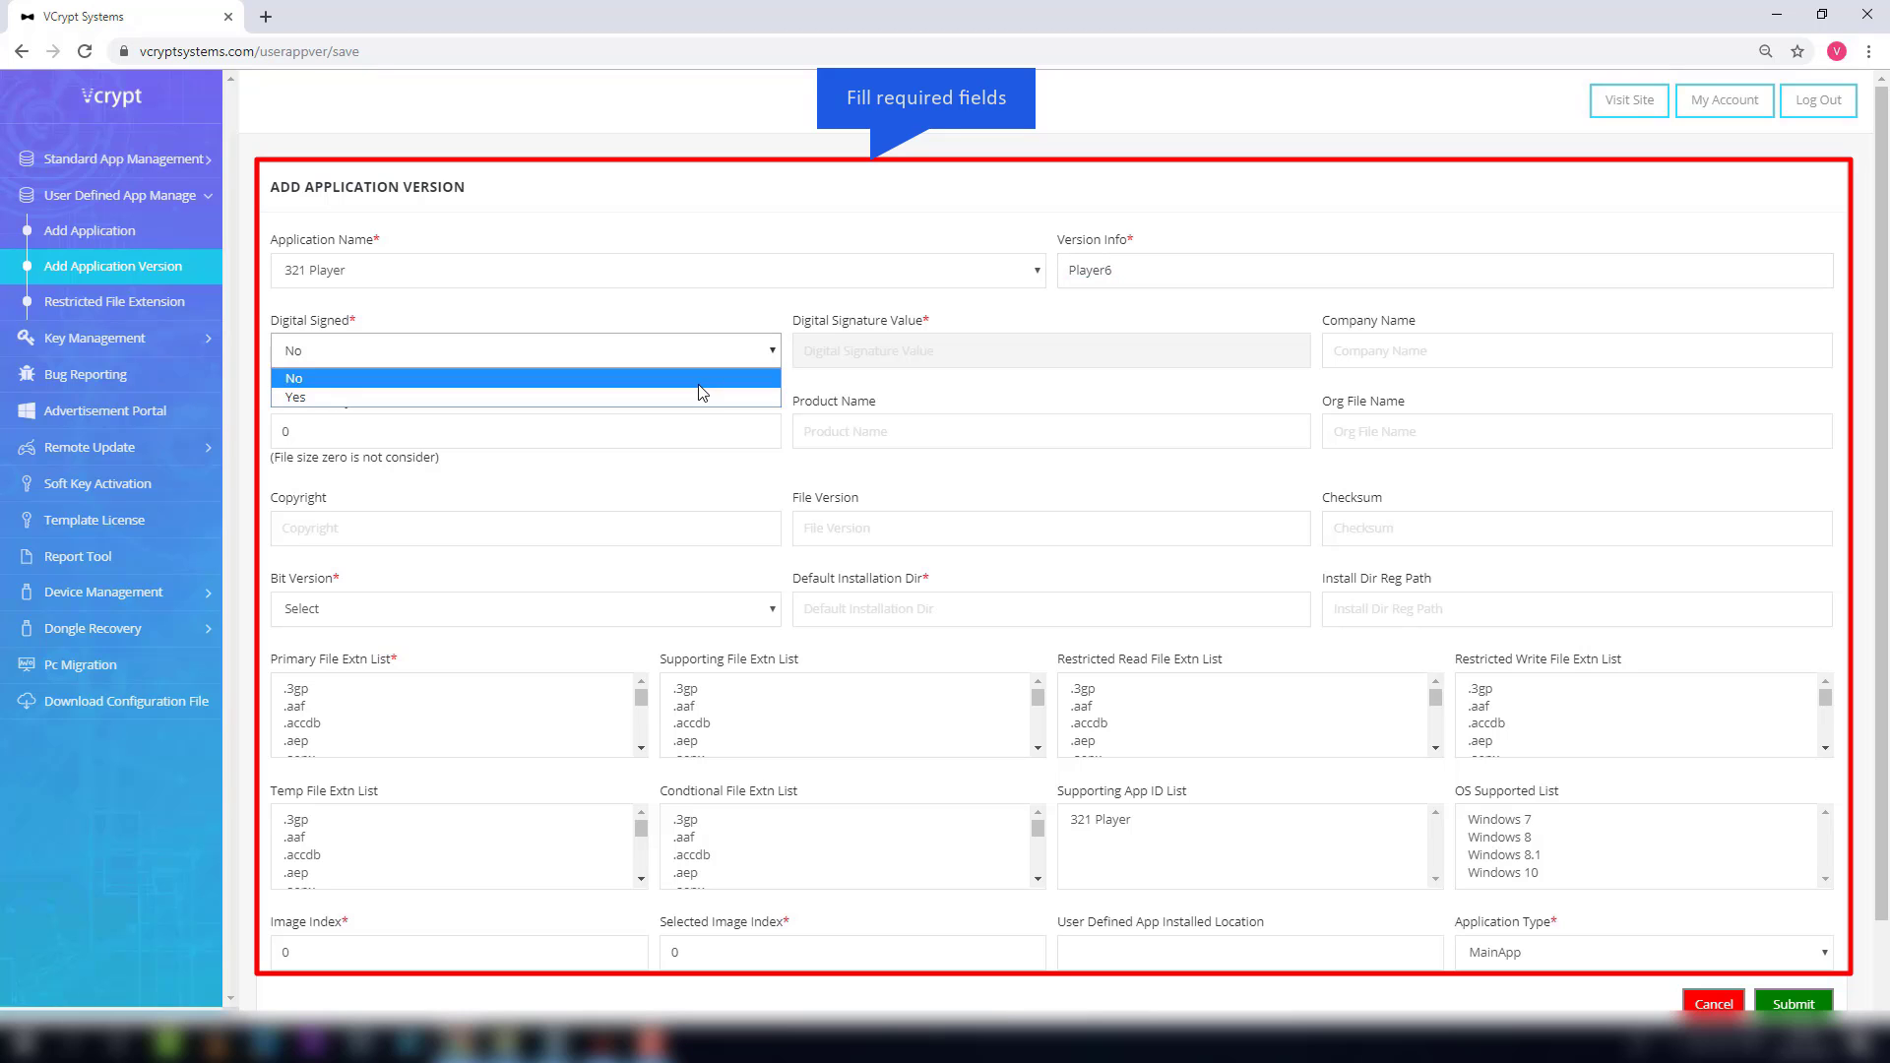
click(700, 384)
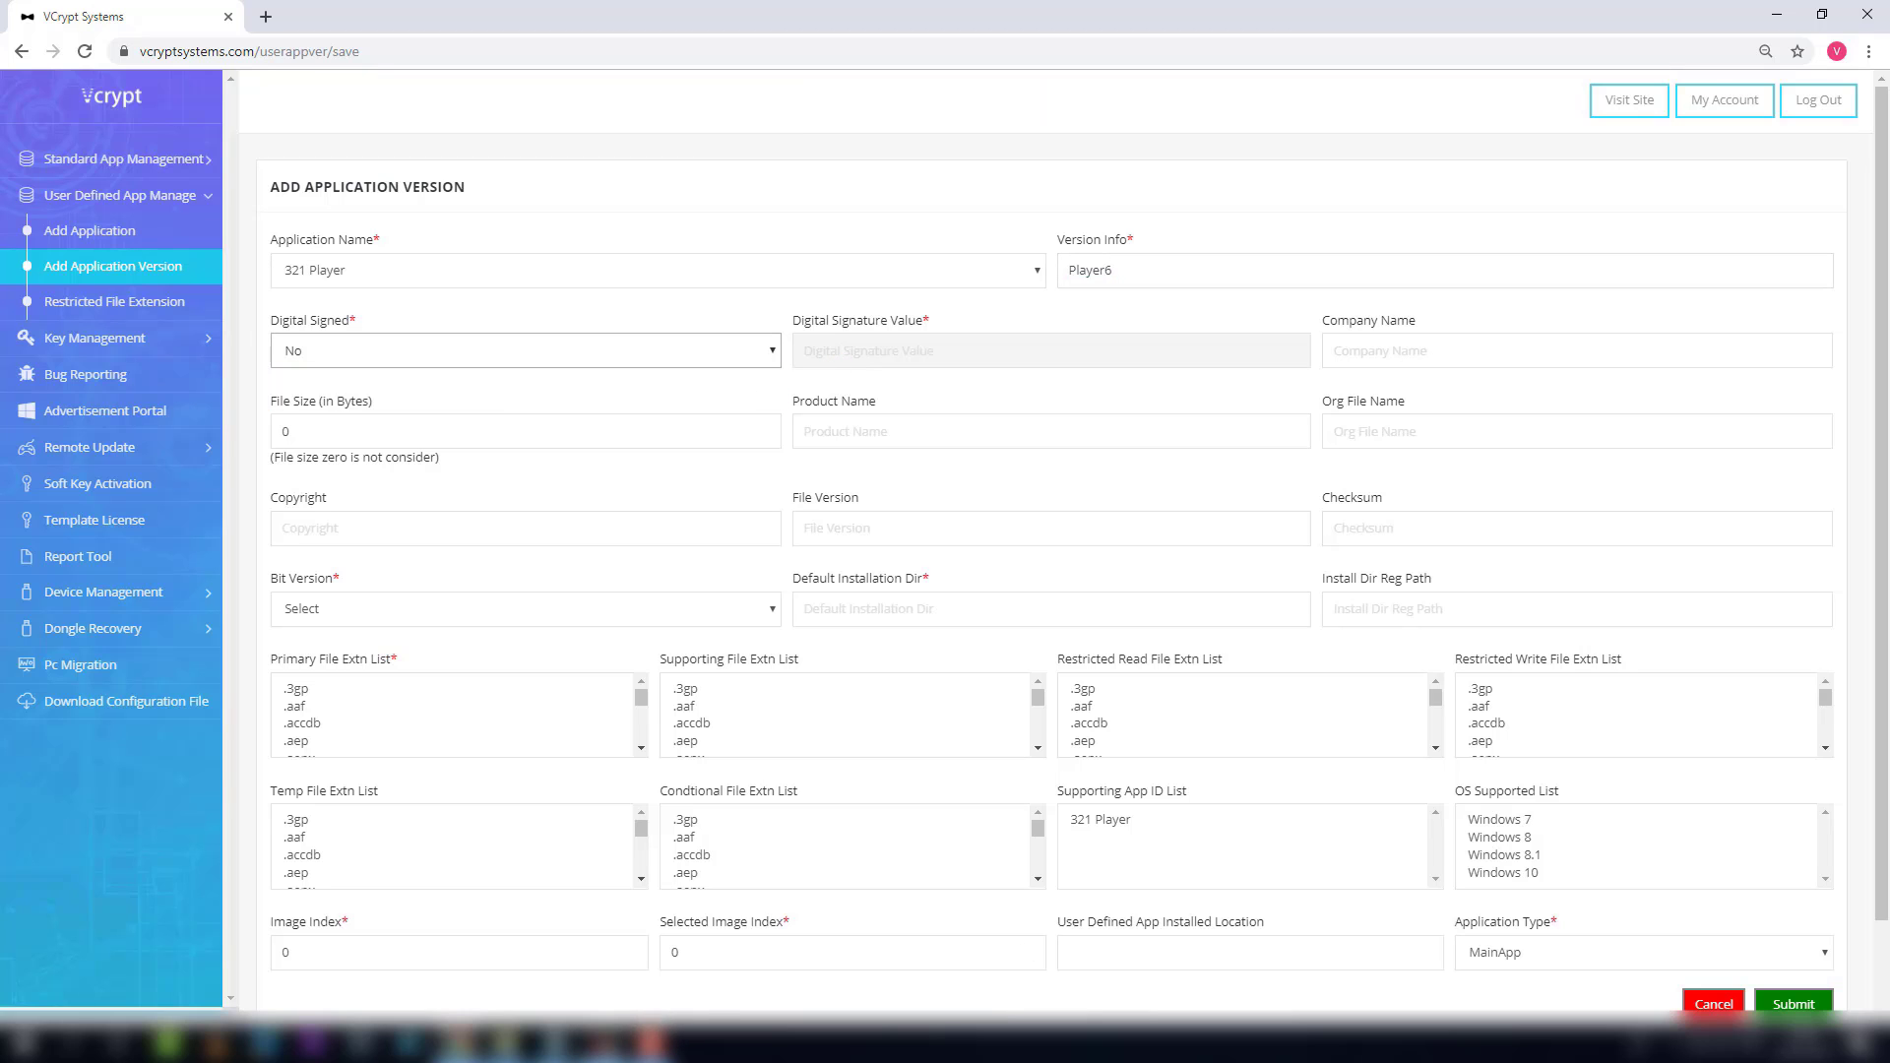
- Copy the company name MPC-HC Team from CFF Explorer into the version form's Company Name field
click(602, 1042)
click(436, 430)
key(ctrl+c)
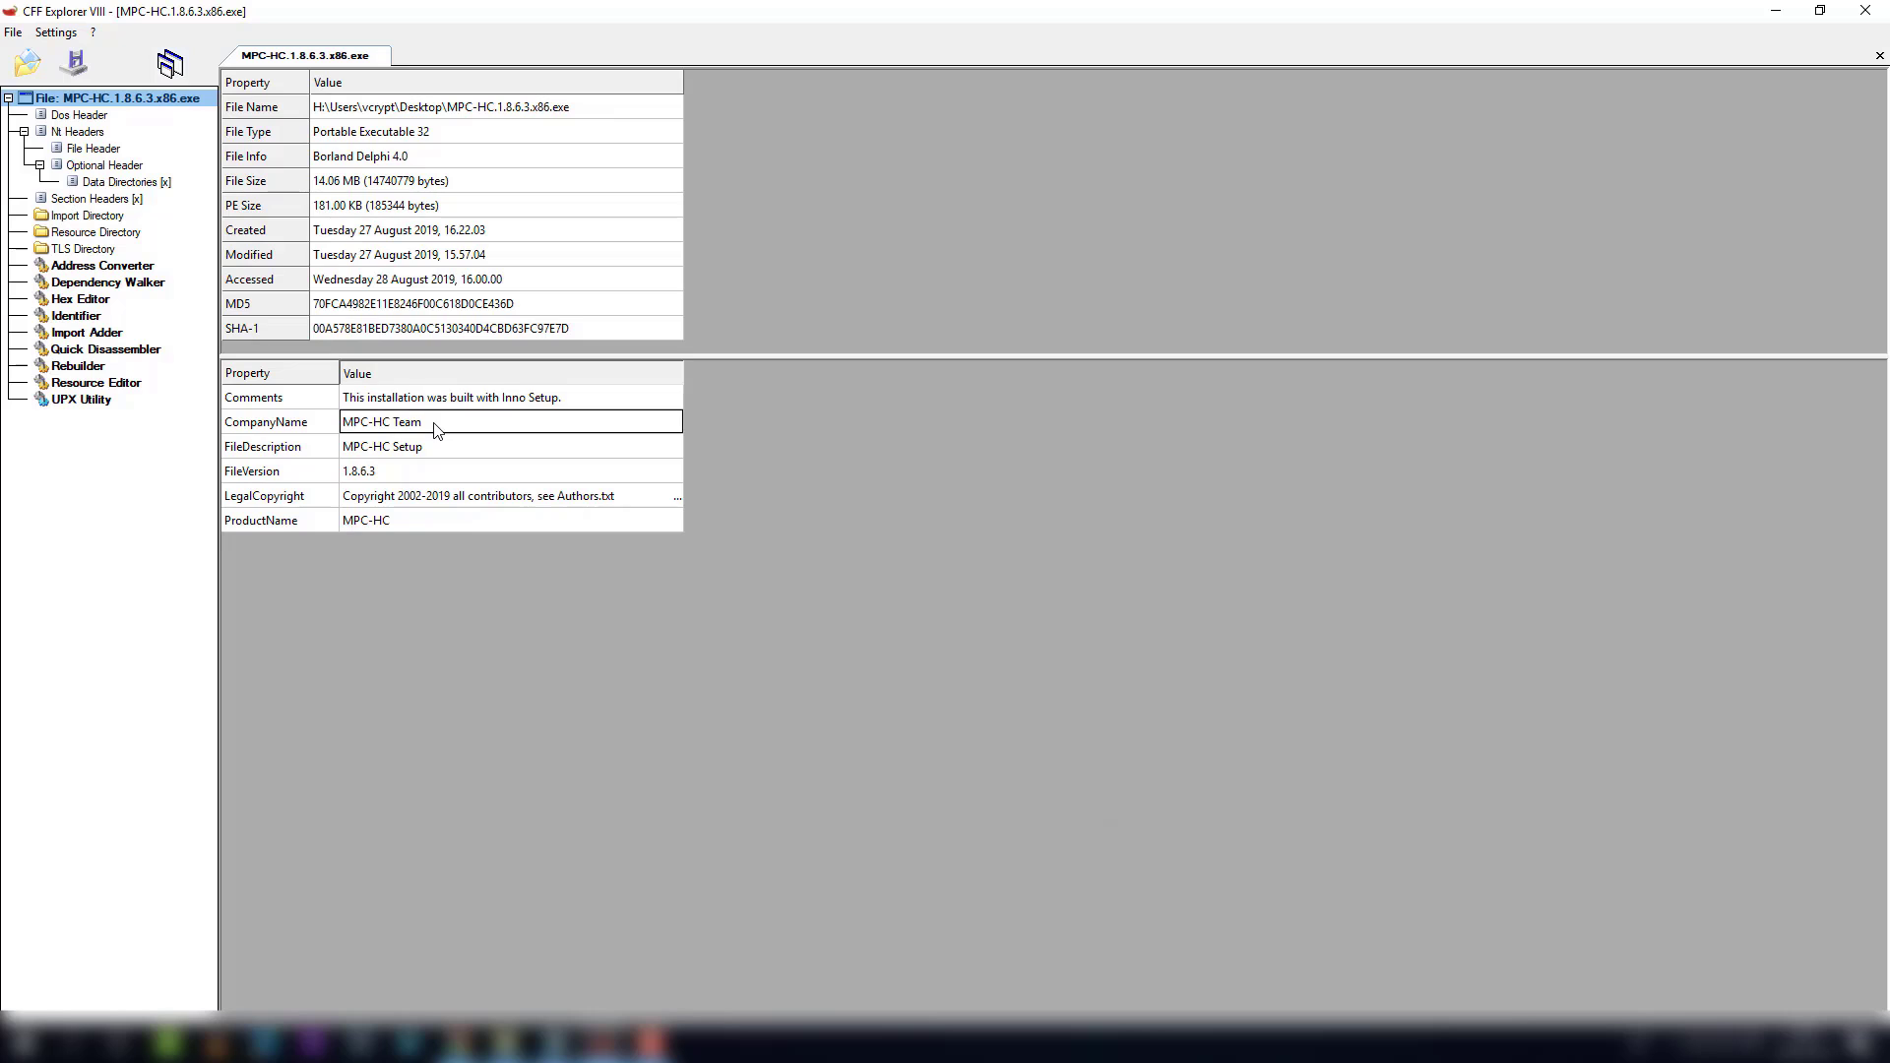
click(1776, 11)
click(1437, 345)
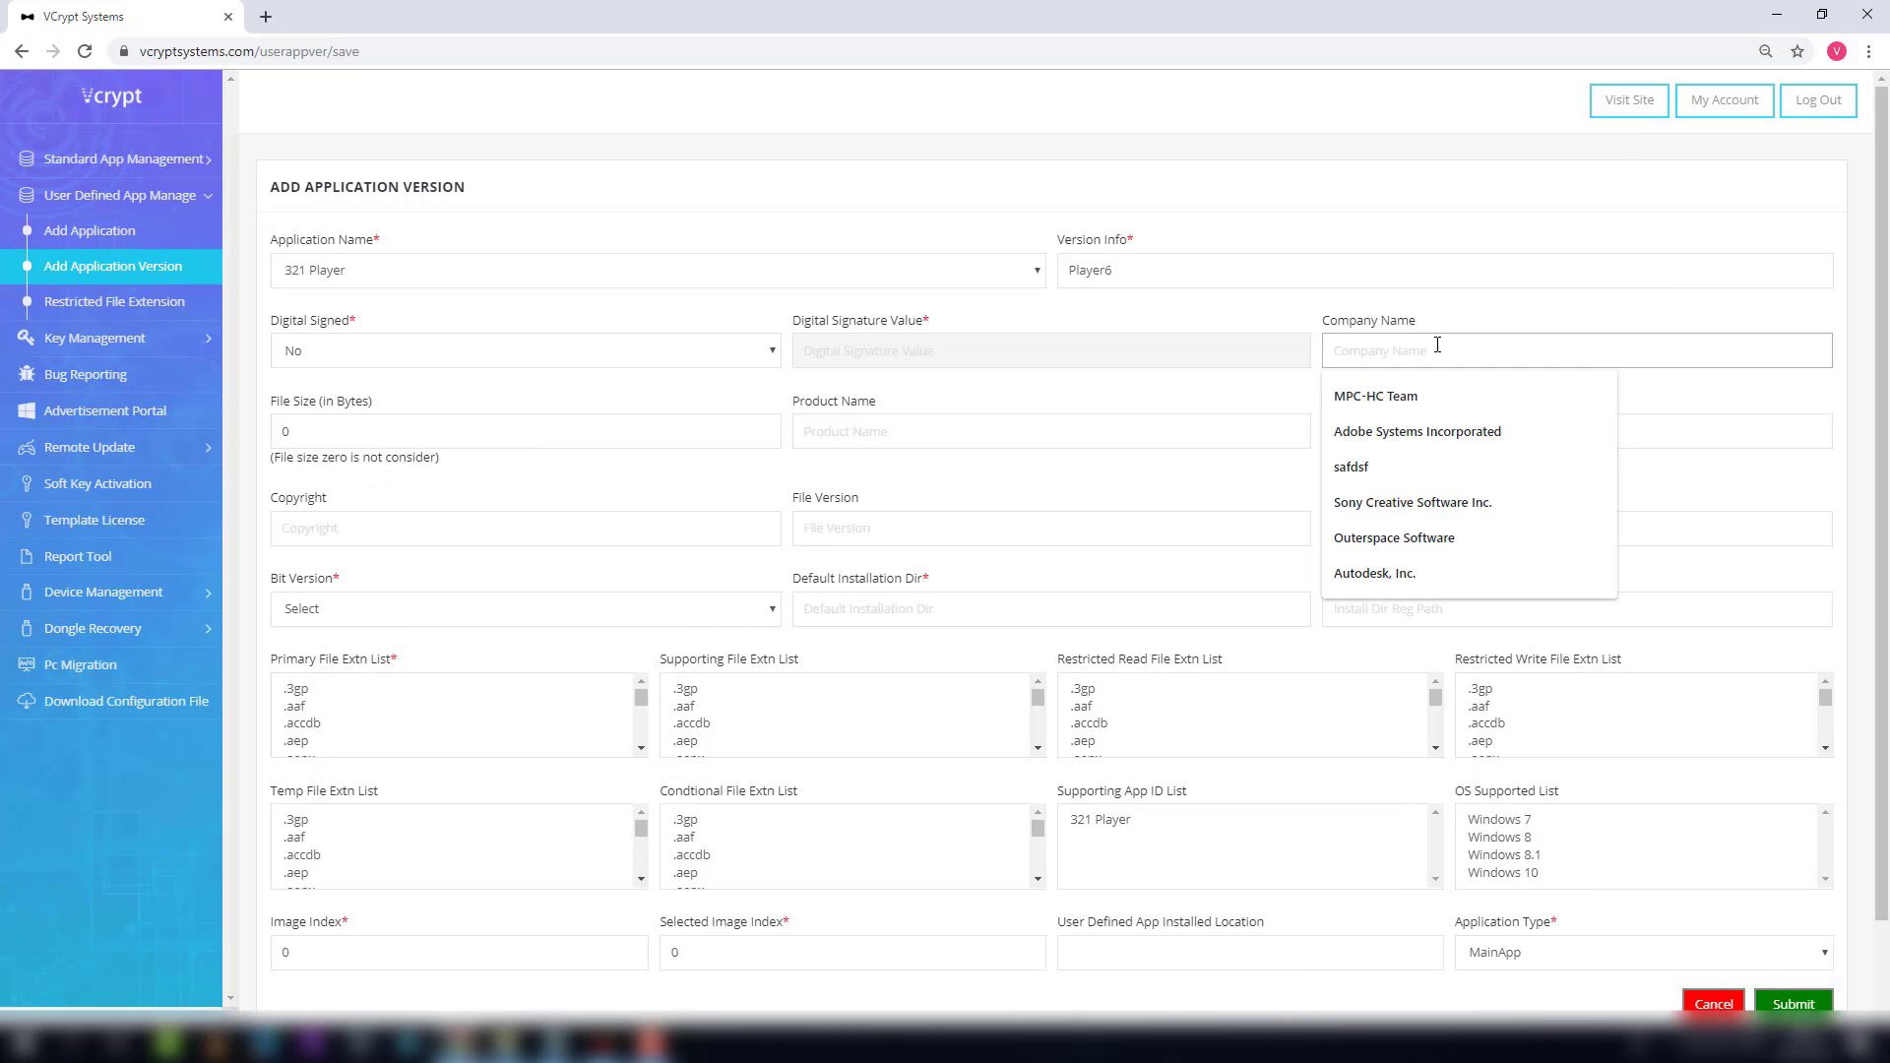
key(ctrl+v)
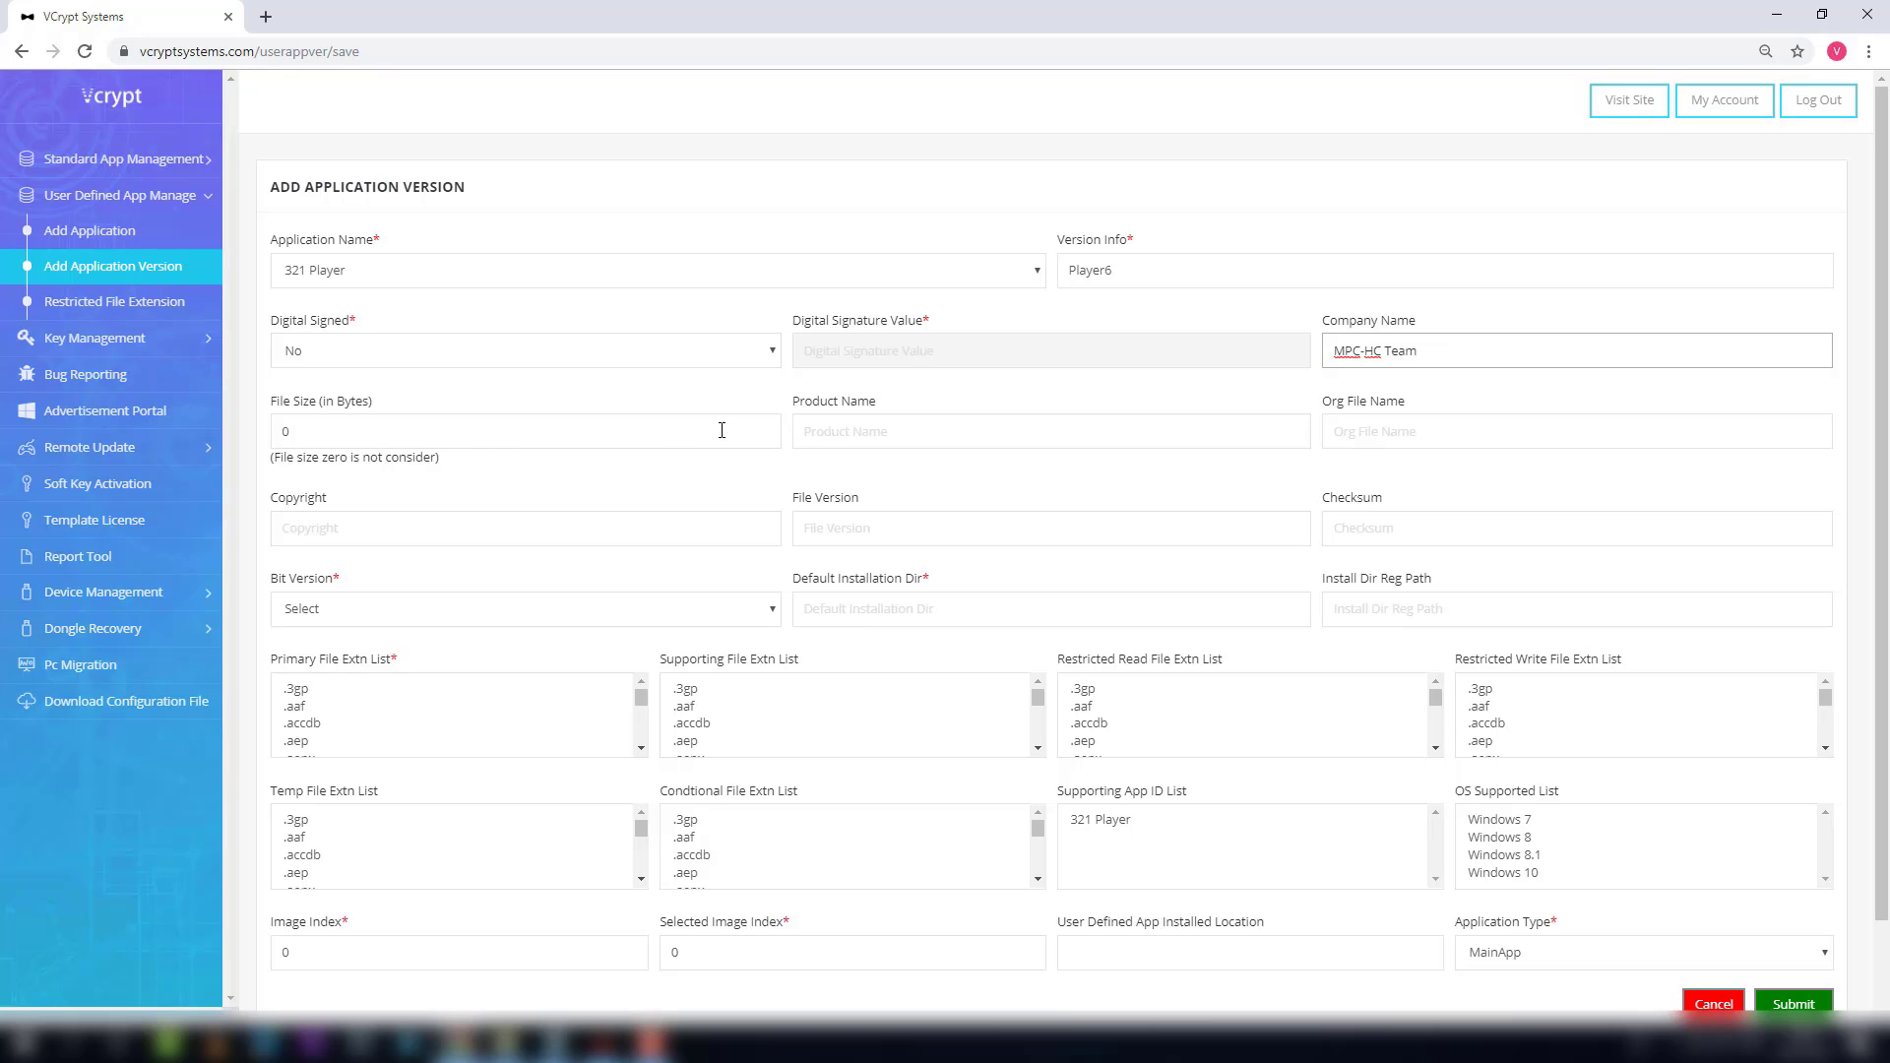
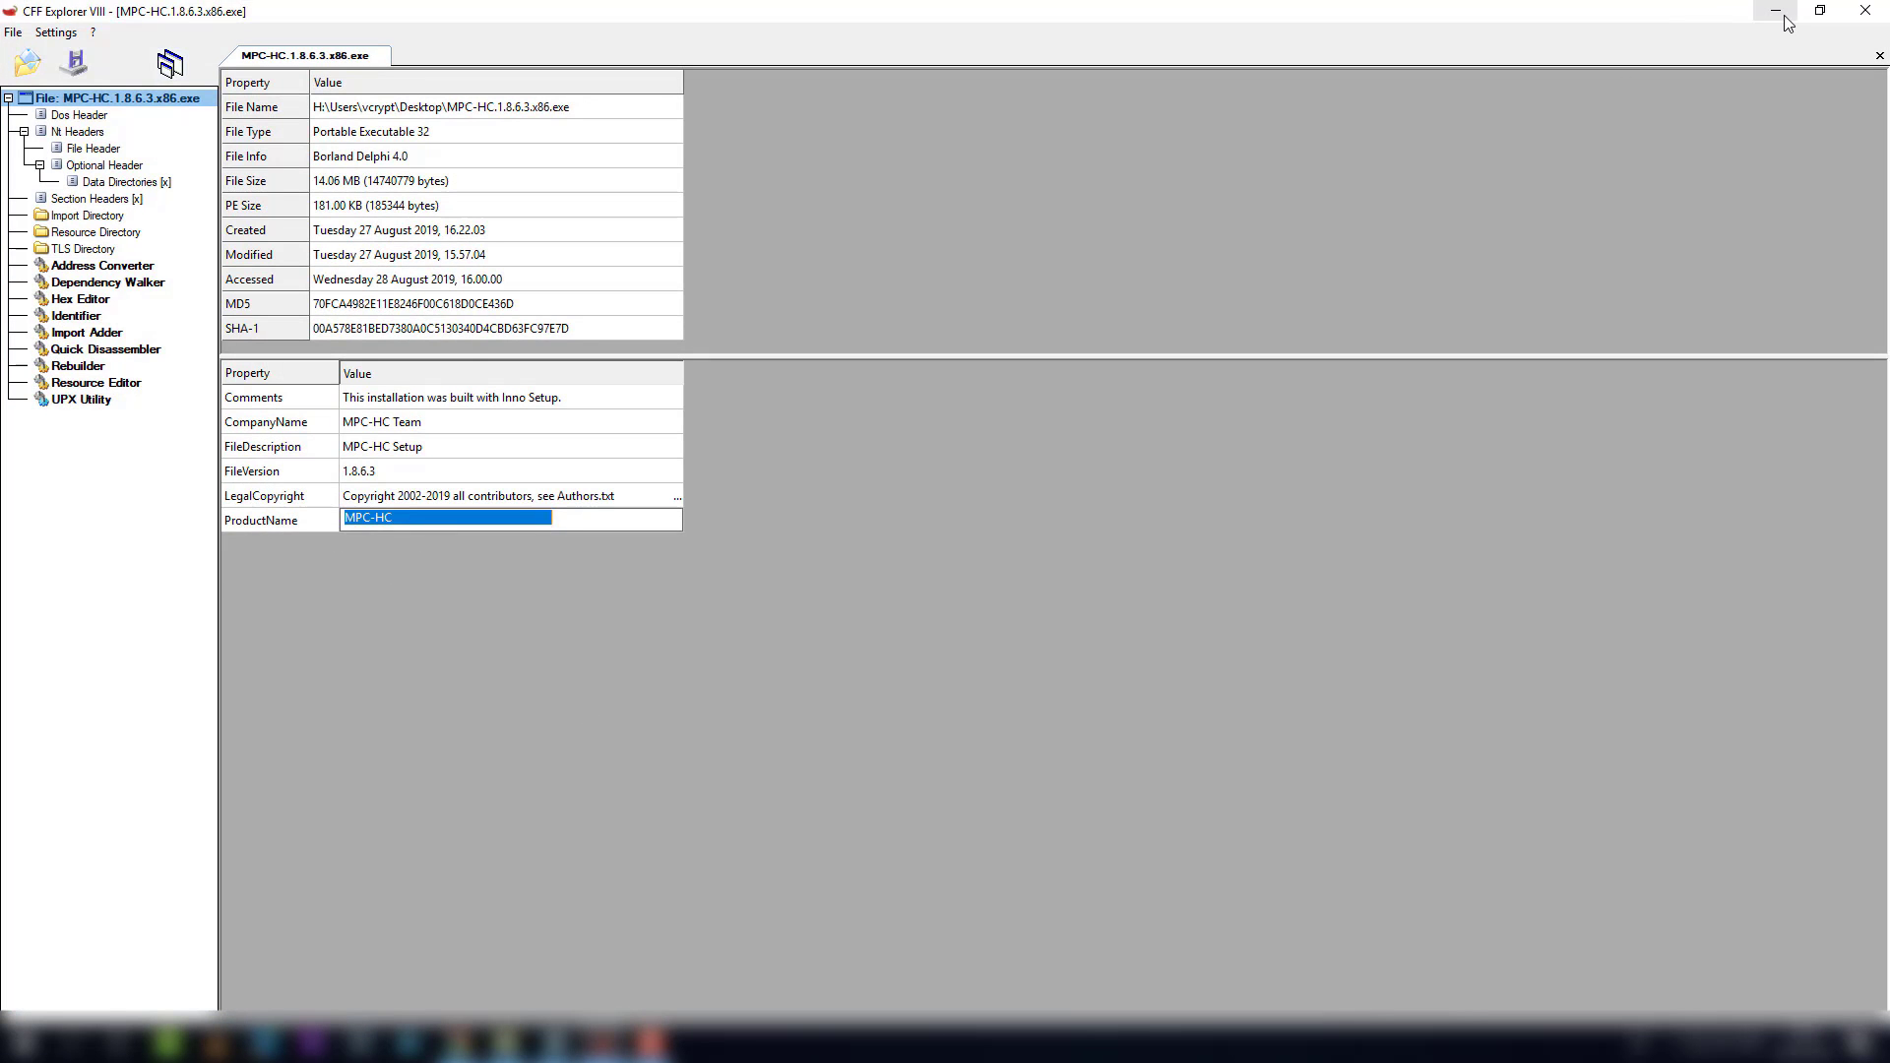
- Return from CFF Explorer to the browser's version form and enter MPC-HC as the product name
key(alt+Tab)
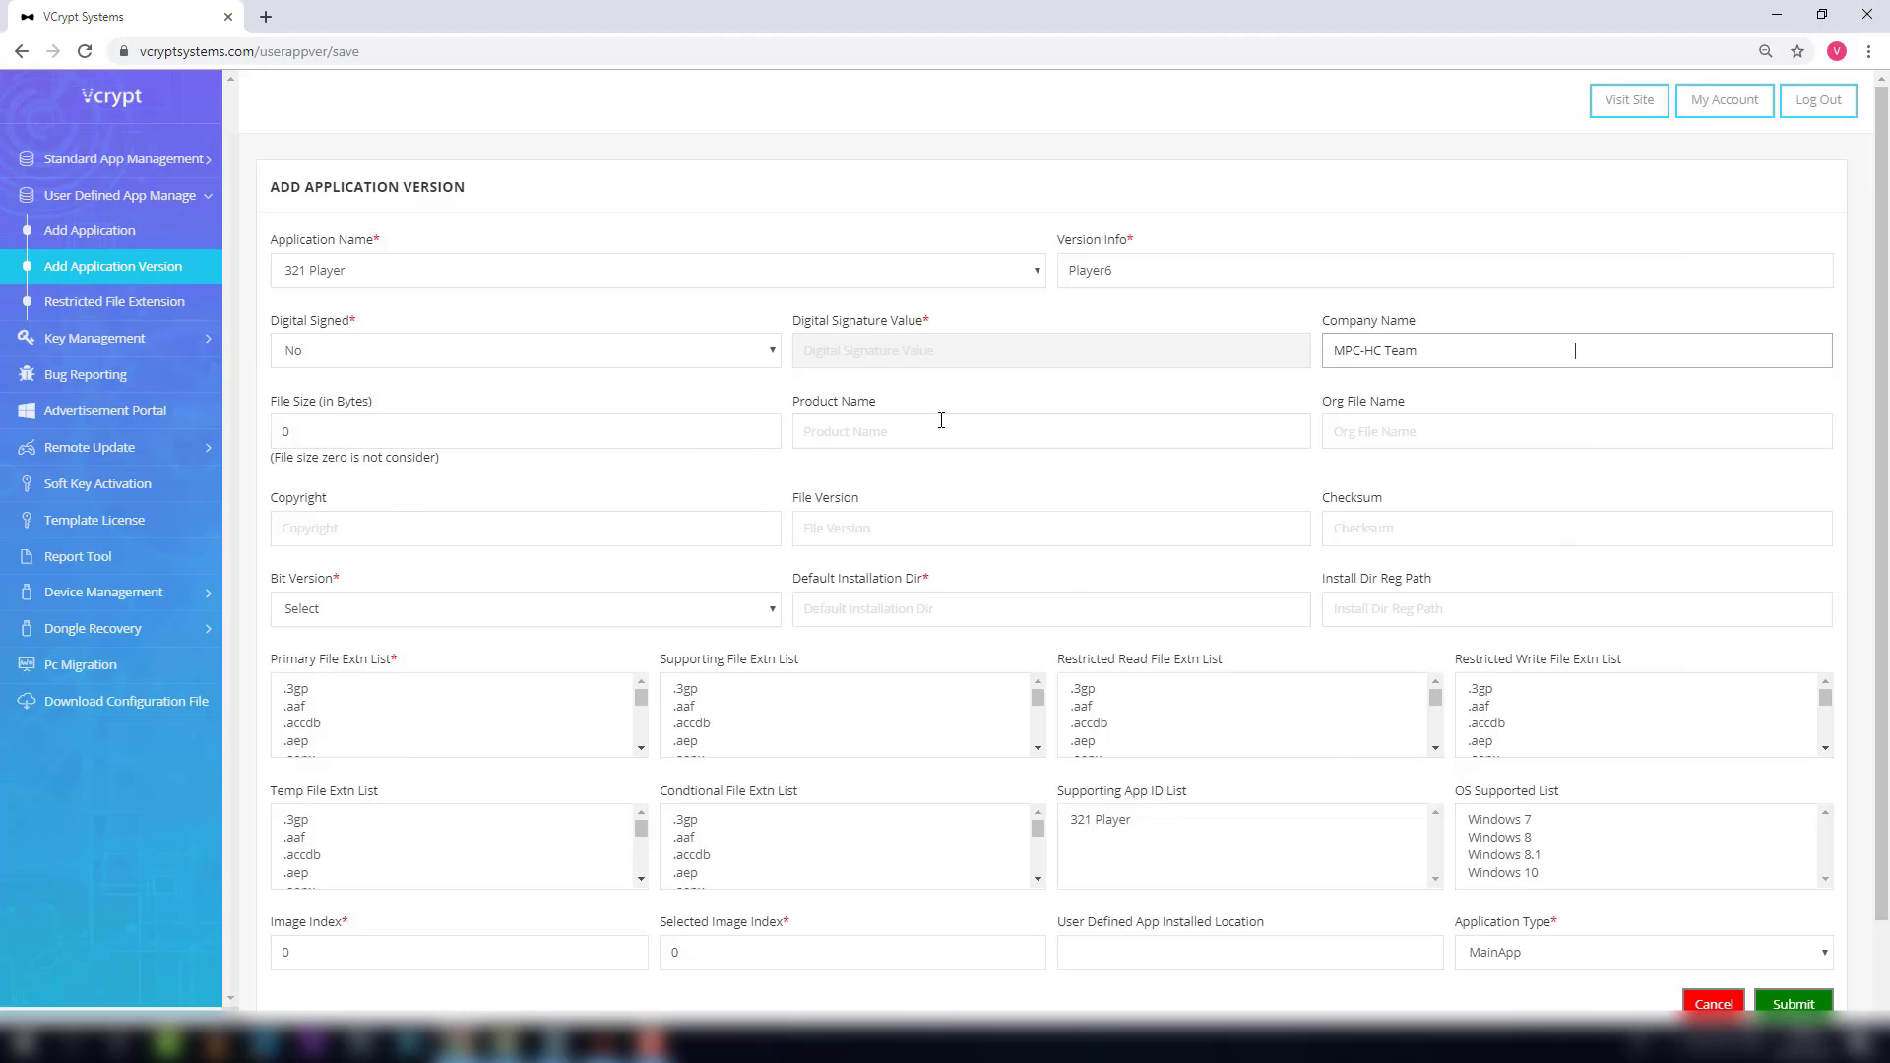
click(941, 421)
text(MPC-HC)
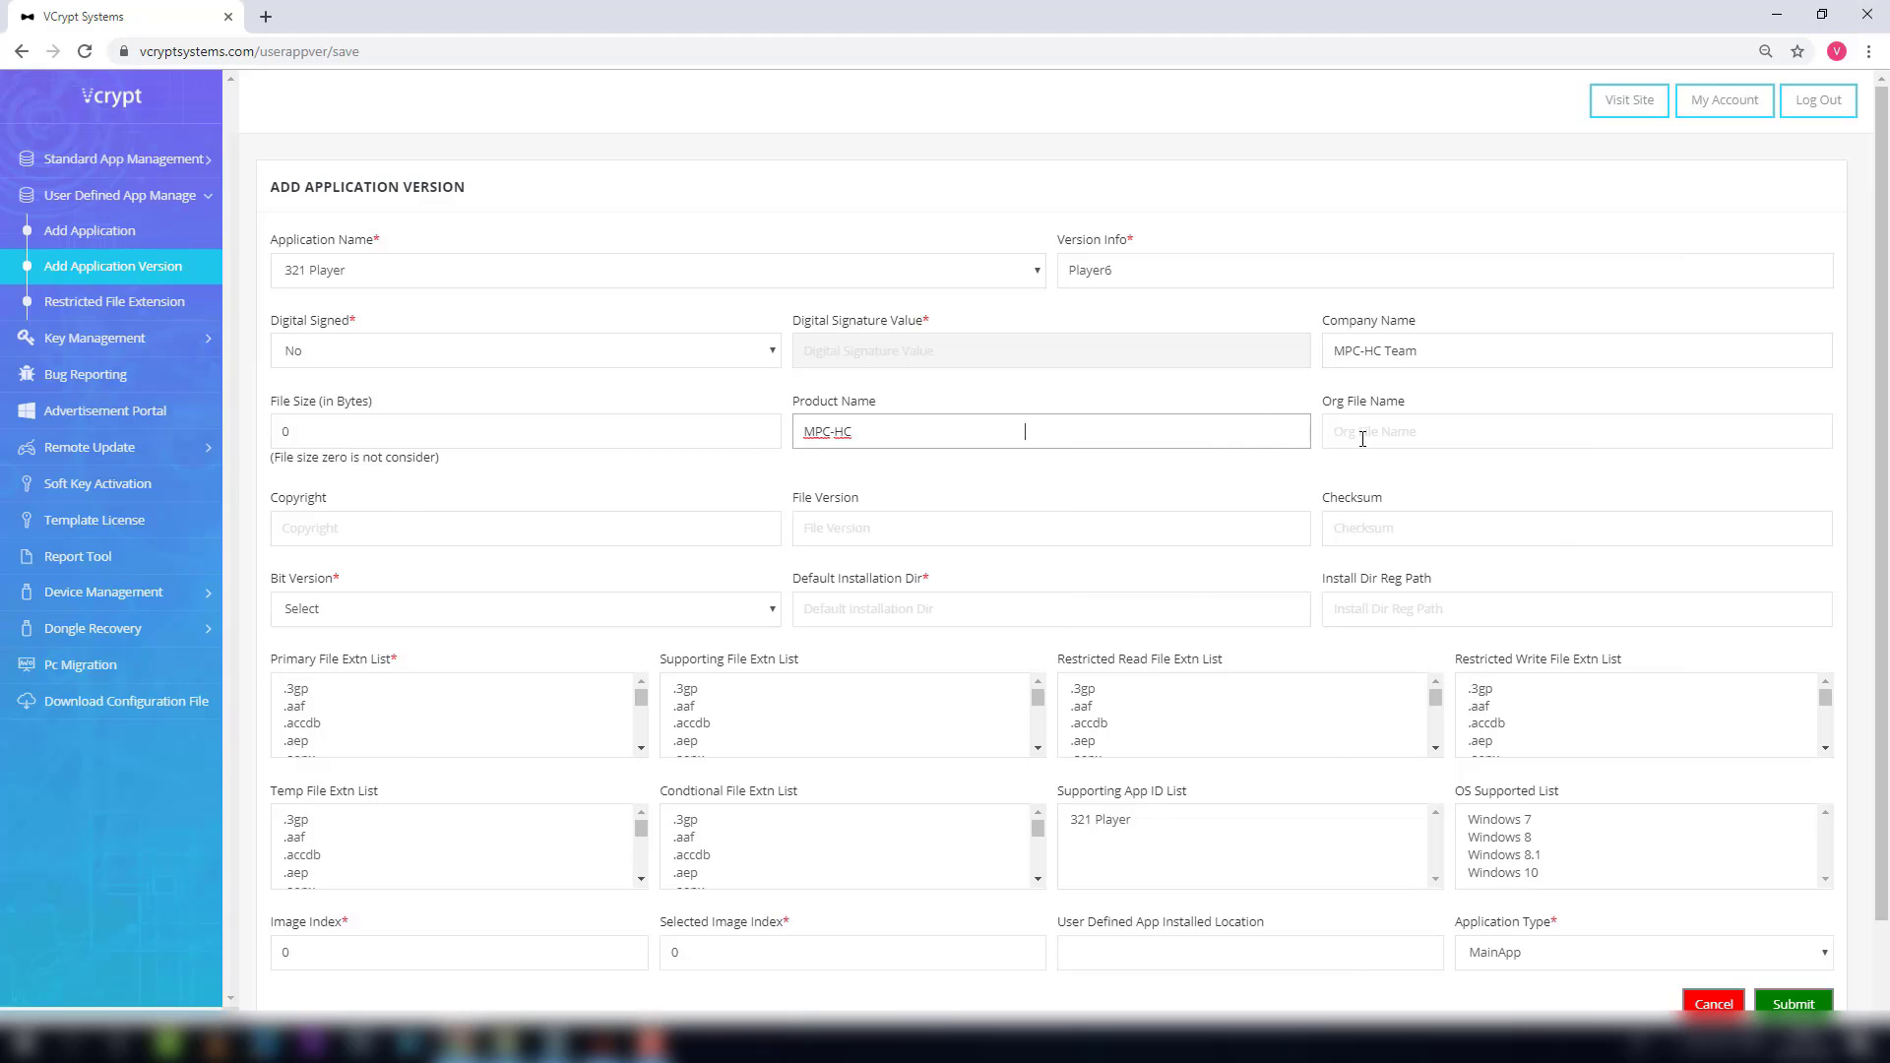
- Copy the full path of MPC-HC.1.8.6.3.x86.exe from CFF Explorer into the version form's Org File Name field
click(600, 1044)
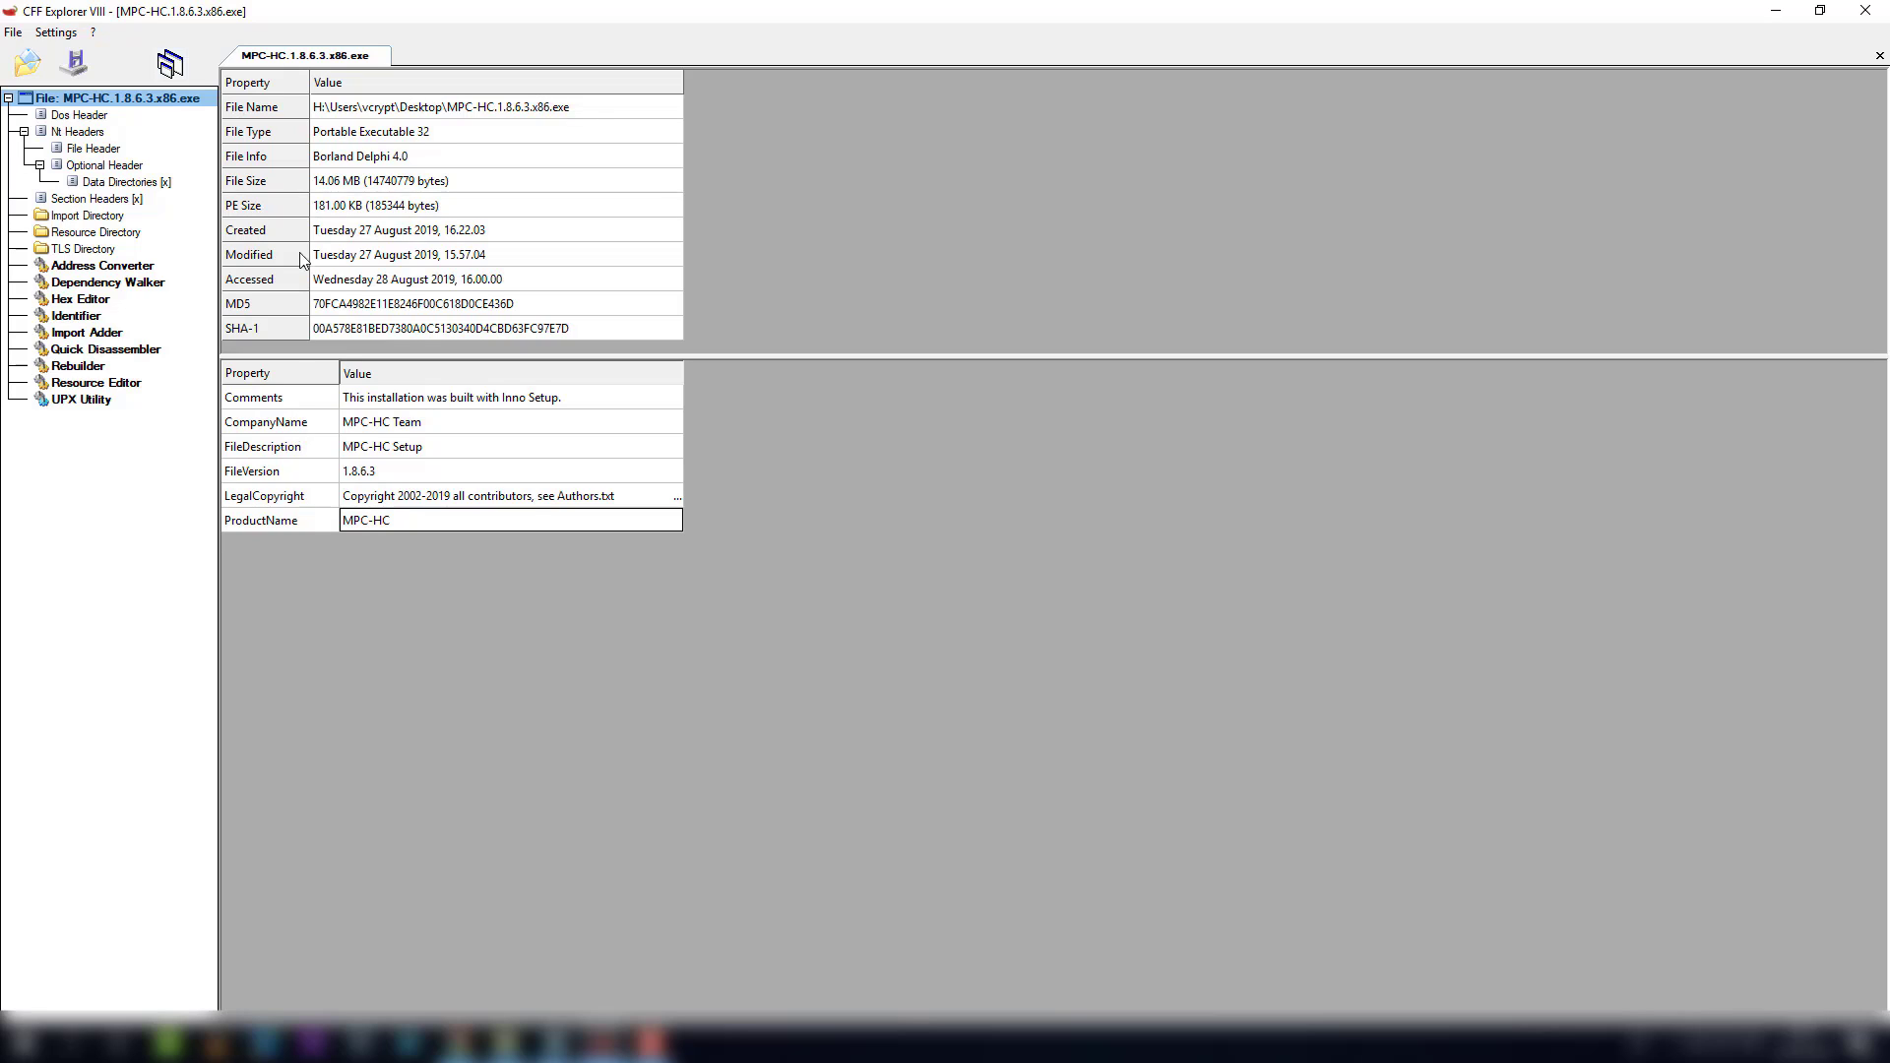
click(591, 111)
click(592, 117)
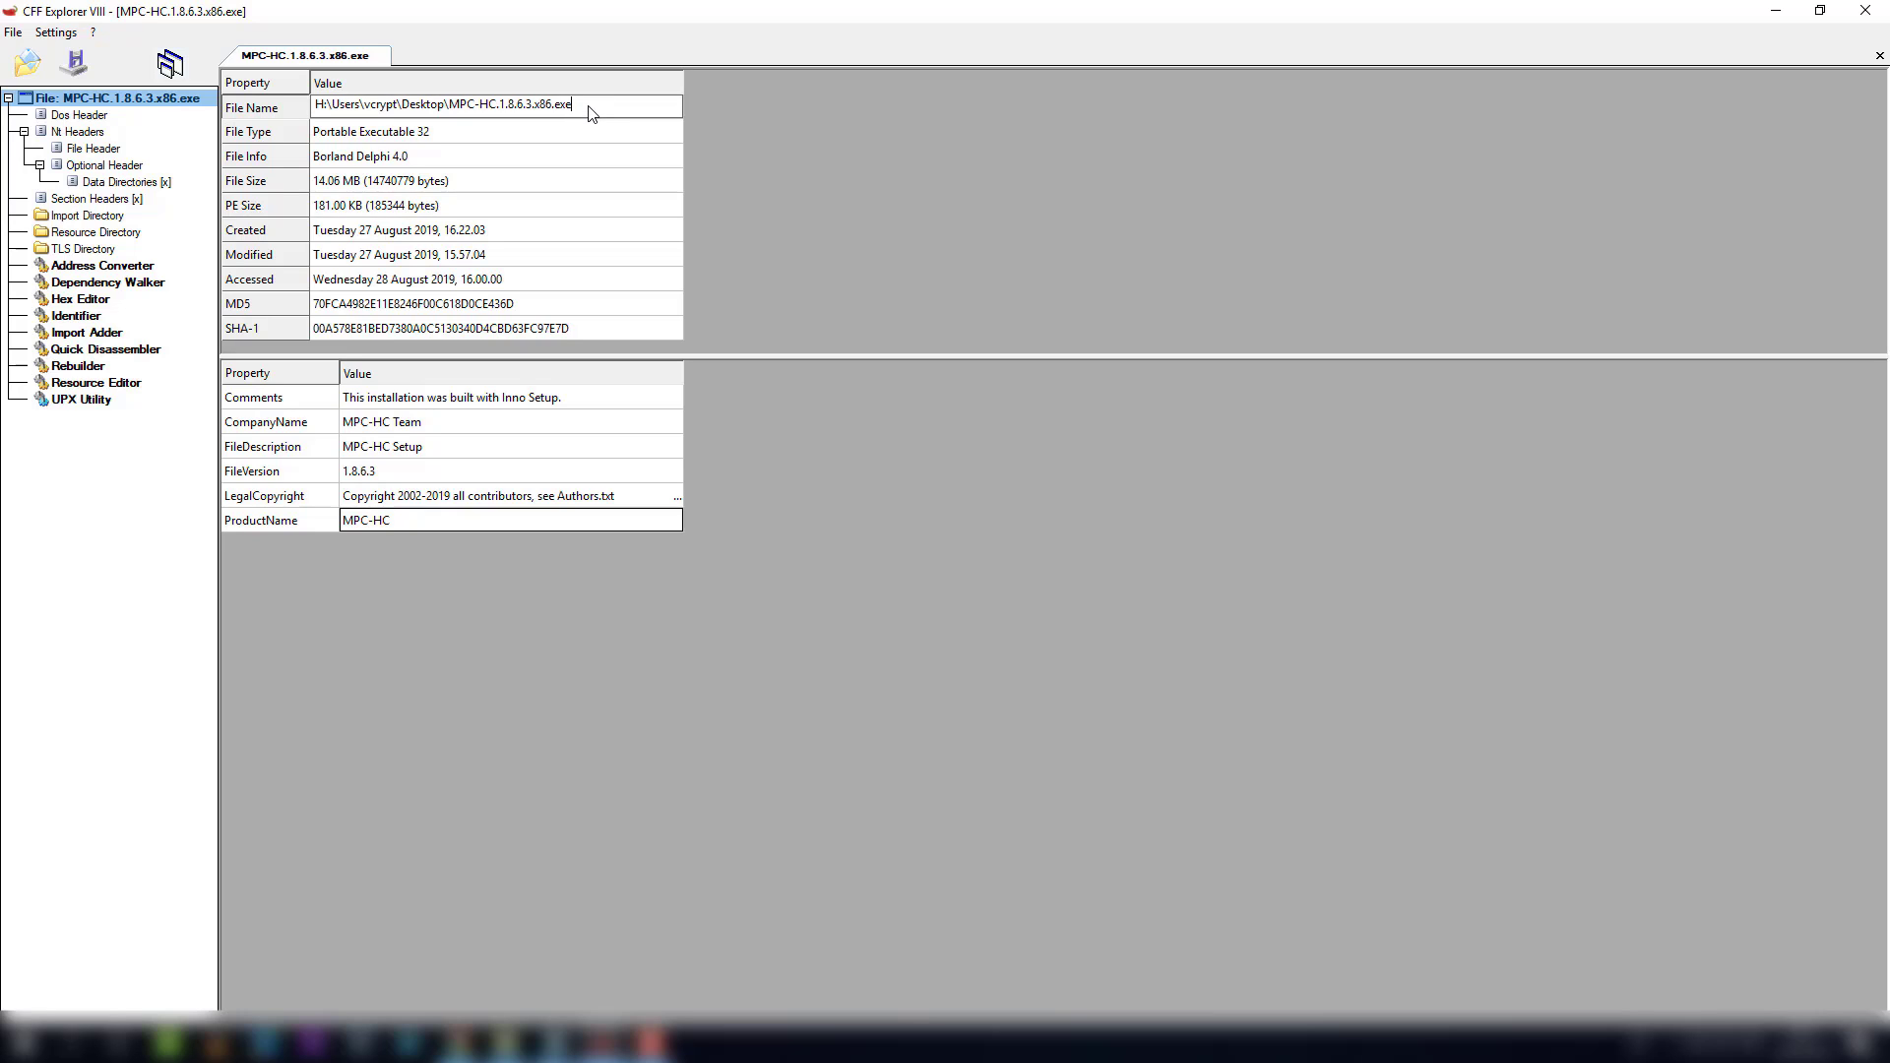
double_click(592, 114)
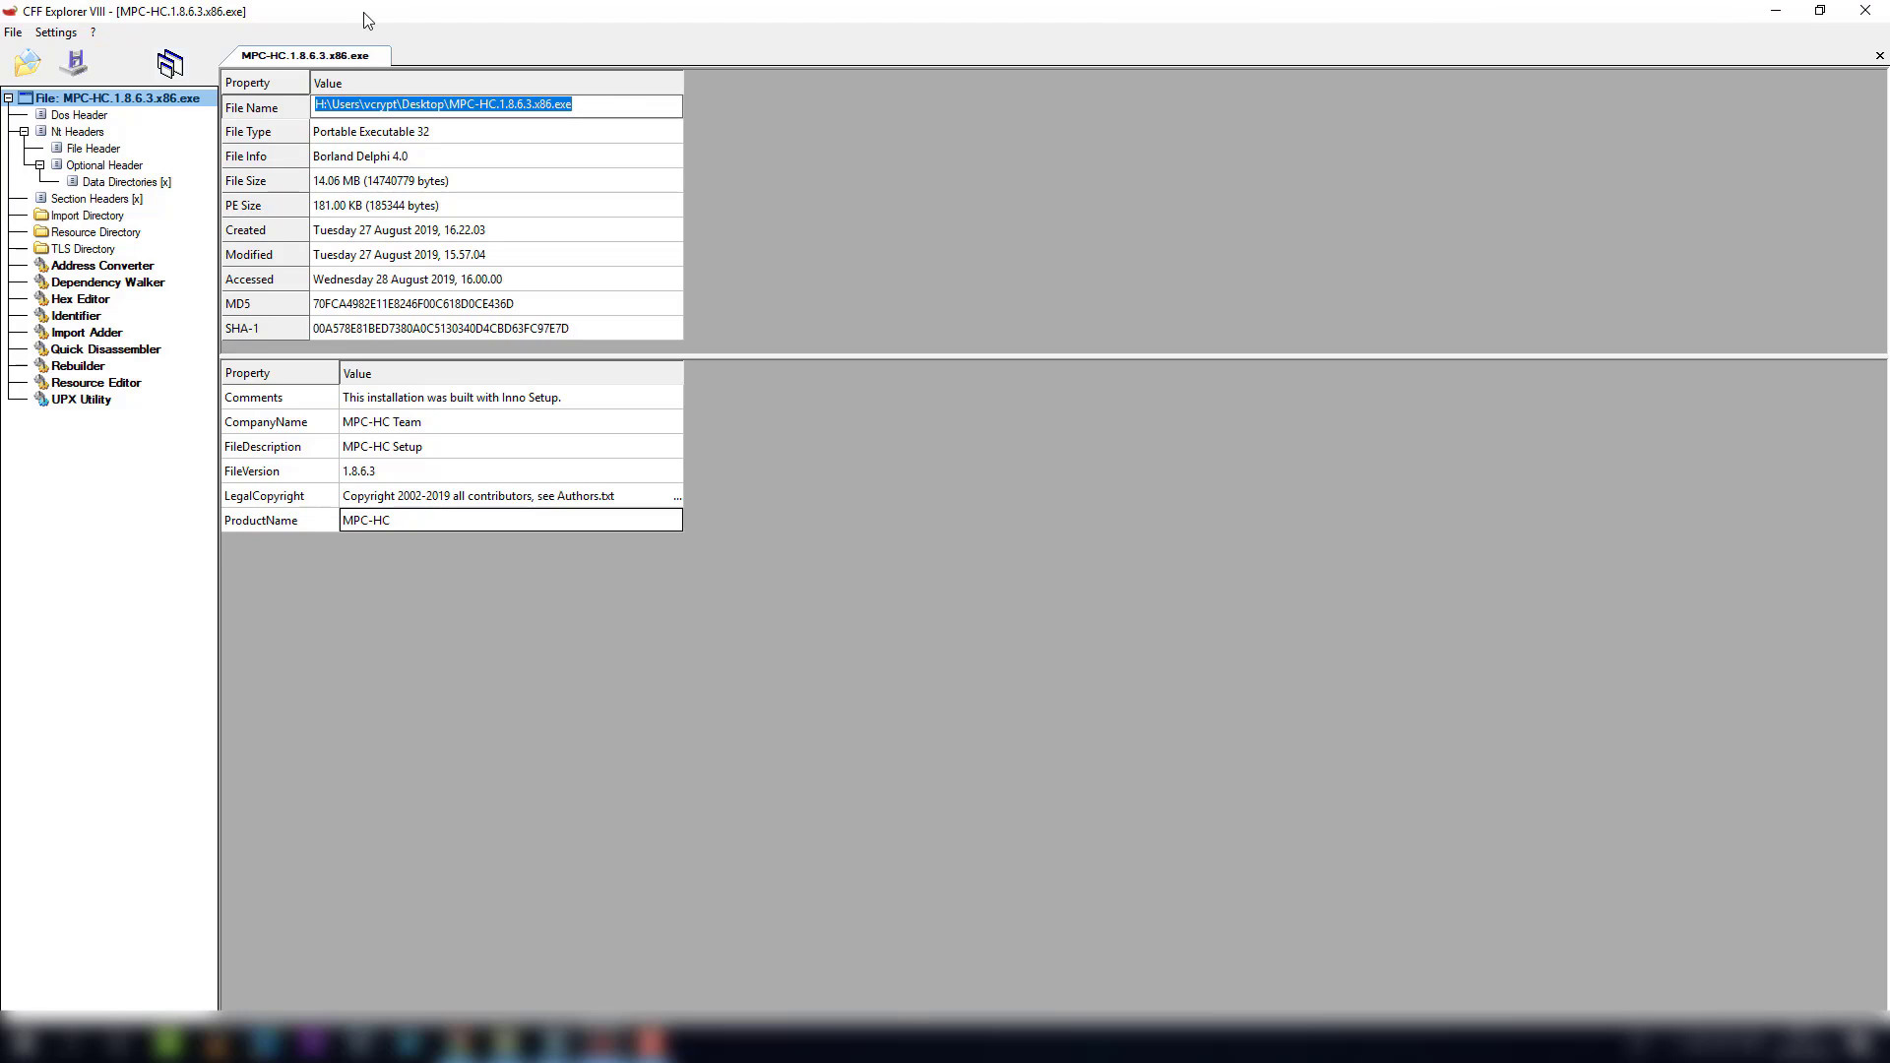
click(1777, 12)
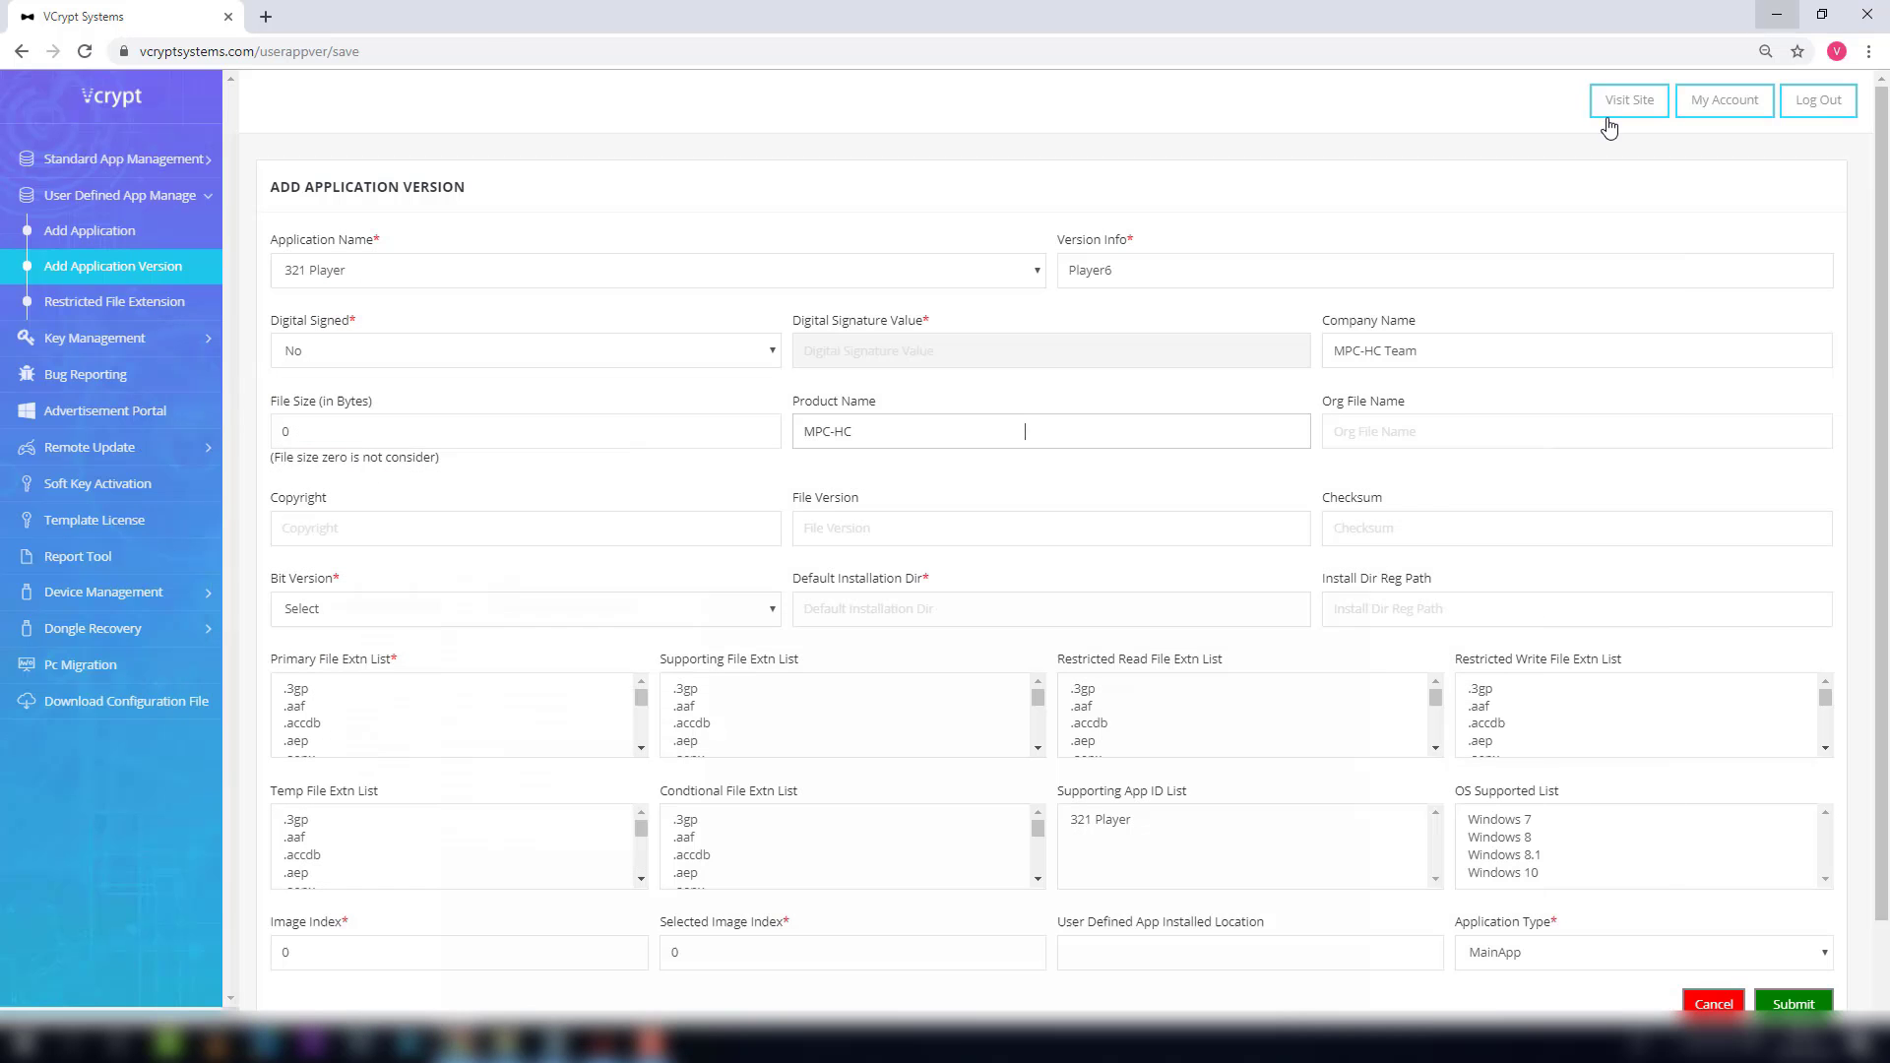
click(1470, 420)
click(1359, 512)
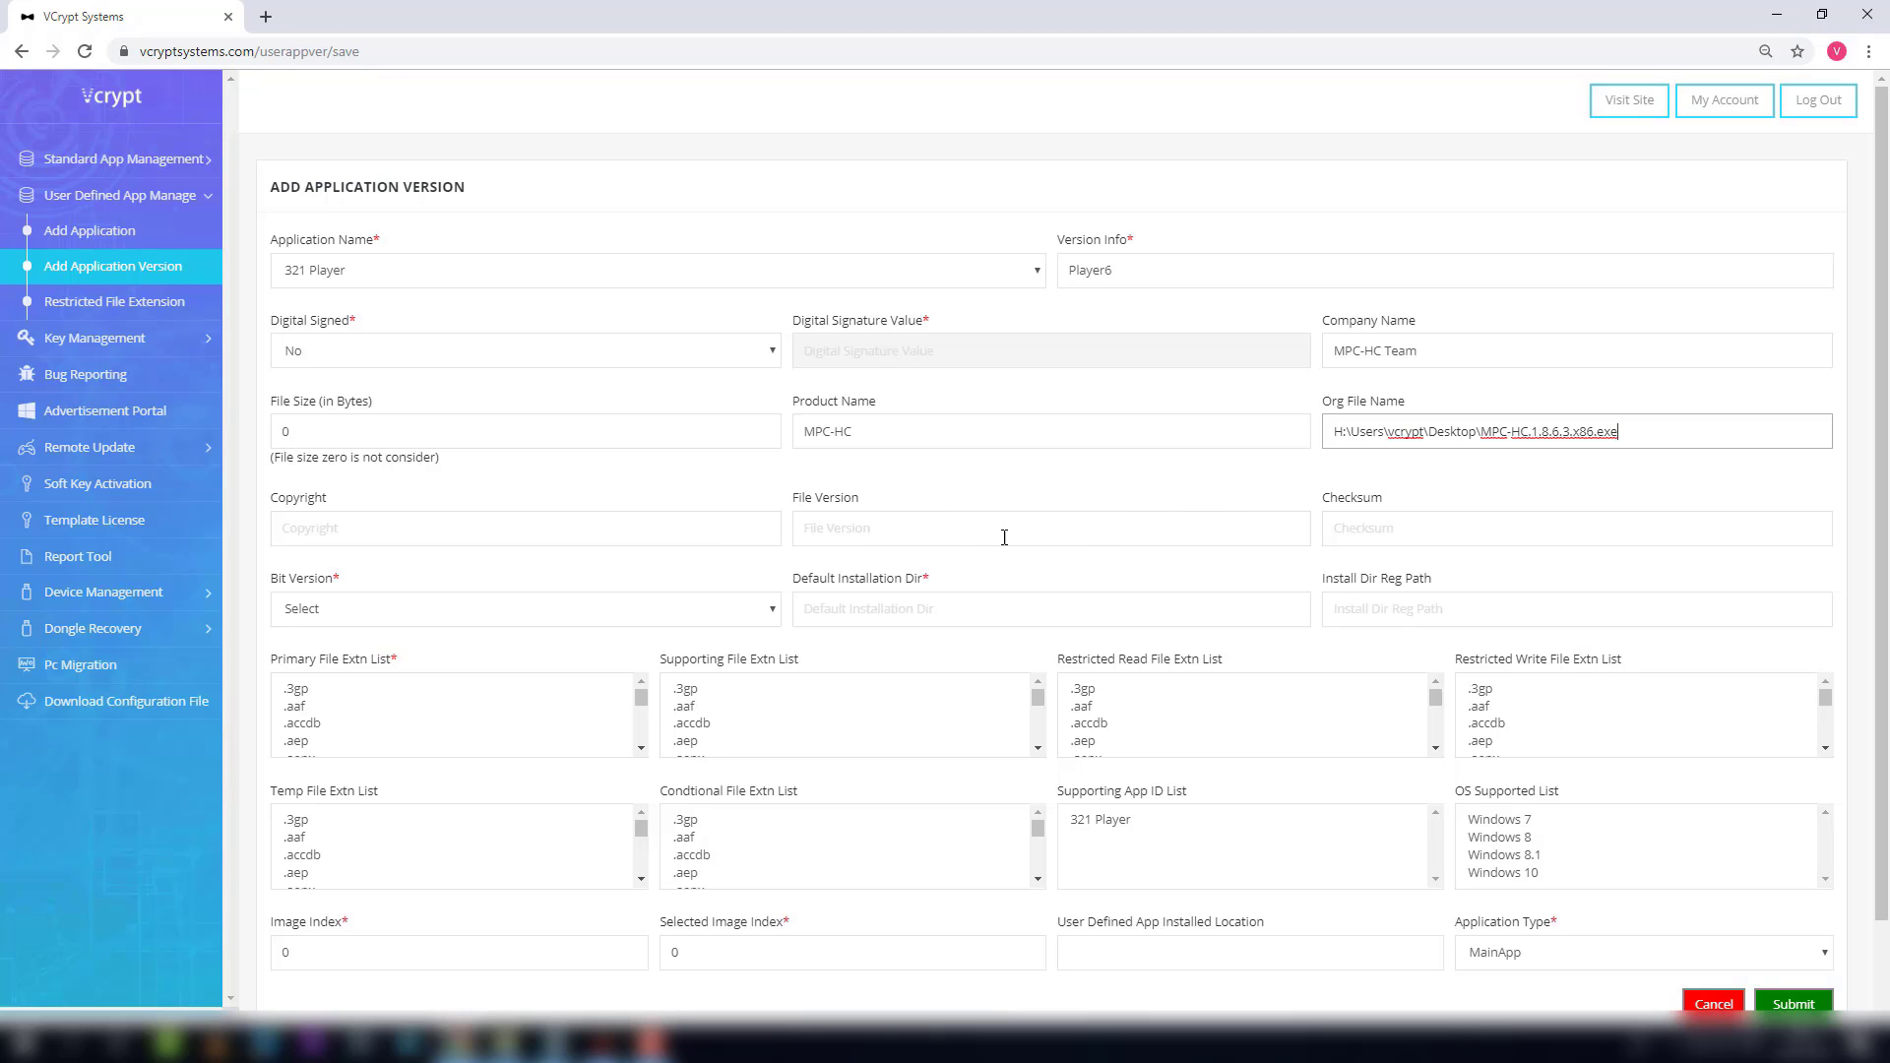
- Copy the file version 1.8.6.3 from CFF Explorer into the version form's File Version field
click(609, 1041)
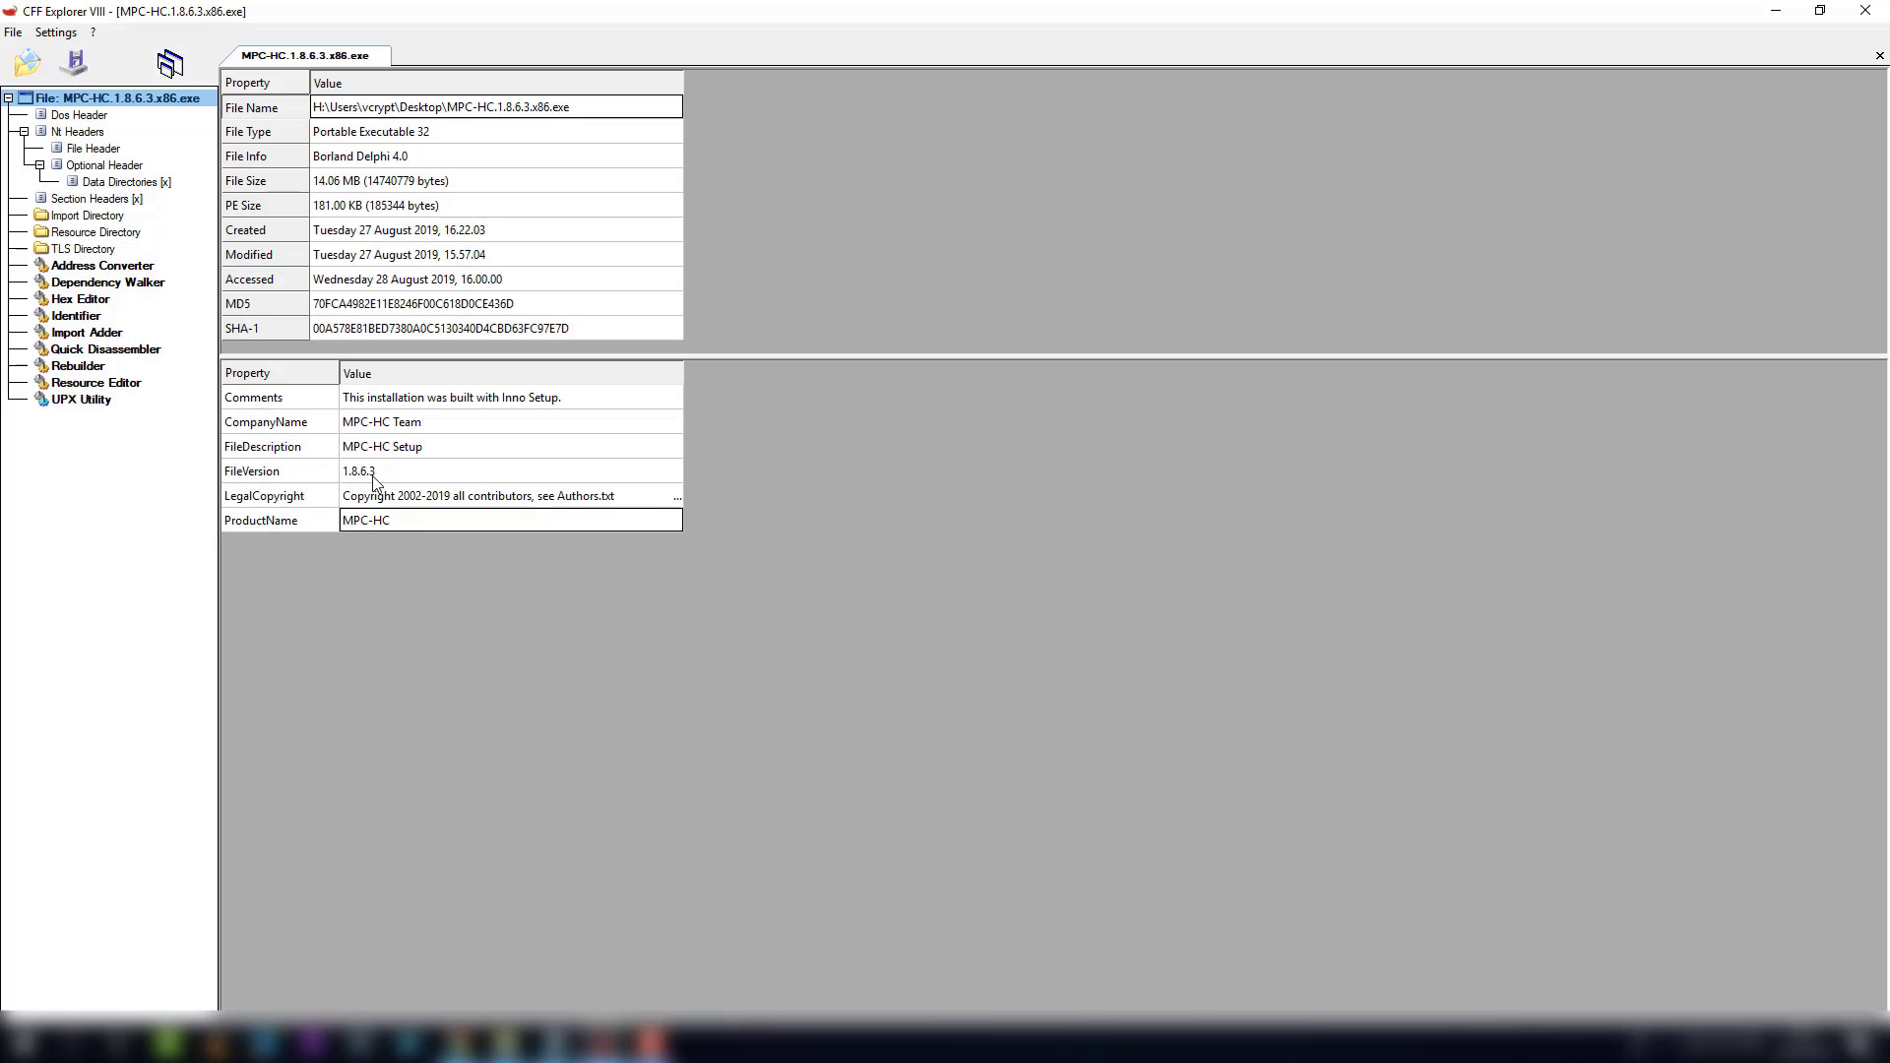
click(404, 473)
double_click(404, 479)
key(ctrl+c)
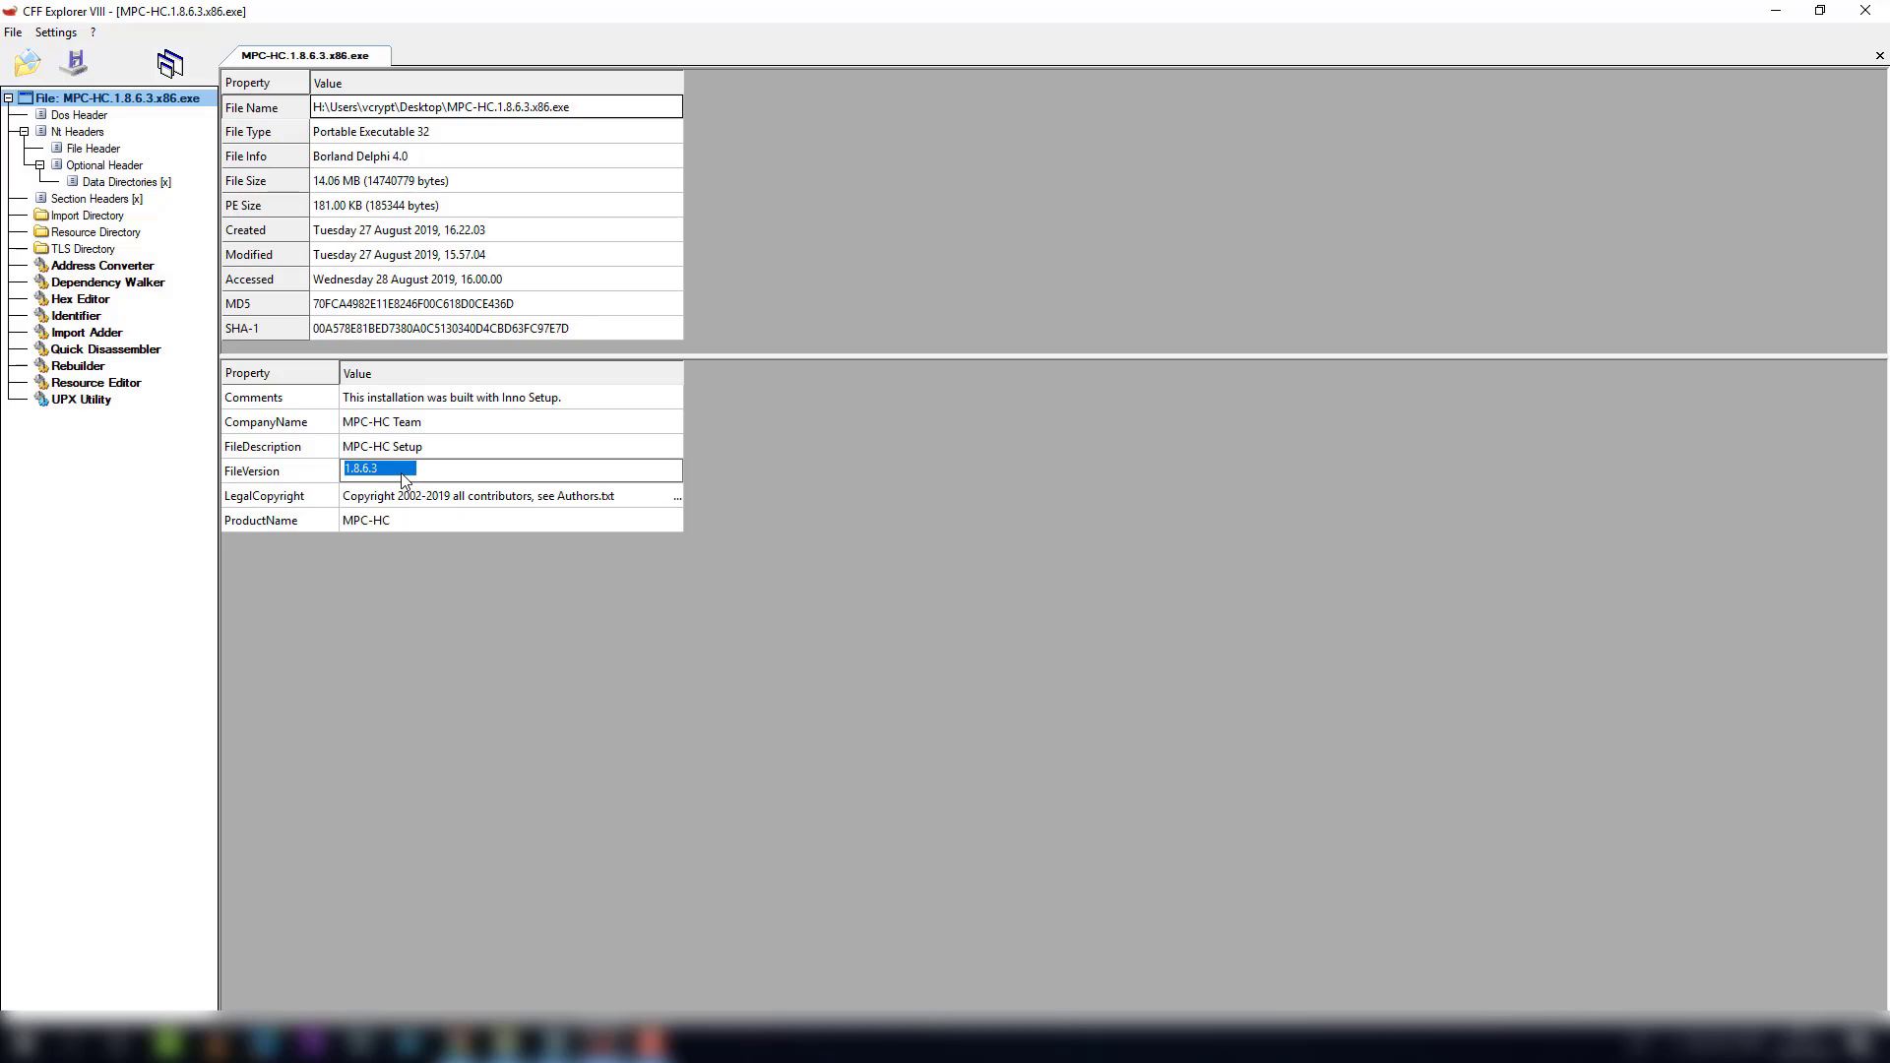
click(1776, 11)
click(907, 529)
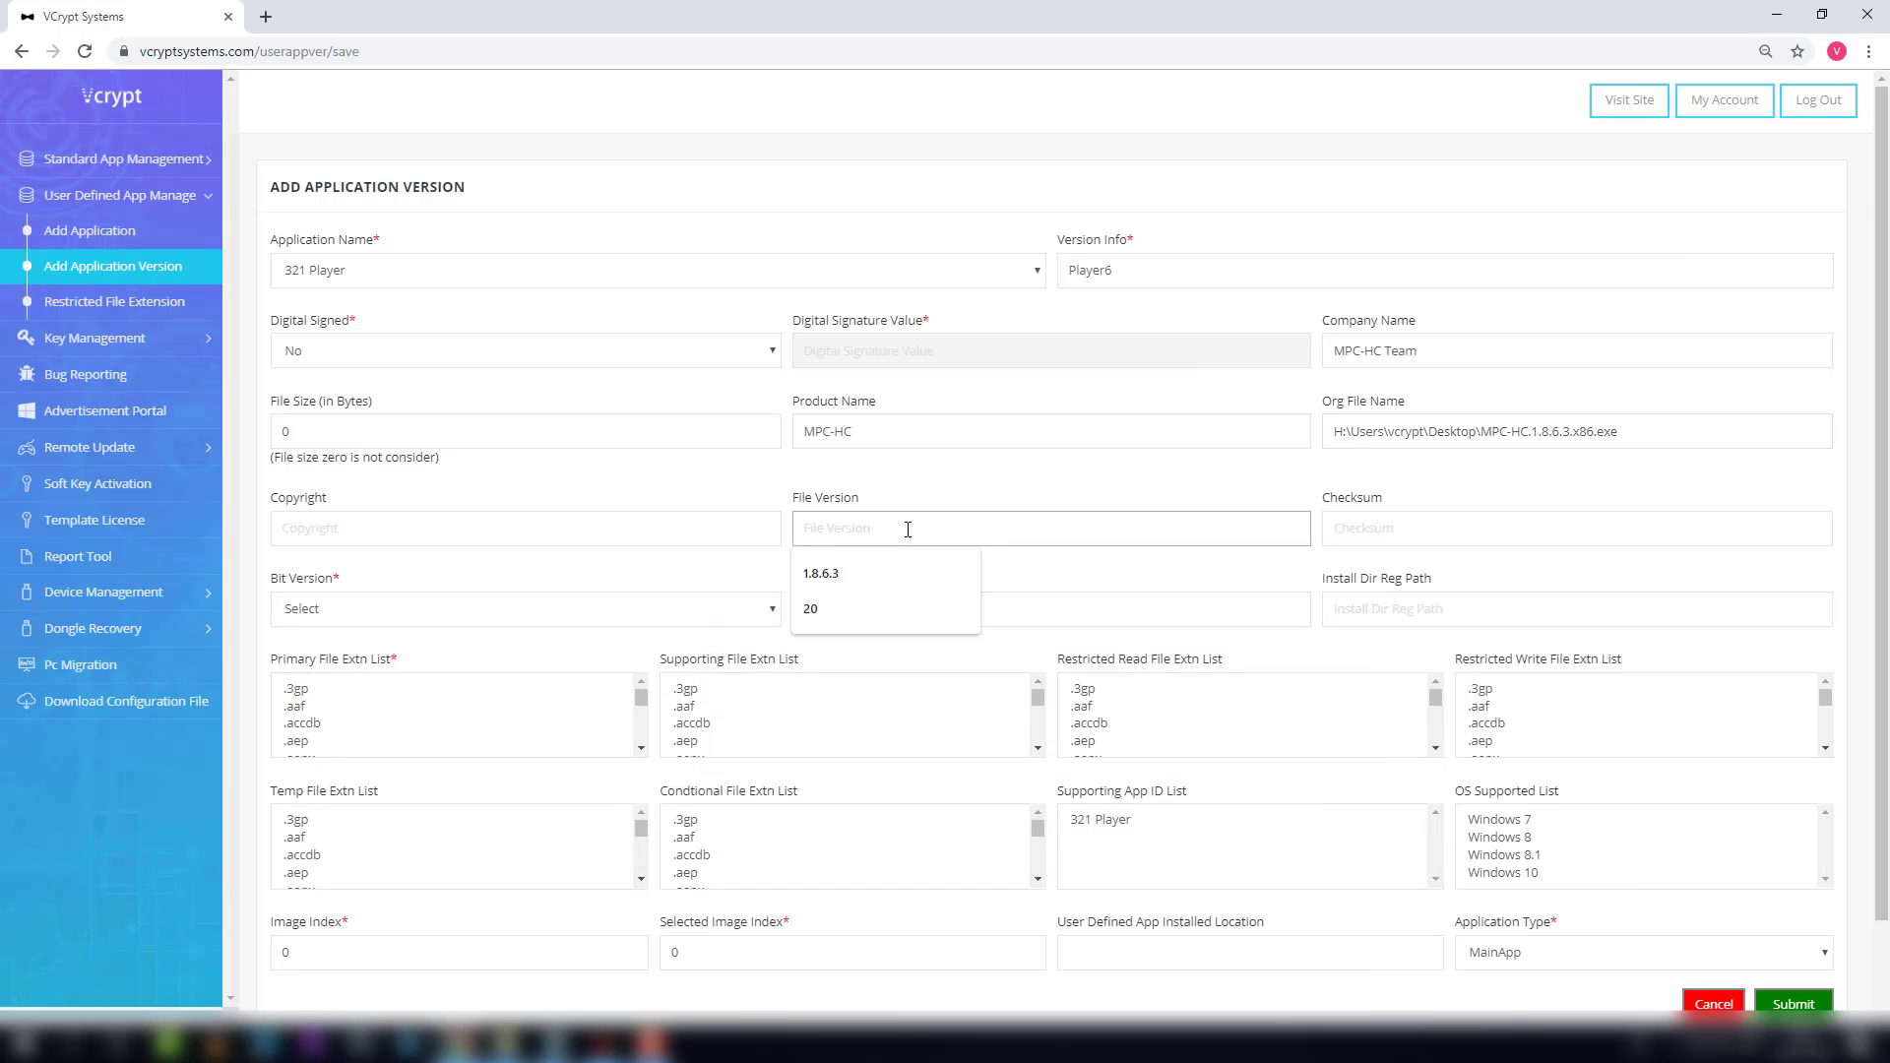
key(ctrl+v)
- Set the bit version to 32 Bit and the default installation directory to \MPC-HC\mpc-hc.exe
click(1483, 525)
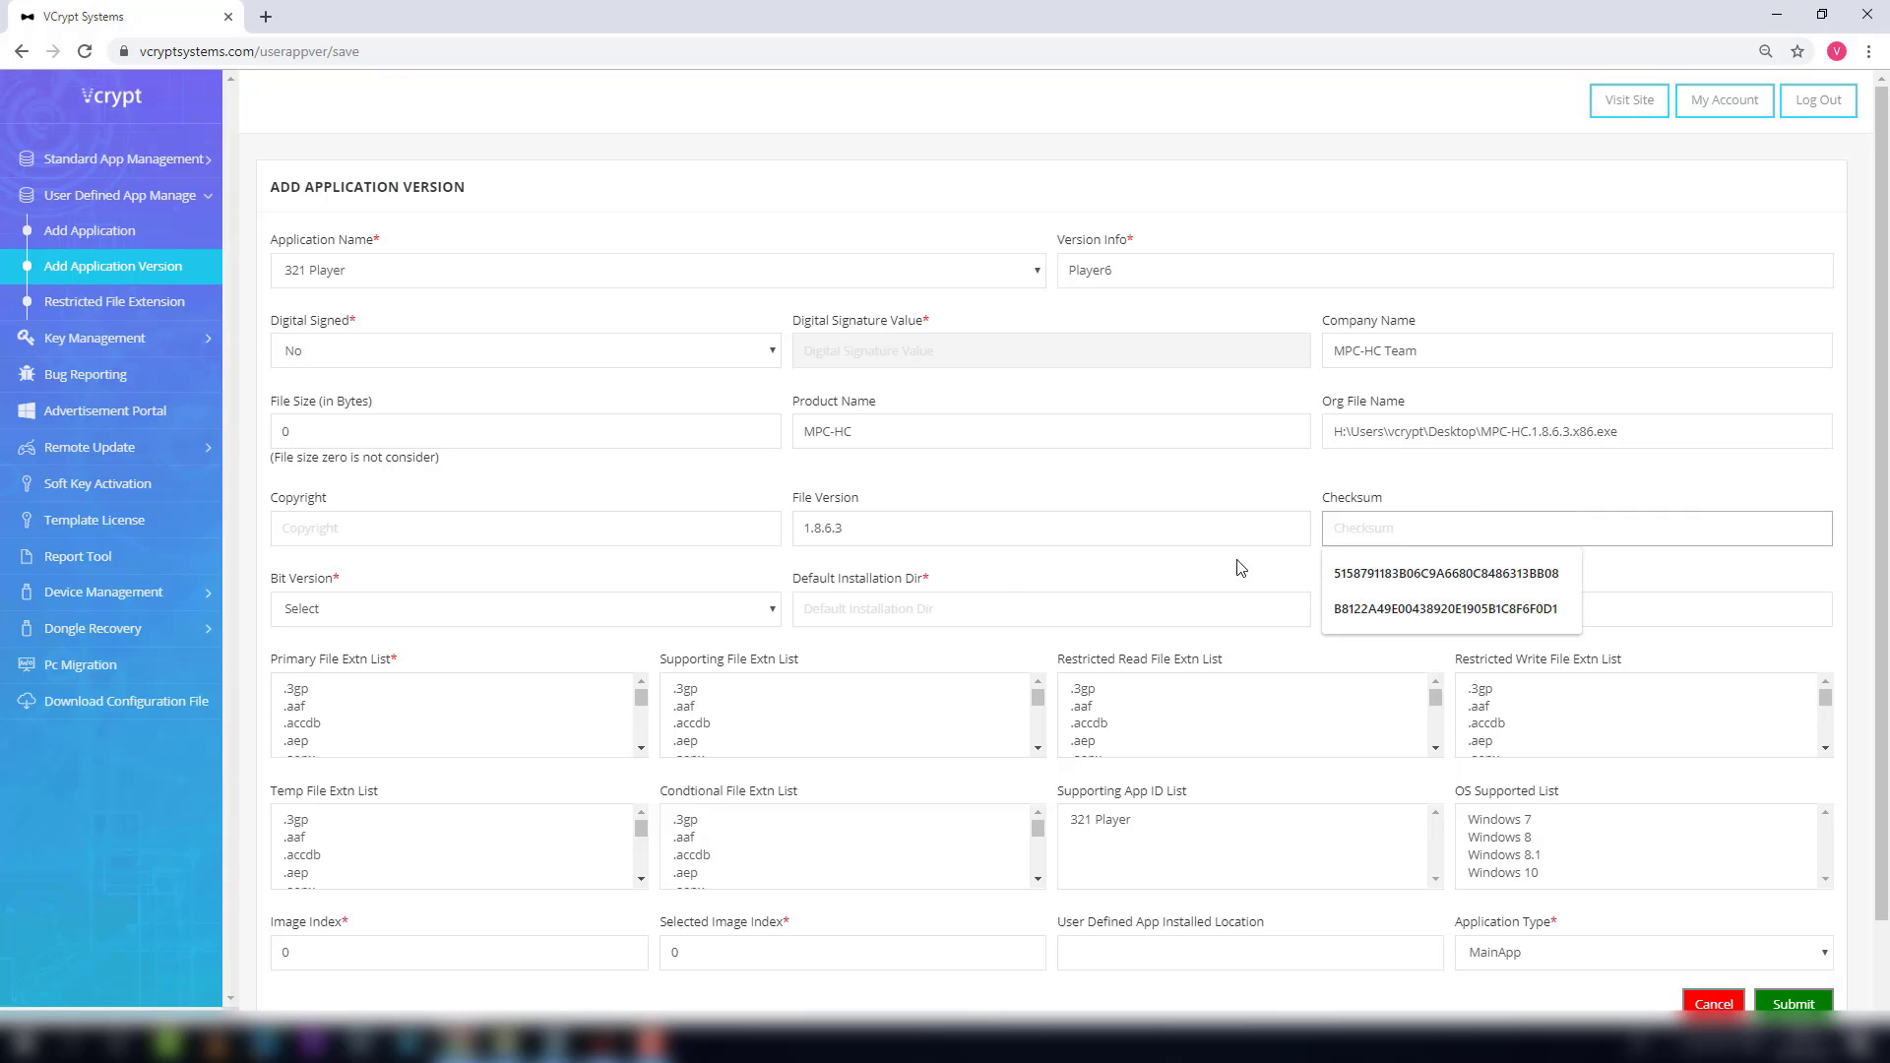
click(537, 619)
click(495, 661)
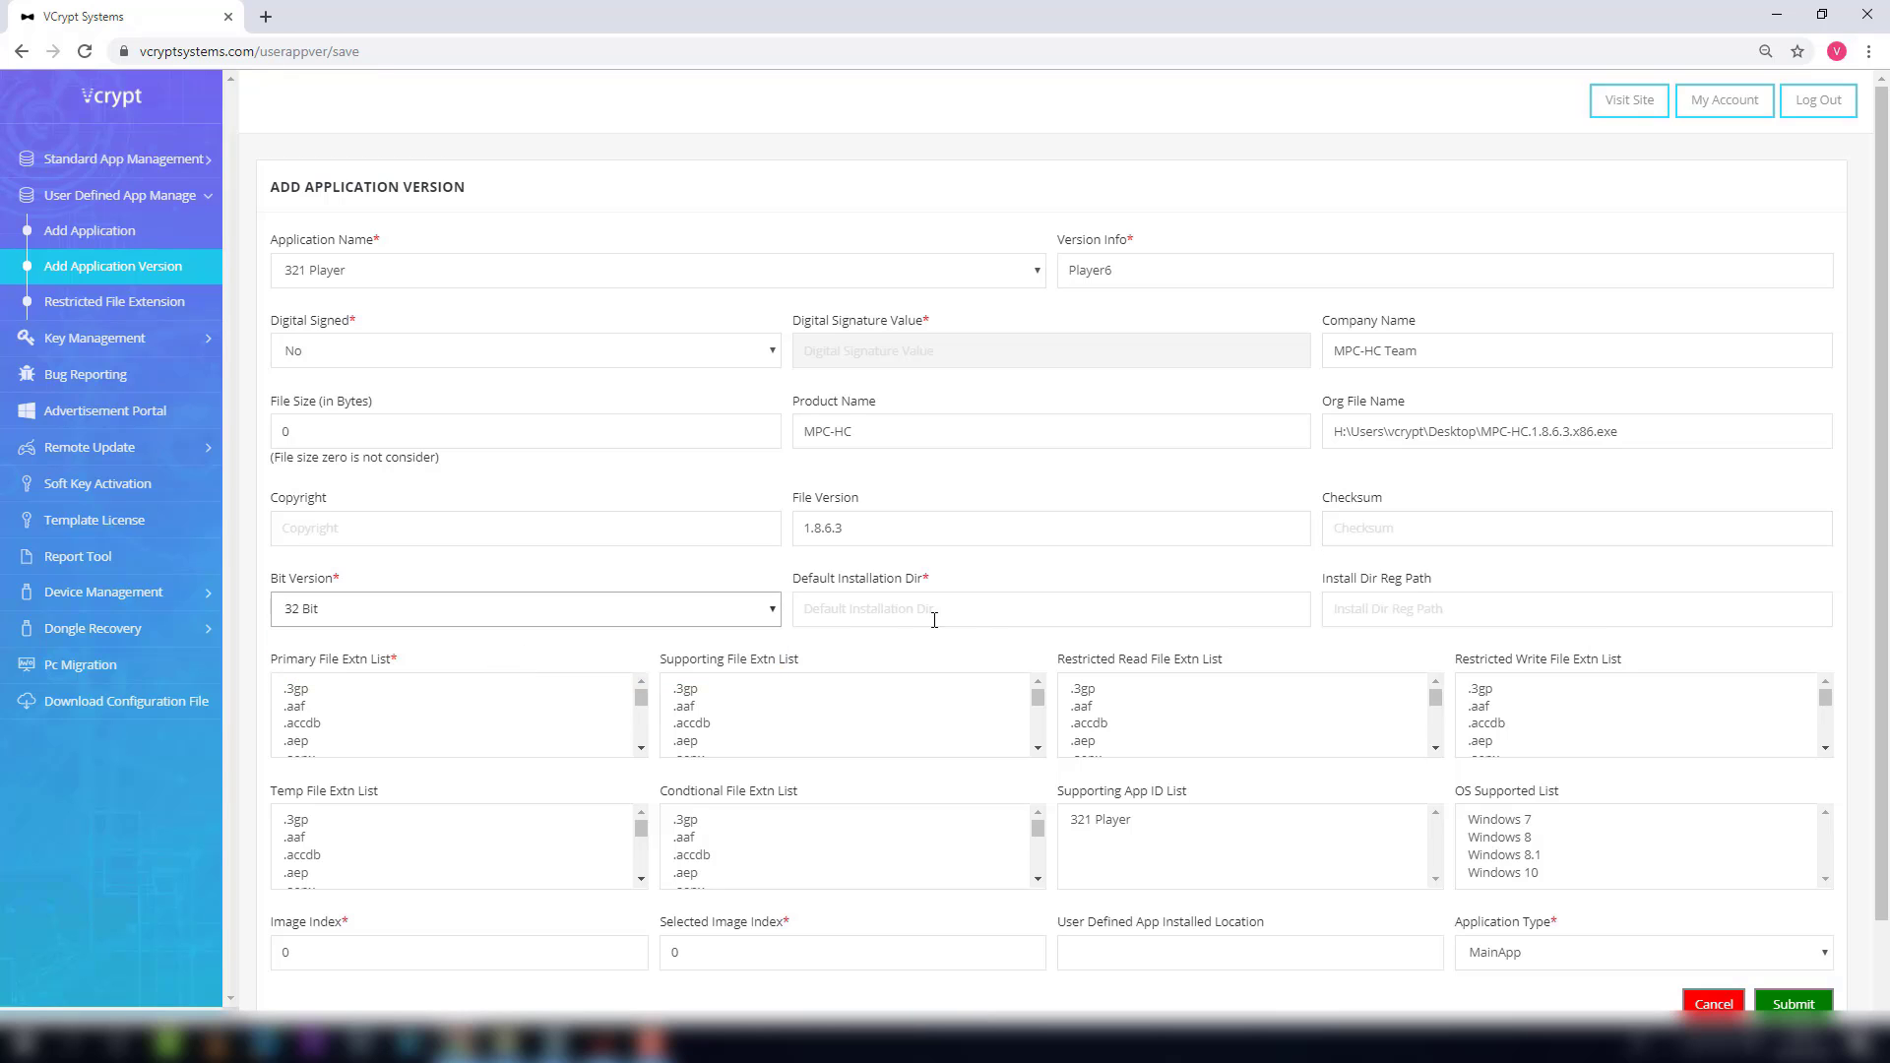
click(945, 610)
key(Down)
key(Return)
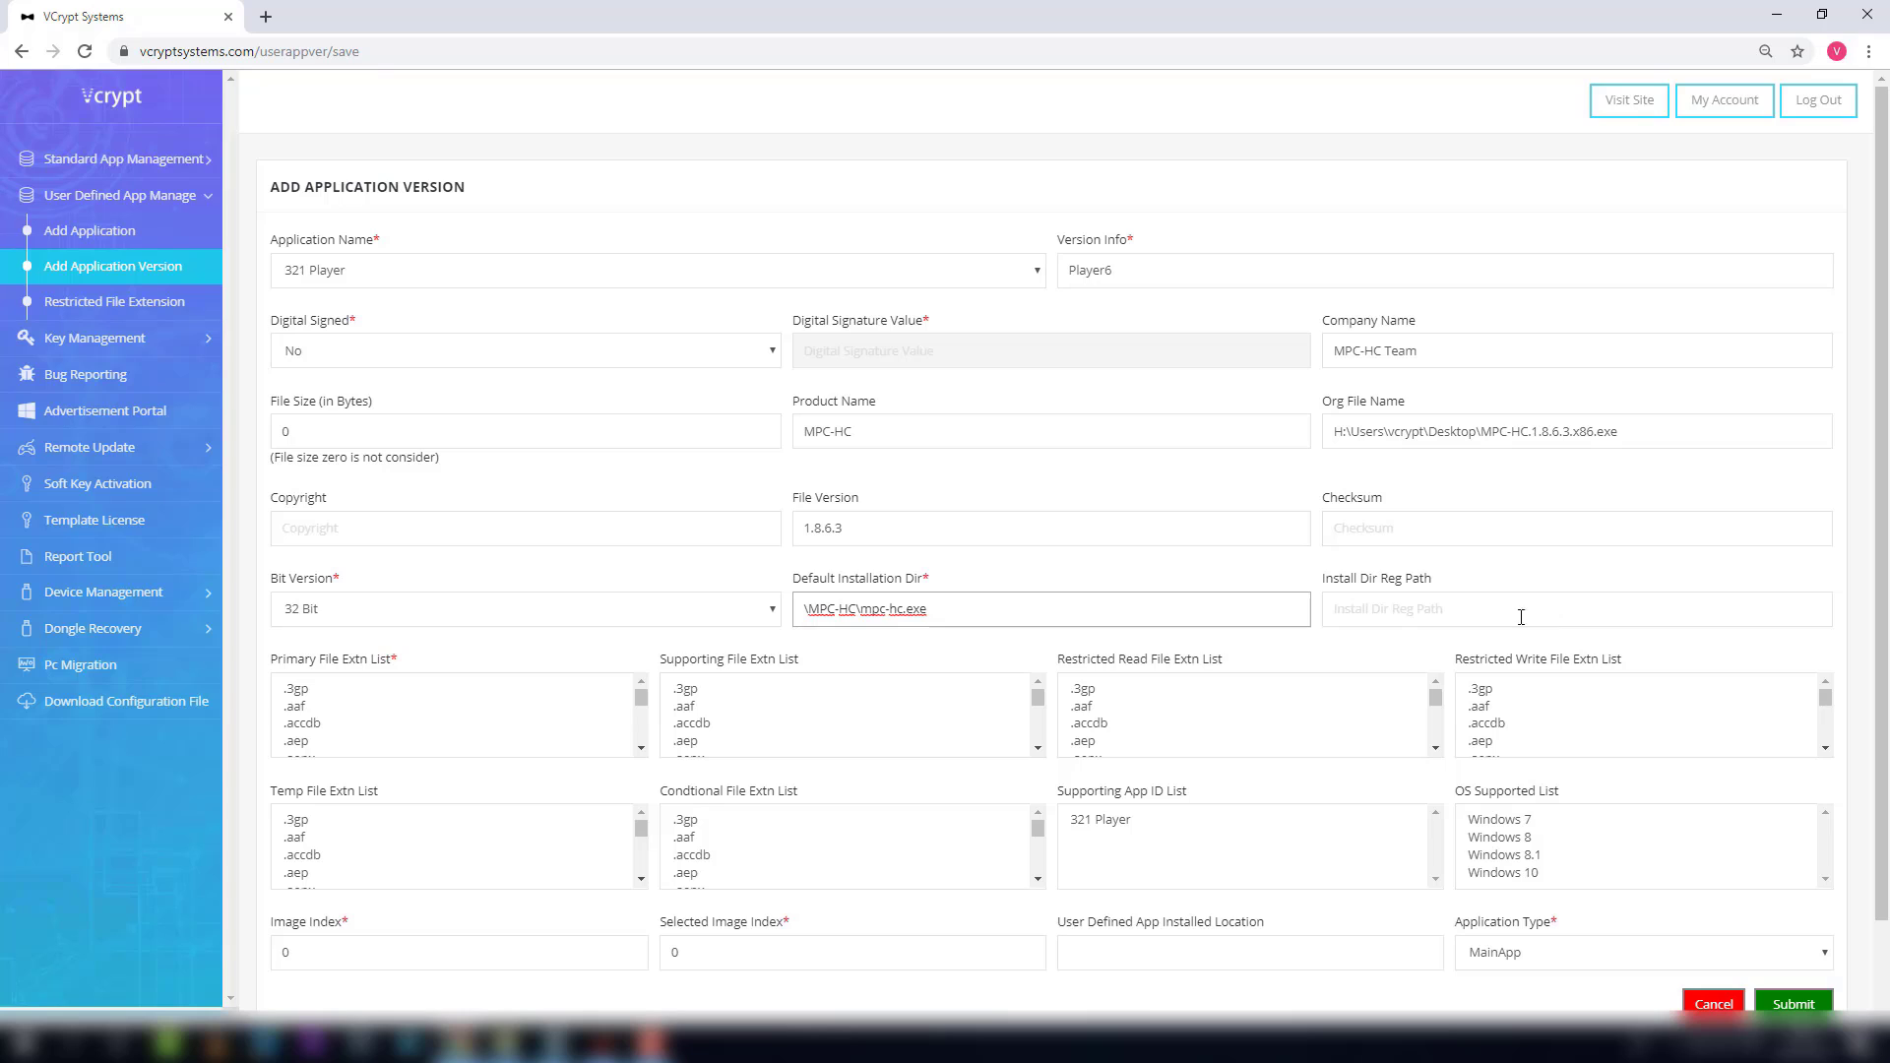
- Select .mp4, .mpeg and .mpg together as the primary file extensions
click(379, 694)
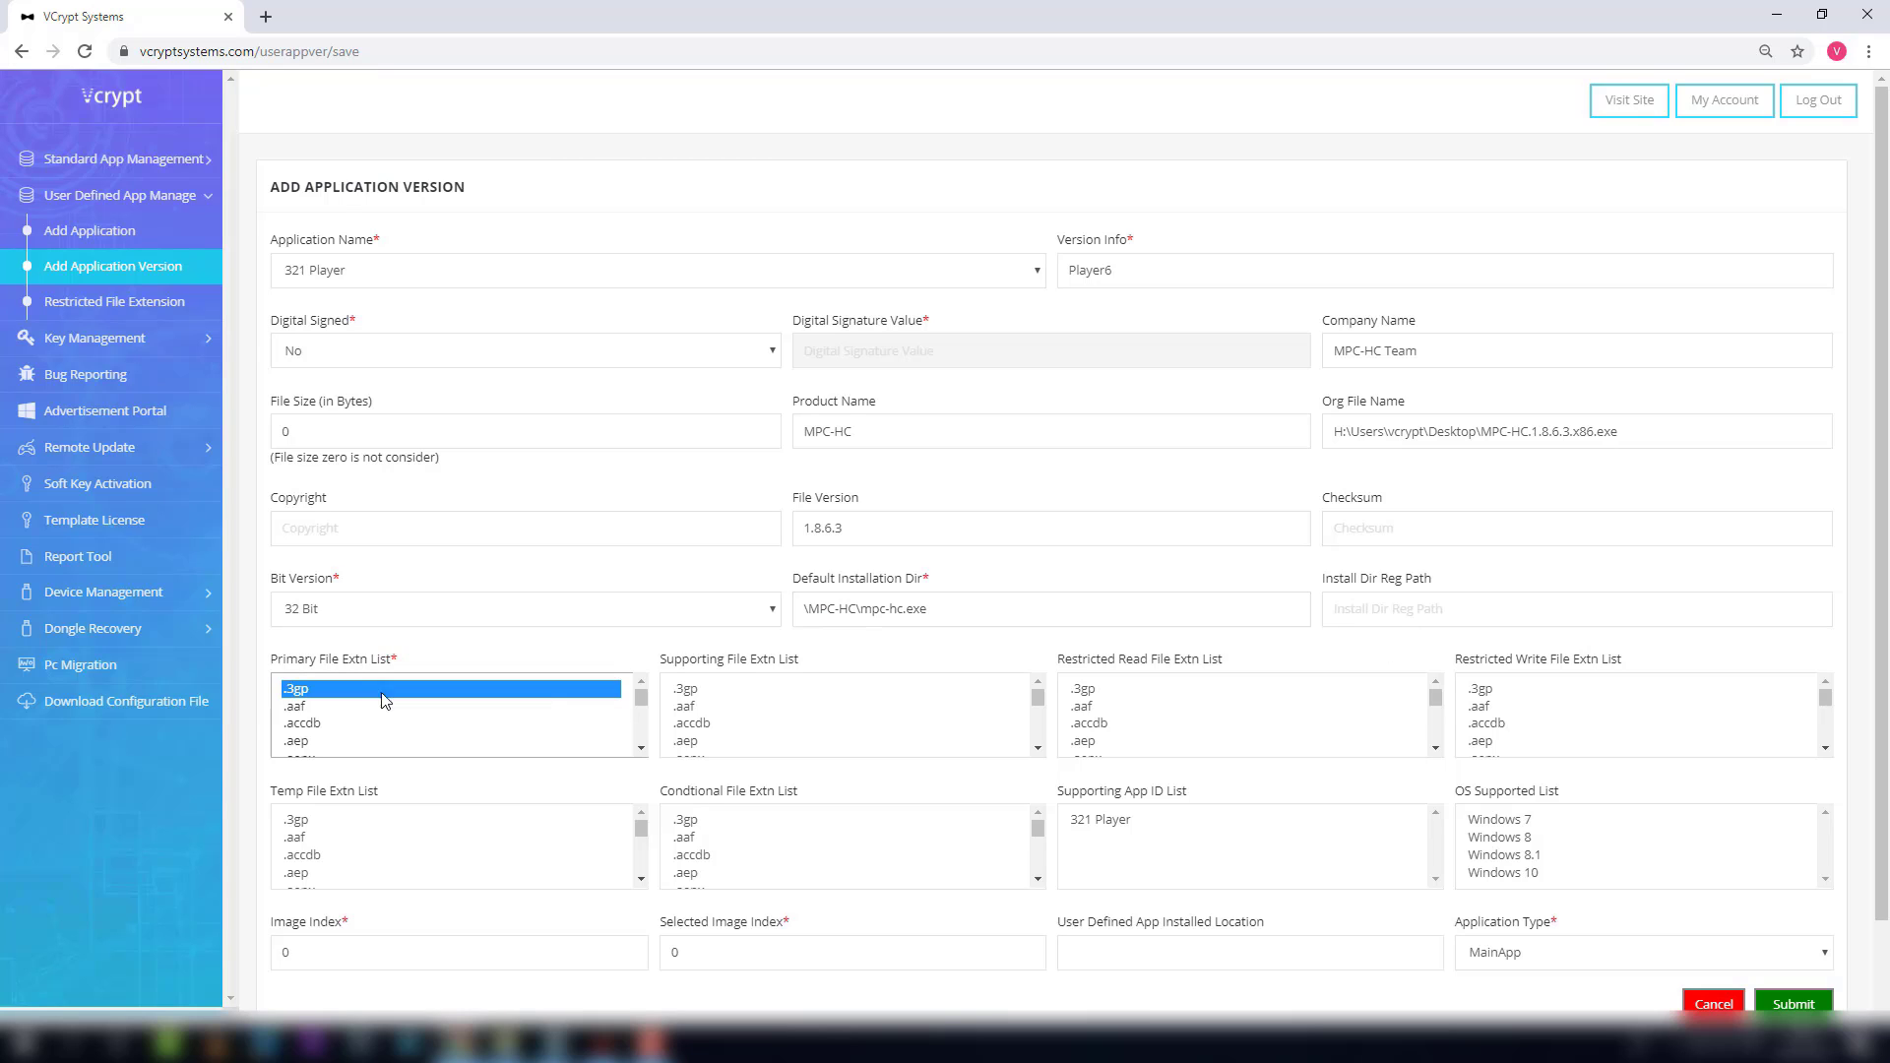
click(641, 748)
click(641, 748)
click(641, 748)
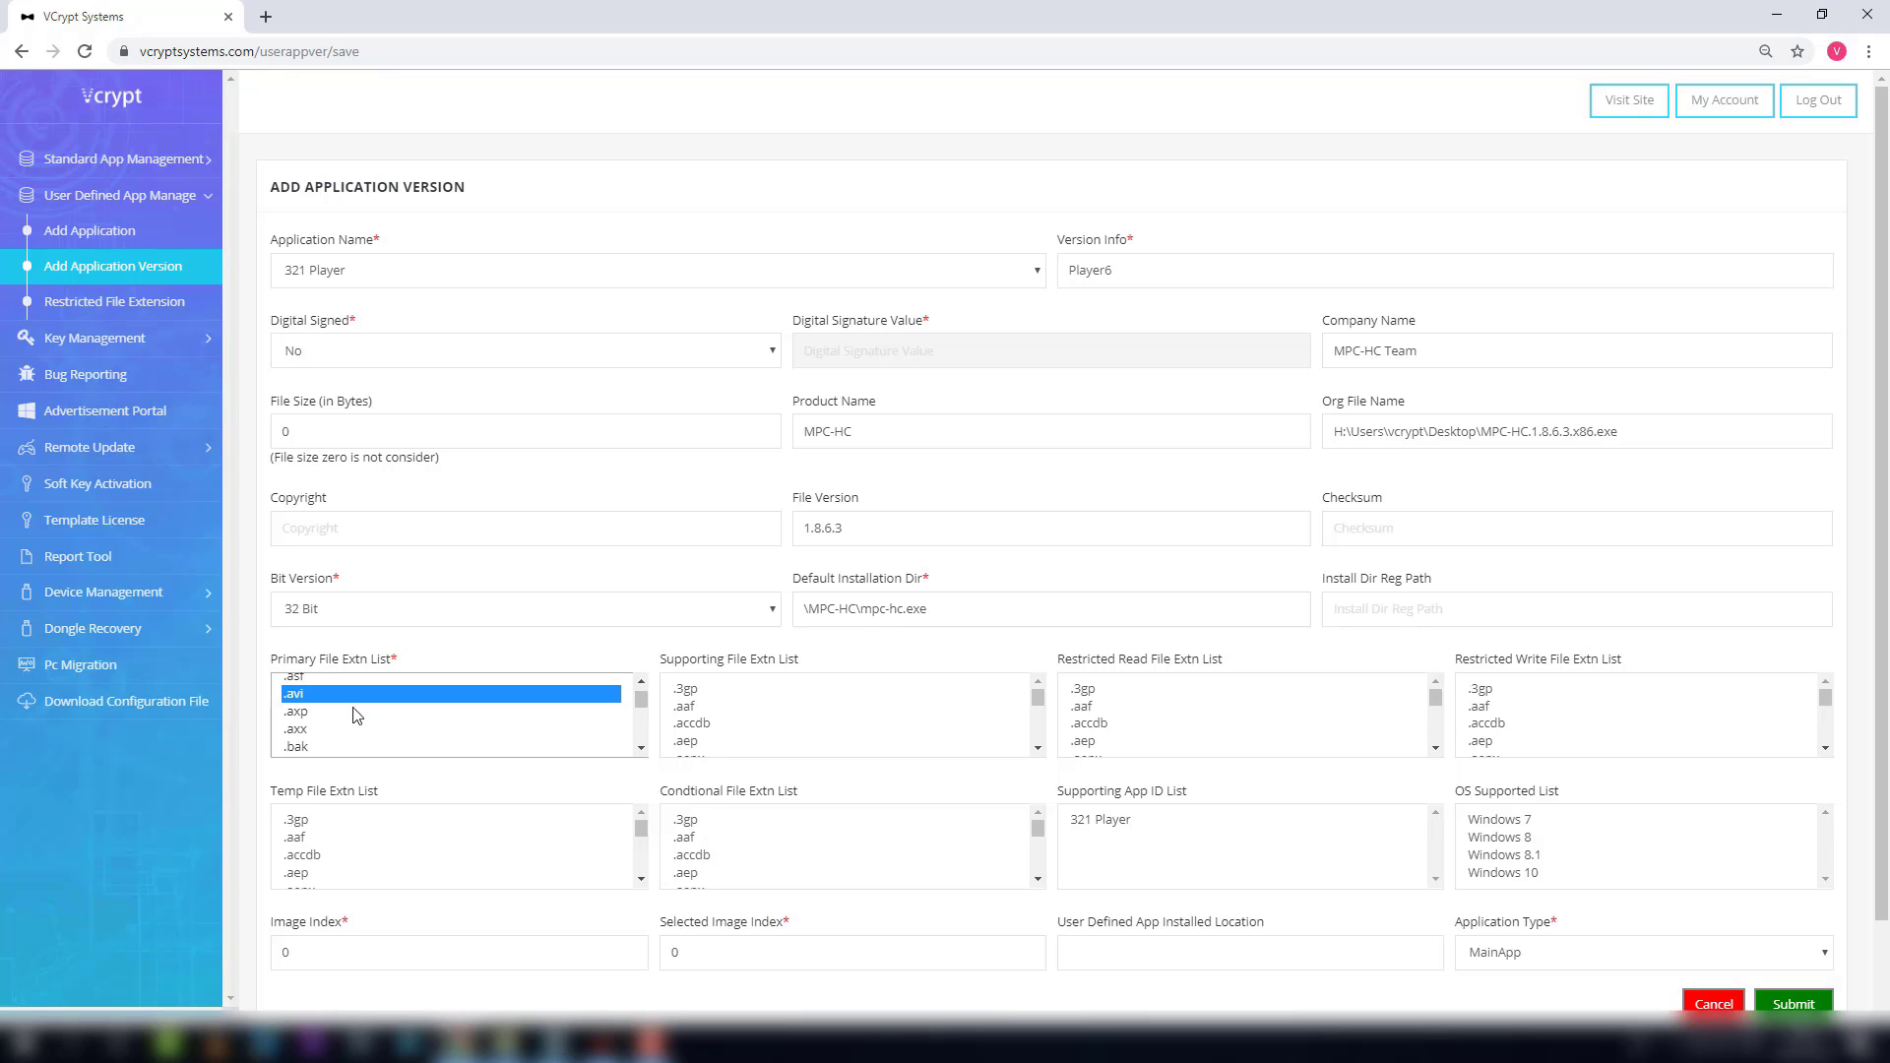
click(641, 748)
click(641, 749)
click(641, 748)
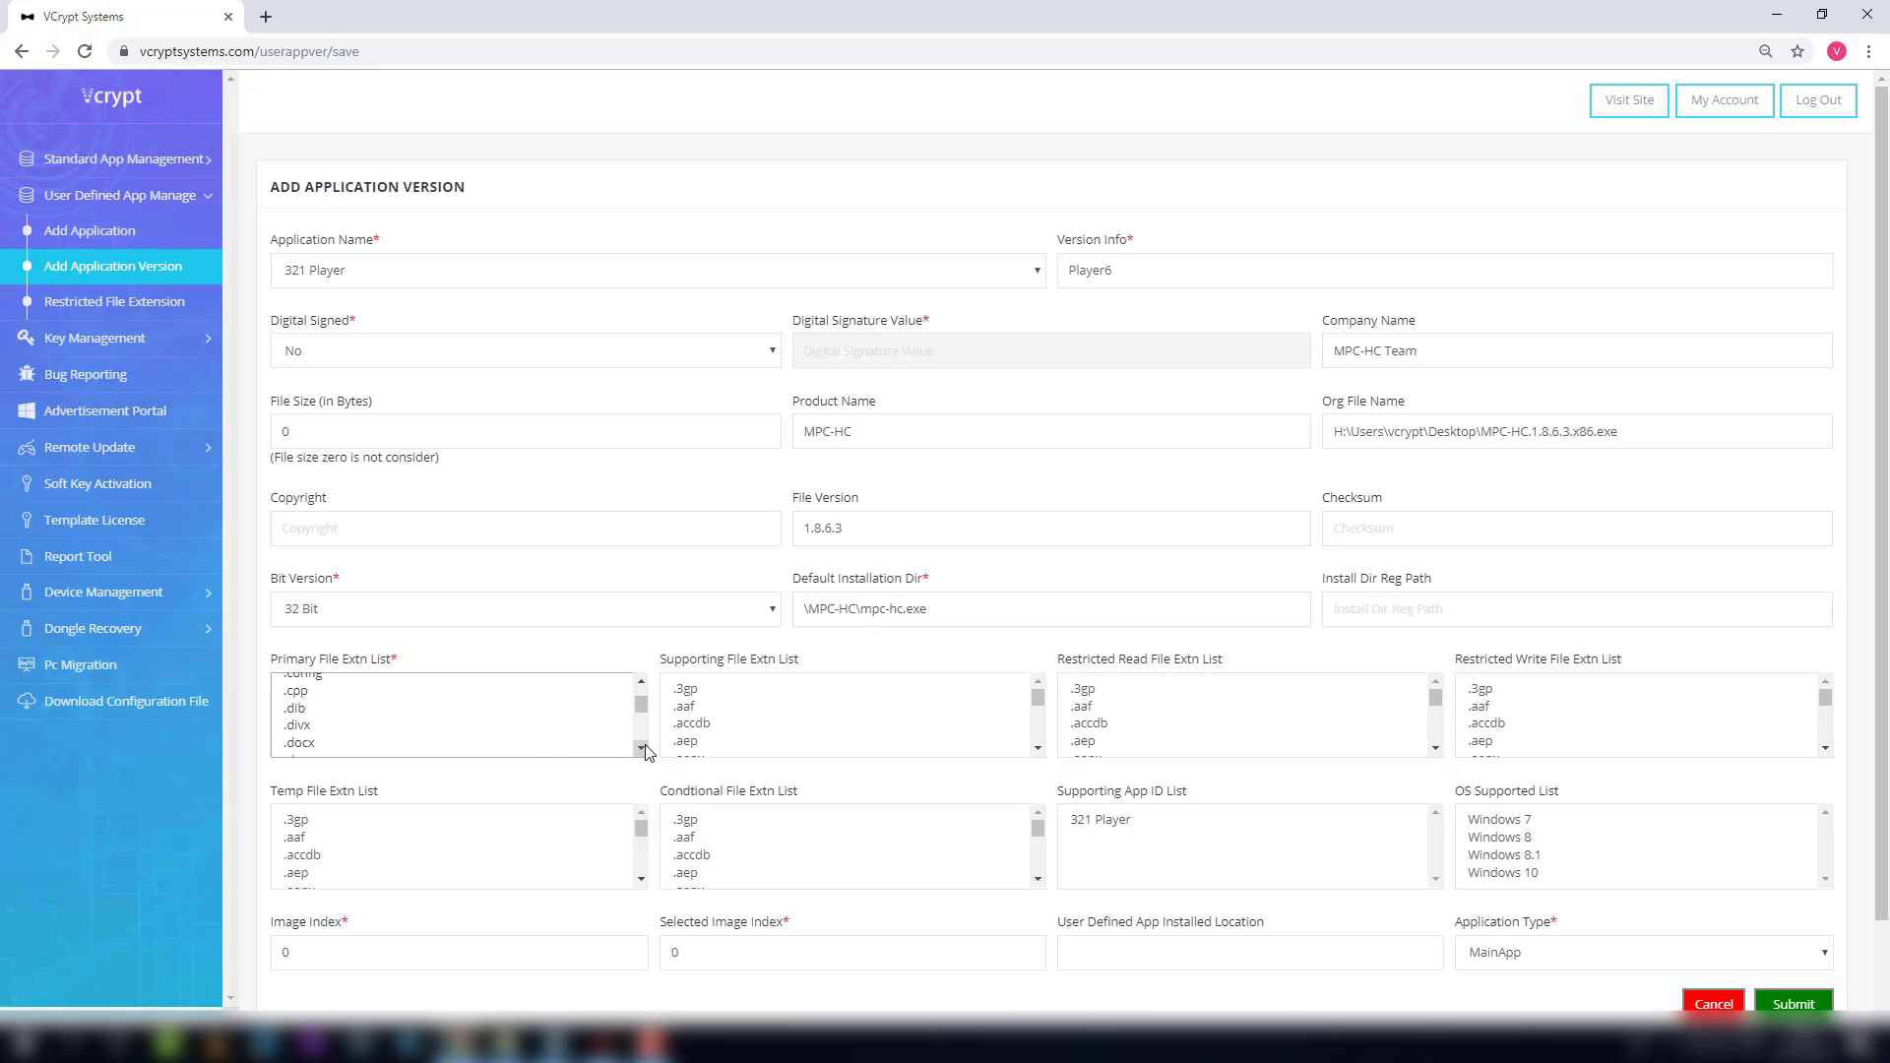
click(641, 748)
click(641, 749)
click(640, 748)
click(641, 748)
click(641, 749)
click(641, 748)
click(641, 748)
click(641, 748)
click(641, 749)
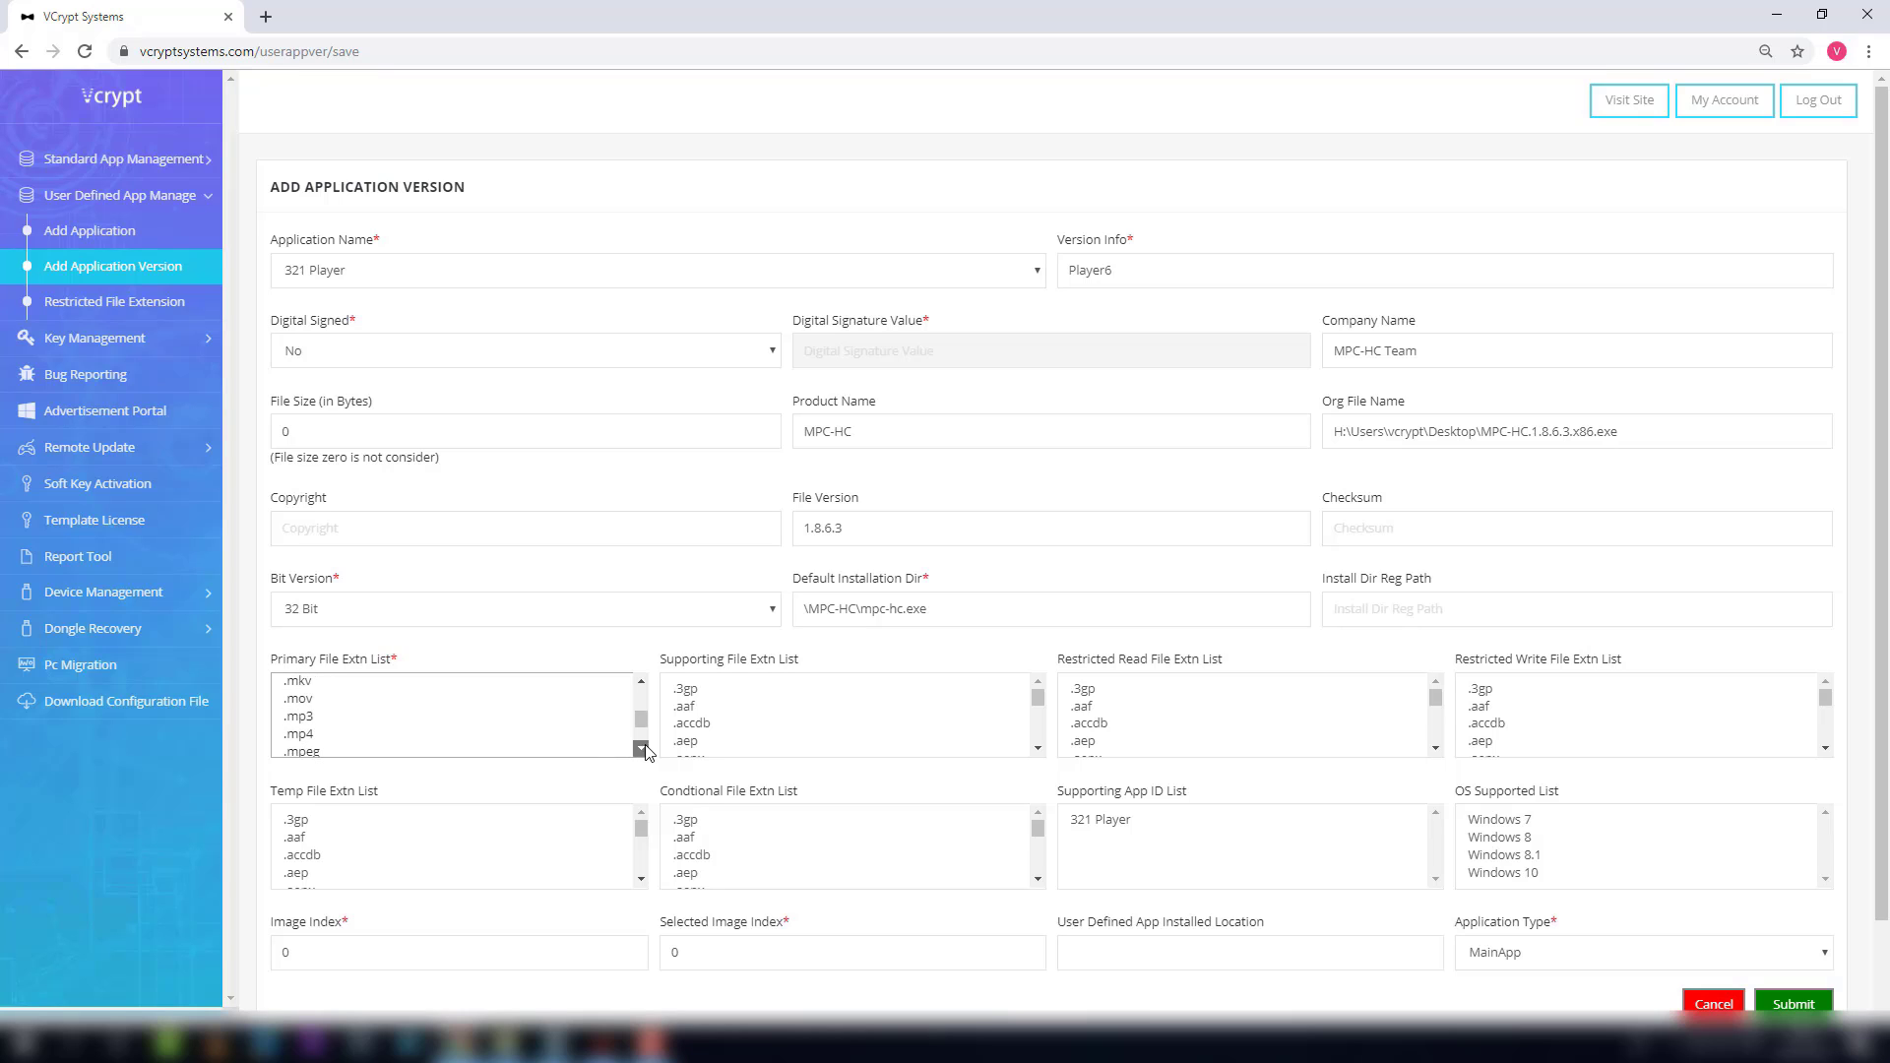
click(641, 748)
click(308, 695)
click(313, 713)
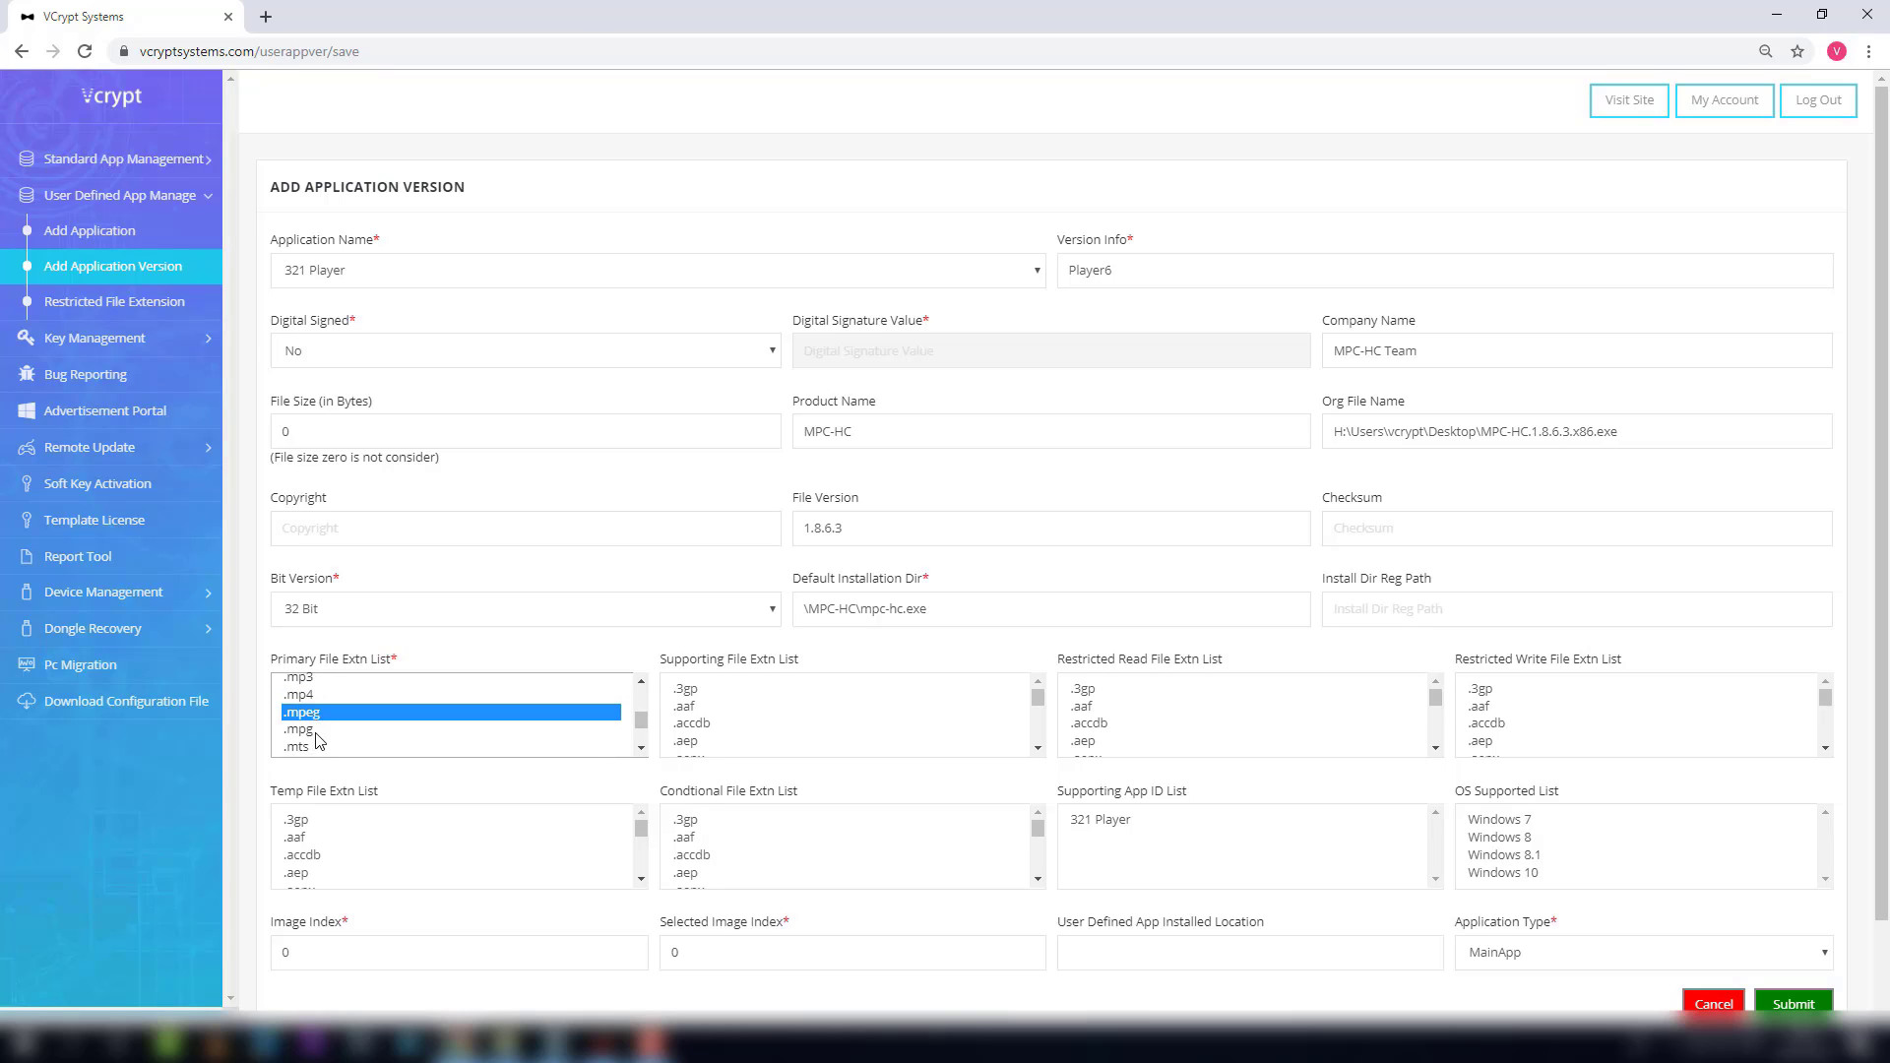
click(320, 730)
drag(327, 727, 326, 701)
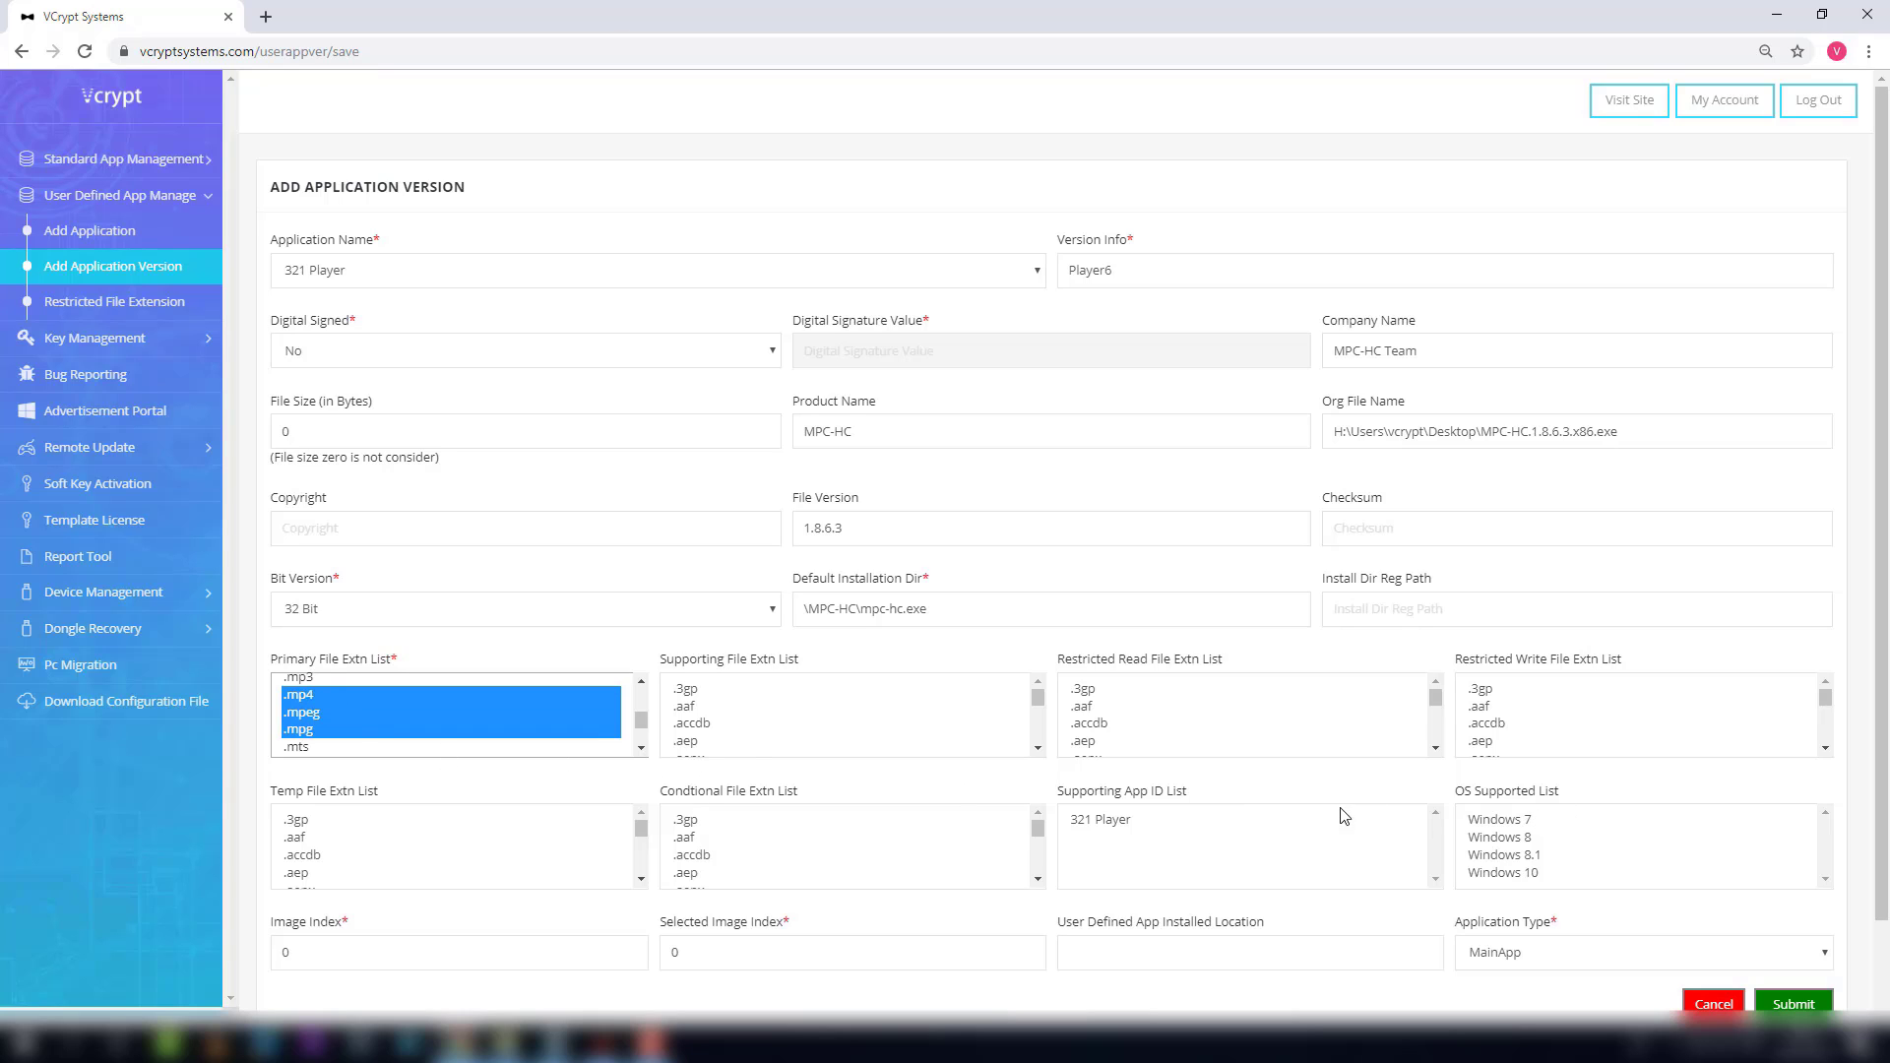
- Set the image index to 2, the selected image index to 3 and the application type to MainApp, and submit the version
click(631, 959)
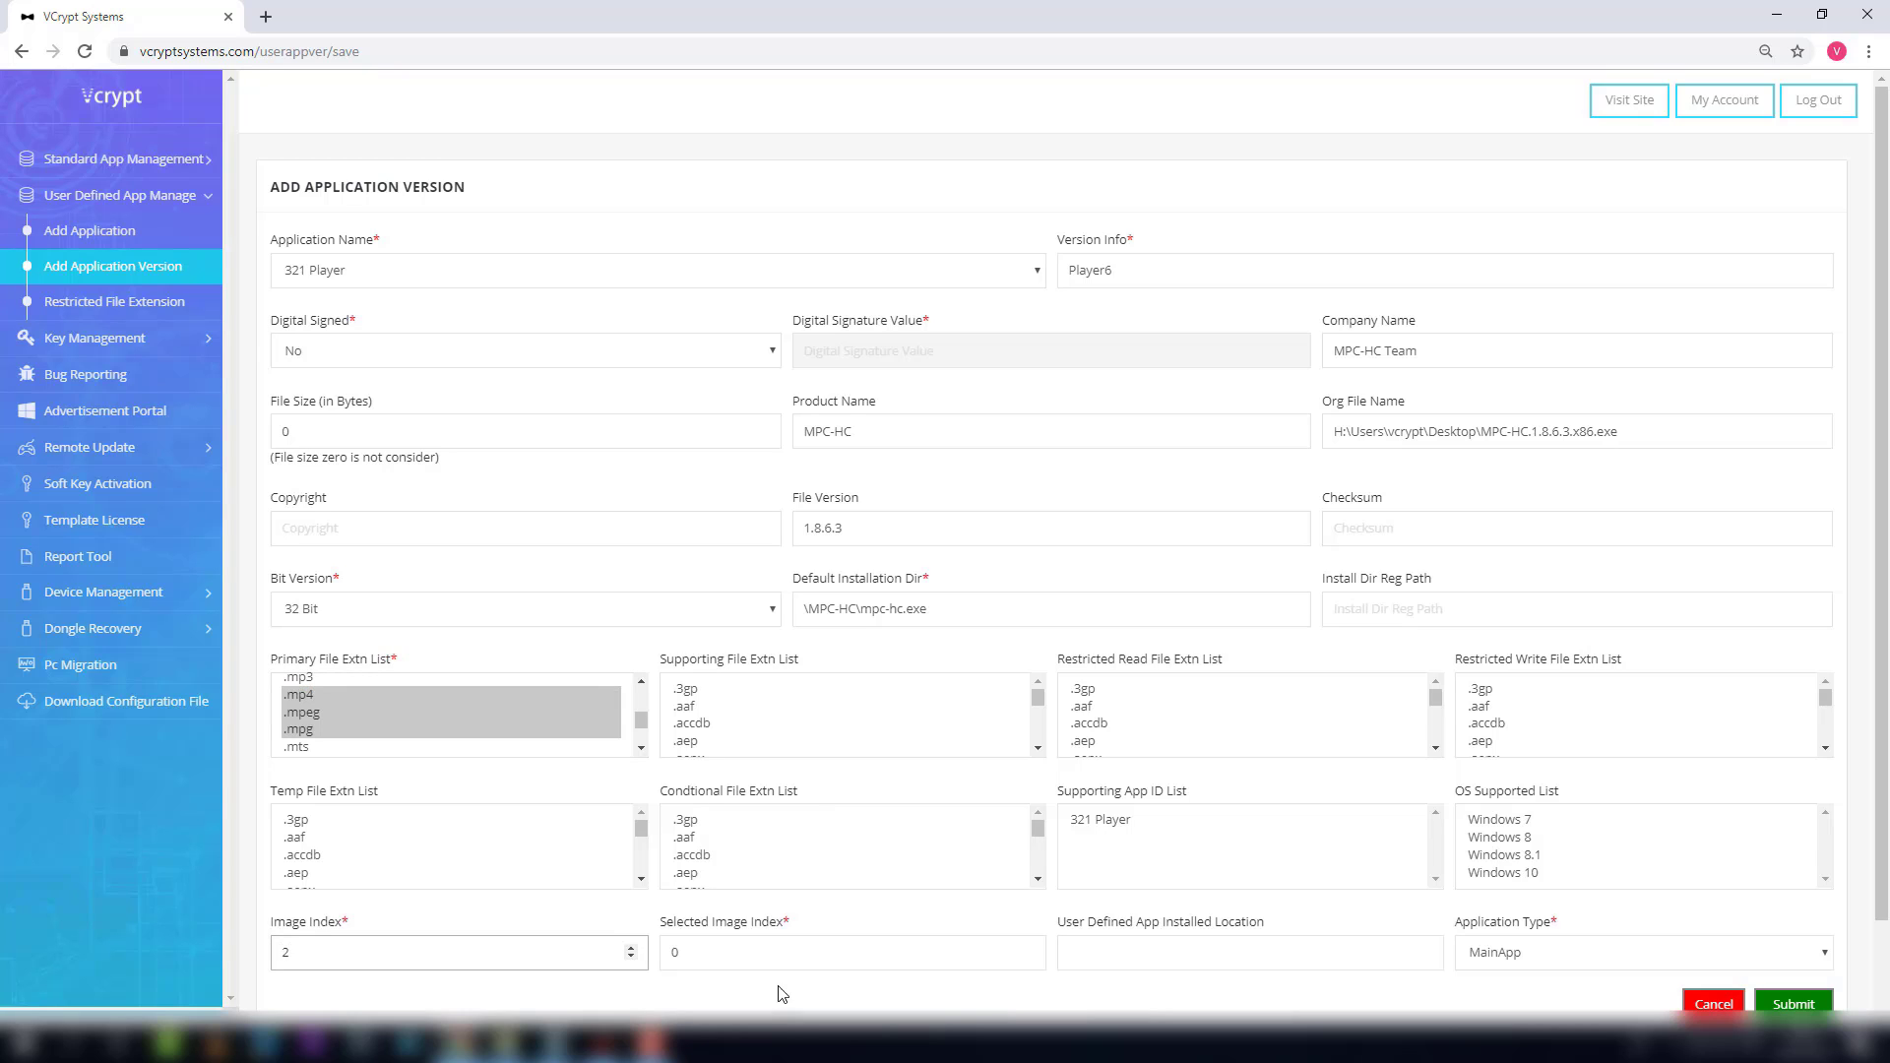
click(697, 951)
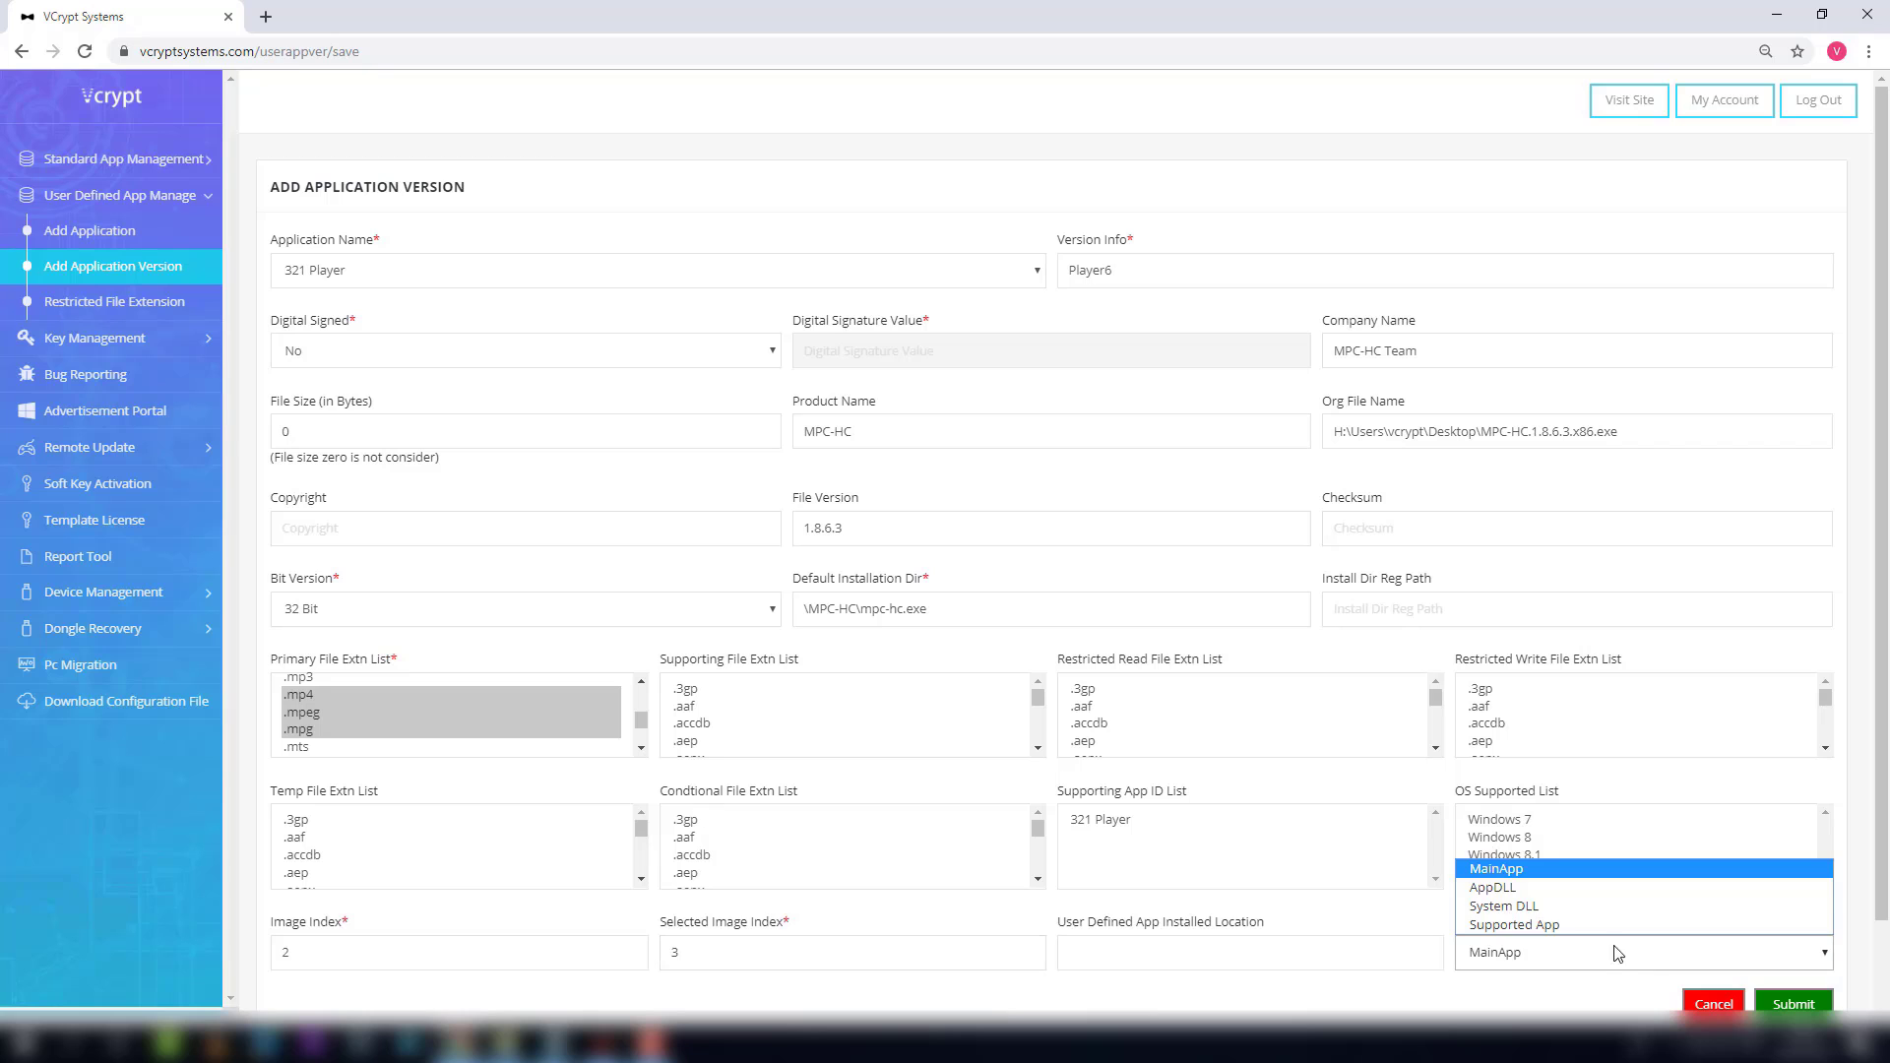
click(1541, 870)
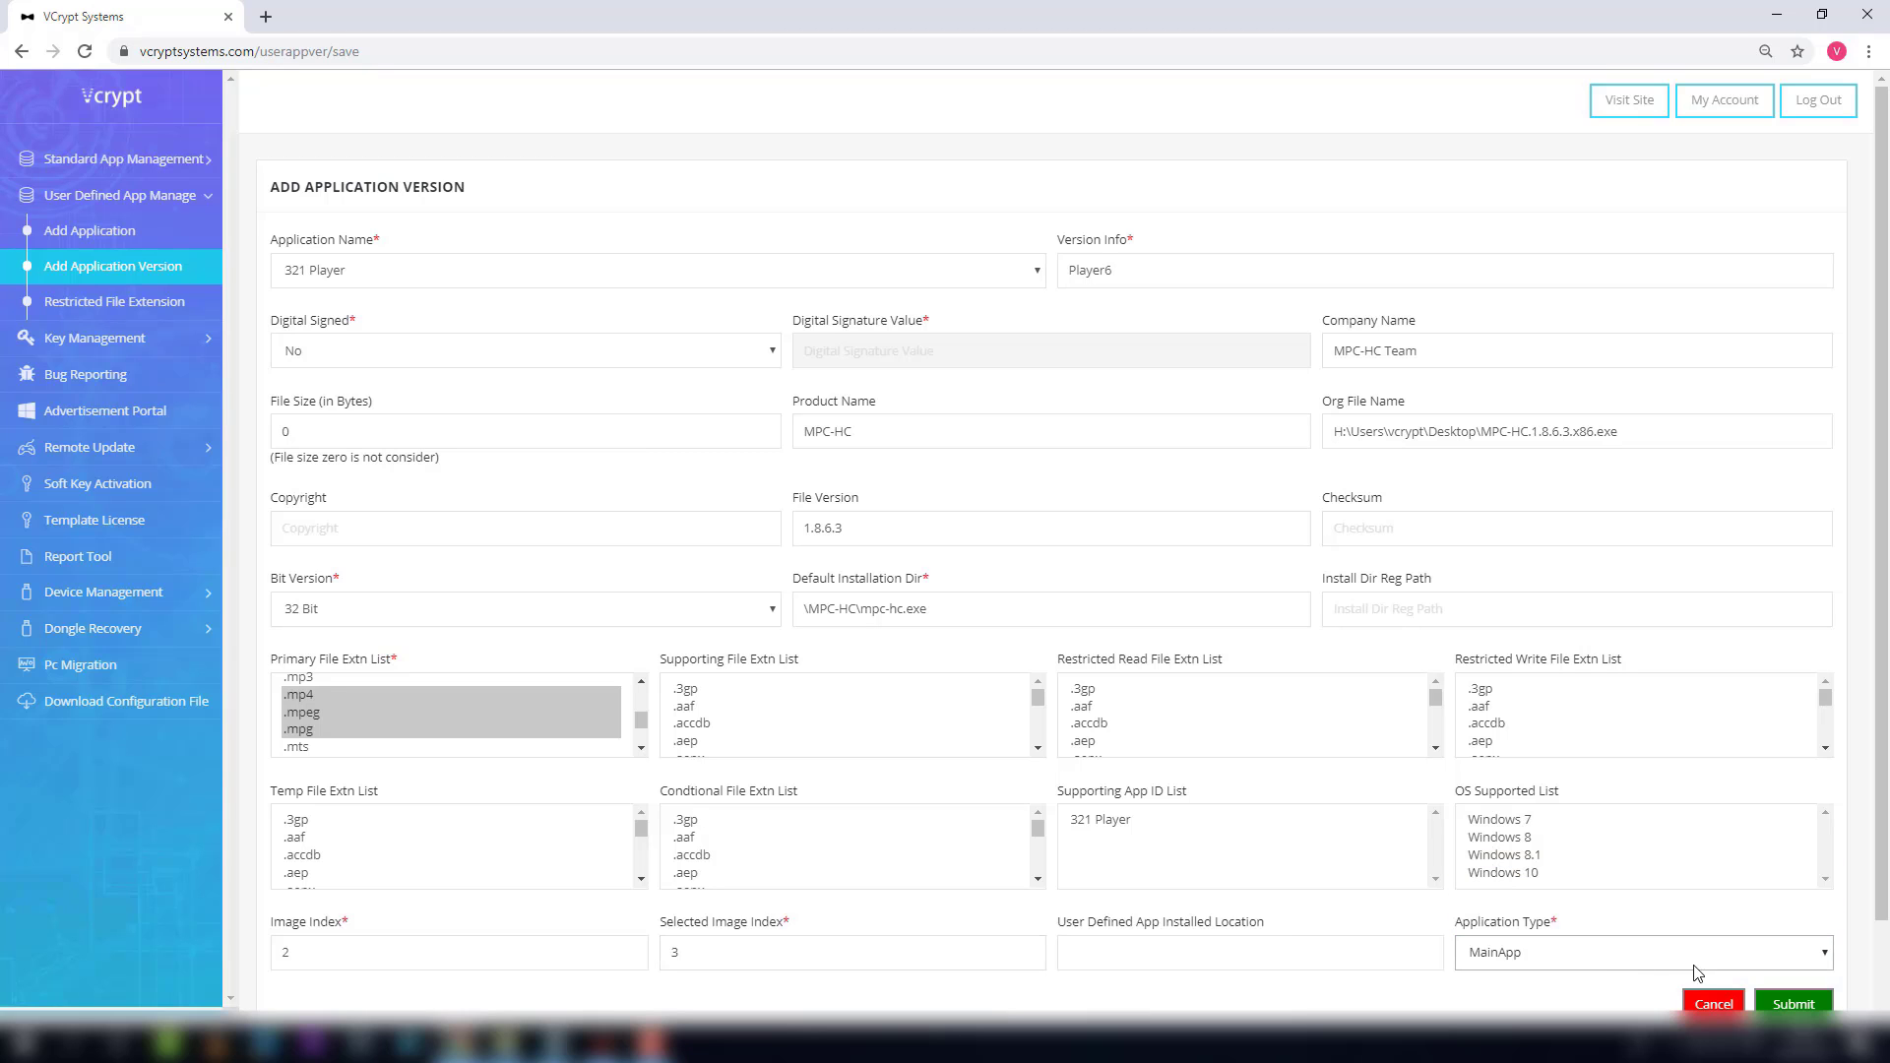
click(1799, 1006)
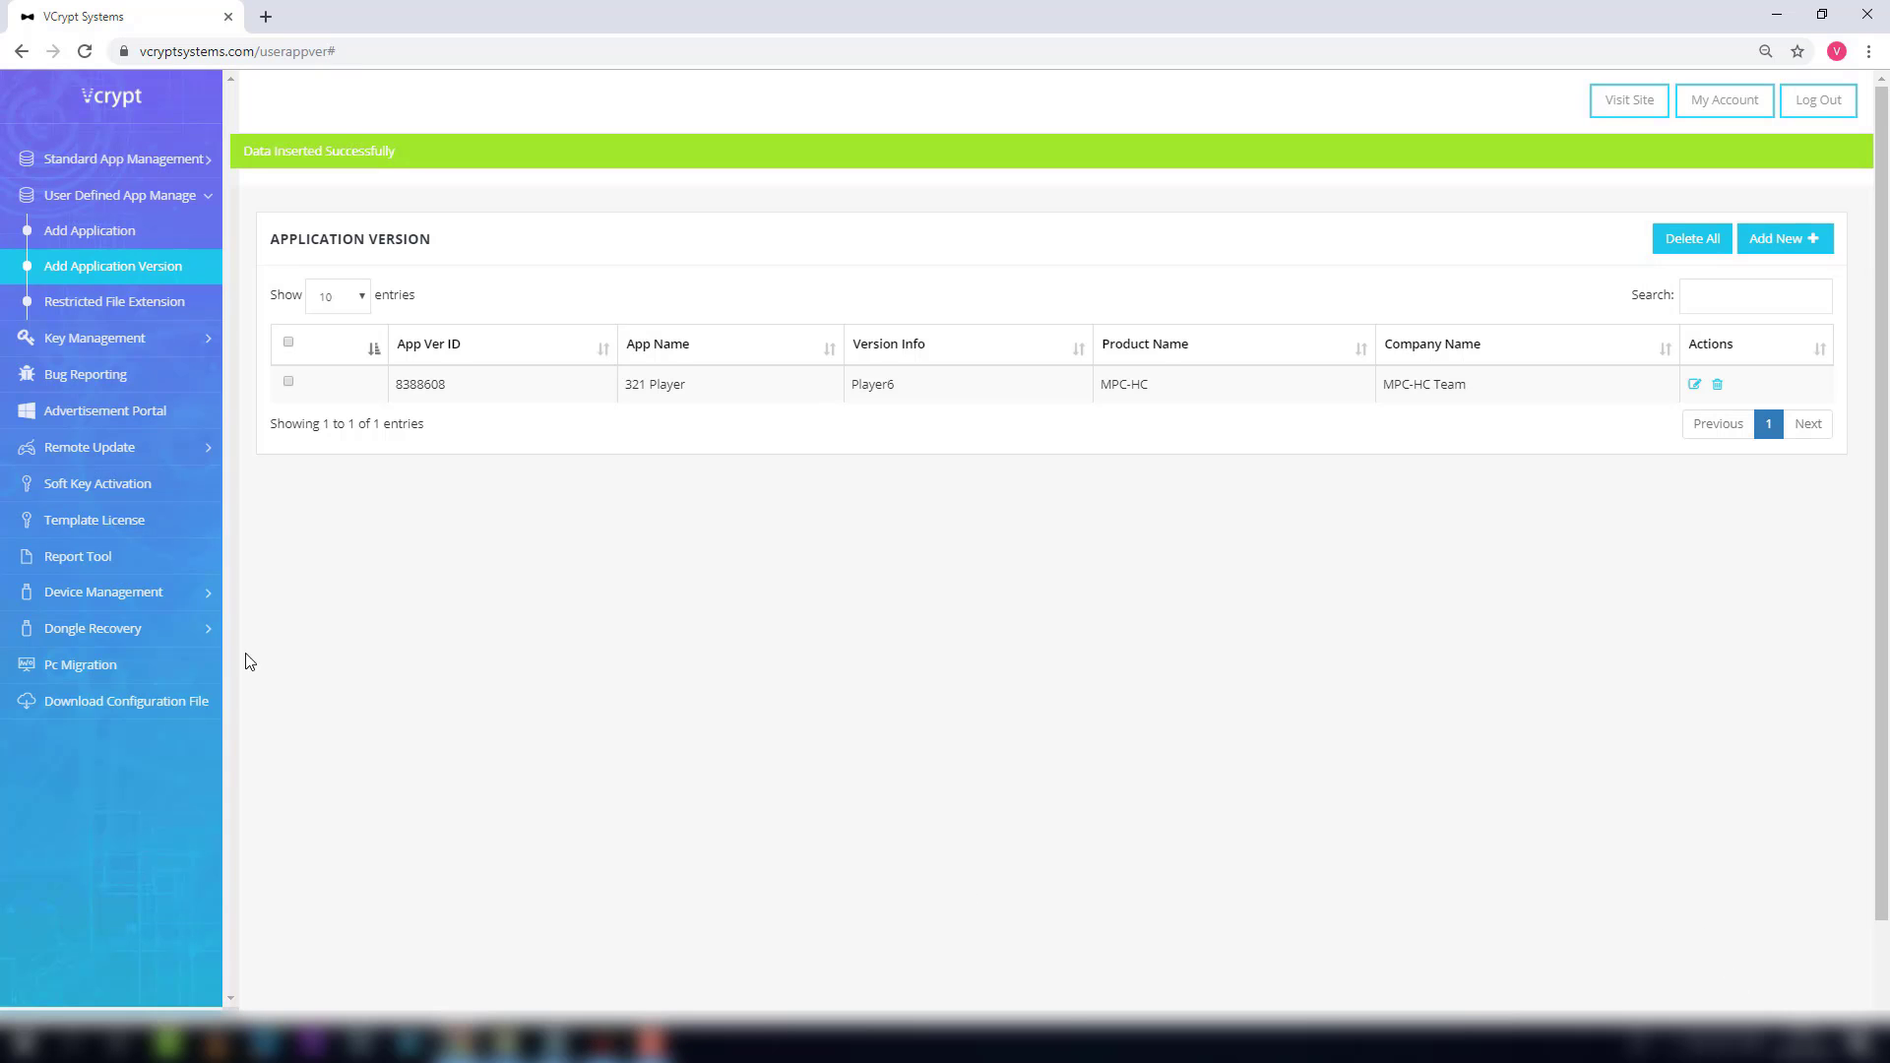
- Start a new restricted file extension entry with batch name 2017 and application name 321 Player
click(114, 302)
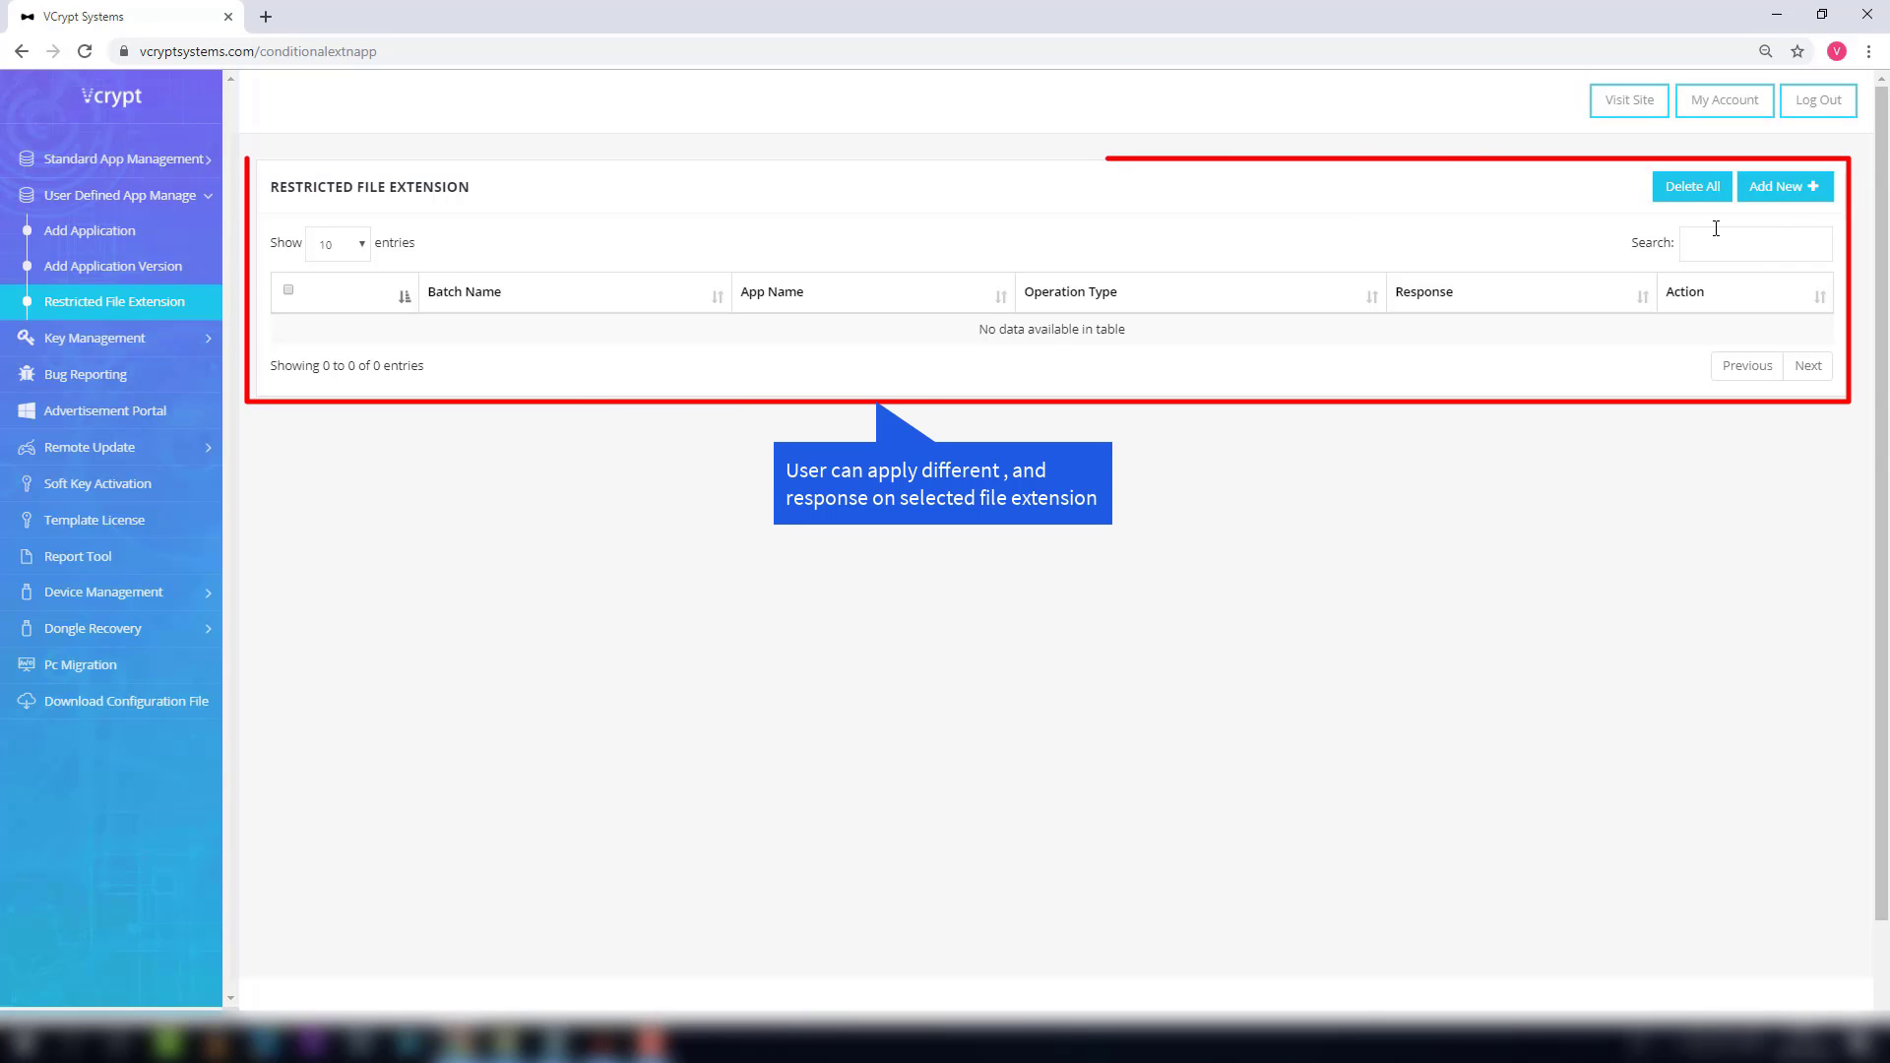
click(1777, 187)
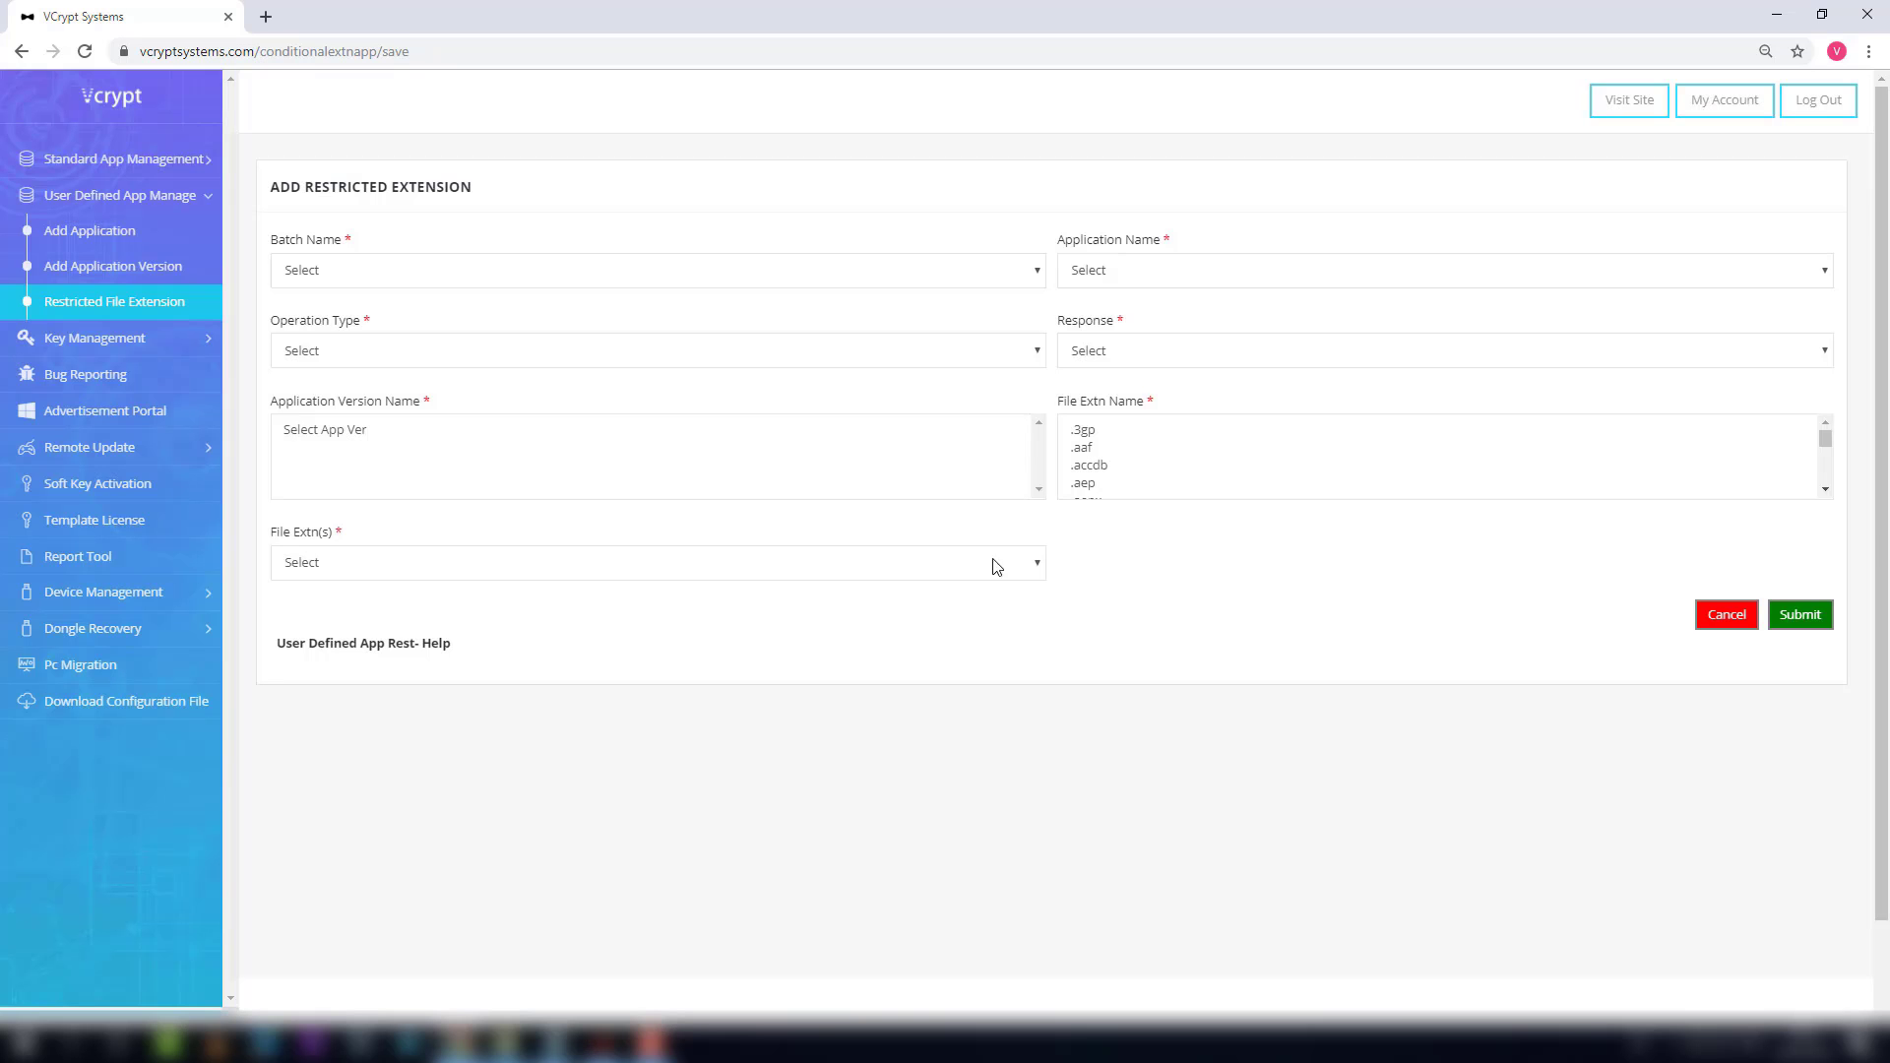
click(390, 275)
click(382, 313)
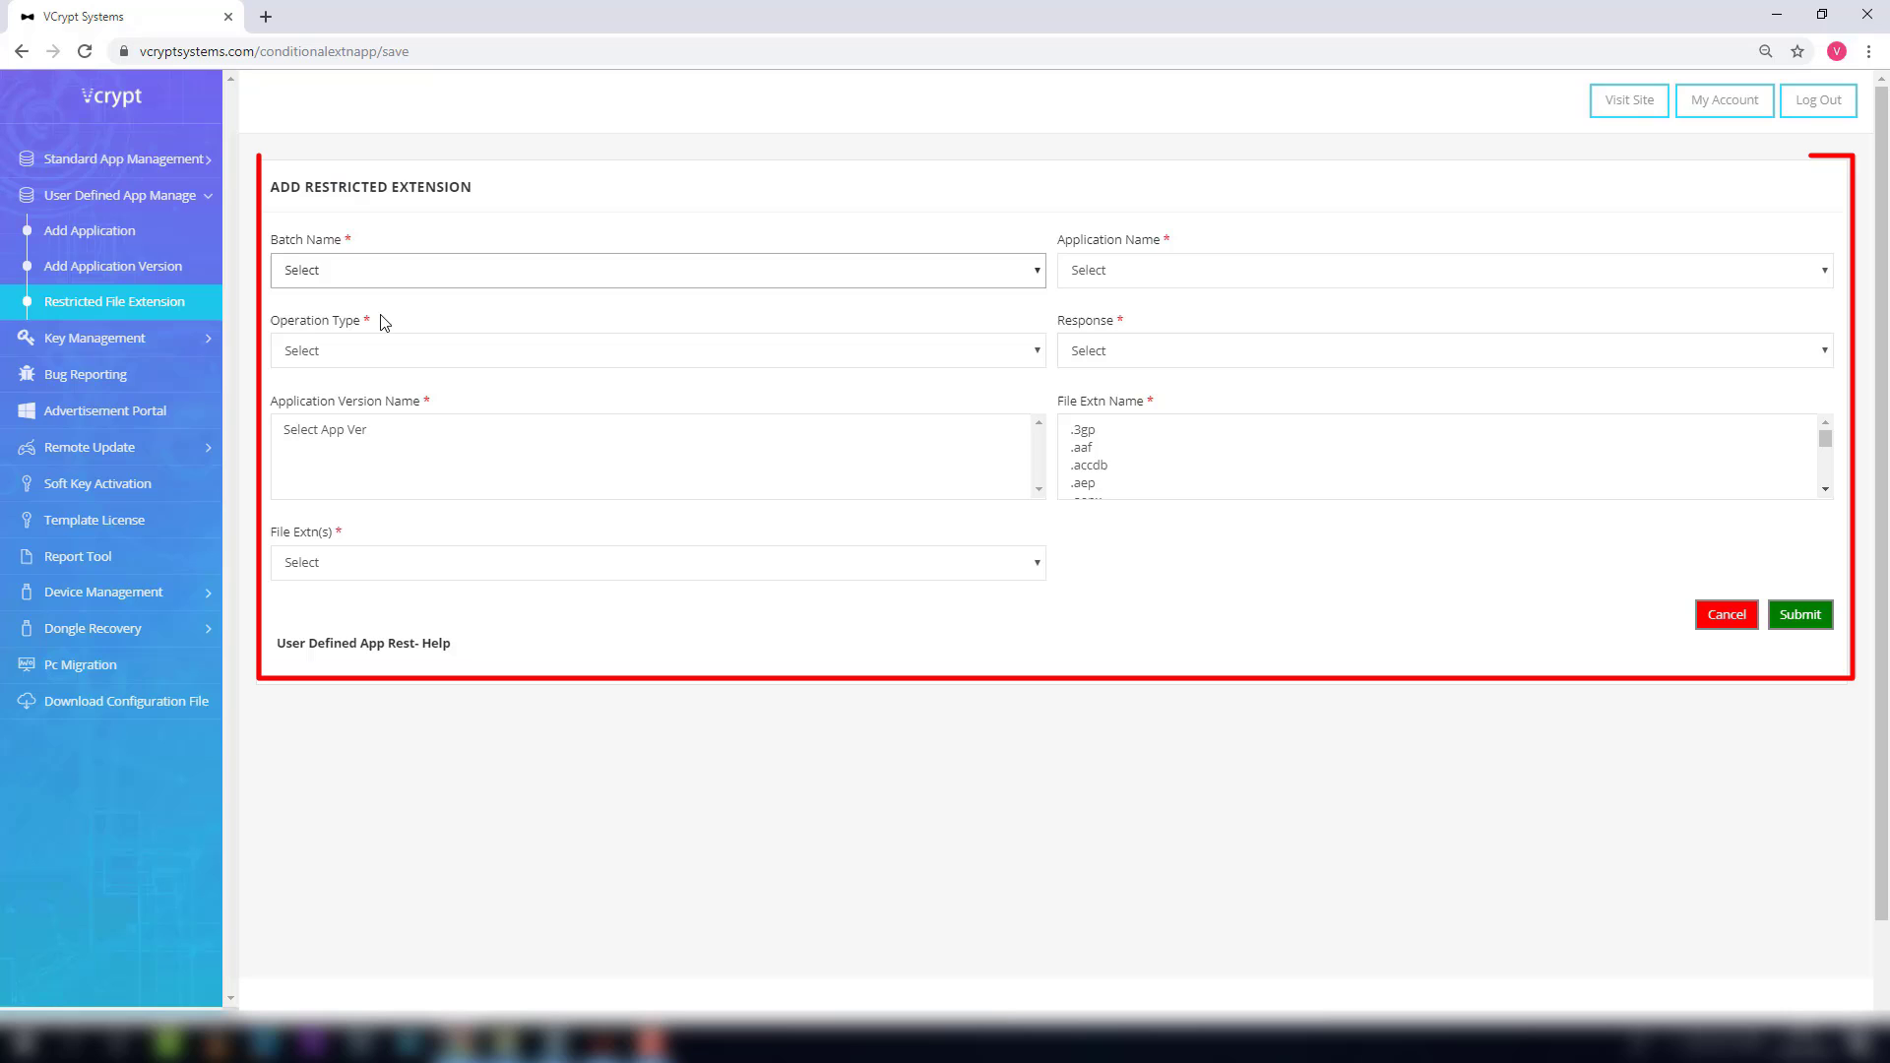
click(1162, 276)
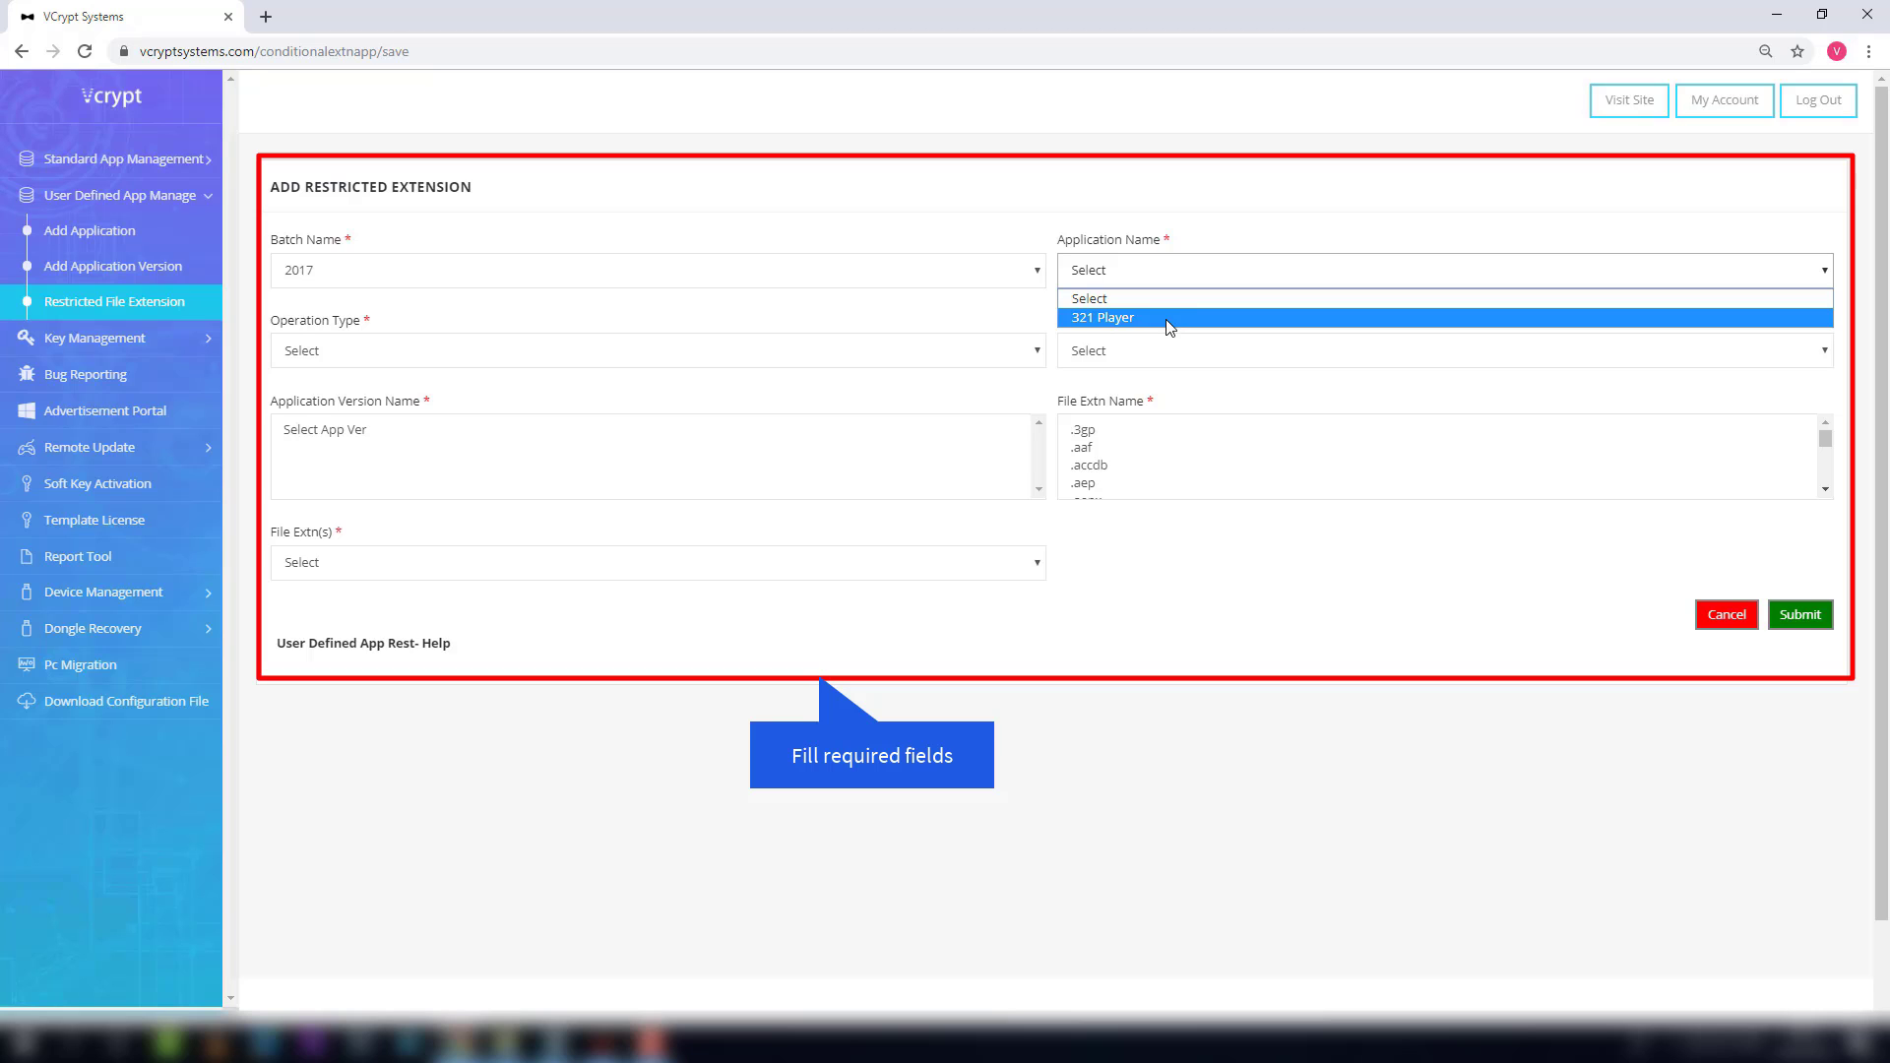
click(1169, 317)
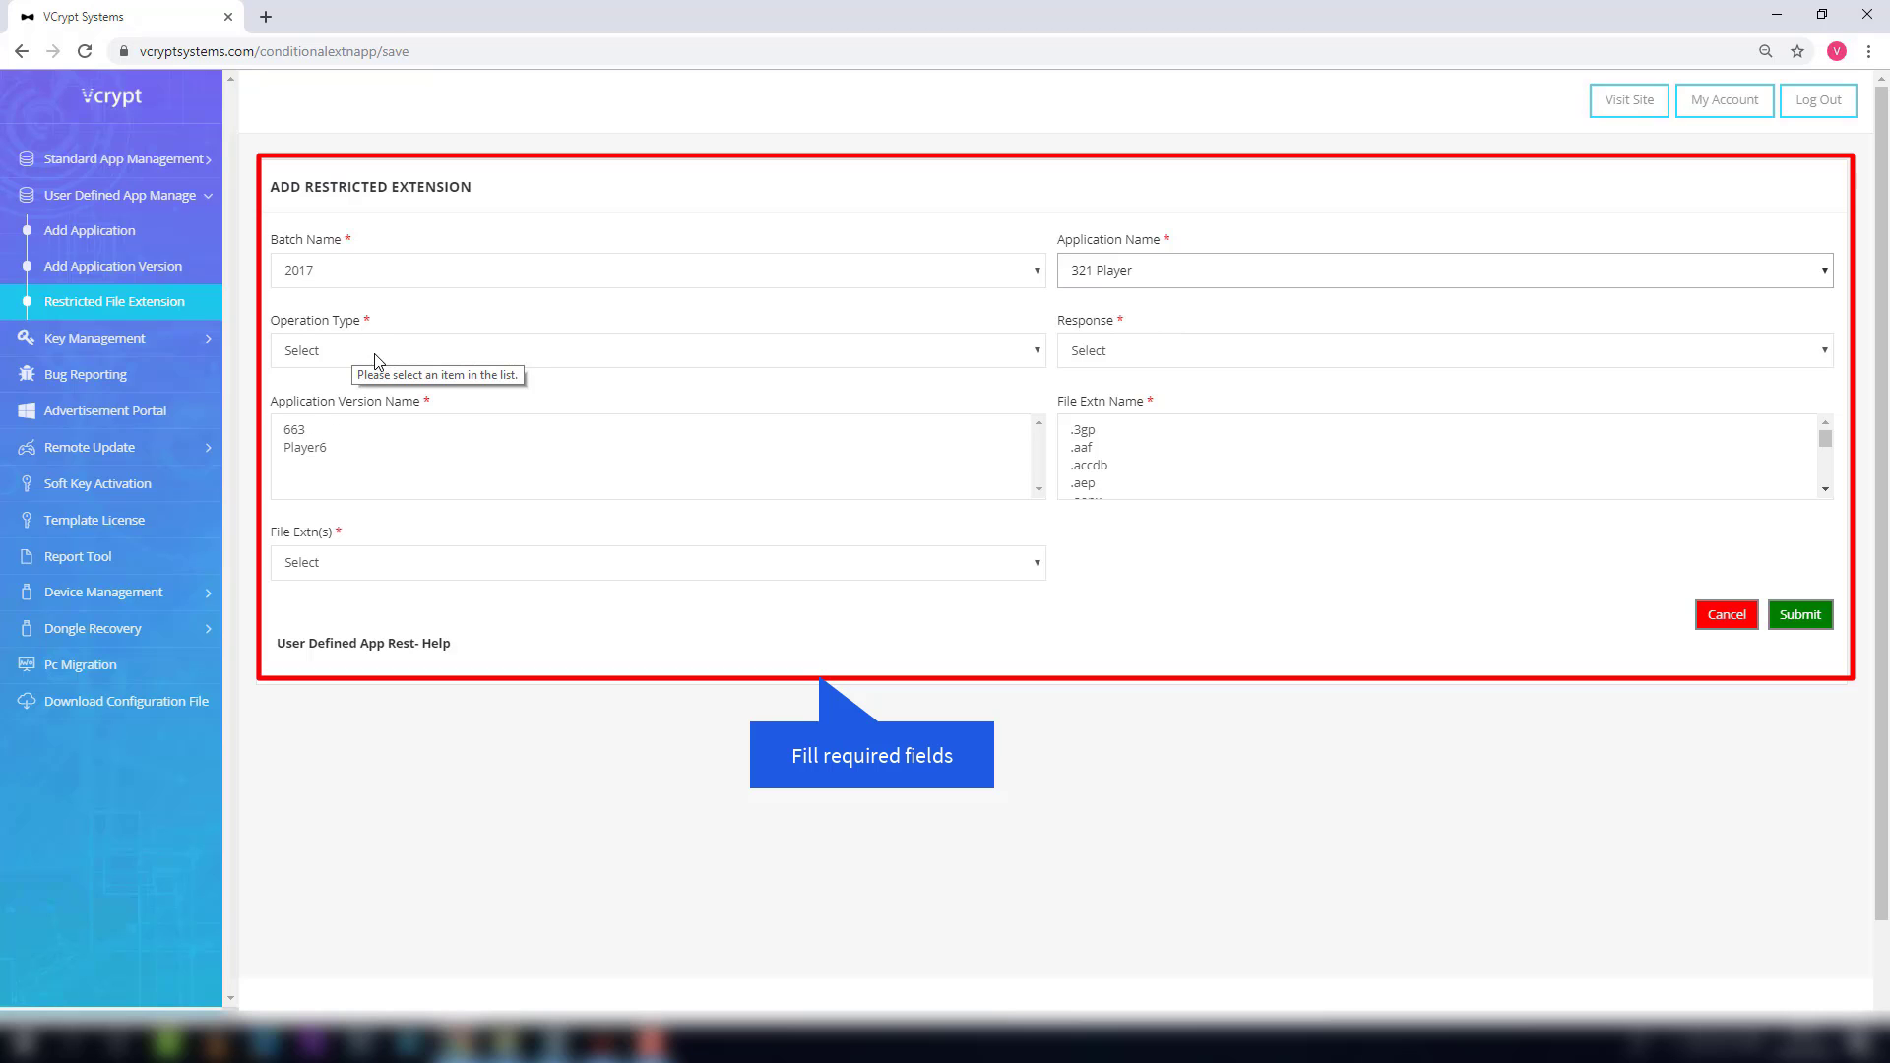
- Set the restriction's operation type to File Delete and its response to Applicaion crash
click(413, 355)
click(390, 391)
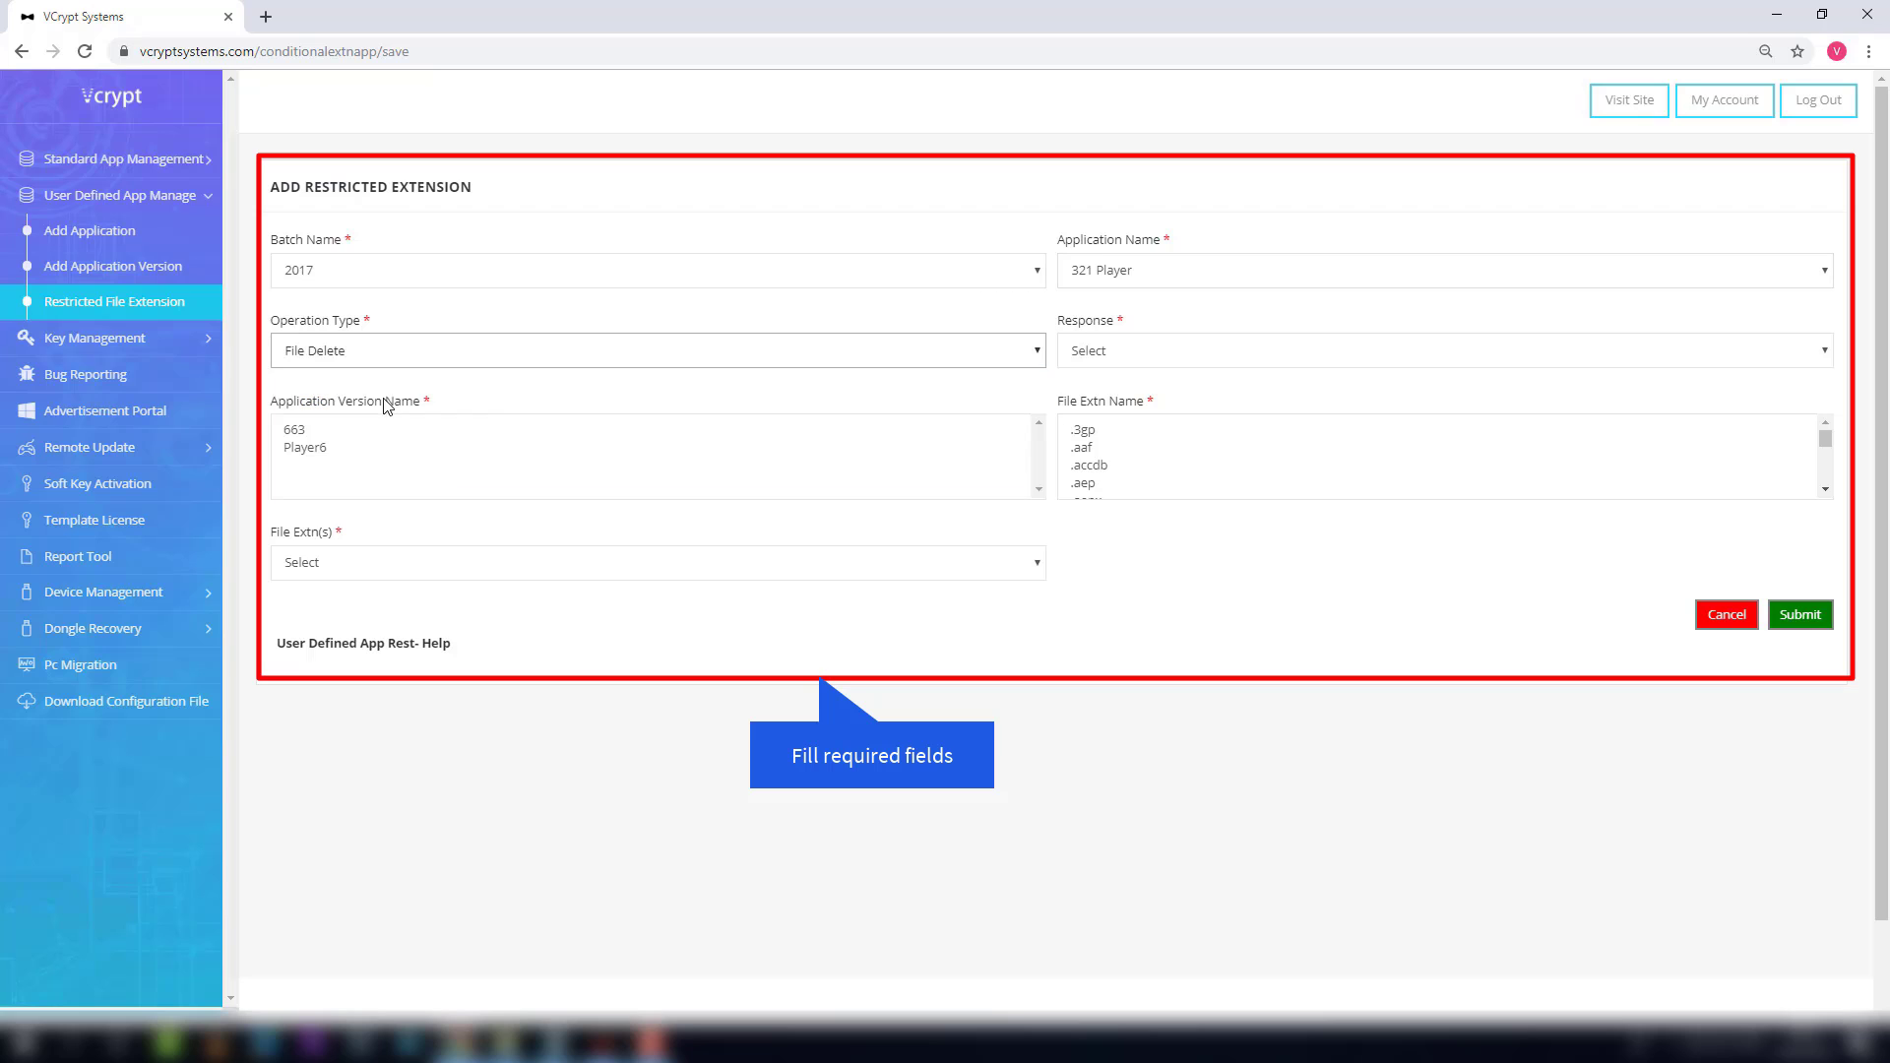
click(1208, 352)
click(1201, 390)
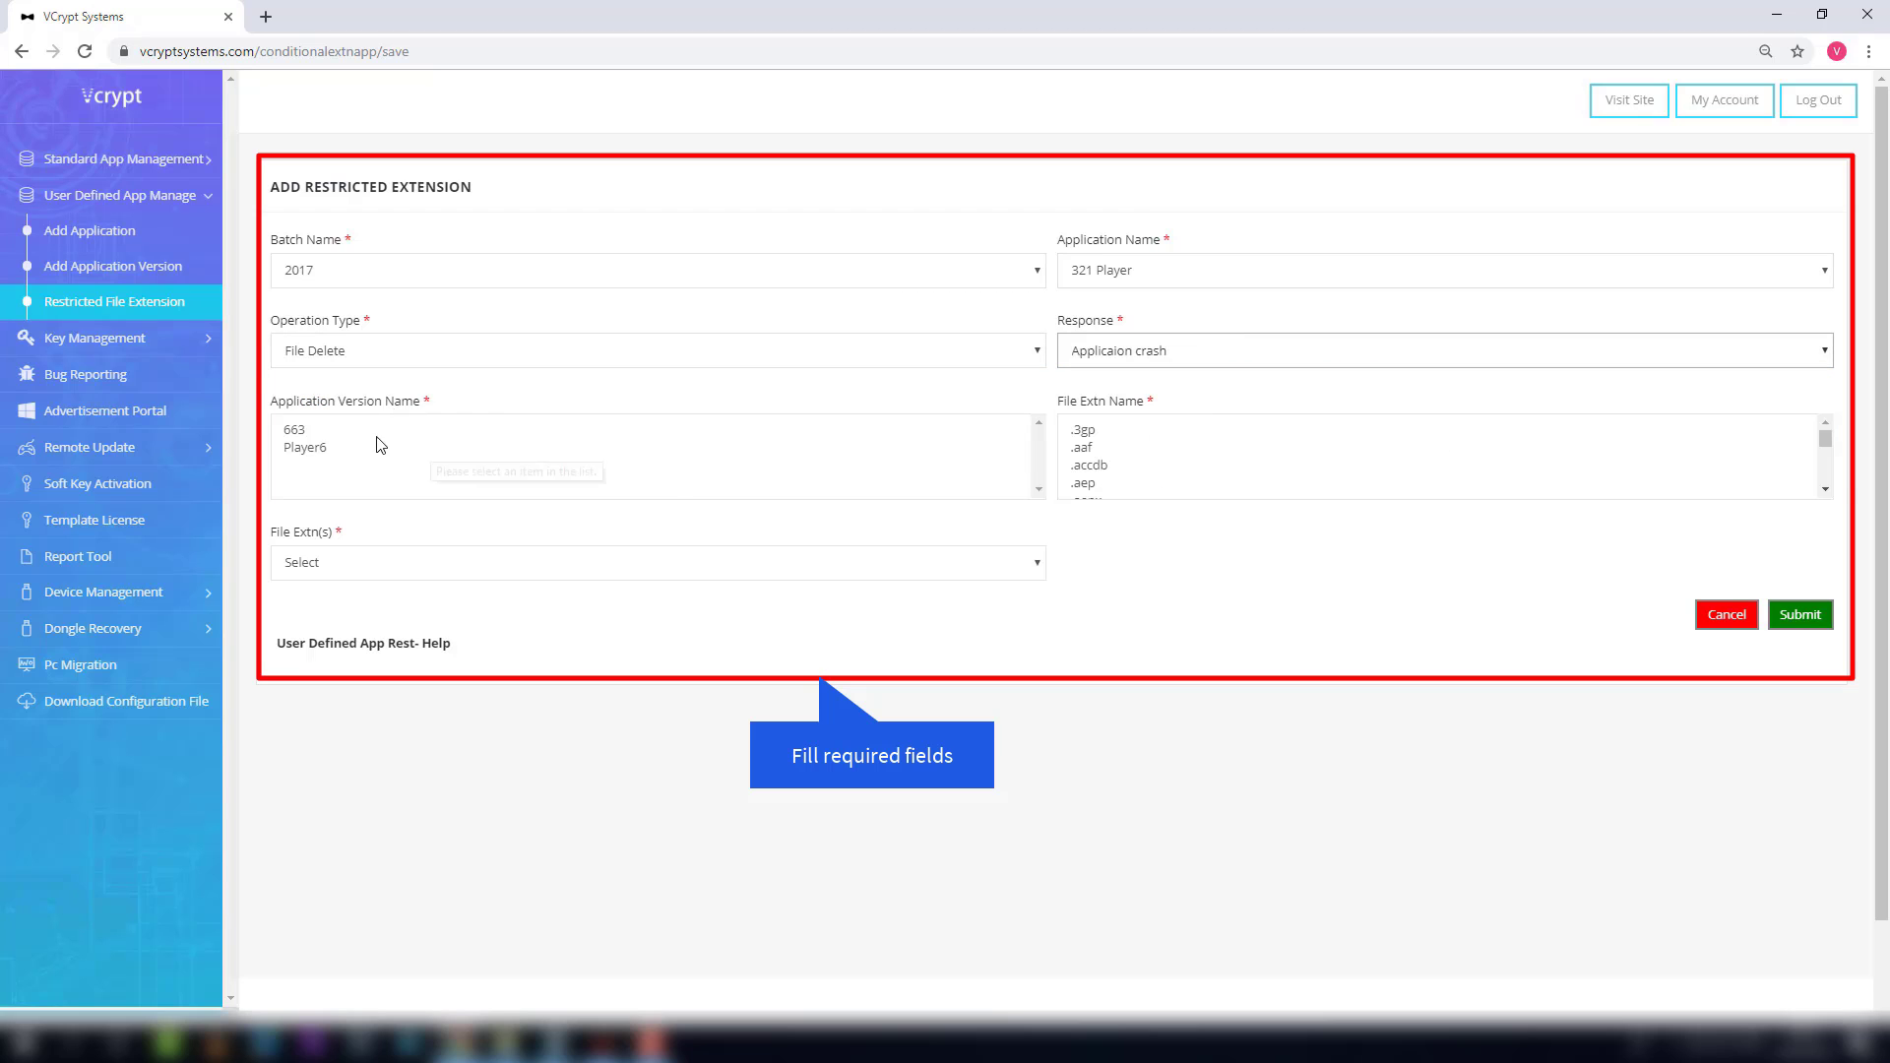
- Select application version Player6 and file extension .3gp, set File Extn(s) to Include, and submit the restriction
click(329, 450)
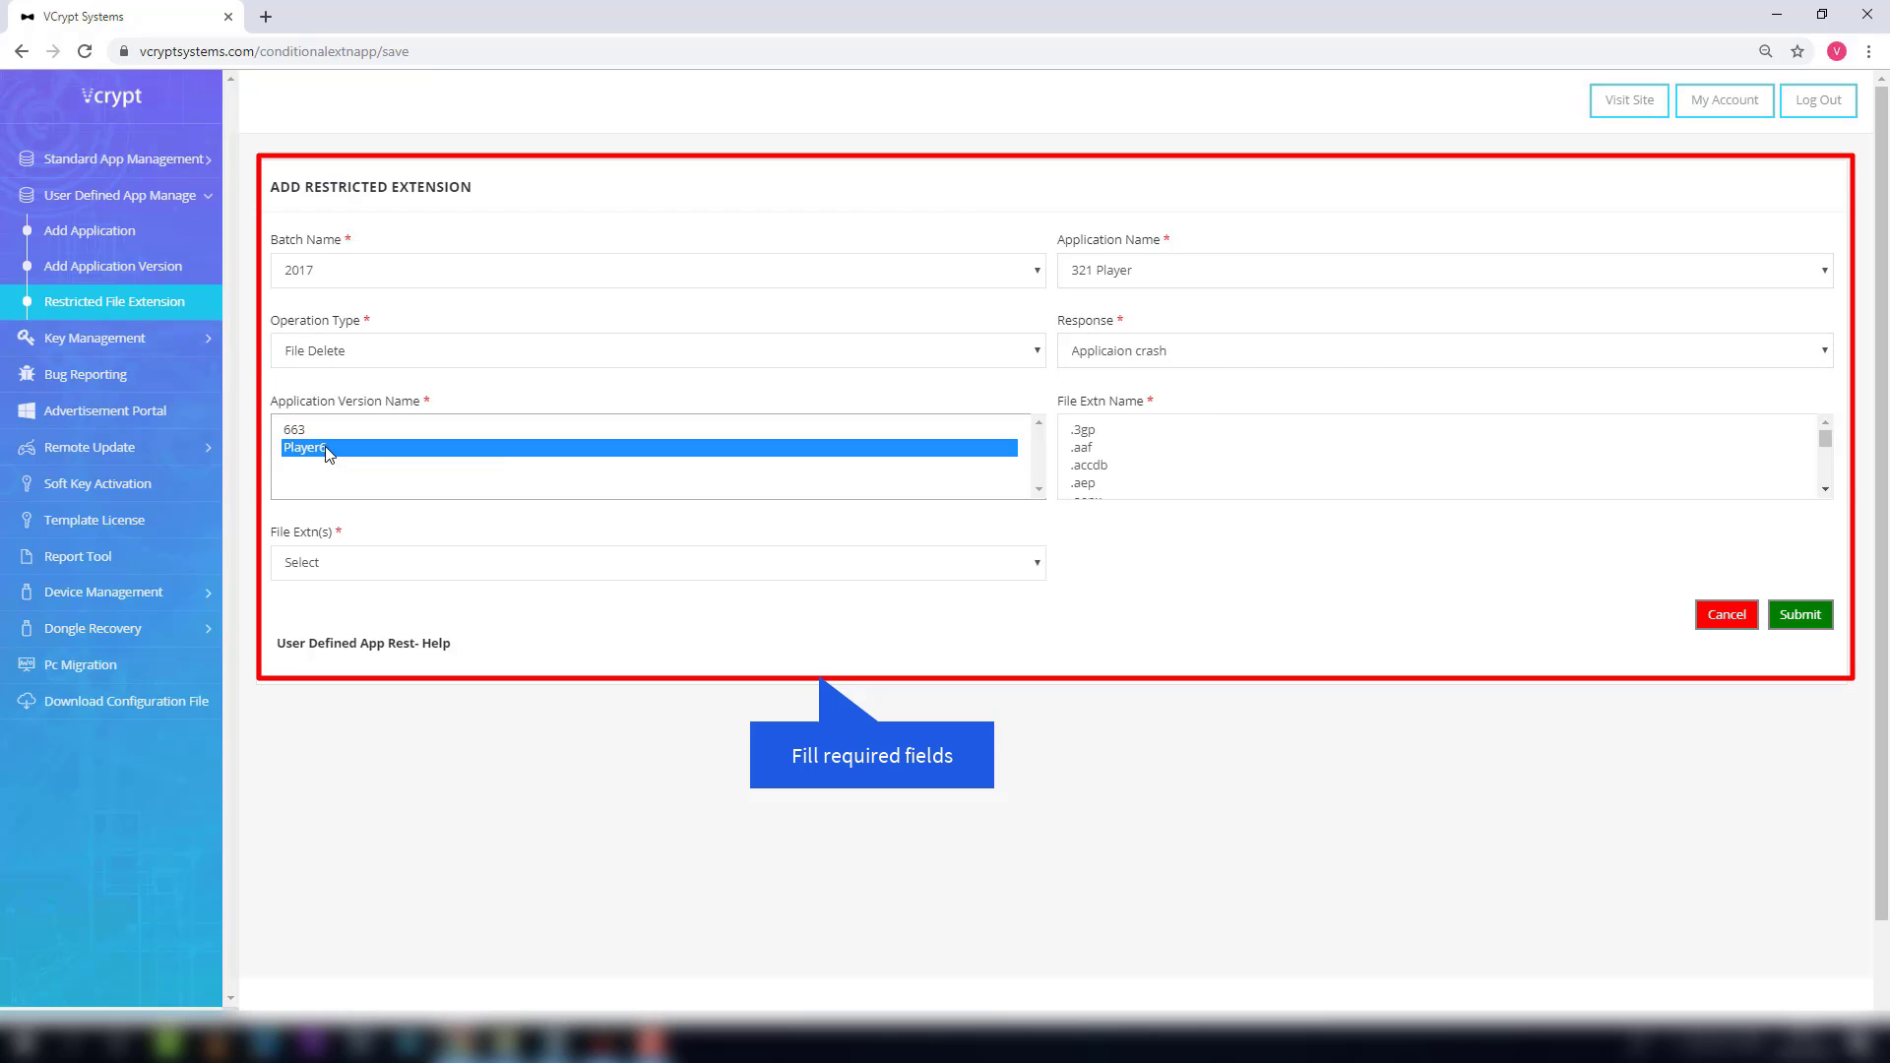
click(1110, 433)
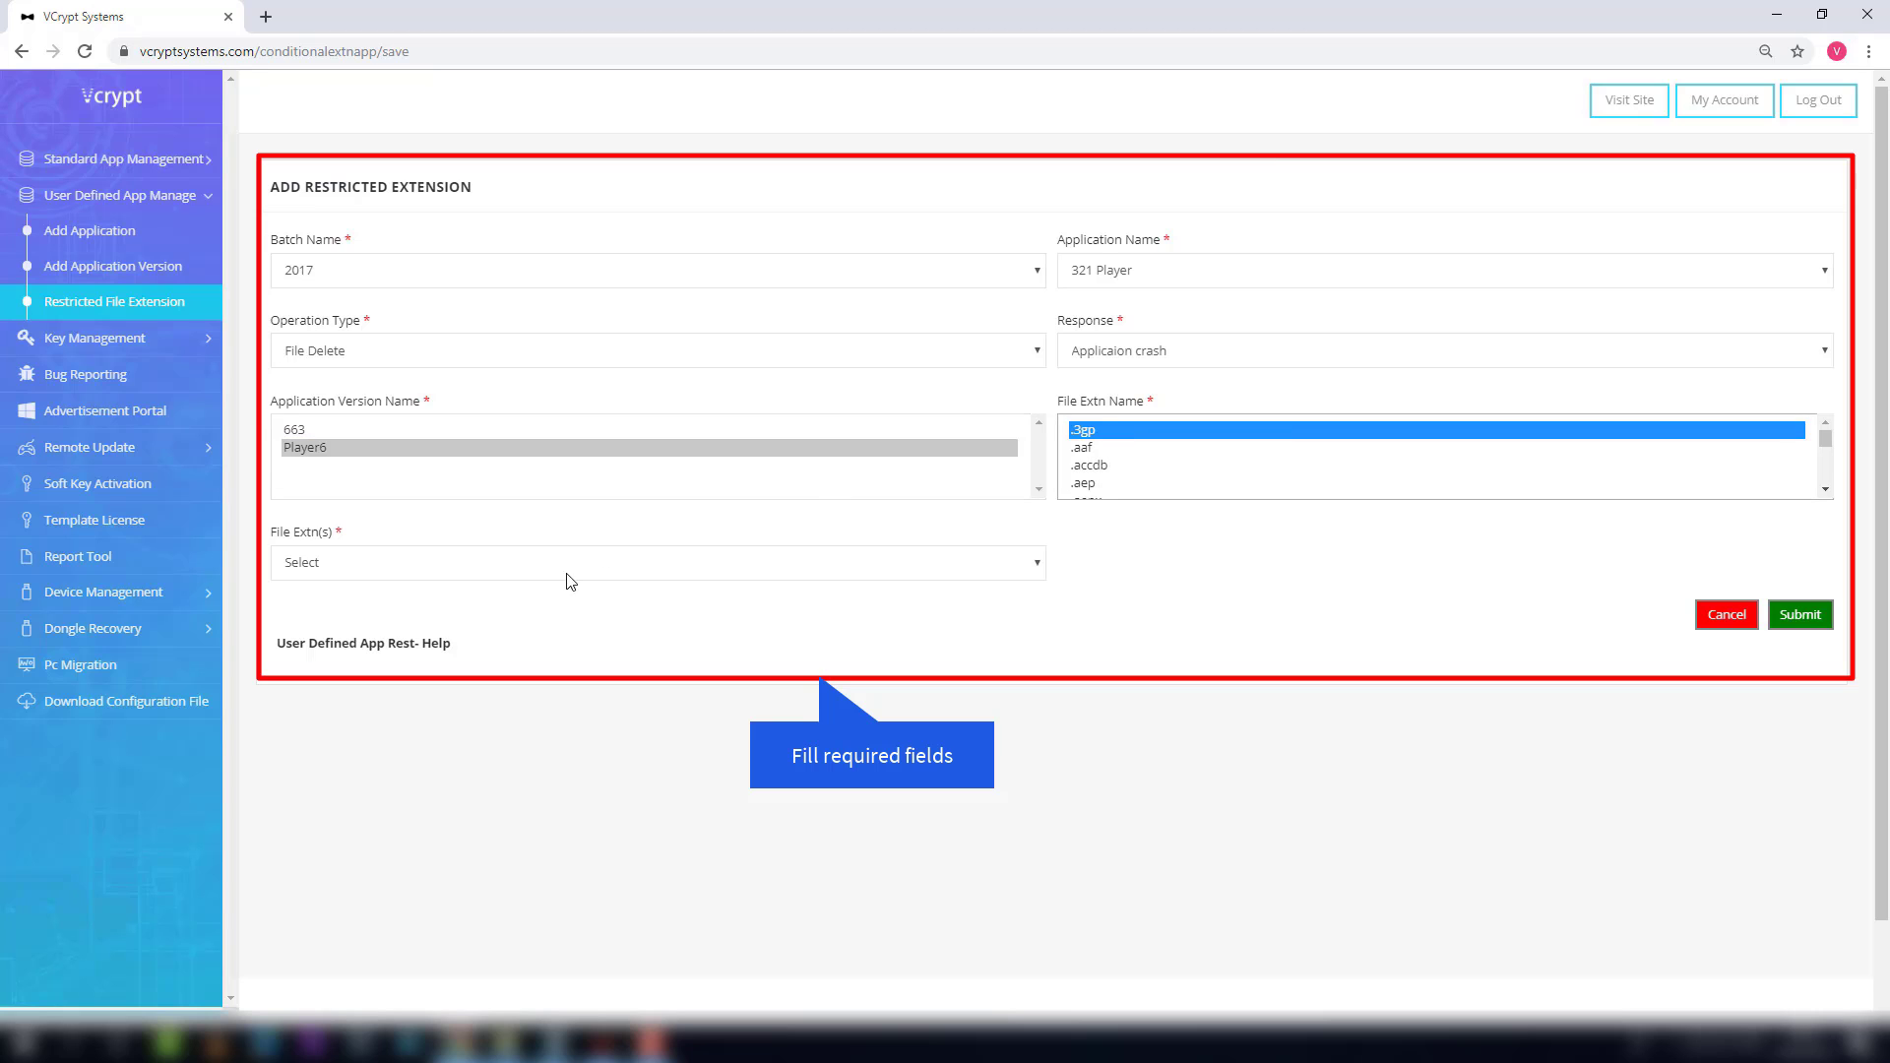
click(1037, 567)
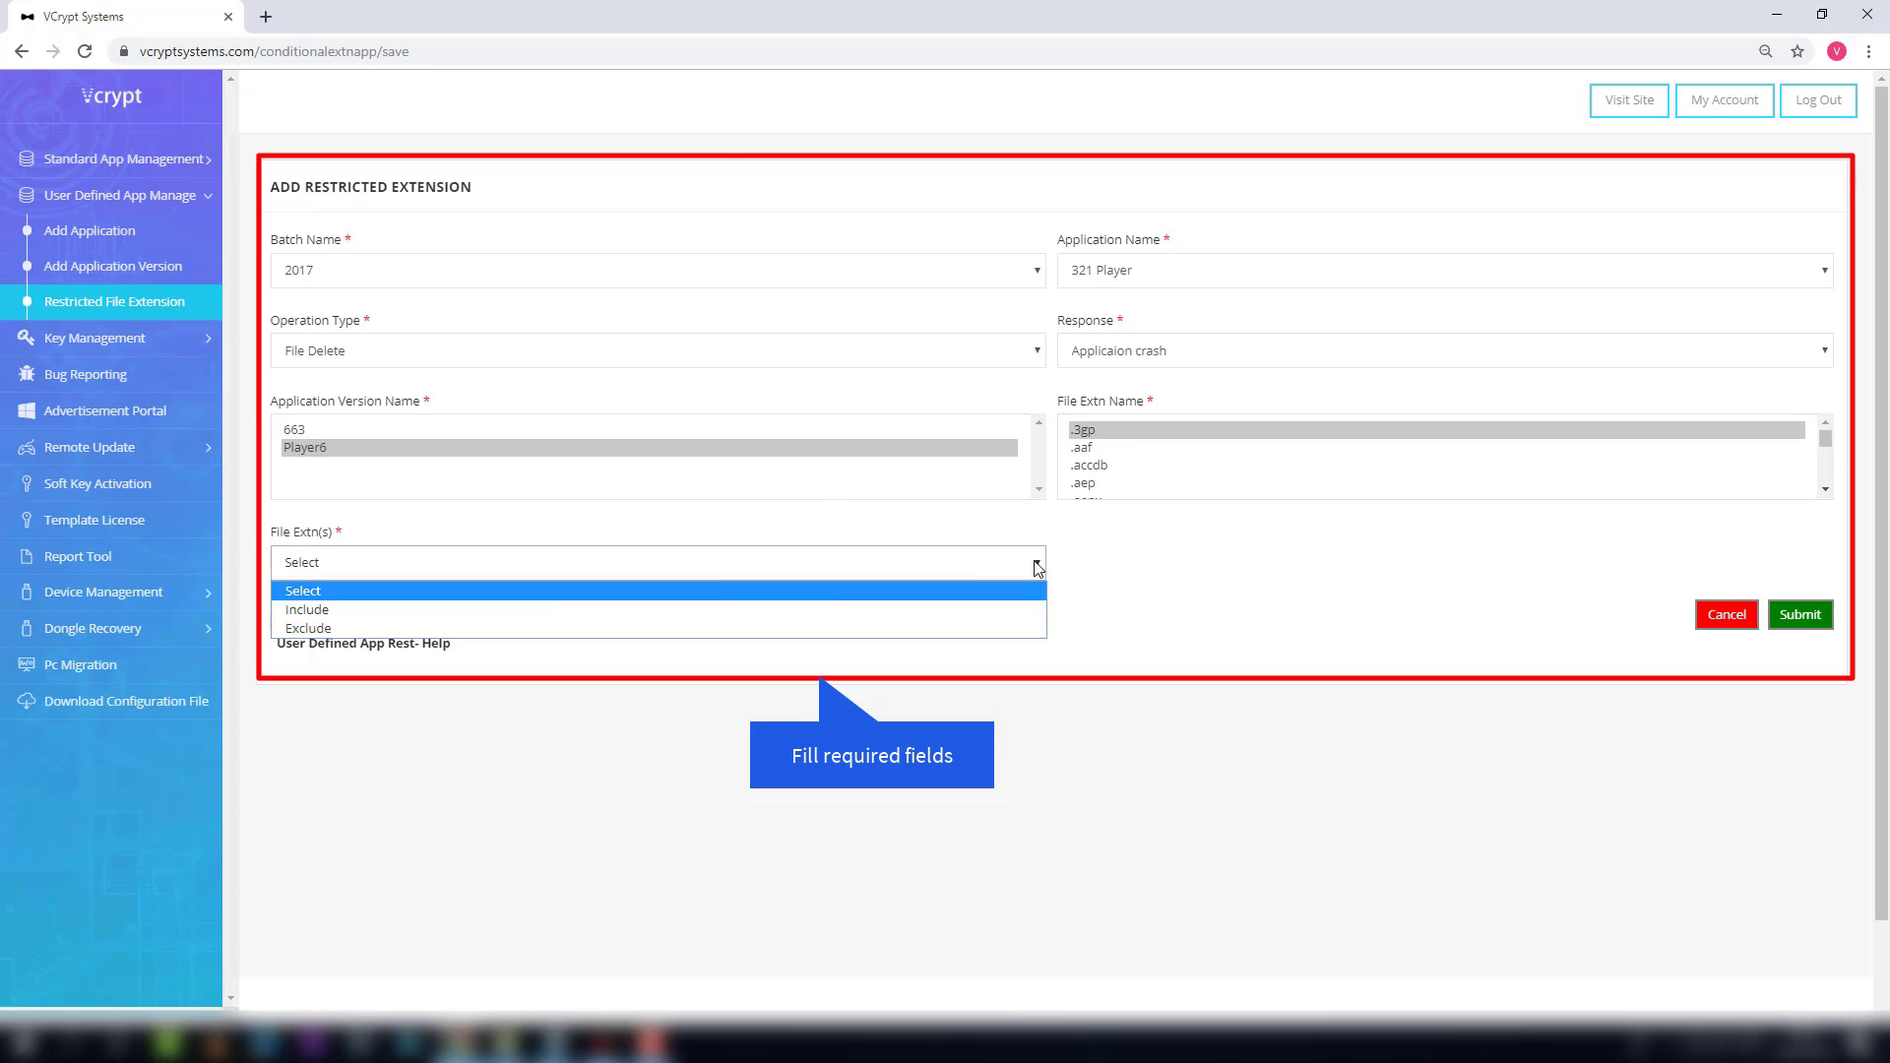
click(678, 611)
click(1797, 617)
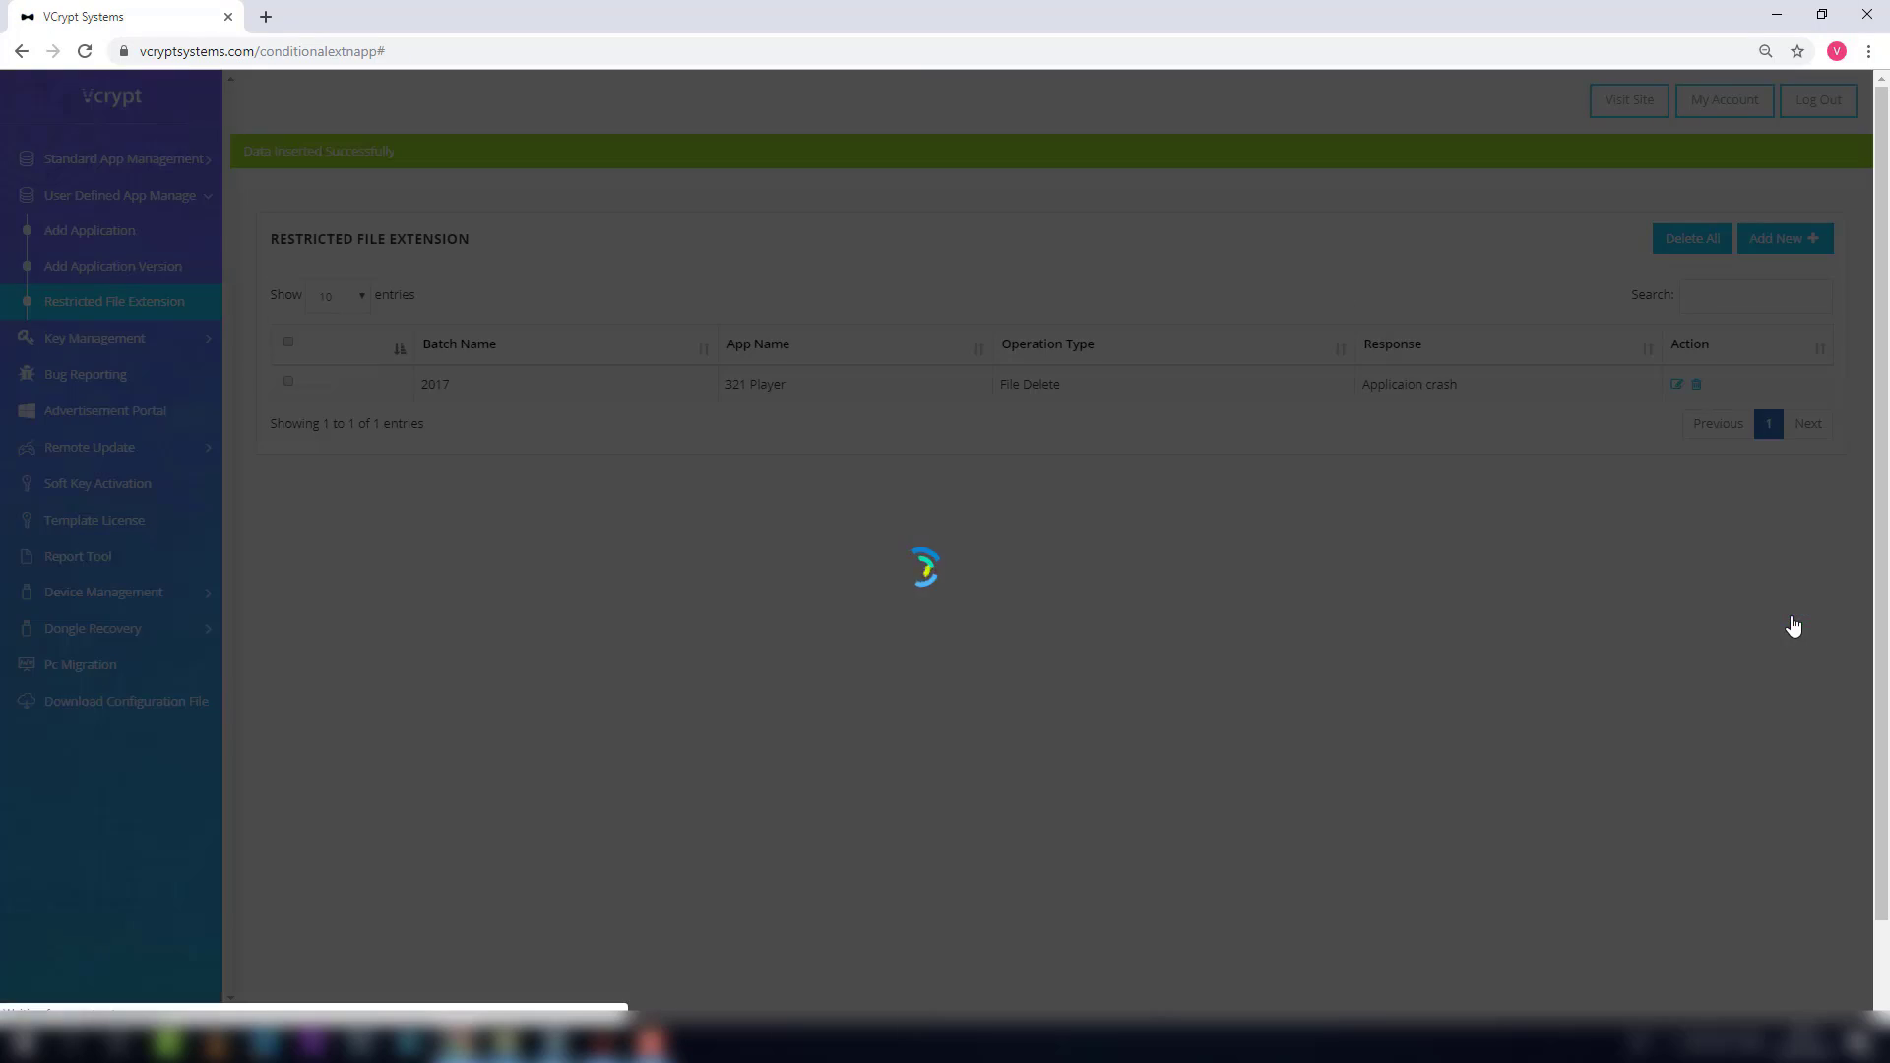
- Open the 321 Player user application for editing, rename it 321Player and choose Multimedia as its domain
click(126, 233)
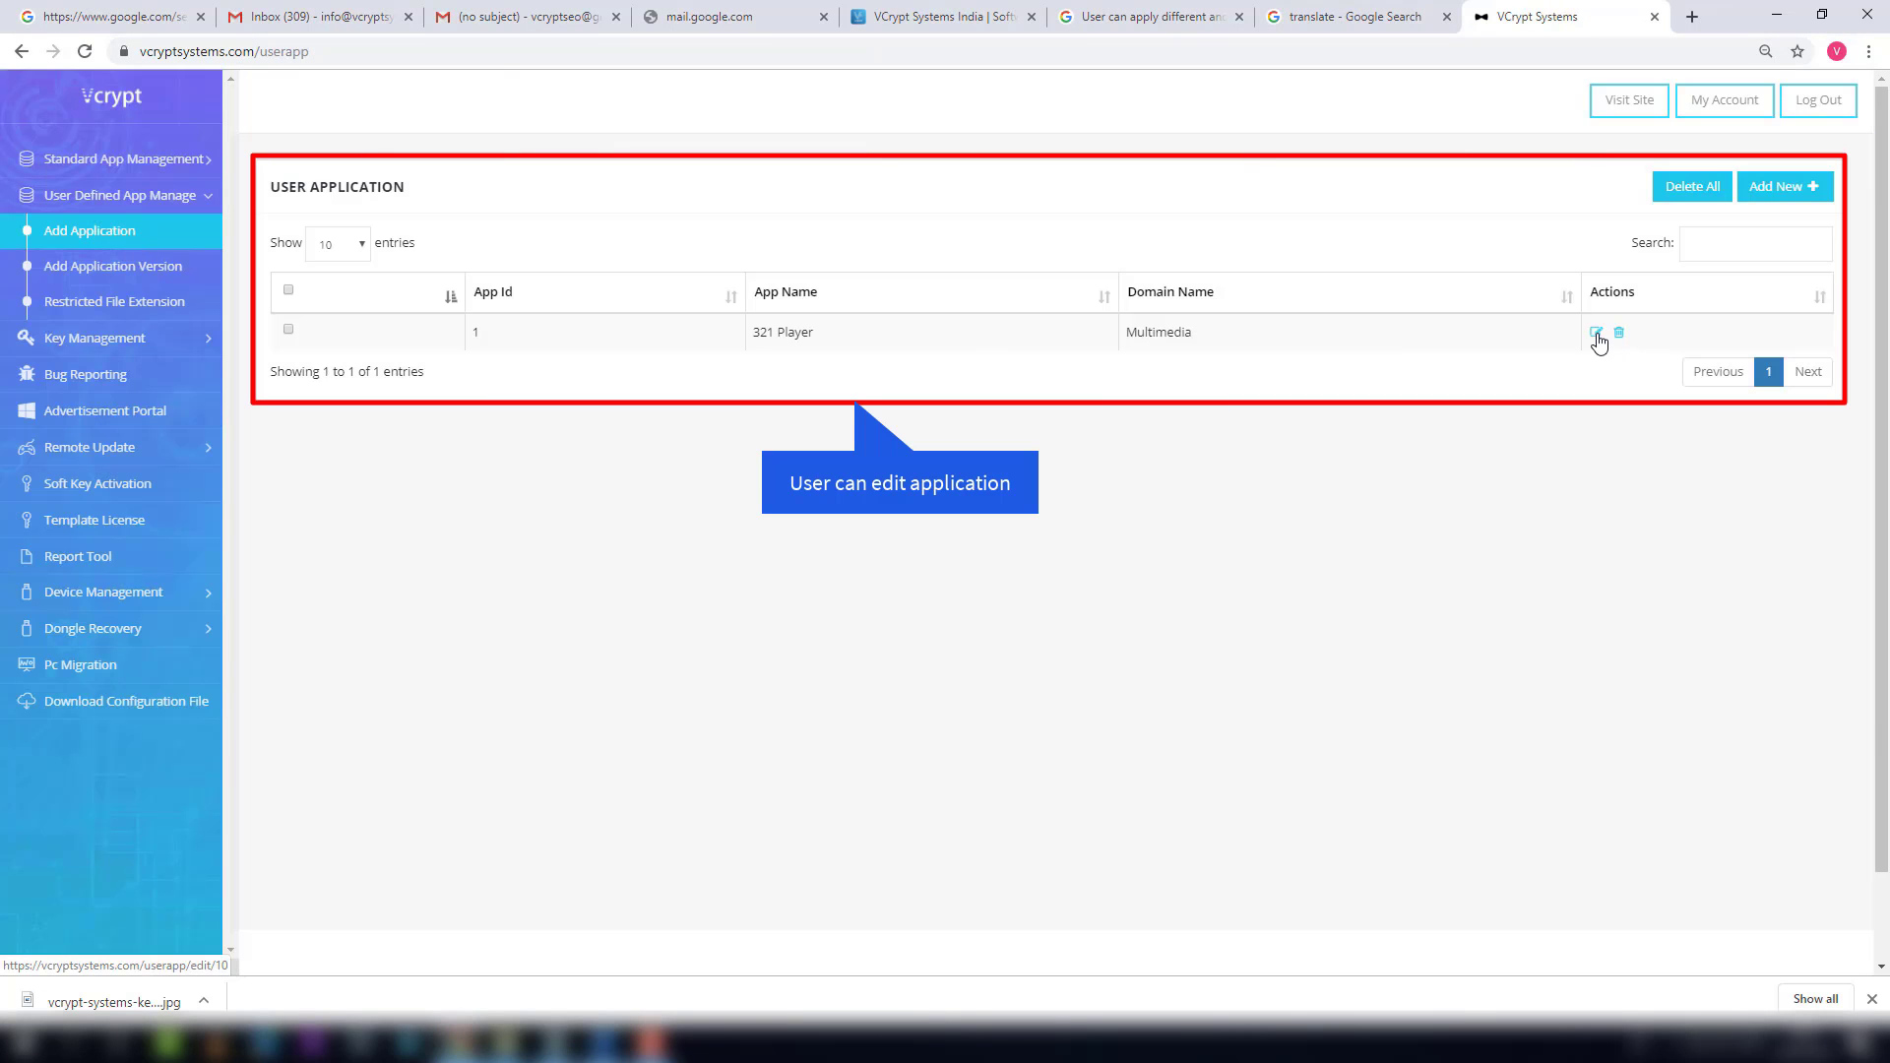
click(1596, 335)
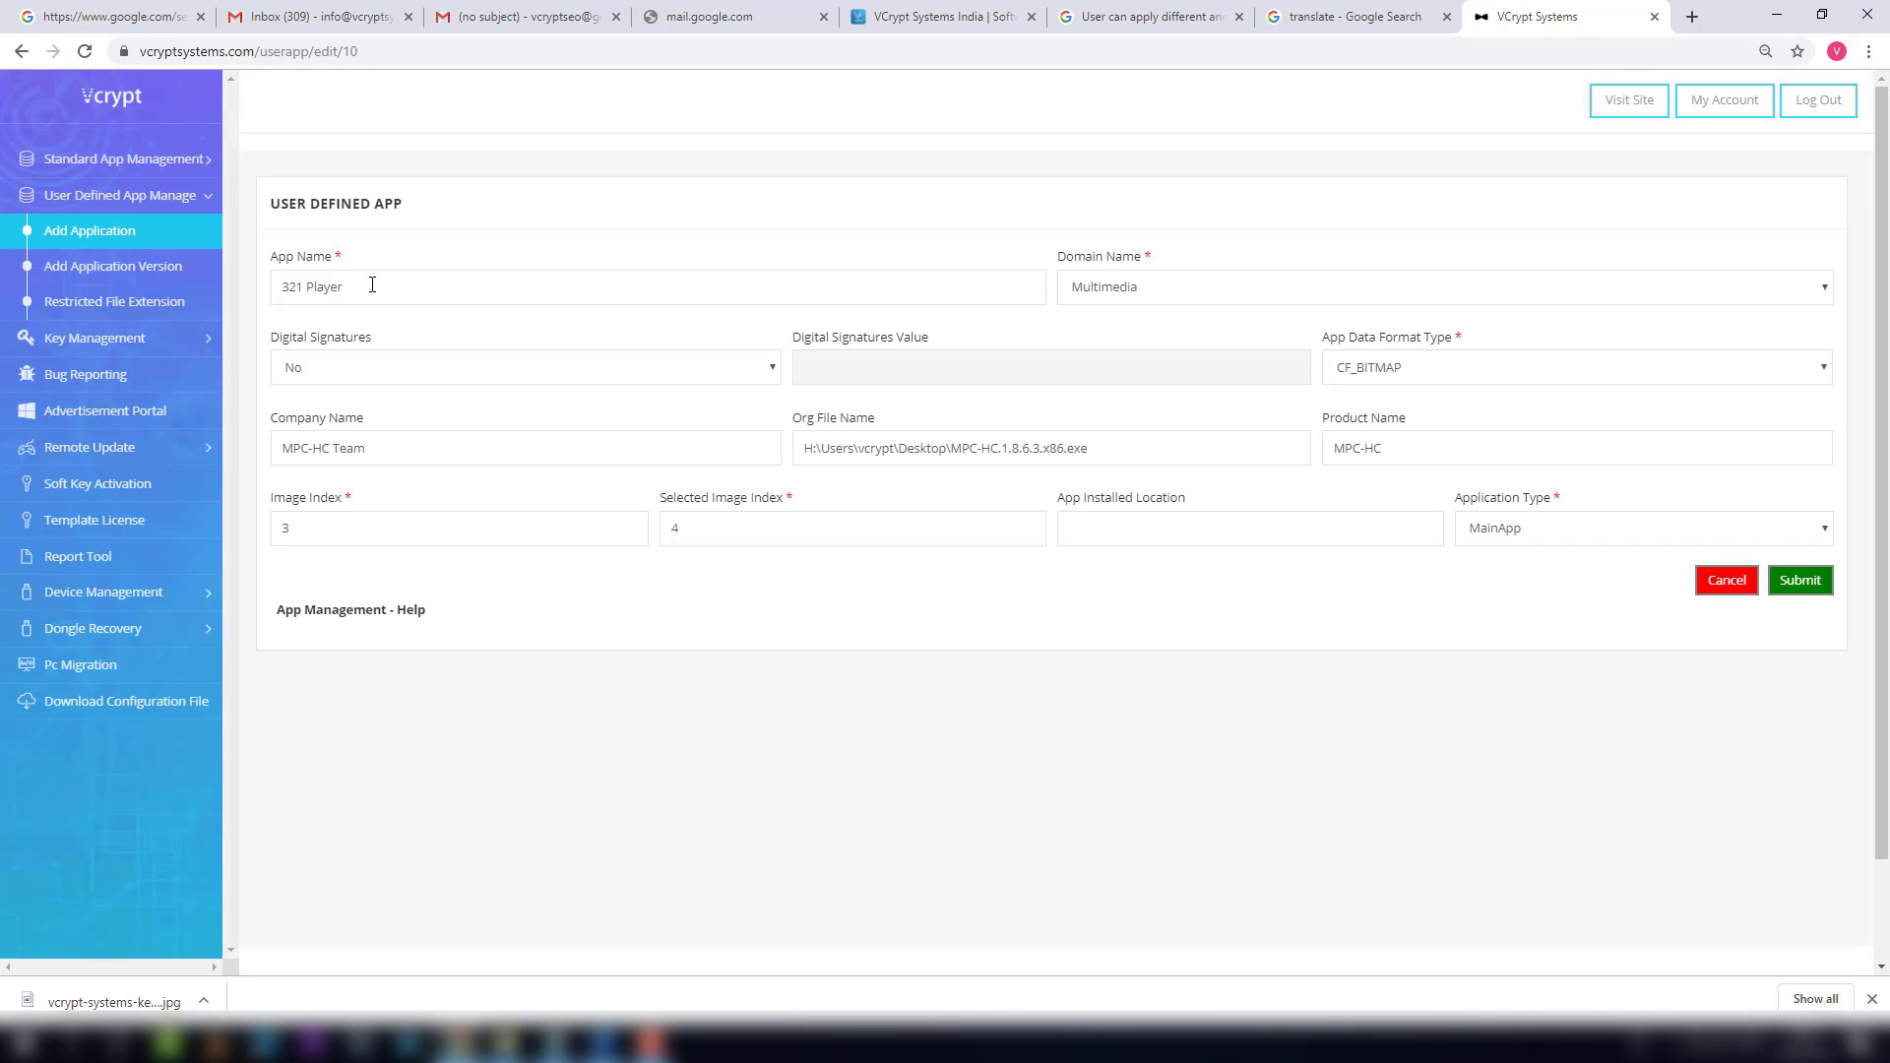
drag(372, 284, 269, 296)
text(321)
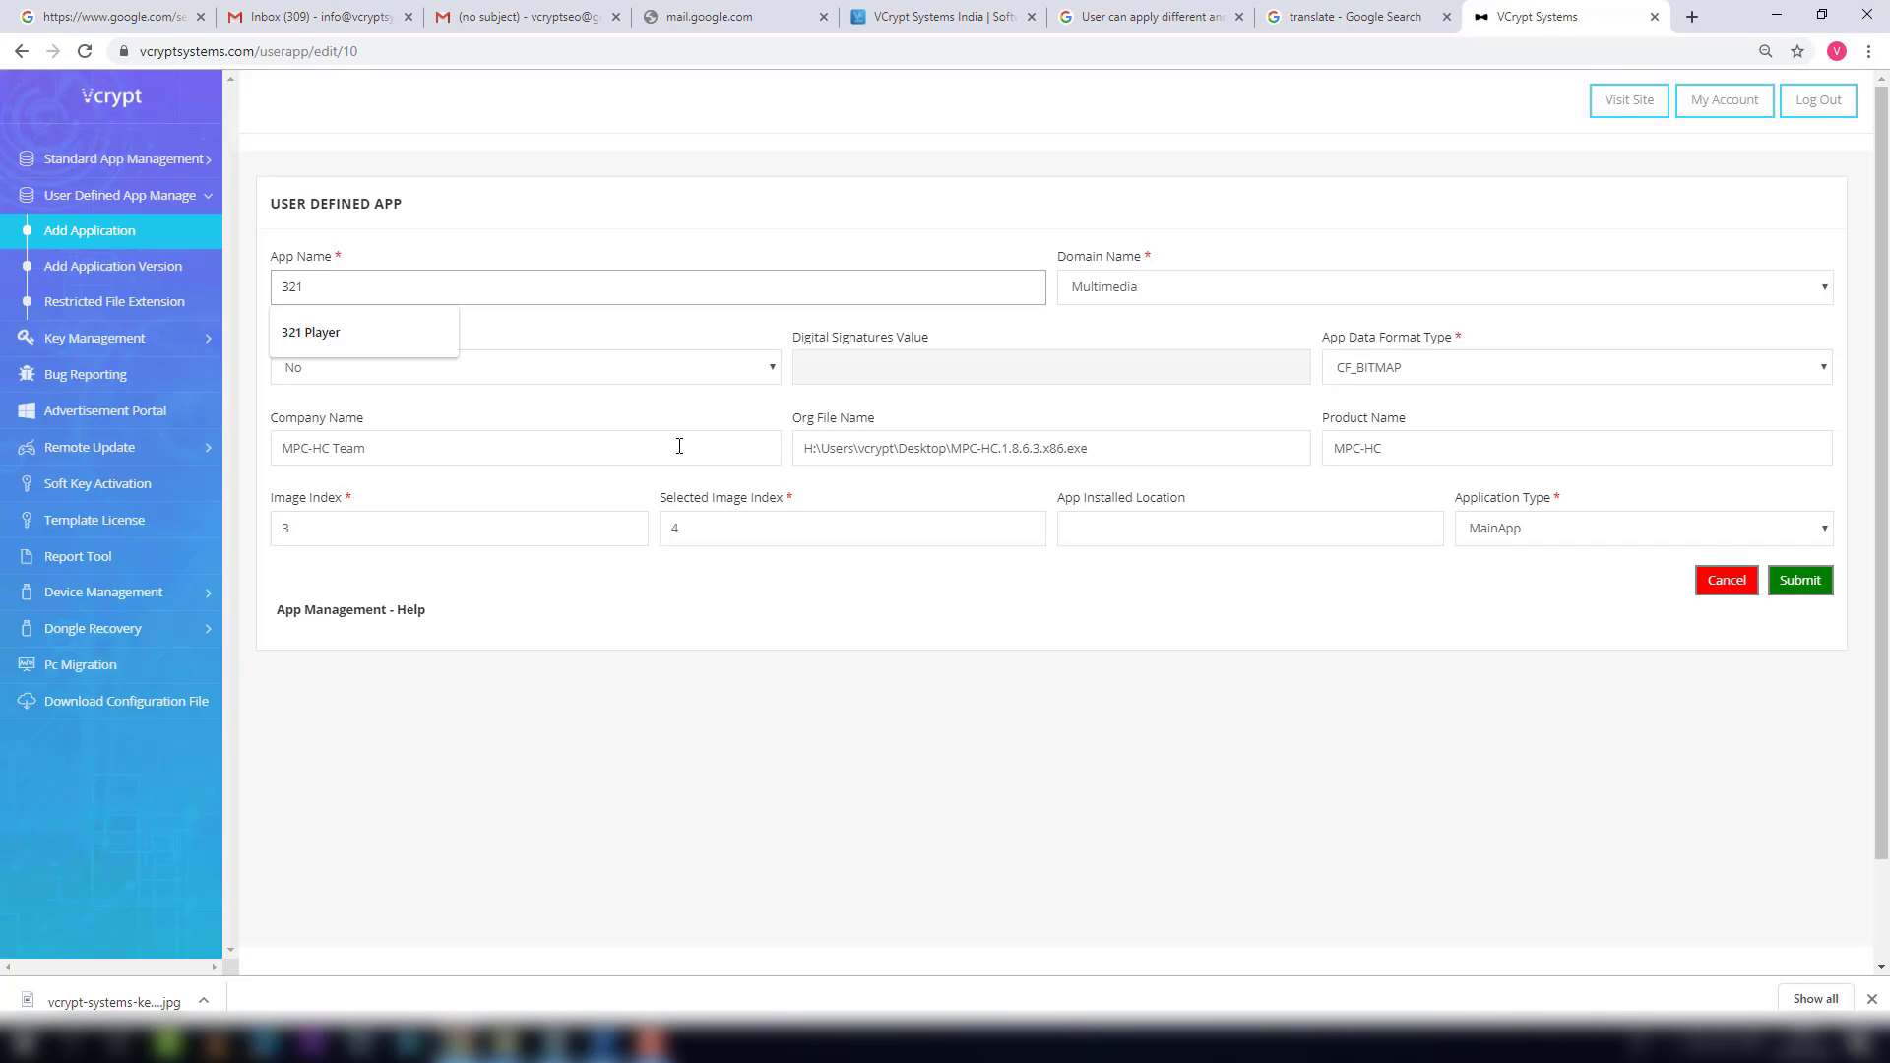
text(Player)
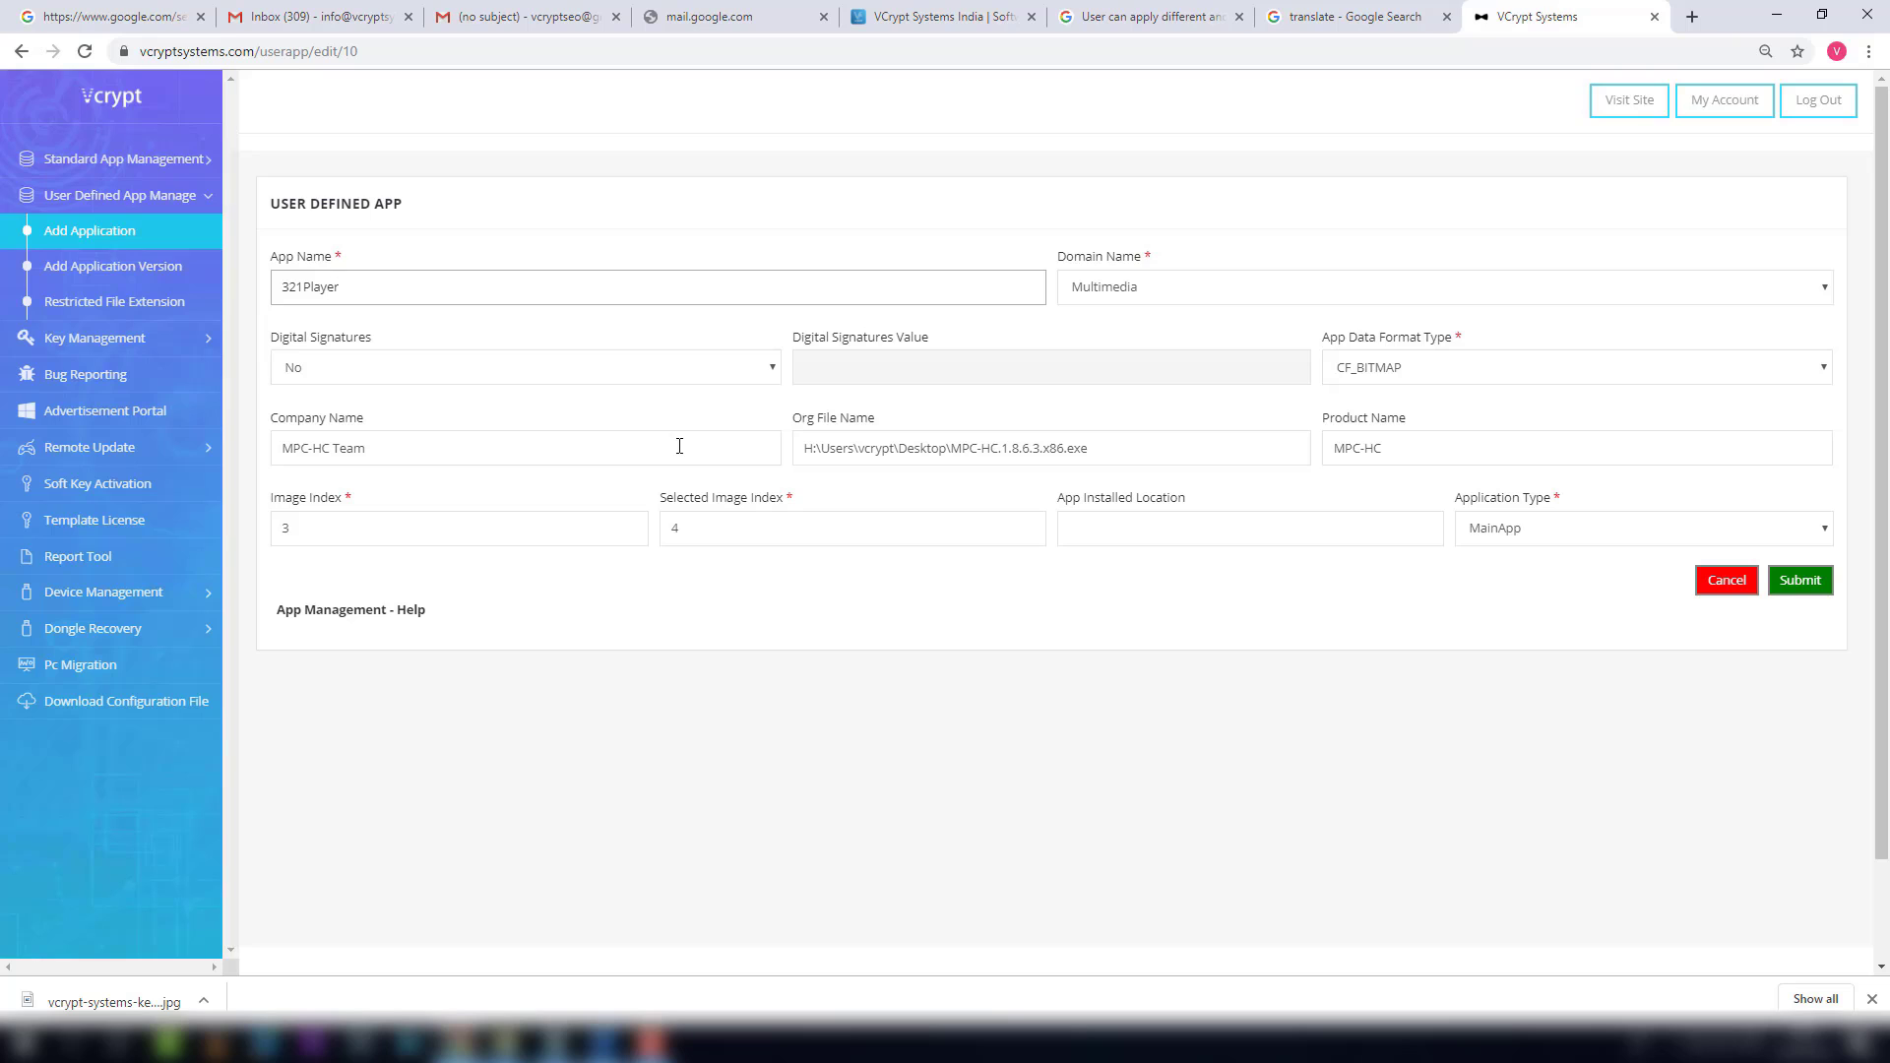
click(1572, 291)
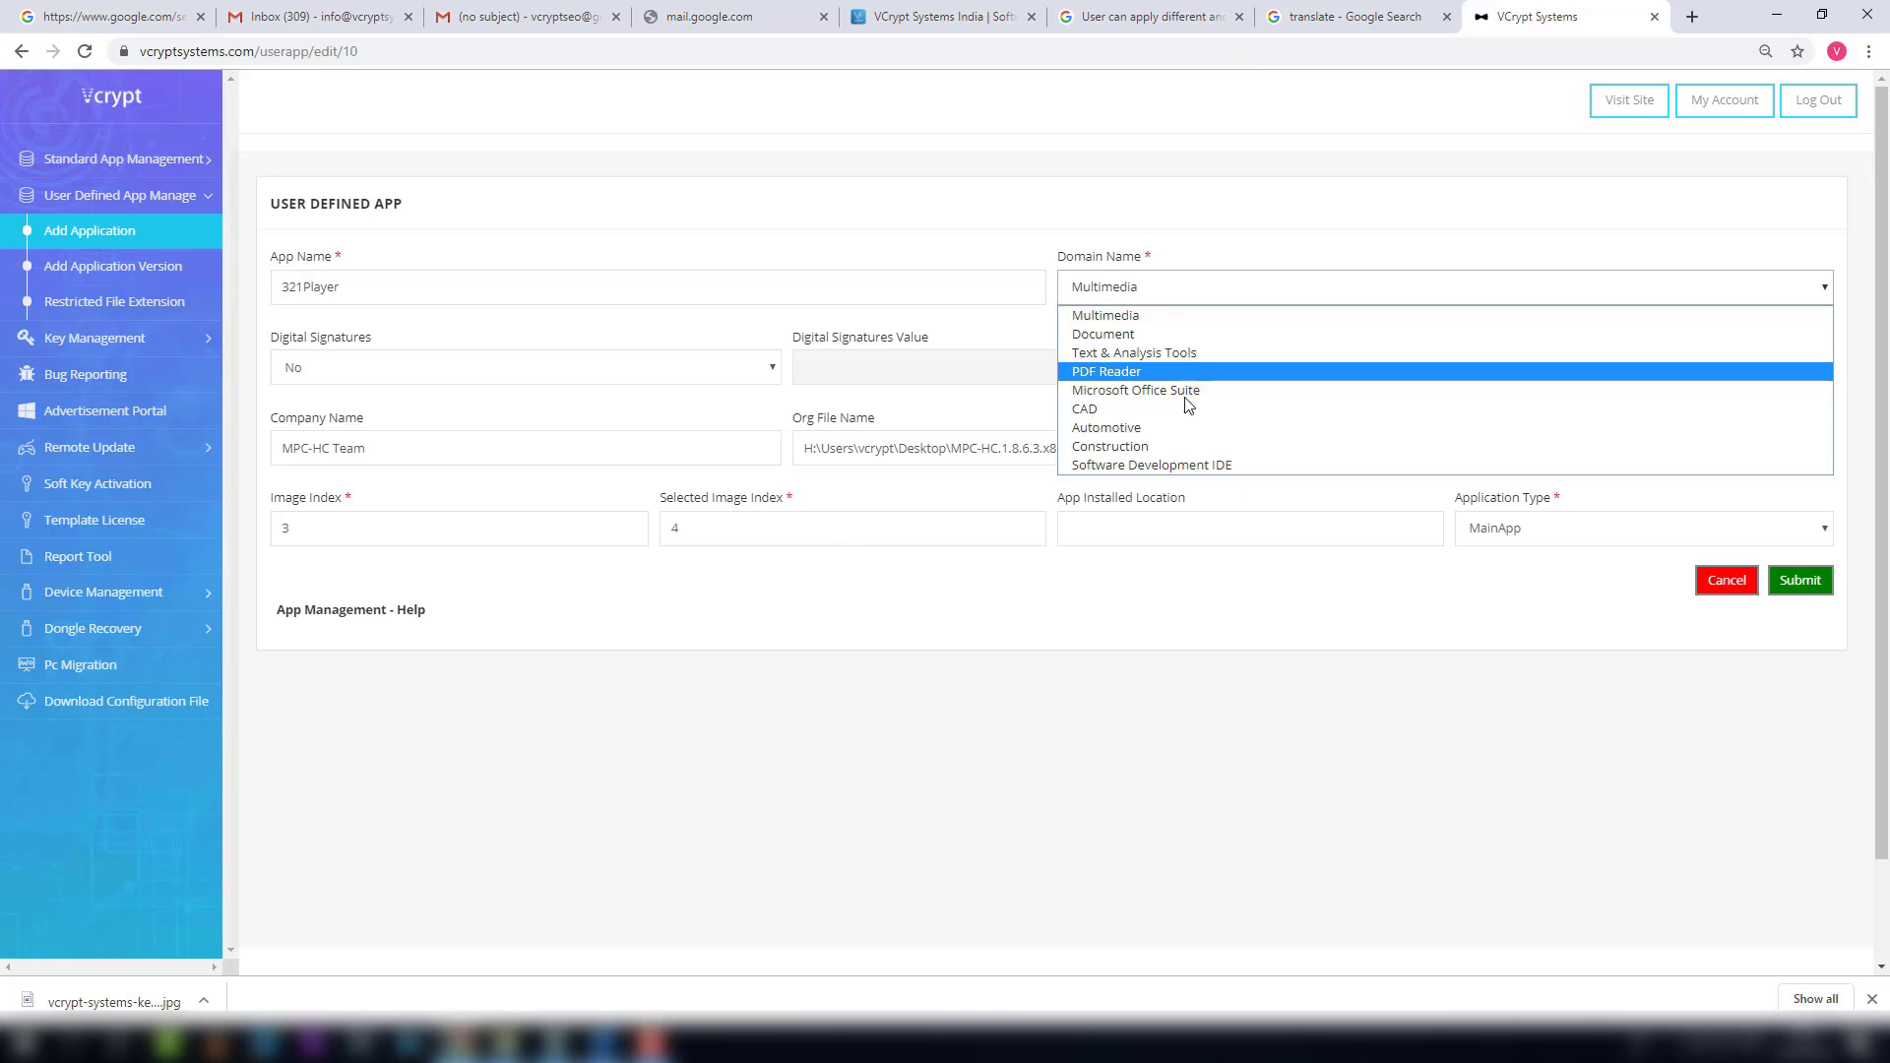
click(1122, 317)
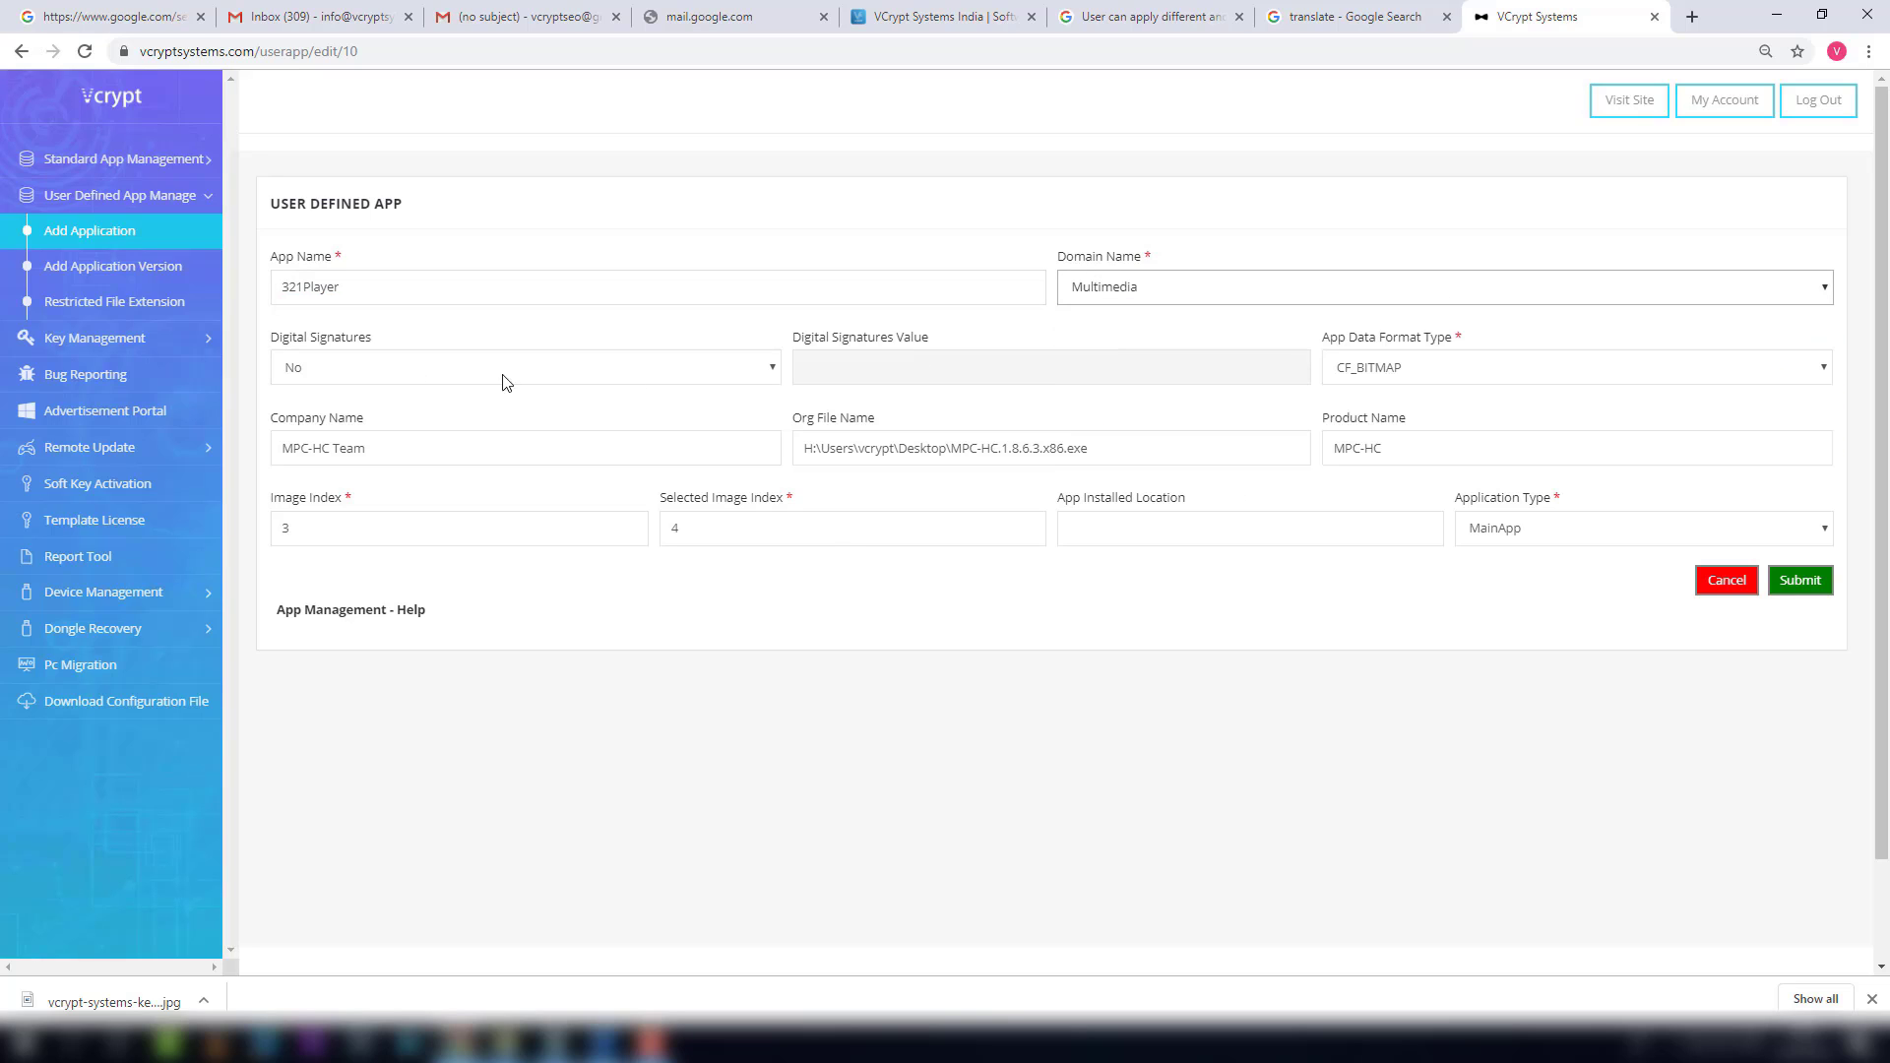
- Try setting the application's Digital Signatures option to Yes, and return it to No
click(773, 371)
click(600, 427)
click(1196, 367)
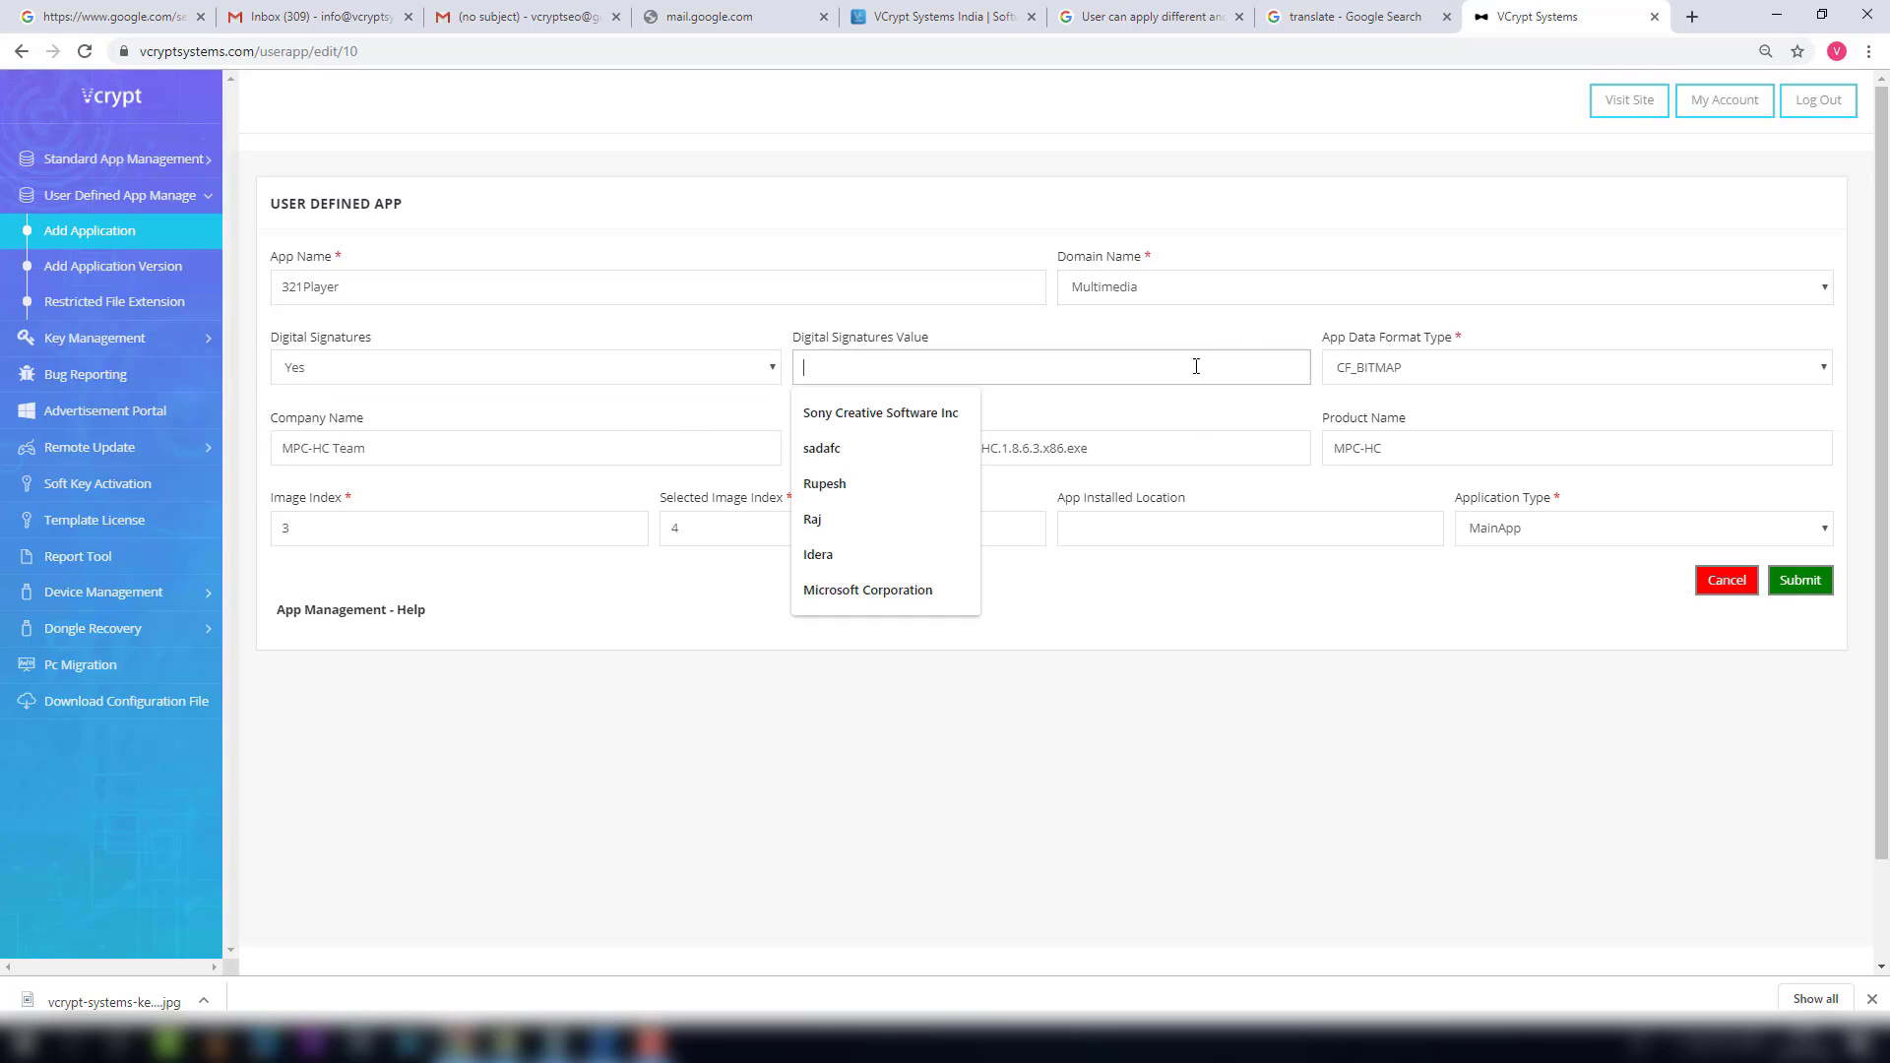
click(634, 366)
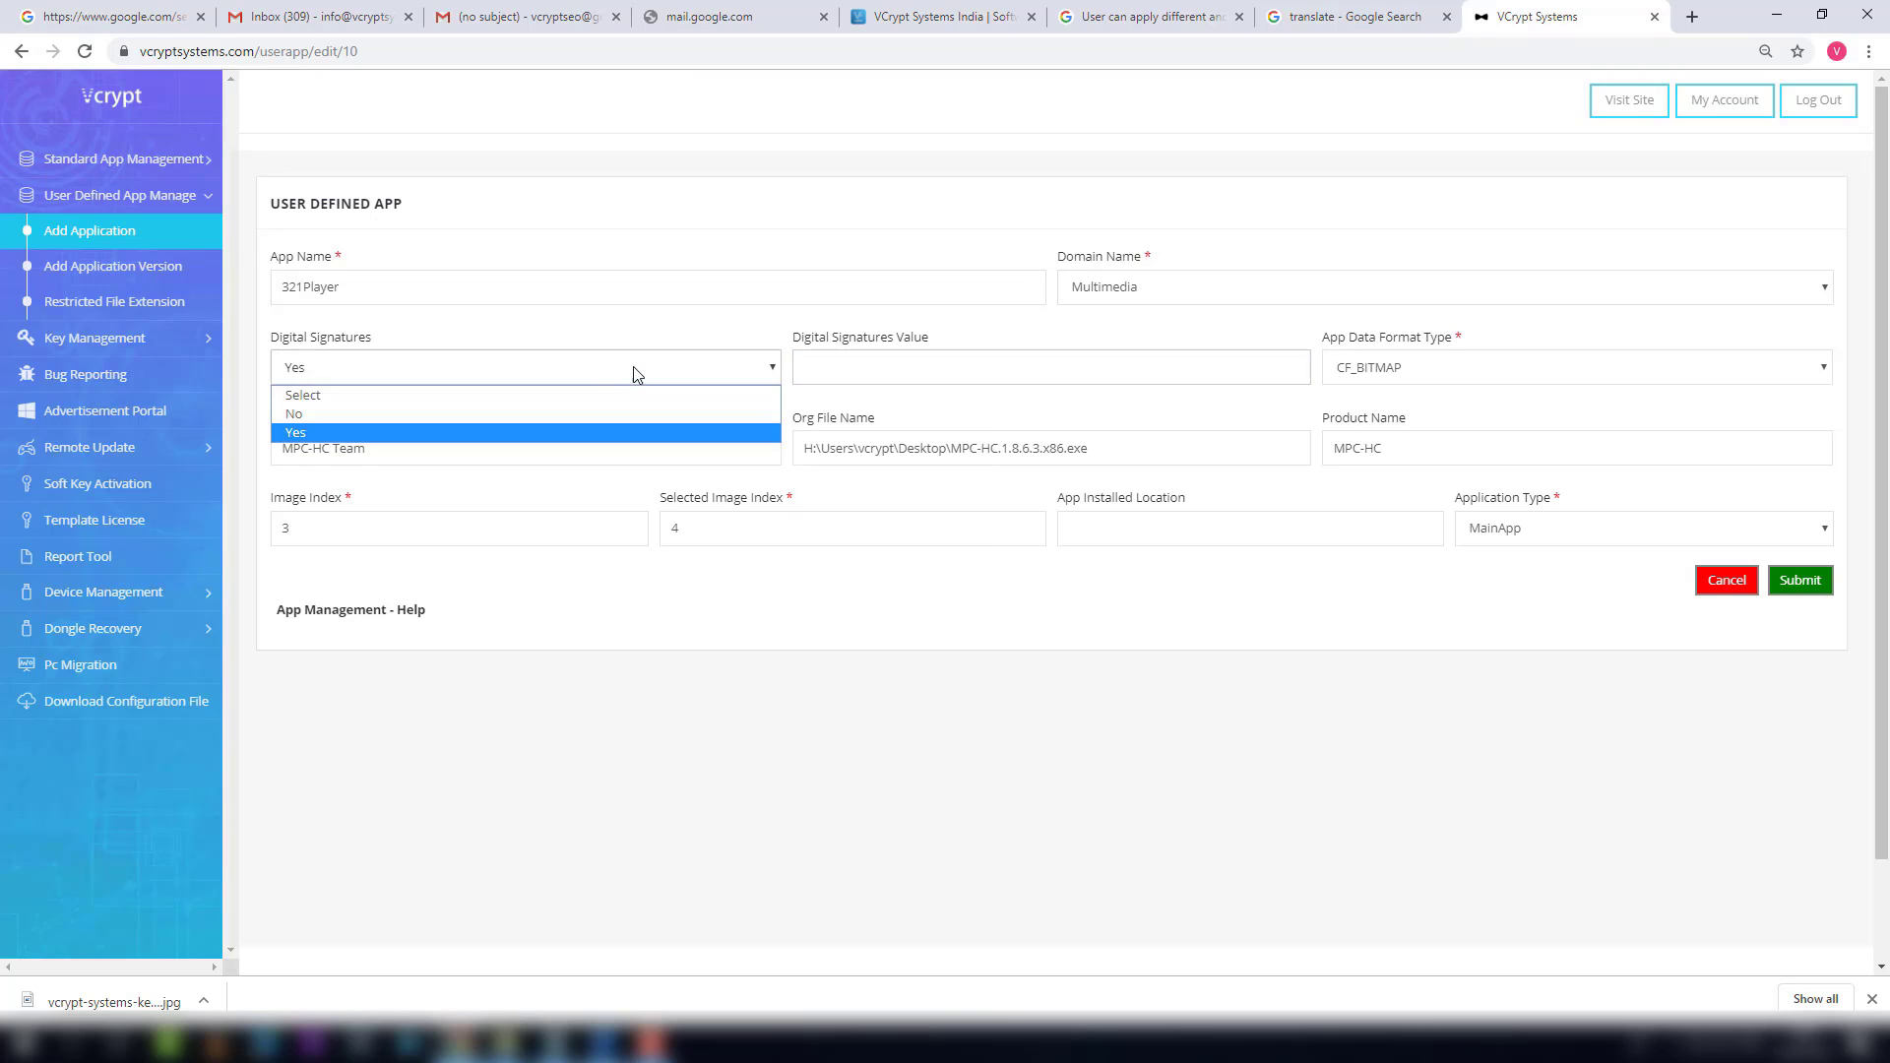
click(592, 415)
- Choose CF_BITMAP as the app data format type and MPC-HC Team as the company name
click(1800, 372)
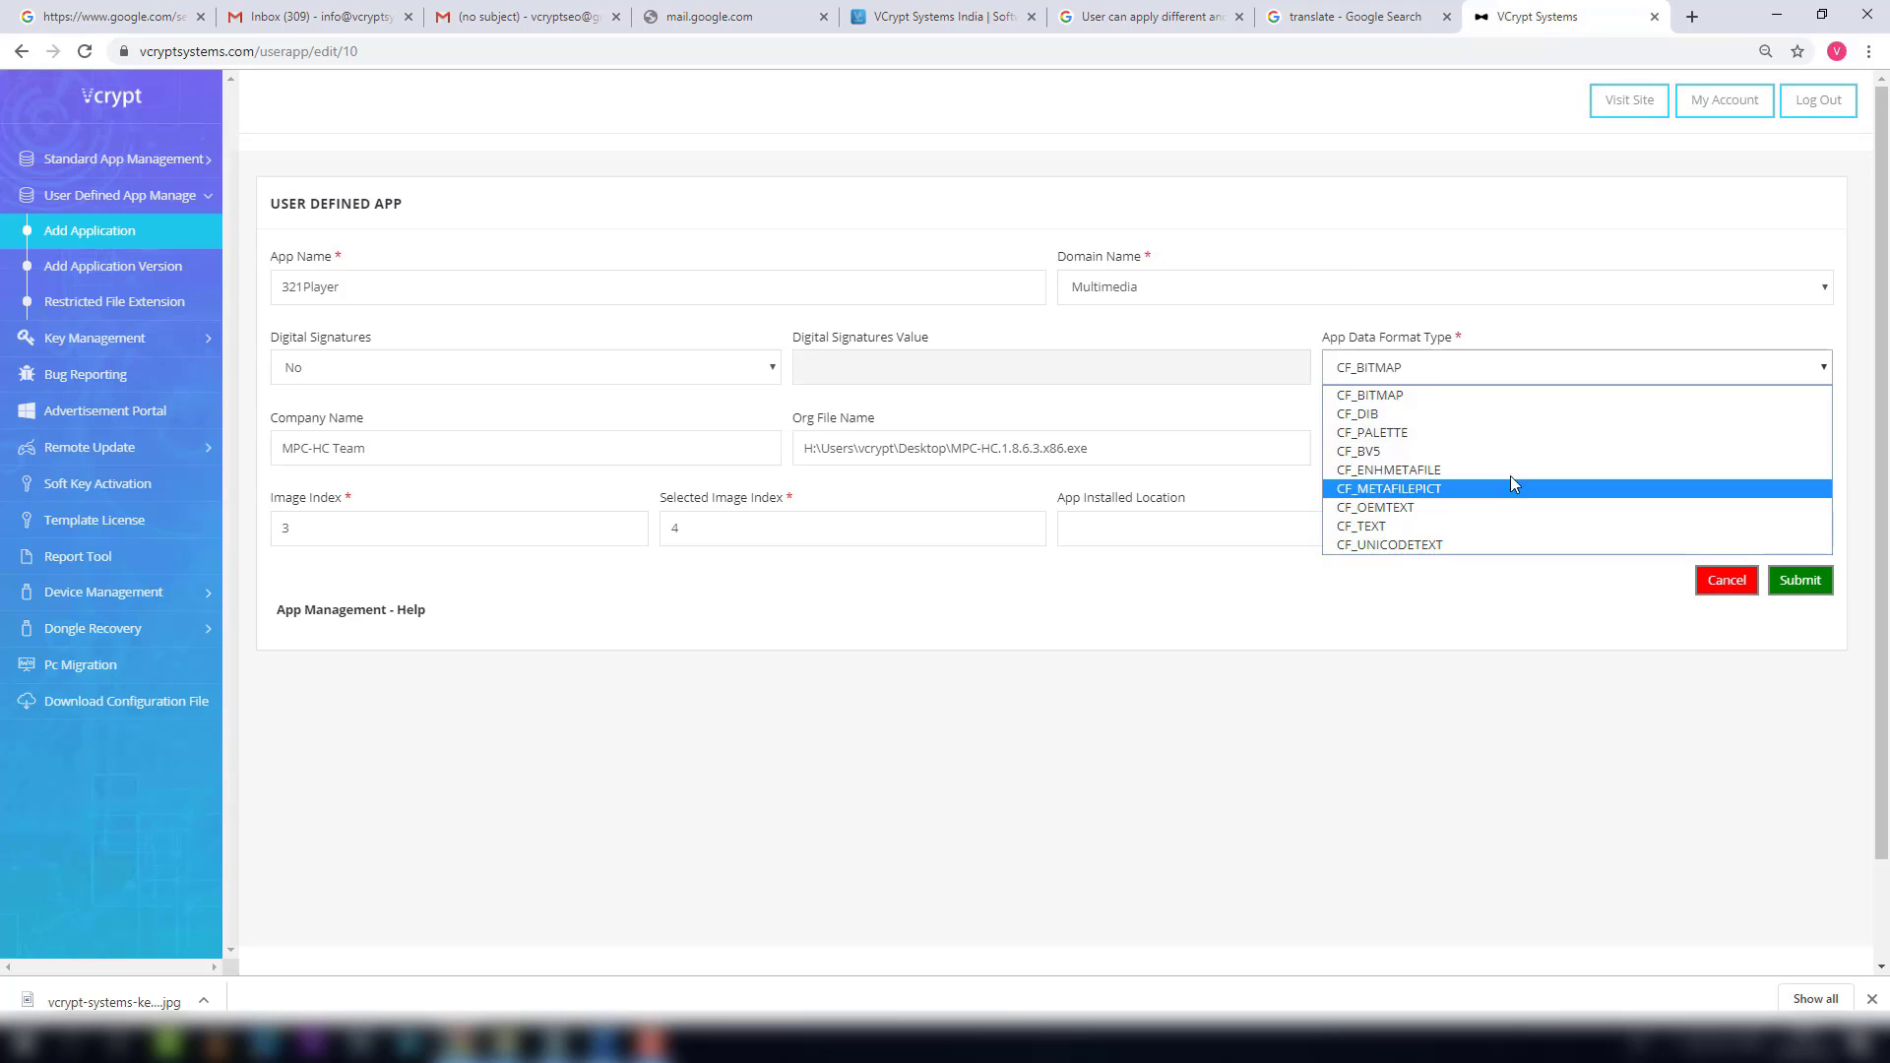
click(1476, 403)
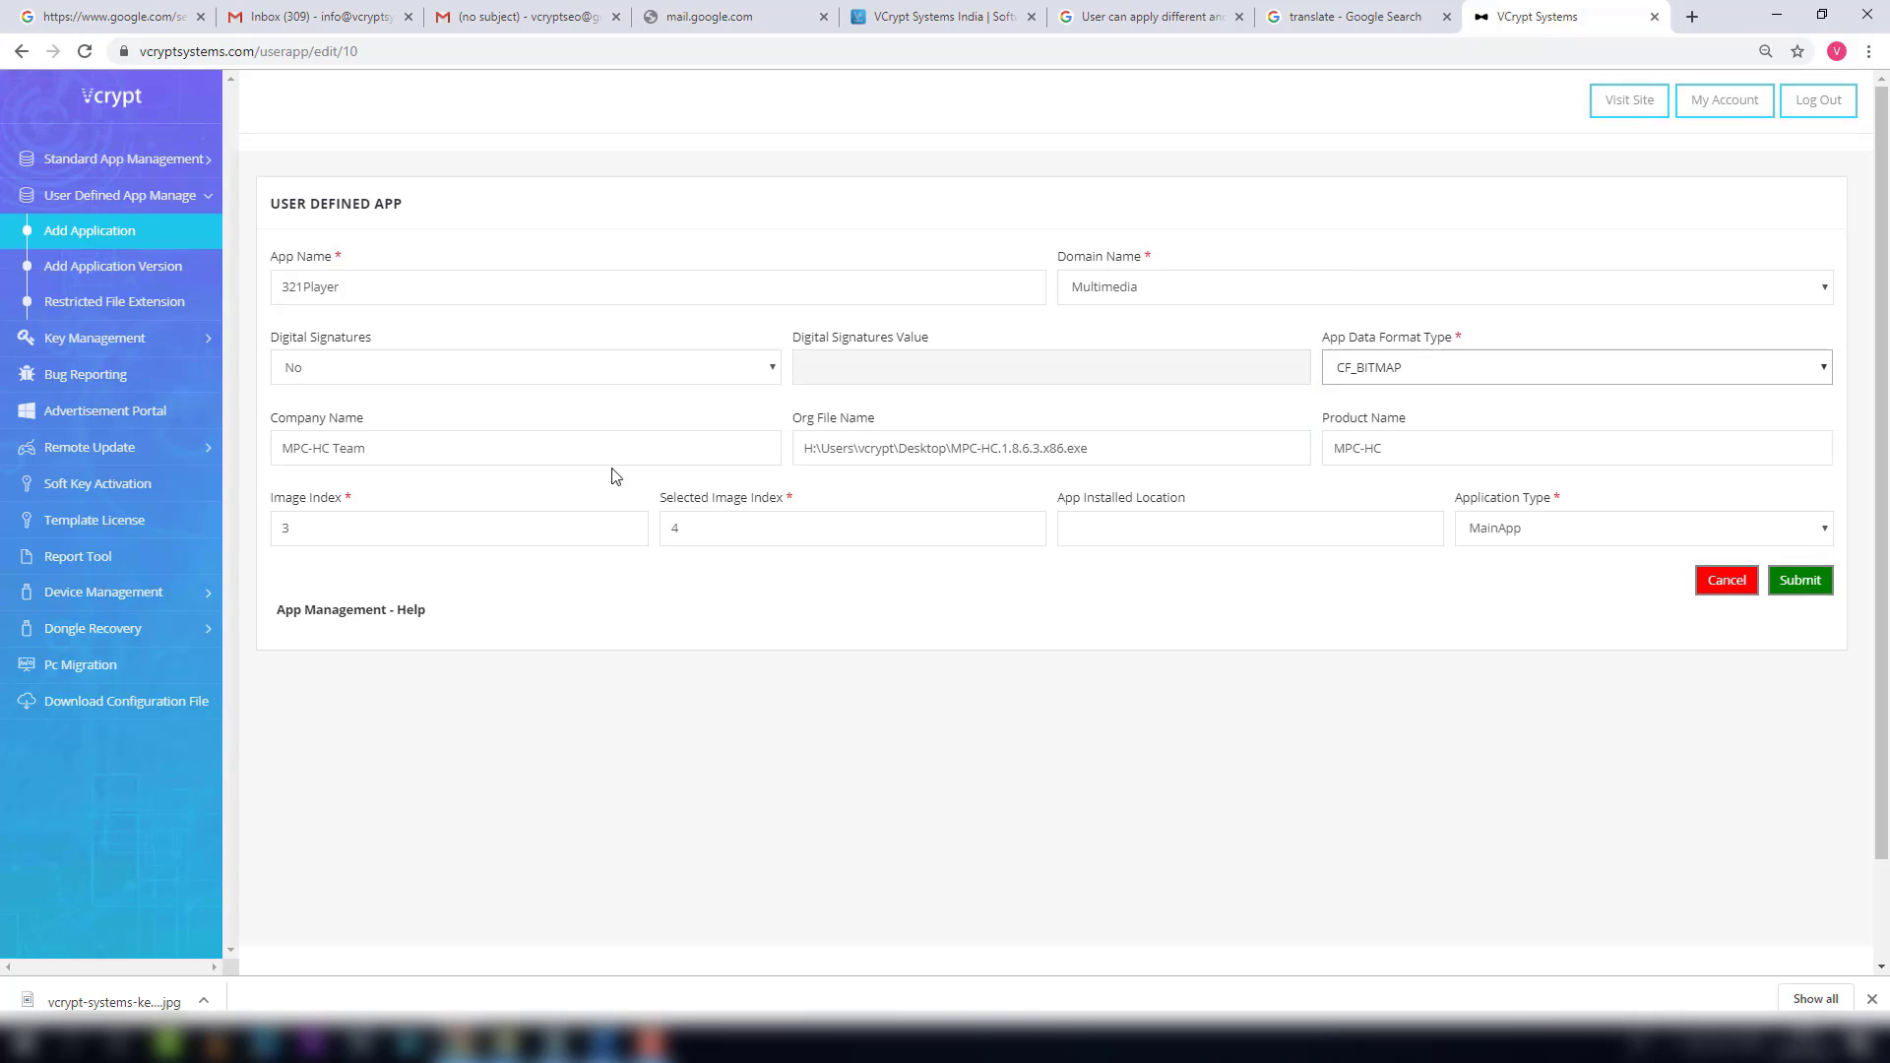
click(328, 459)
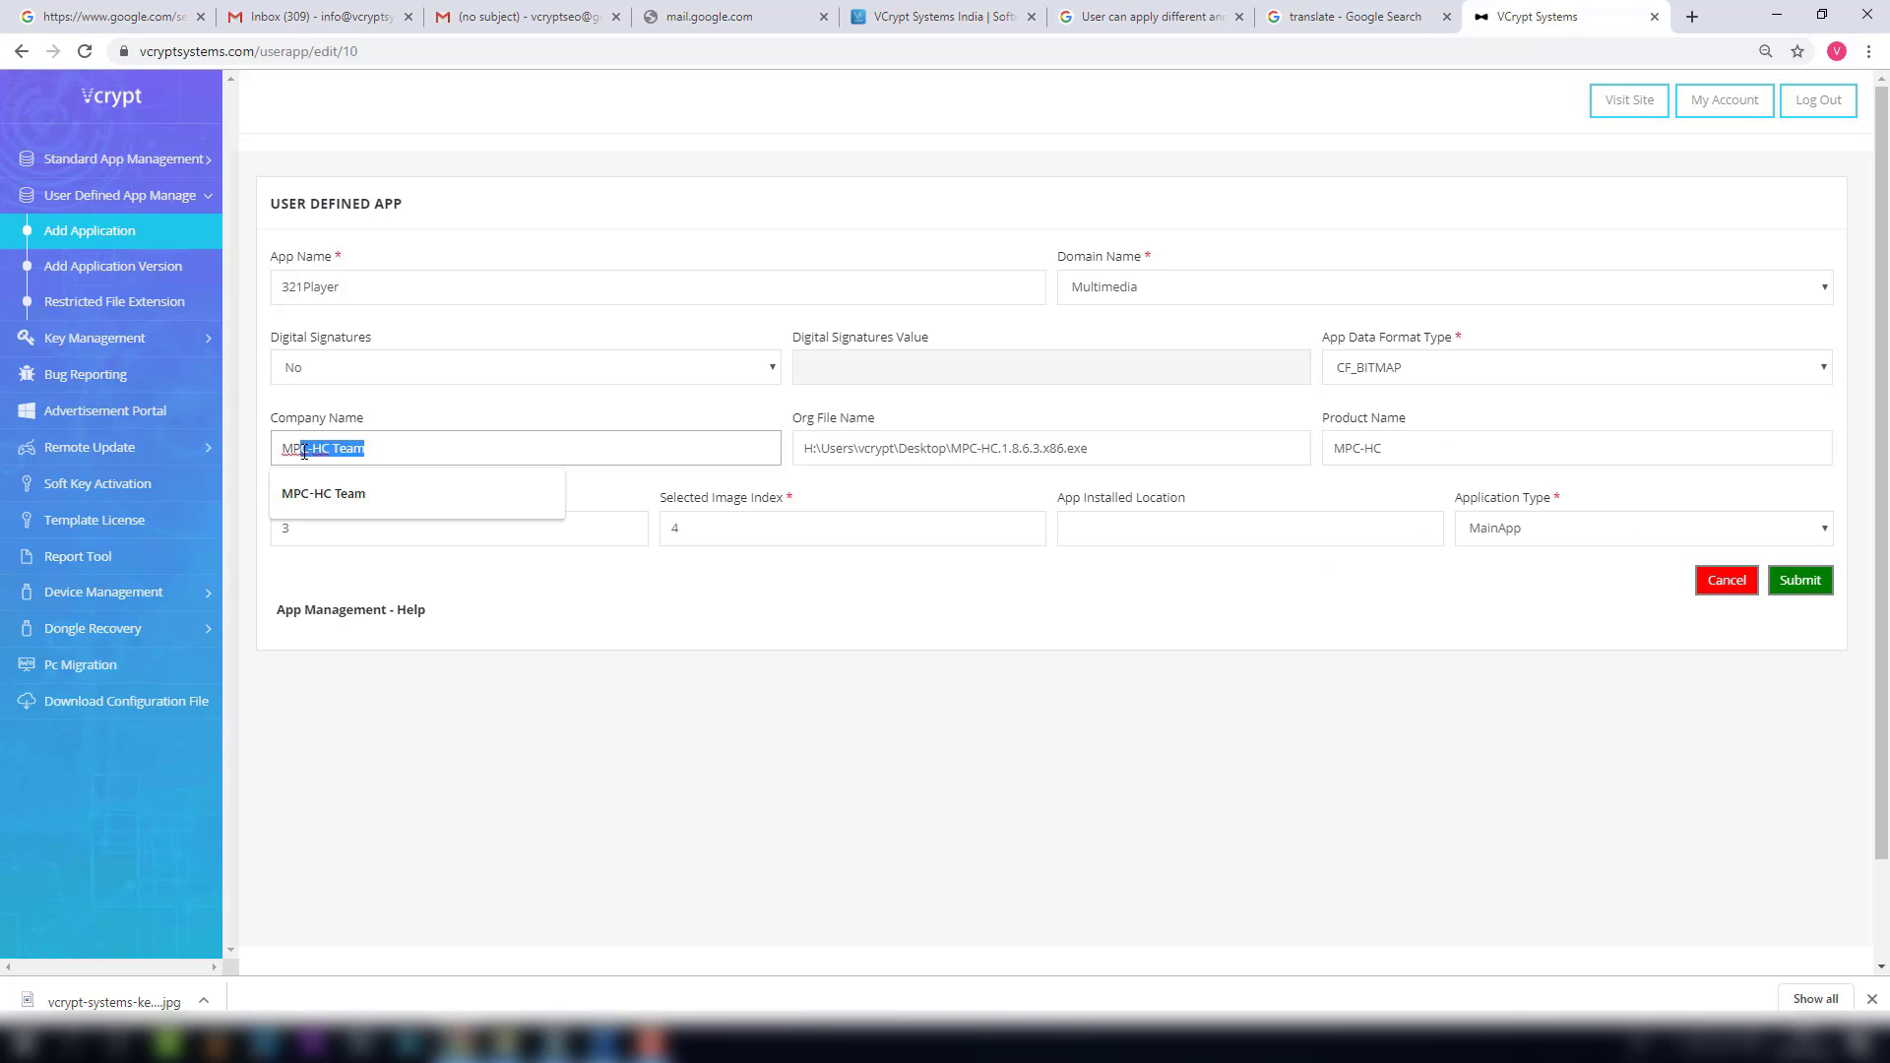
click(414, 502)
- Choose MPC-HC as the application's product name and submit the edited application
drag(1108, 448, 800, 448)
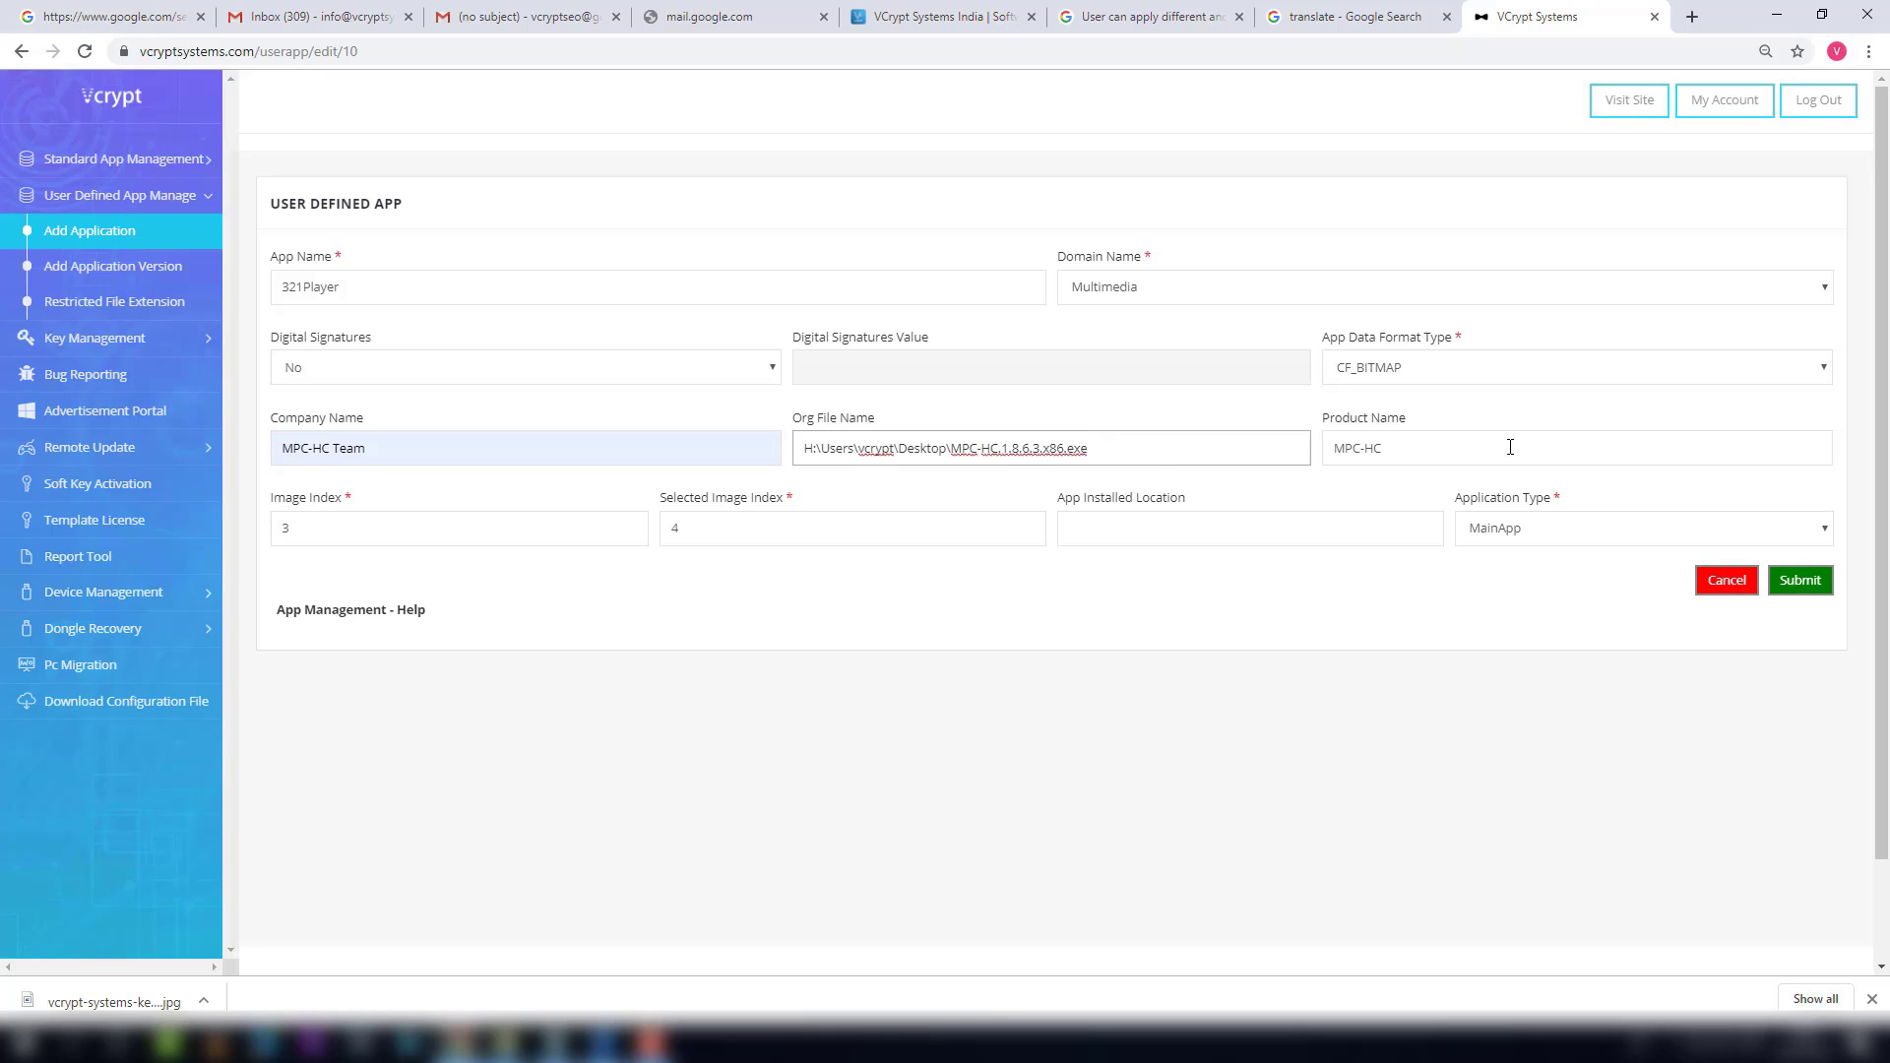
click(1422, 448)
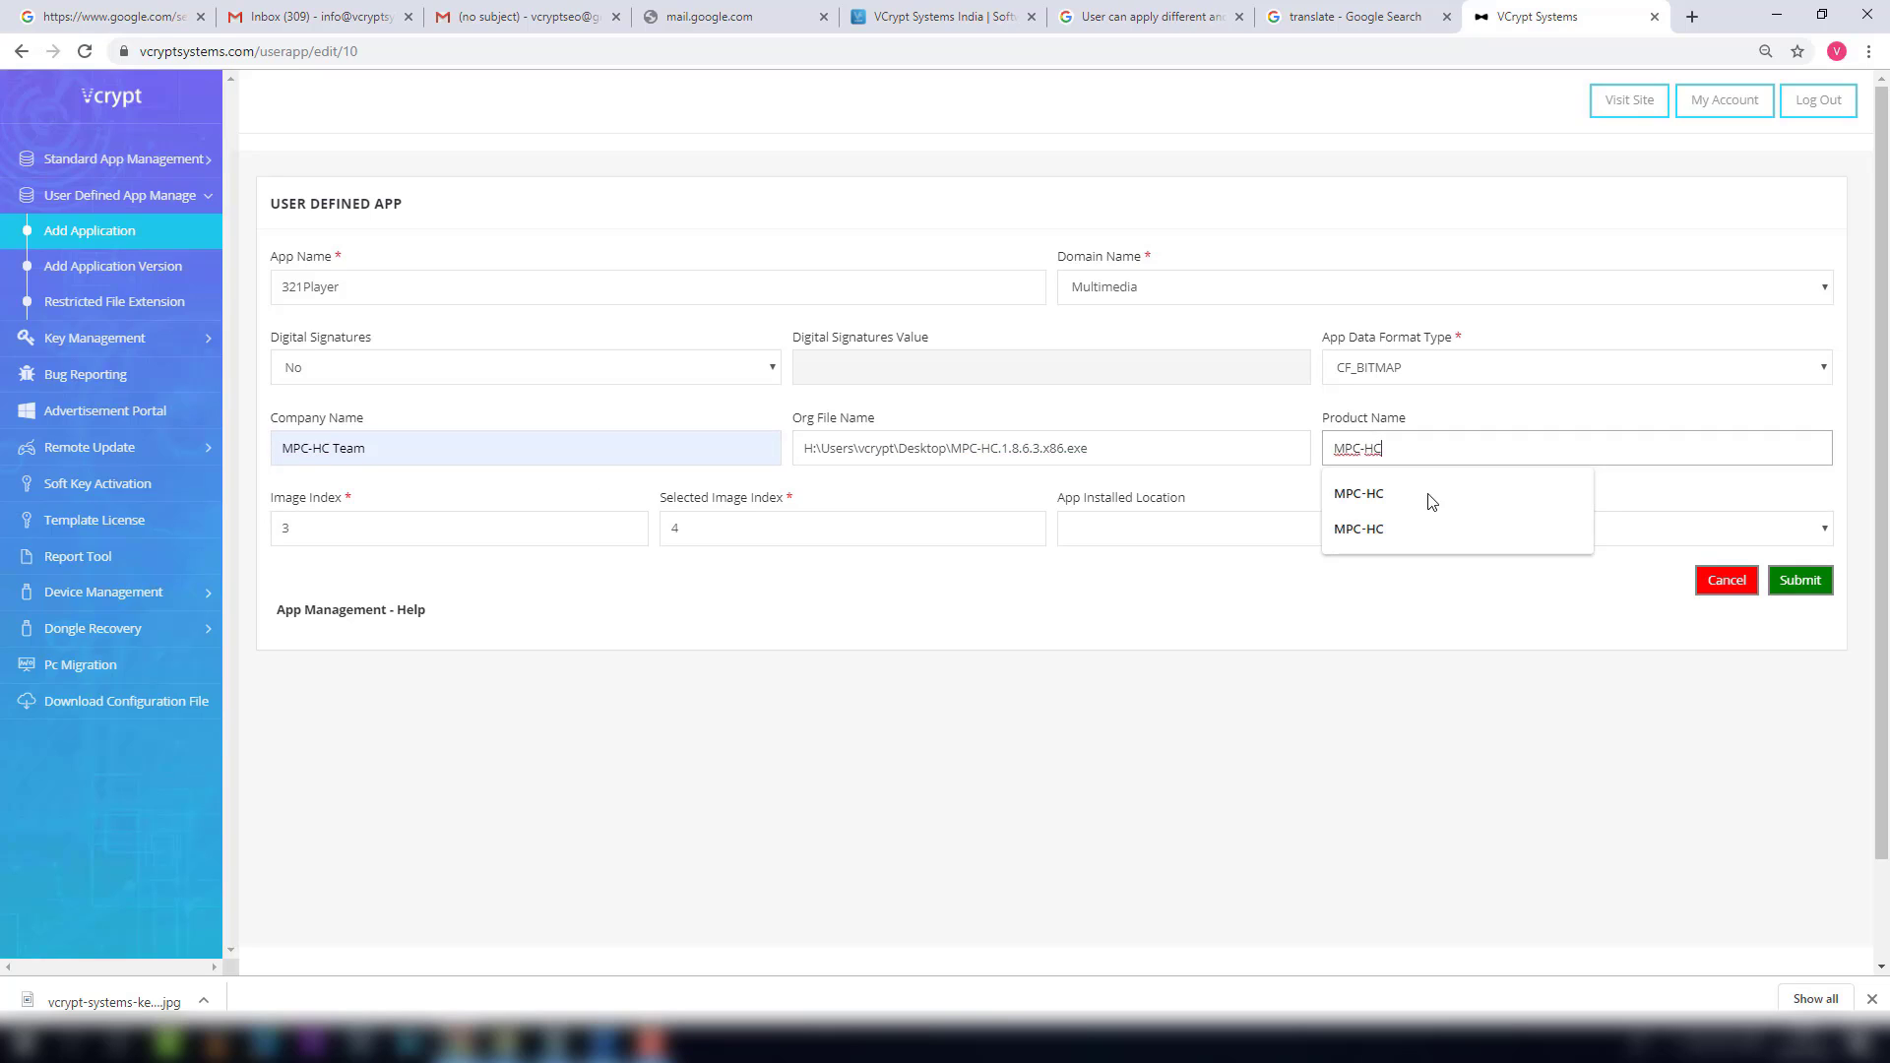
click(1396, 537)
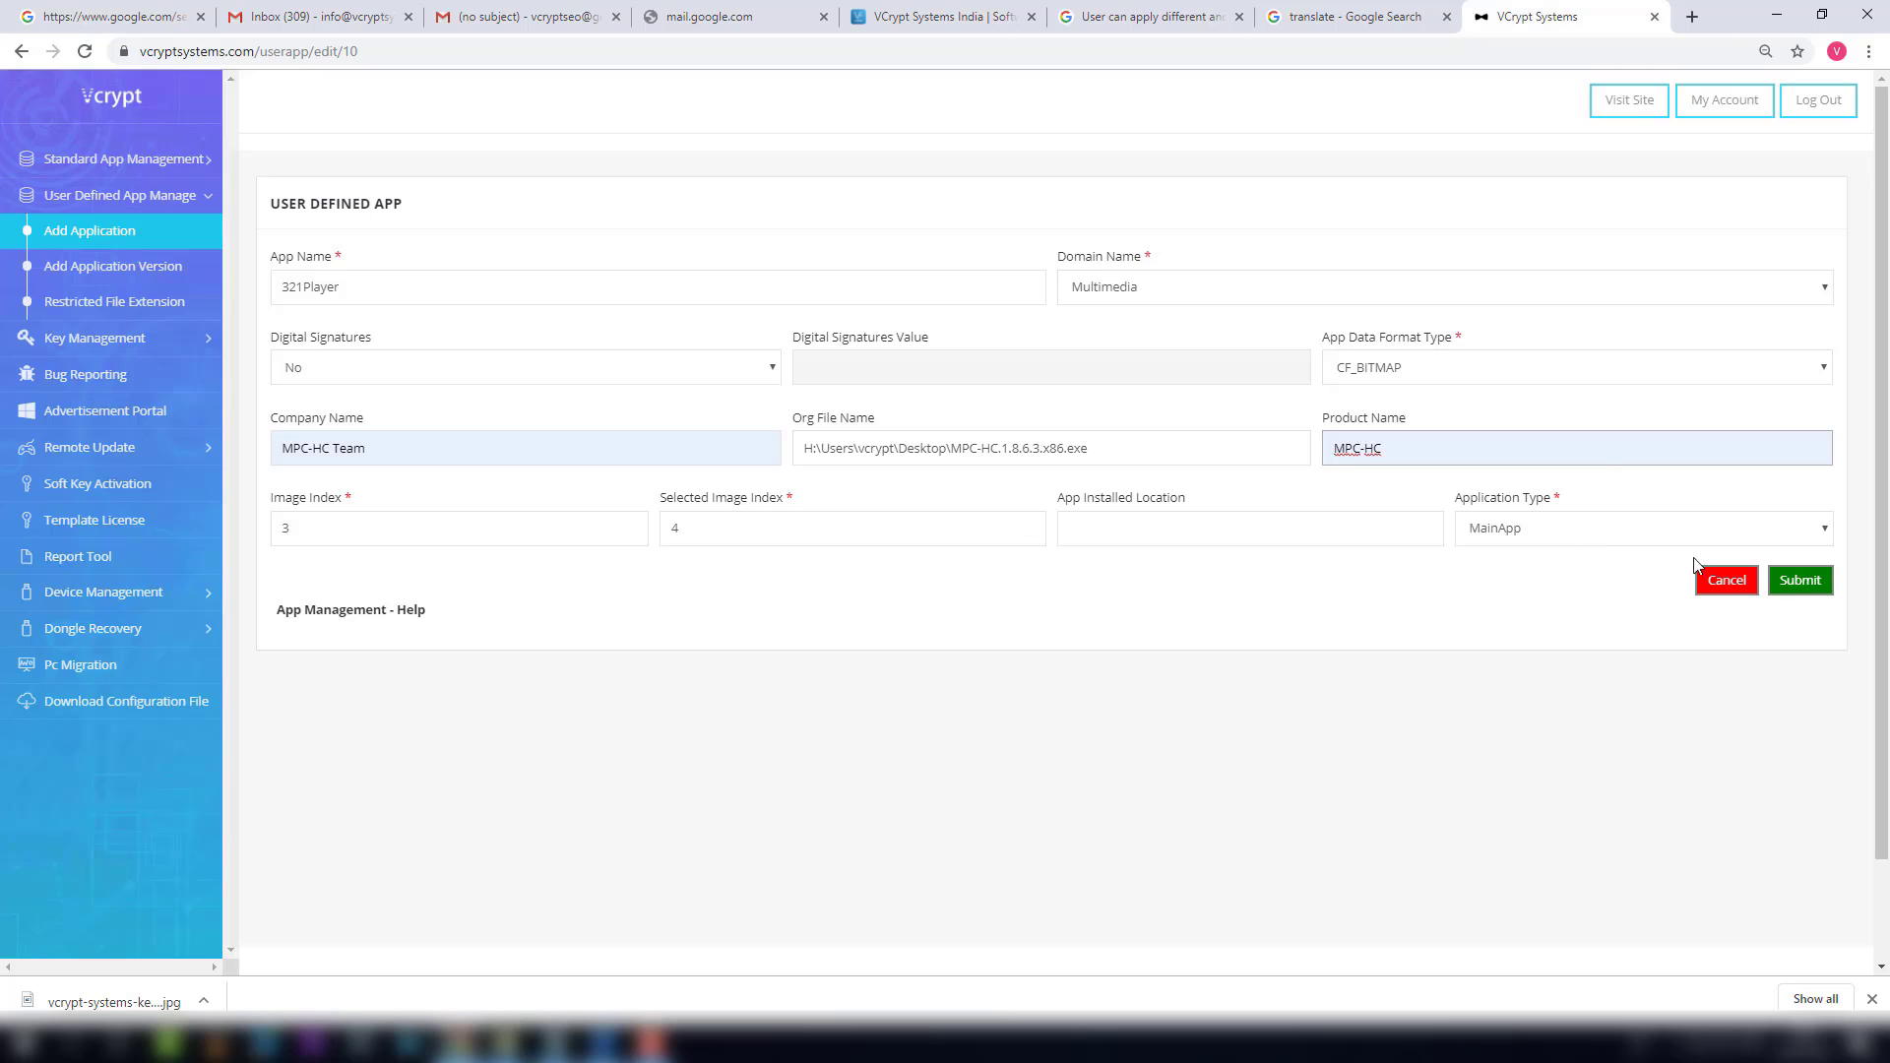
click(1793, 583)
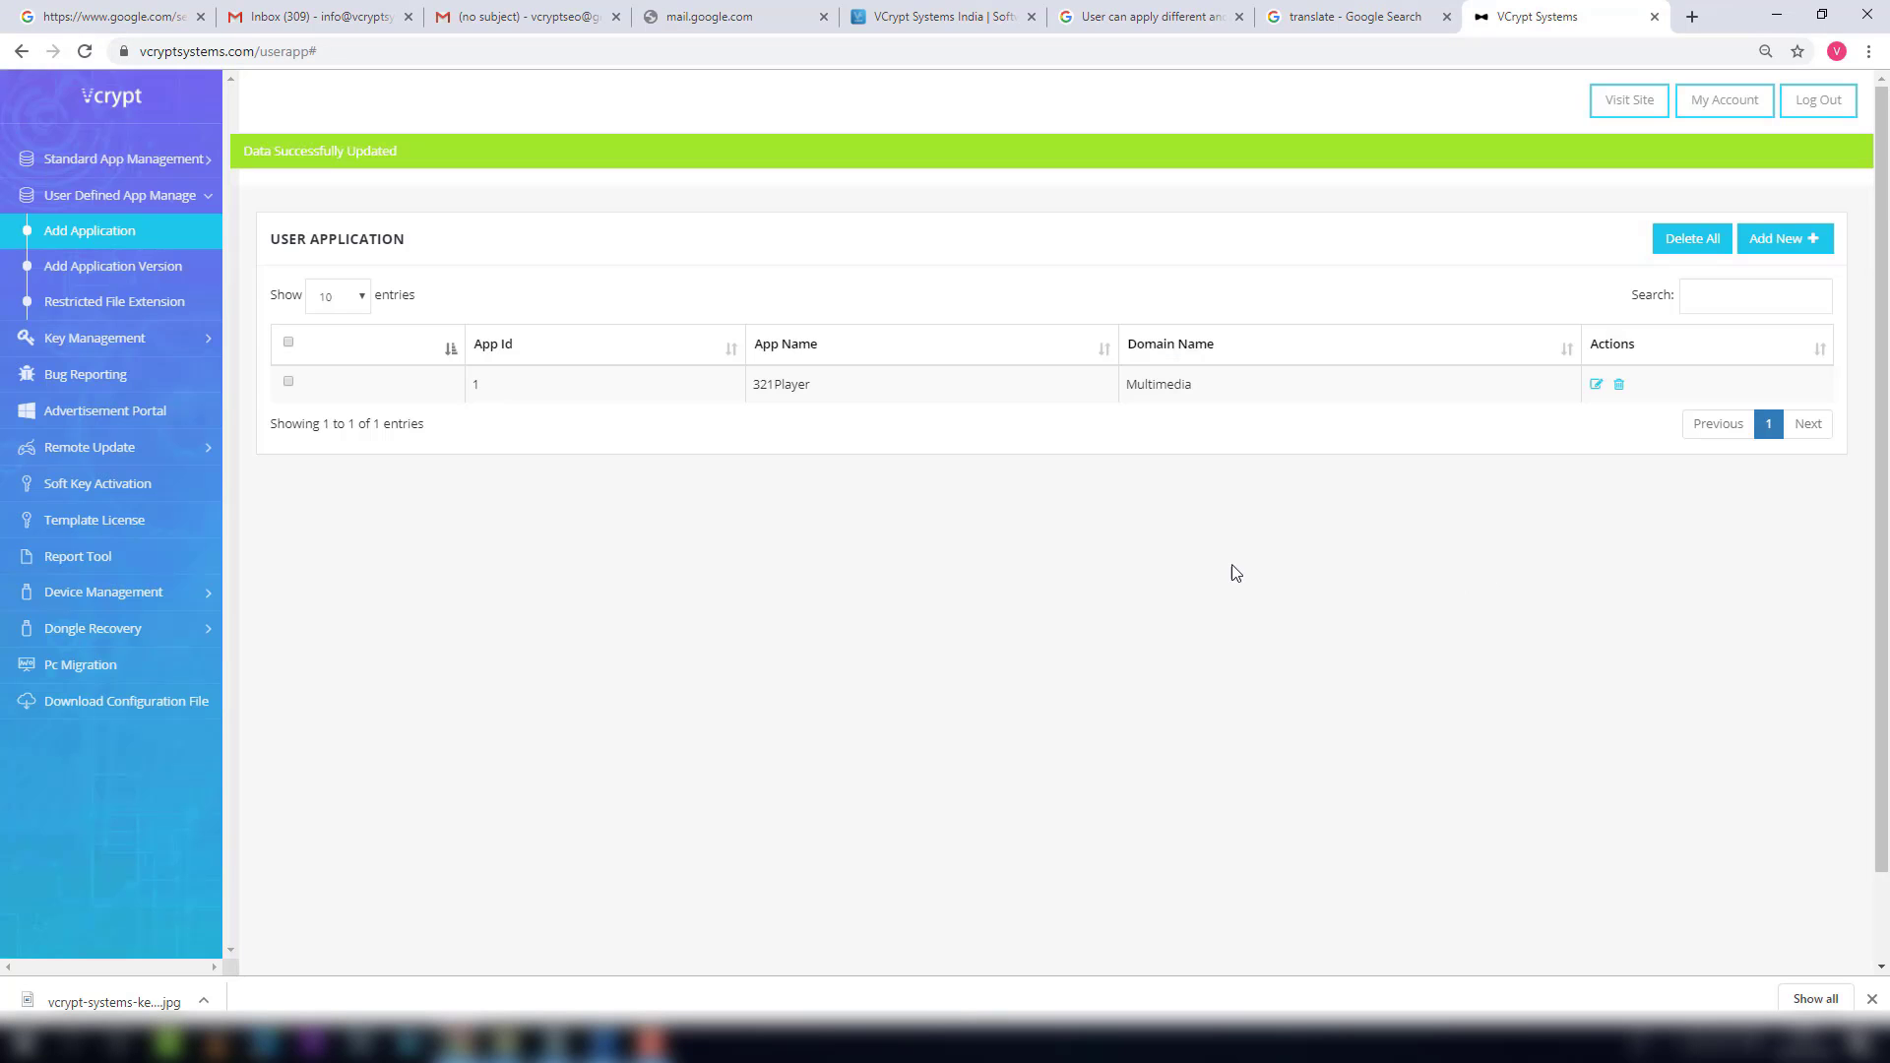
- Open the 321Player application version for editing, choose 321Player as its application and enter Player6 as the version info
click(91, 268)
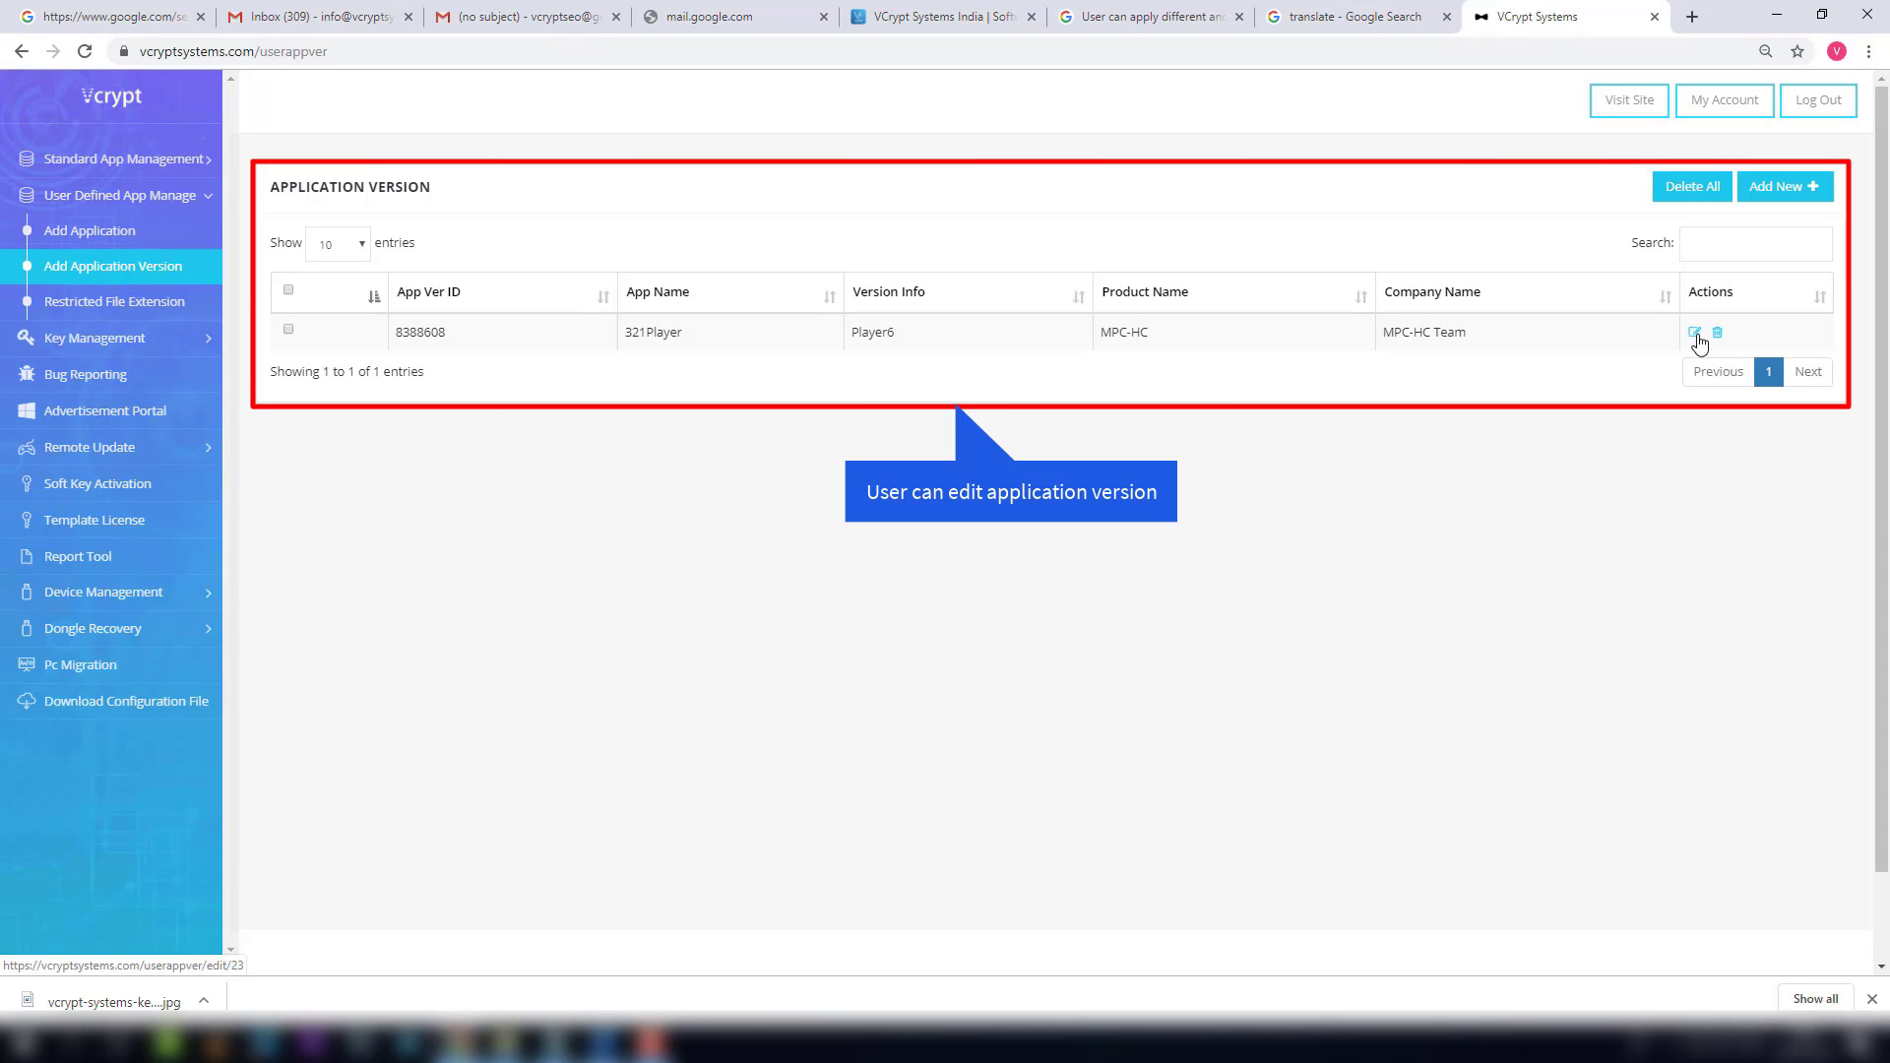
click(1695, 334)
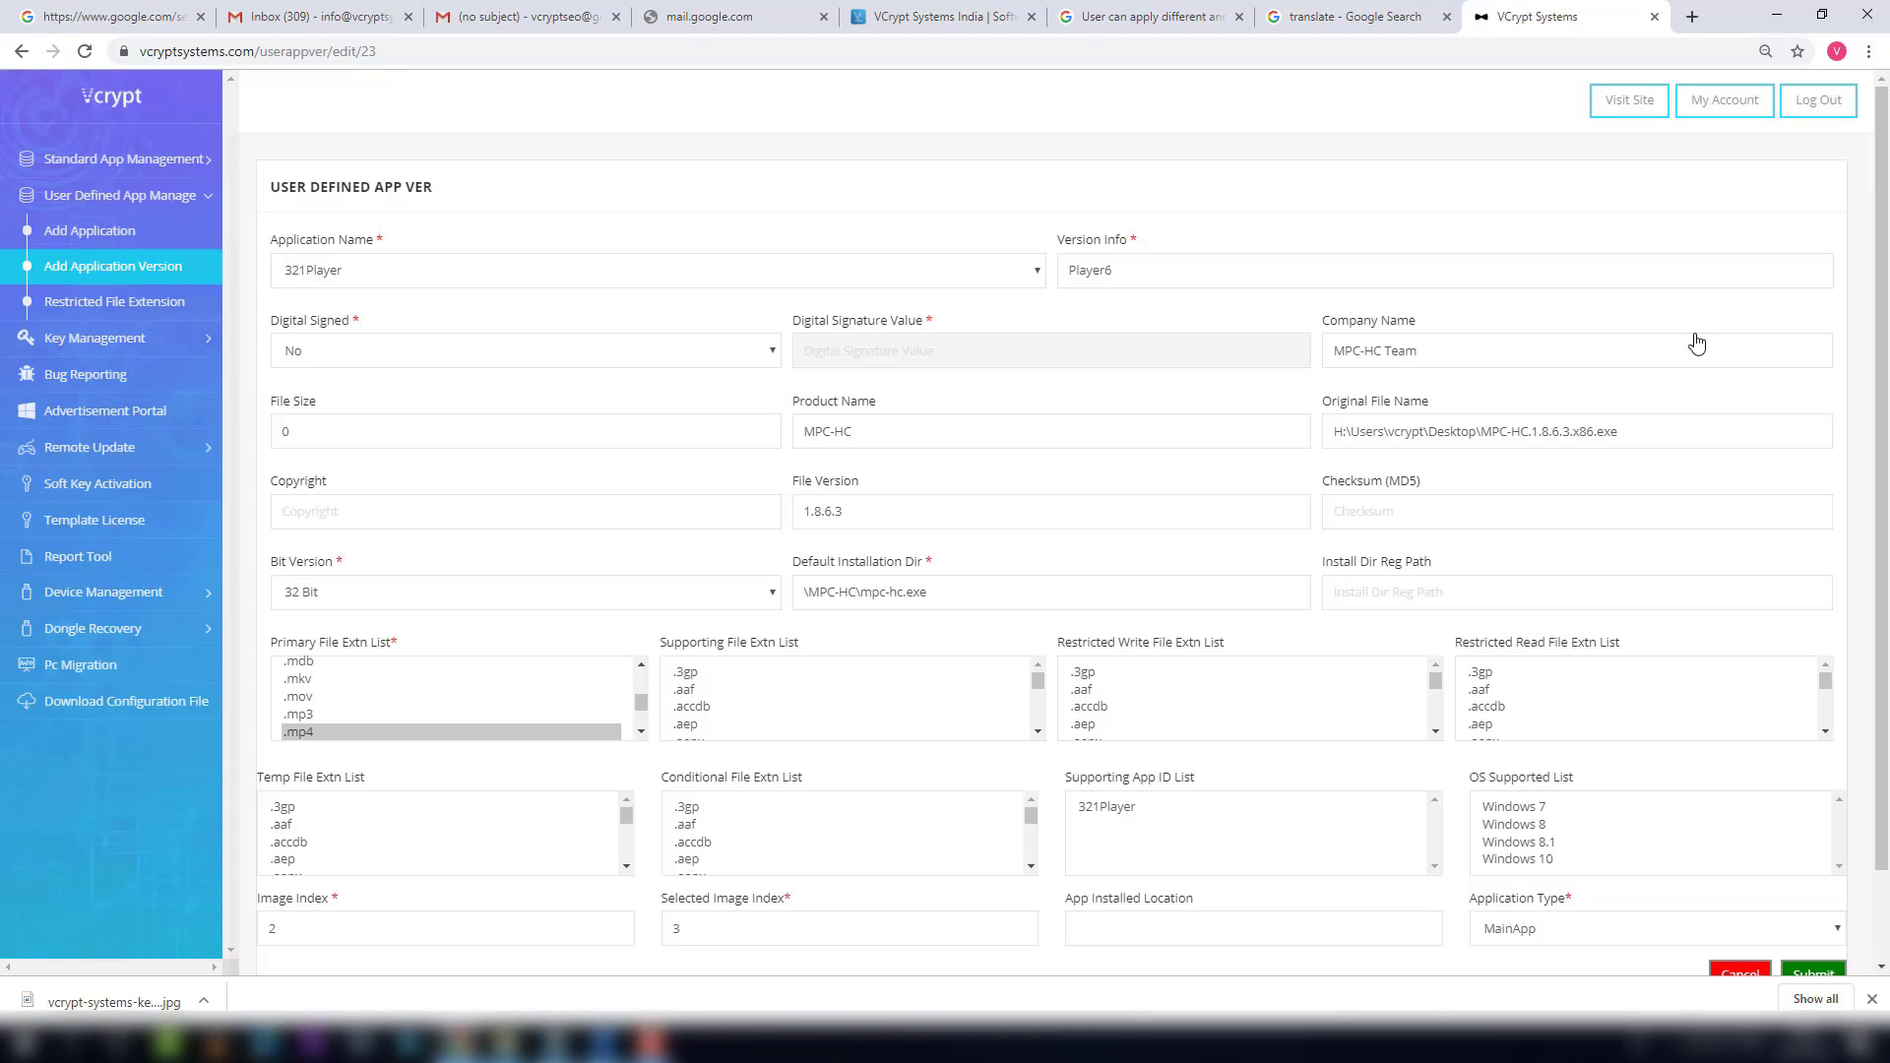
click(373, 277)
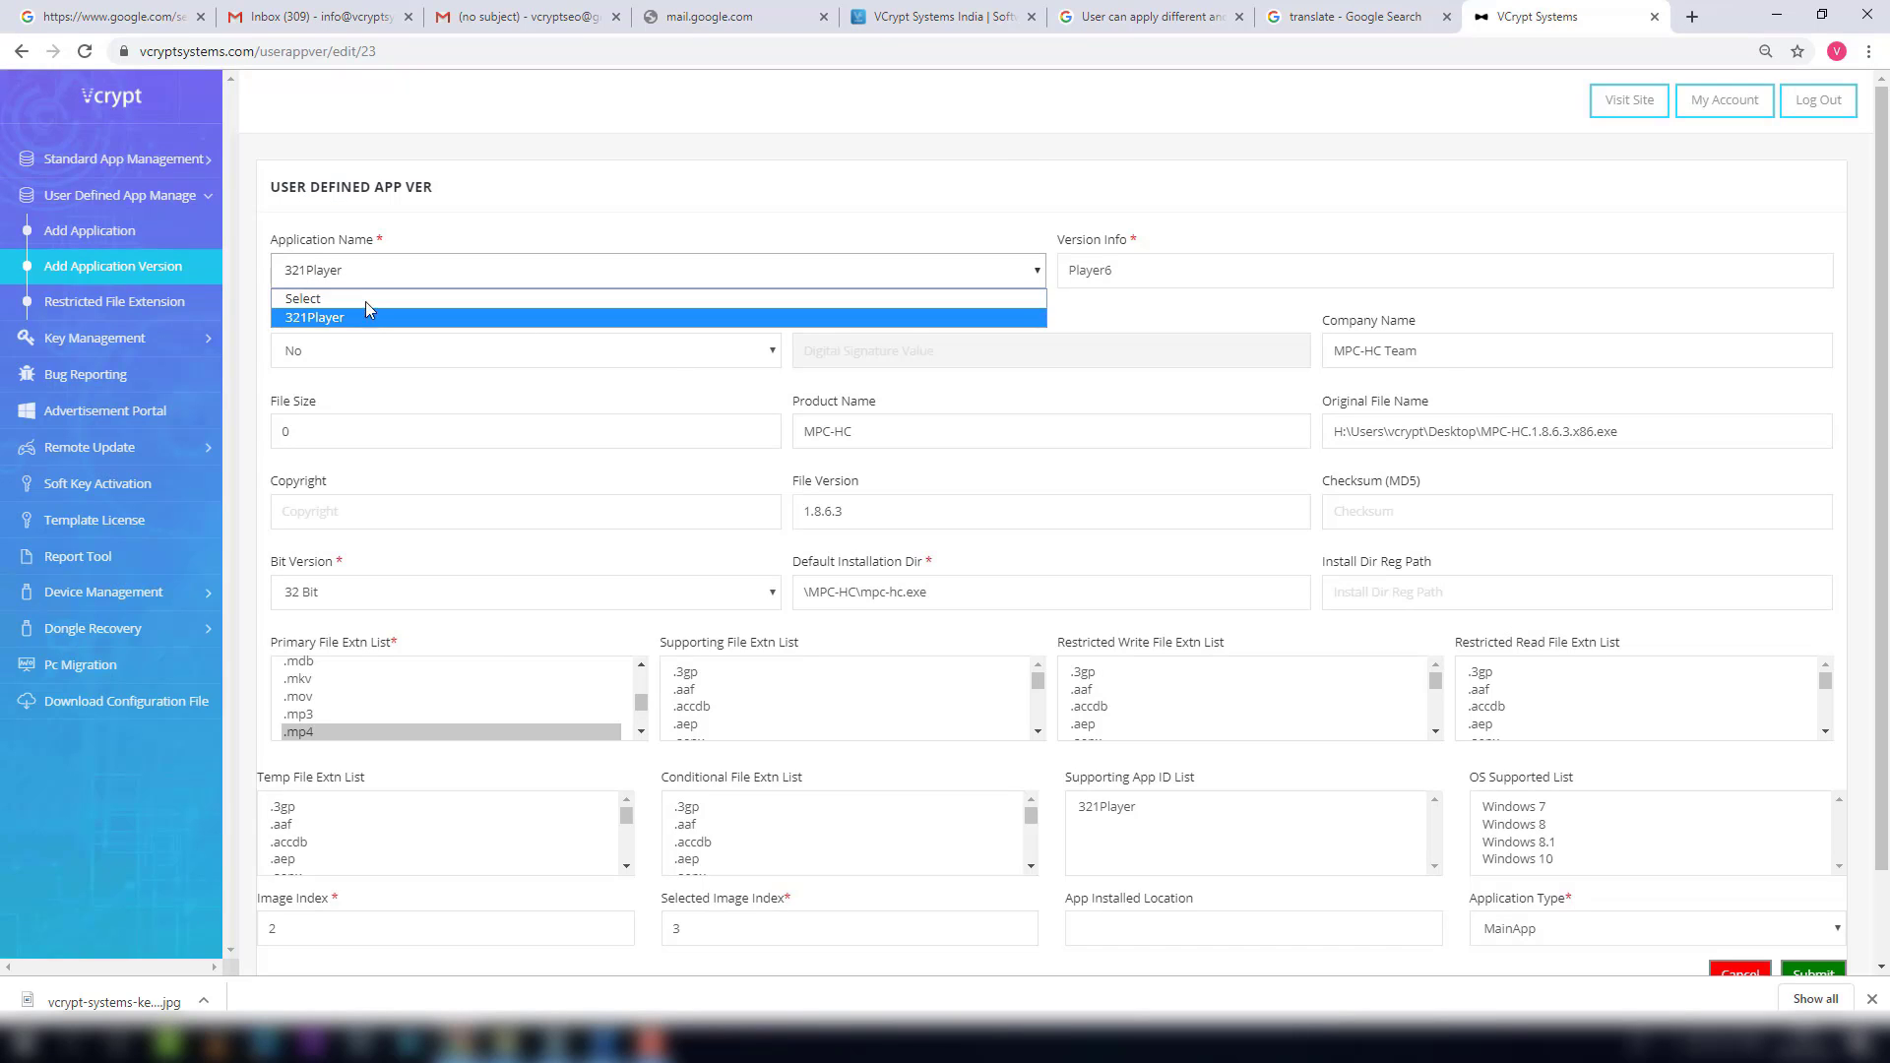
click(366, 313)
double_click(1188, 282)
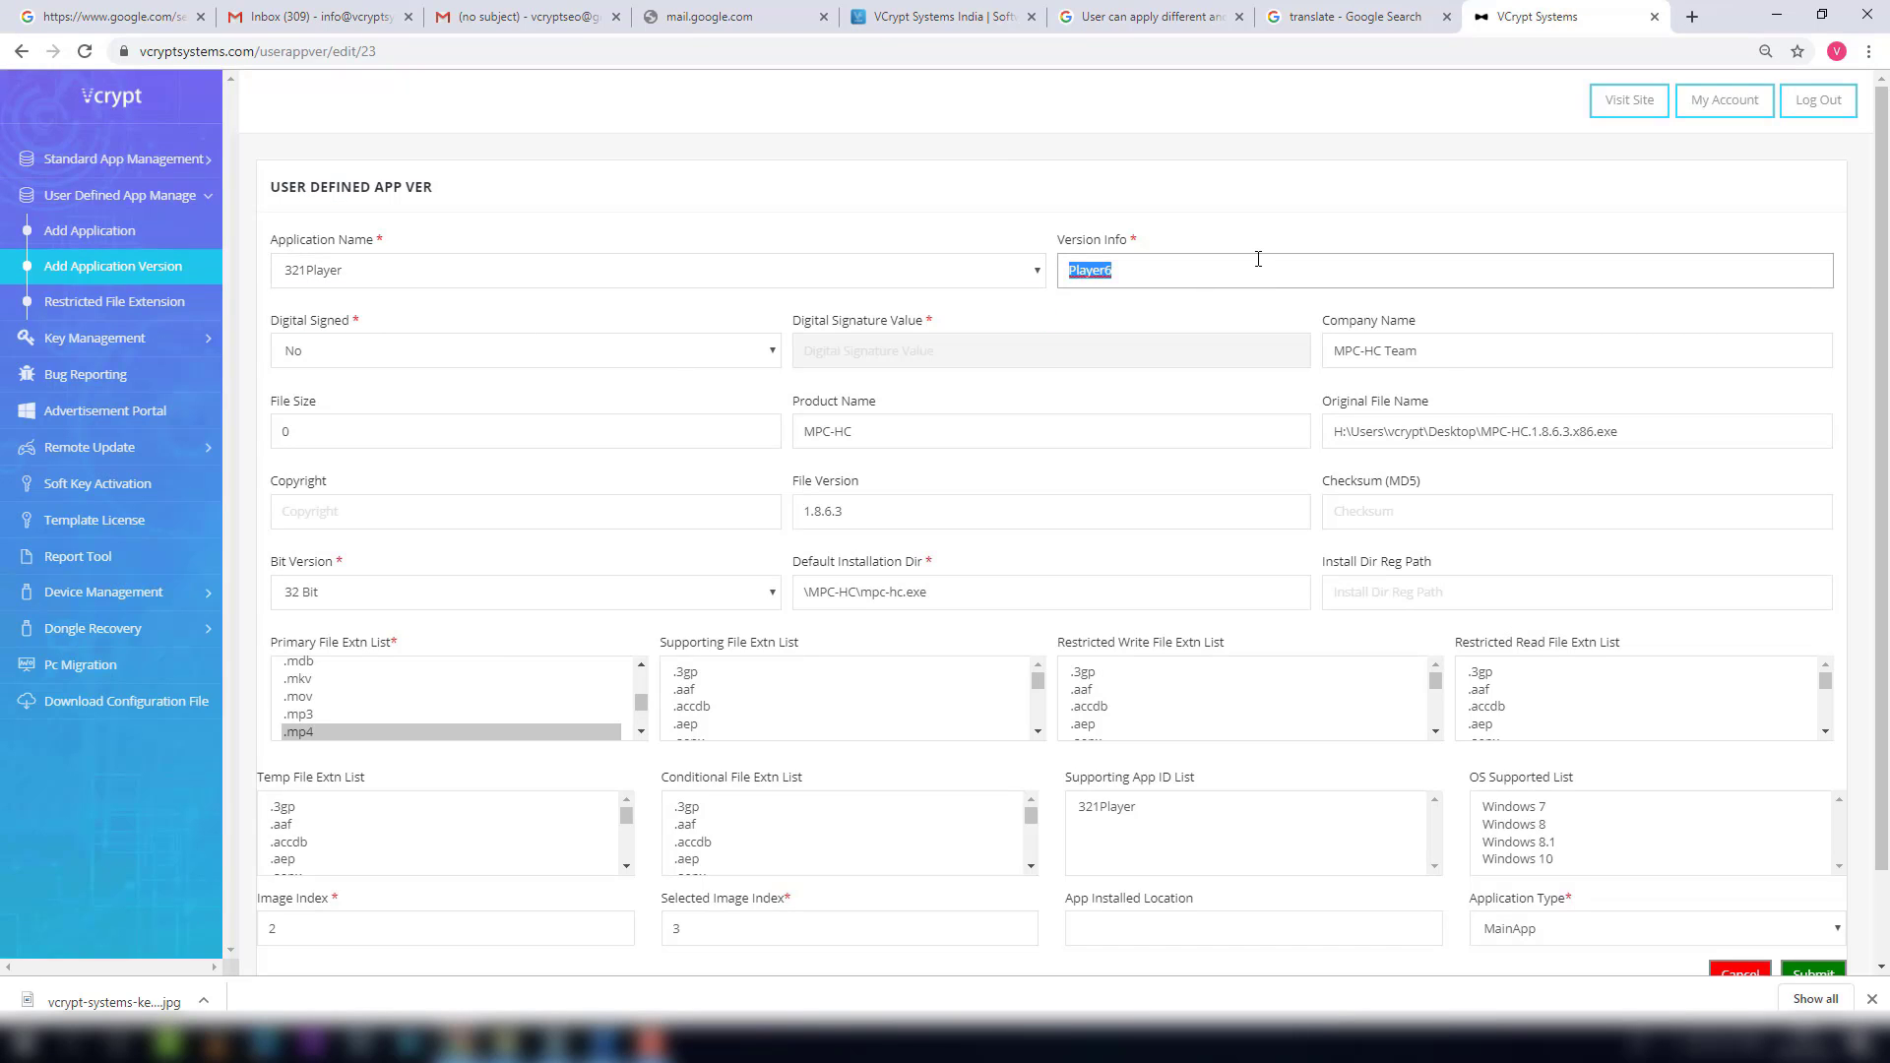
text(Pla)
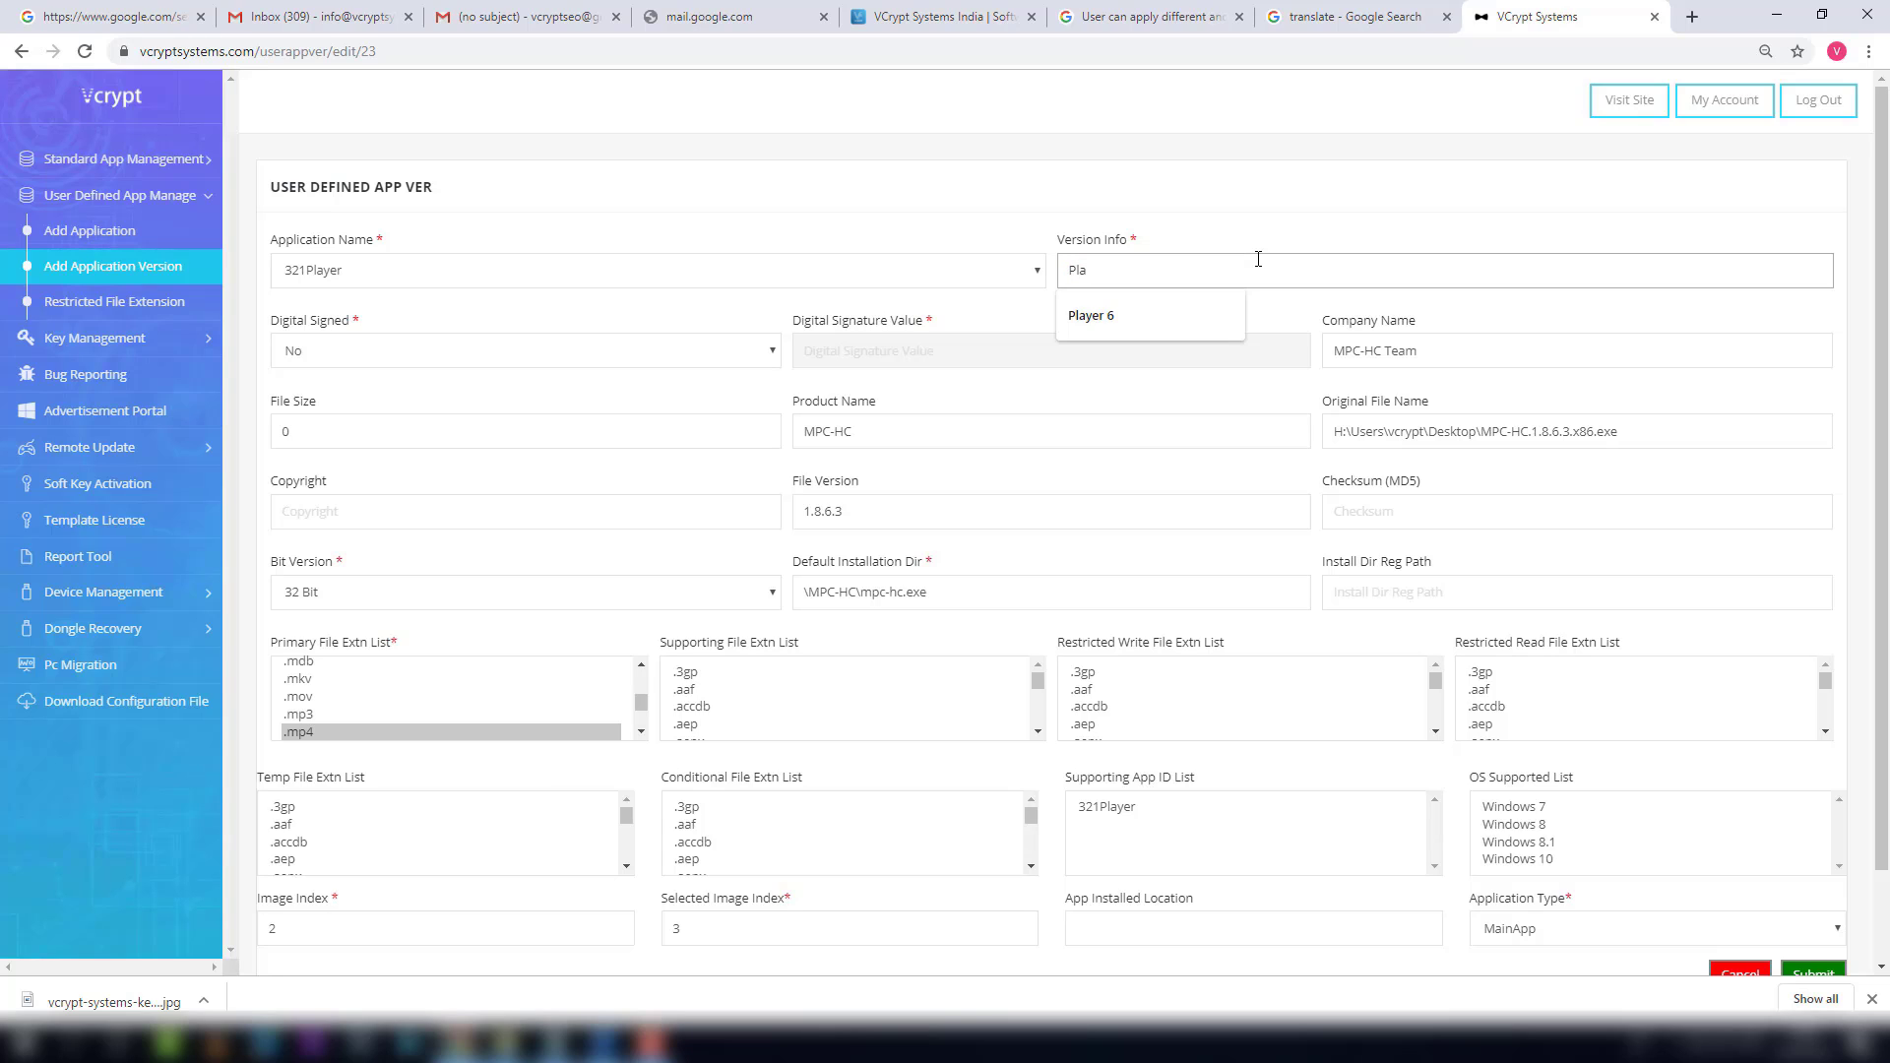
text(yer6)
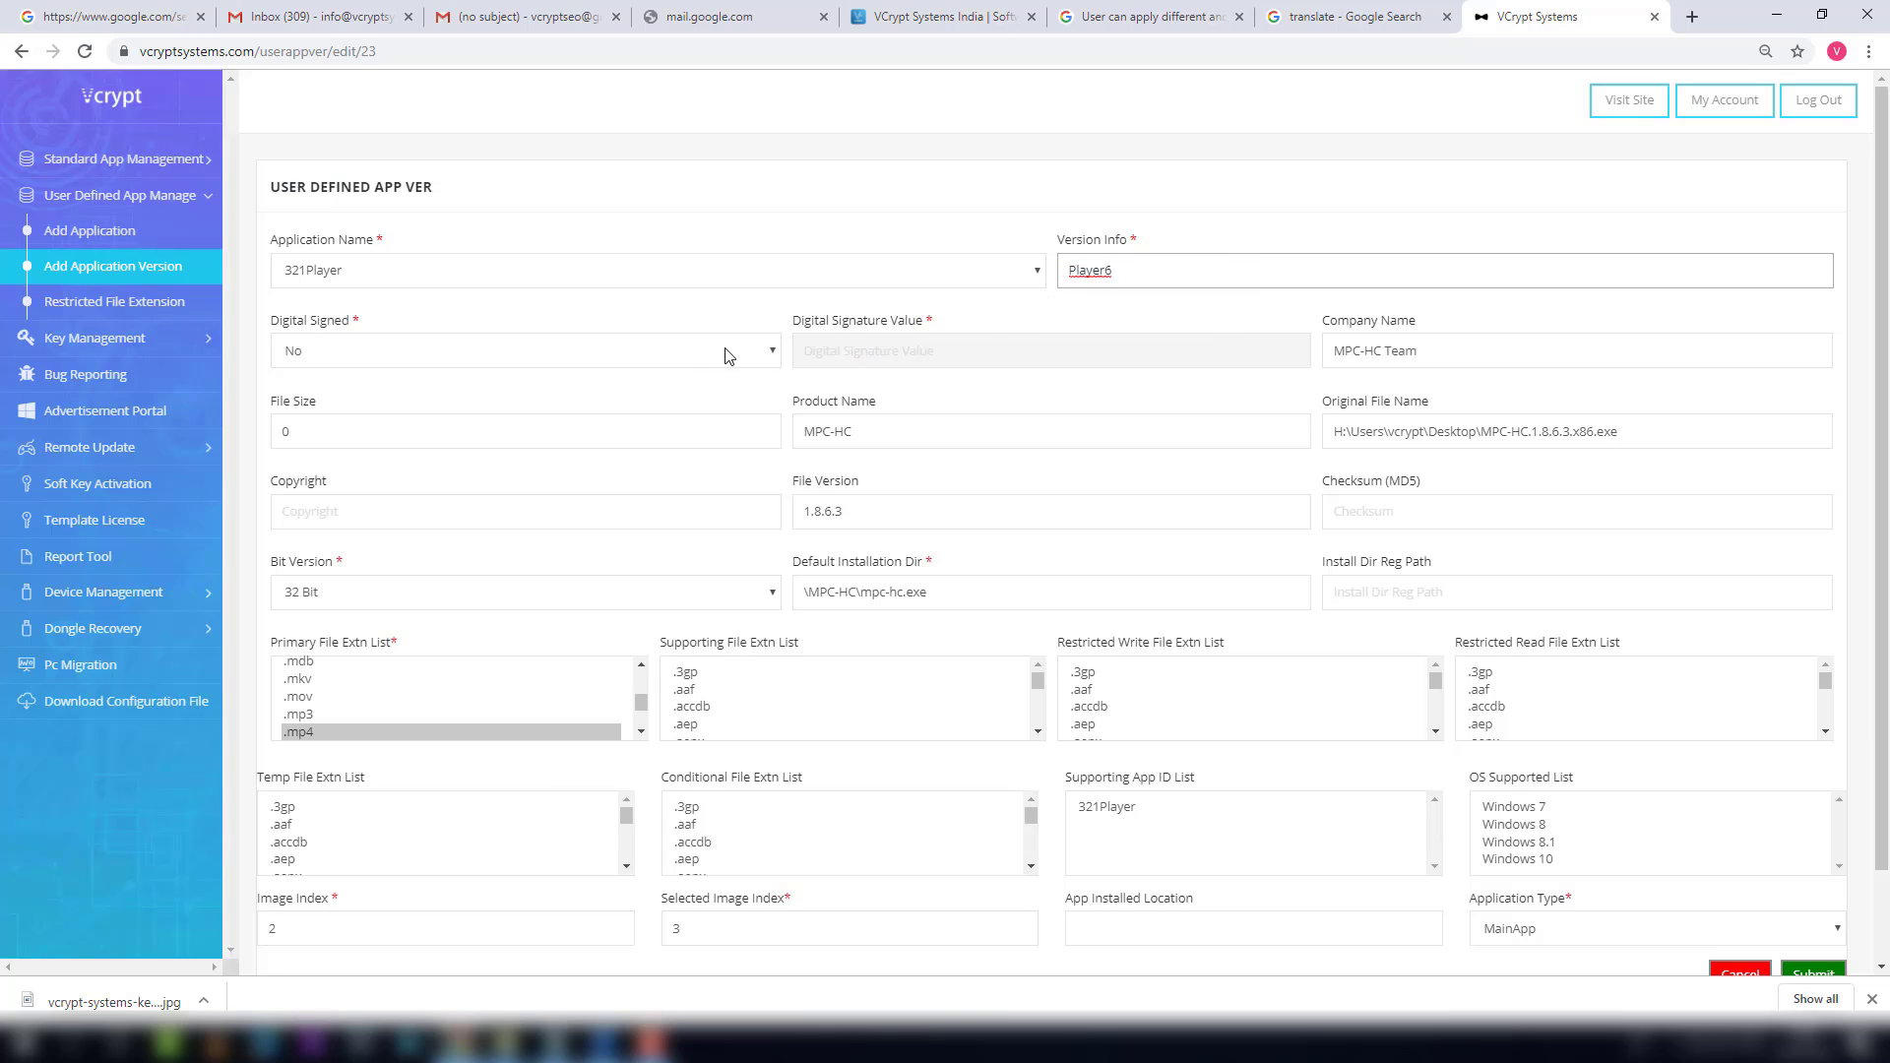
- Set the application version's Digital Signed option to No and keep MPC-HC Team as the company name
click(733, 352)
click(713, 385)
click(1476, 349)
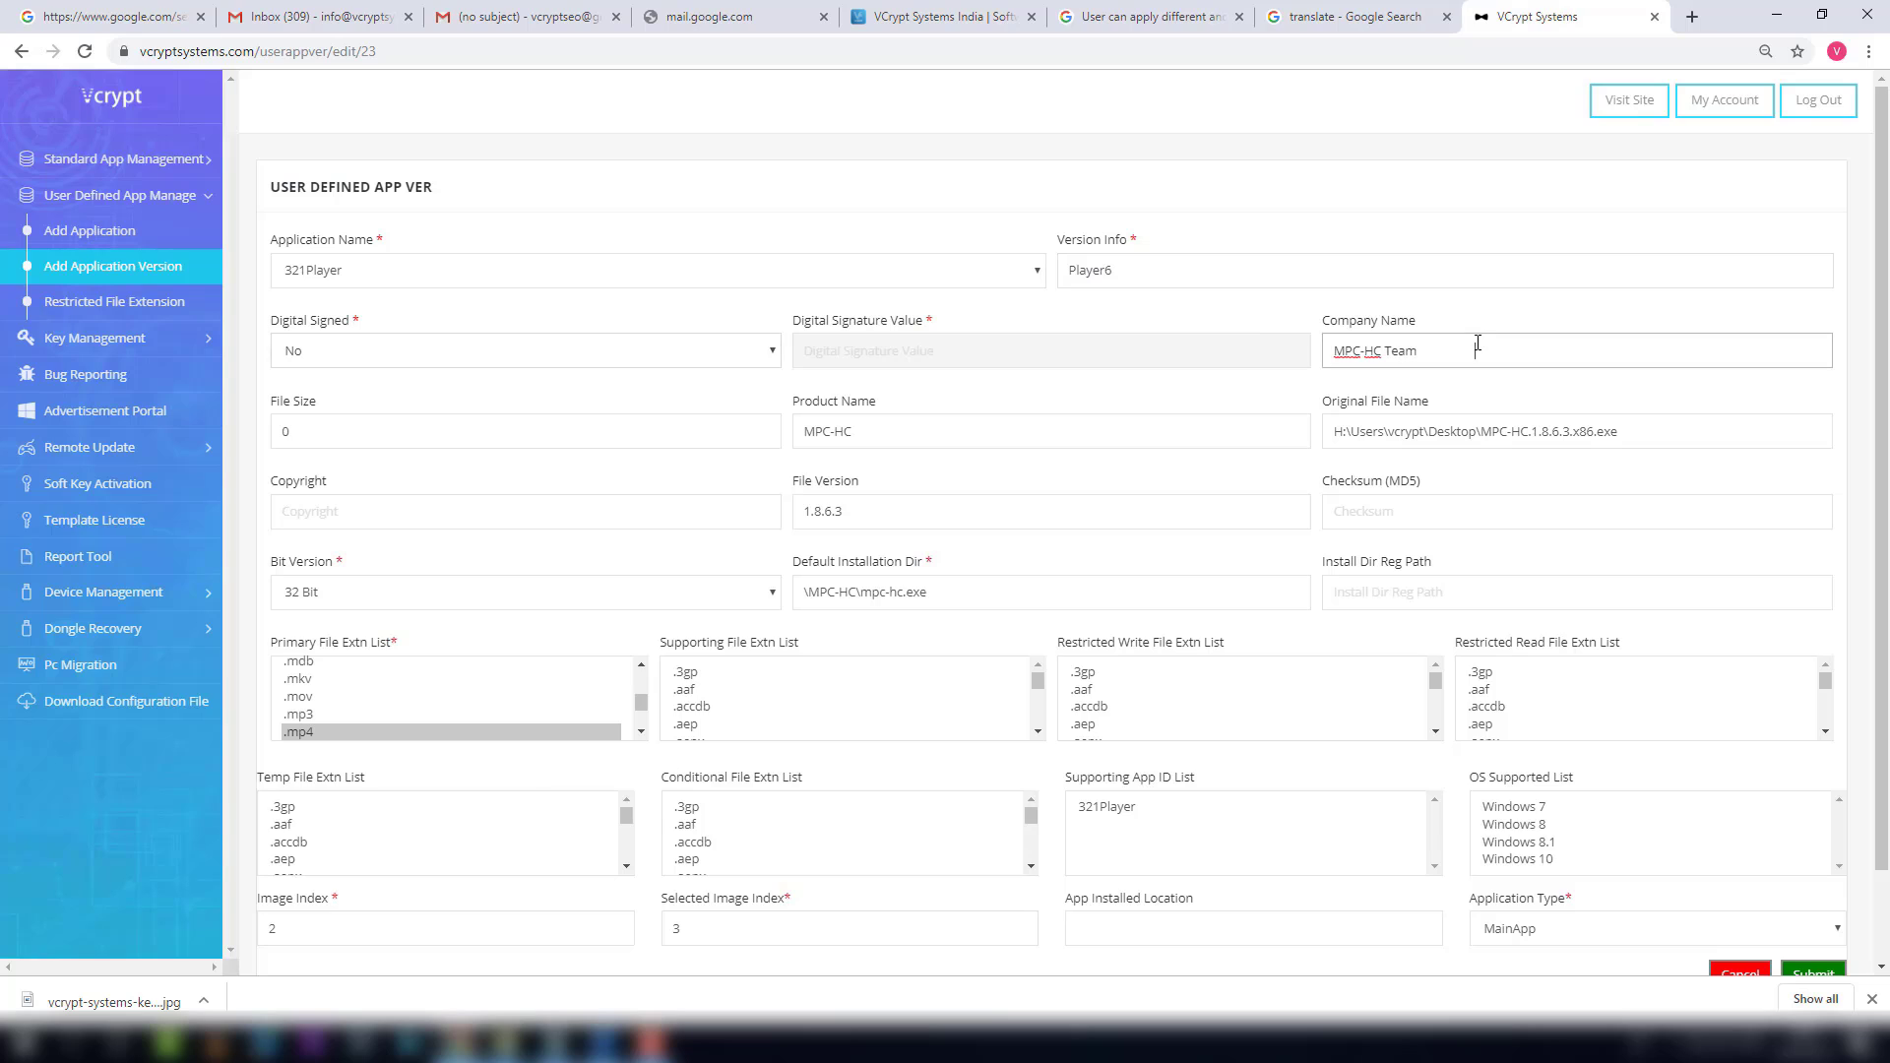
triple_click(1350, 340)
- Choose MPC-HC as the version's product name and review the original file name and file version entries
click(932, 431)
click(888, 504)
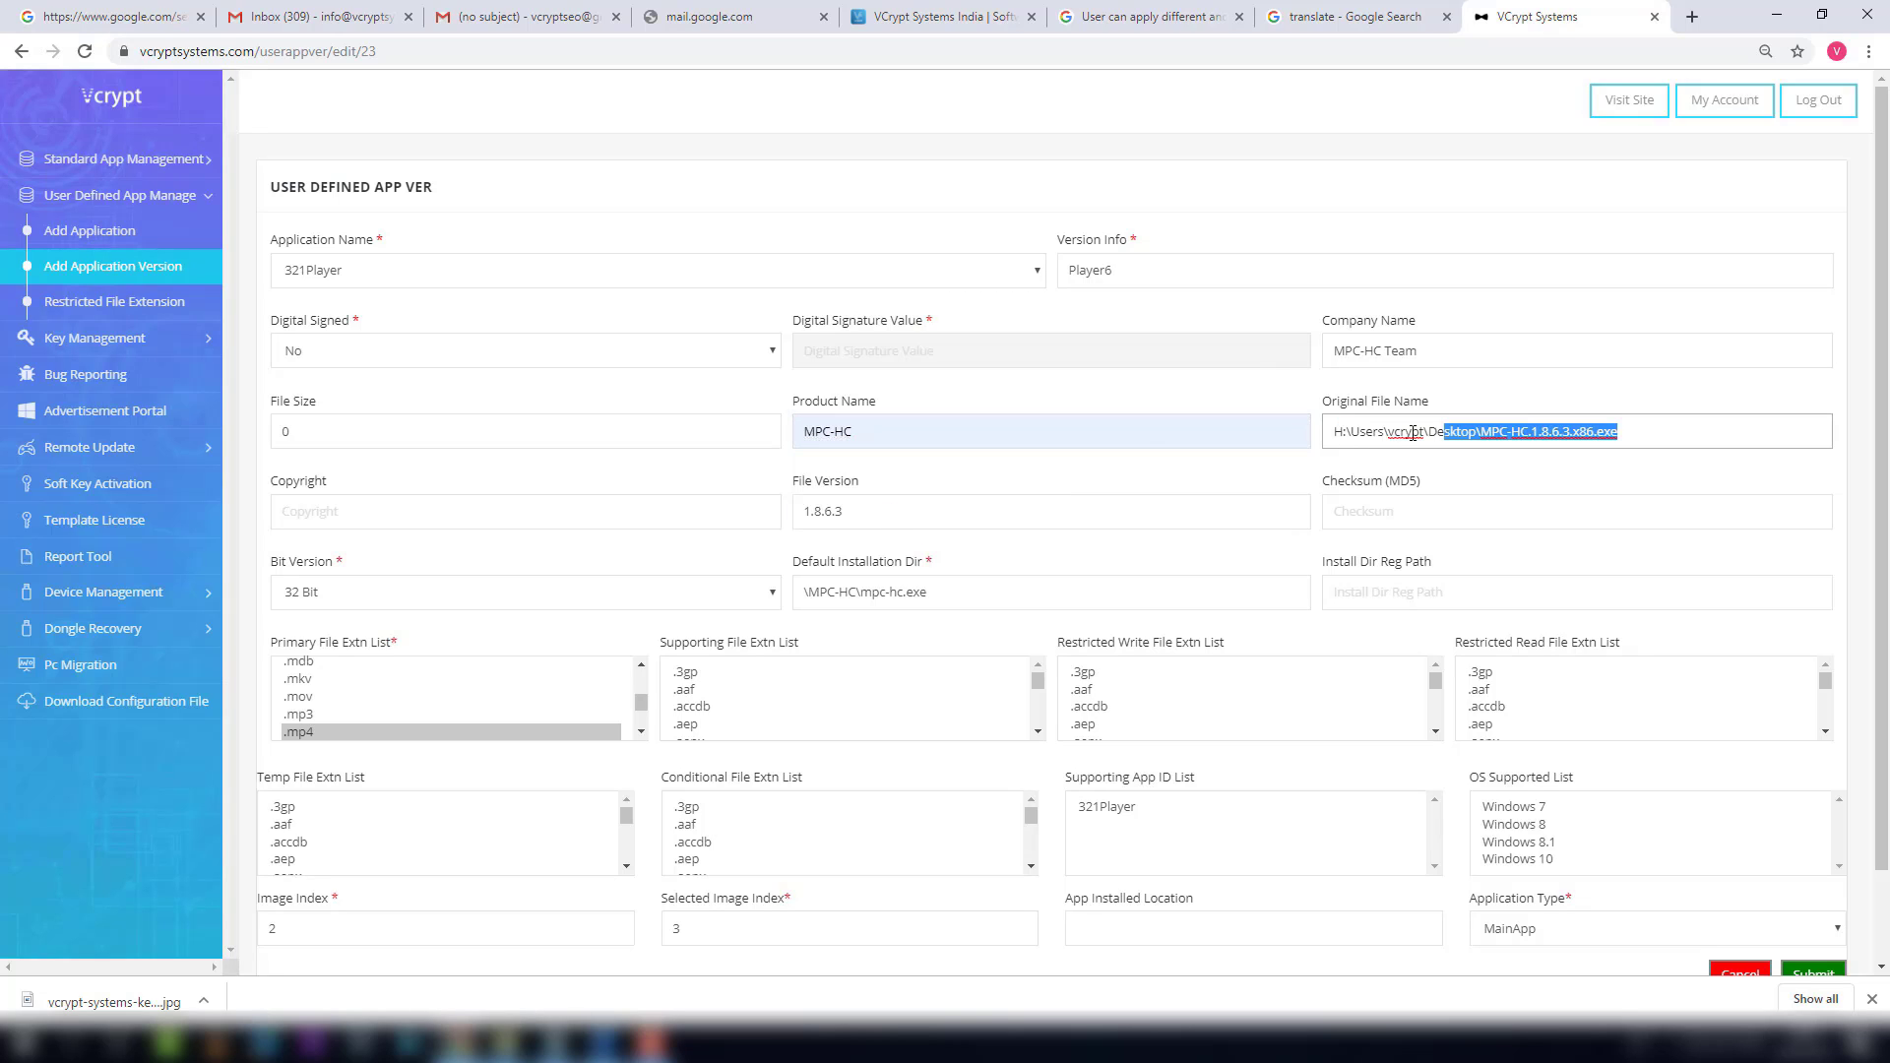
drag(1634, 431, 1329, 431)
click(919, 521)
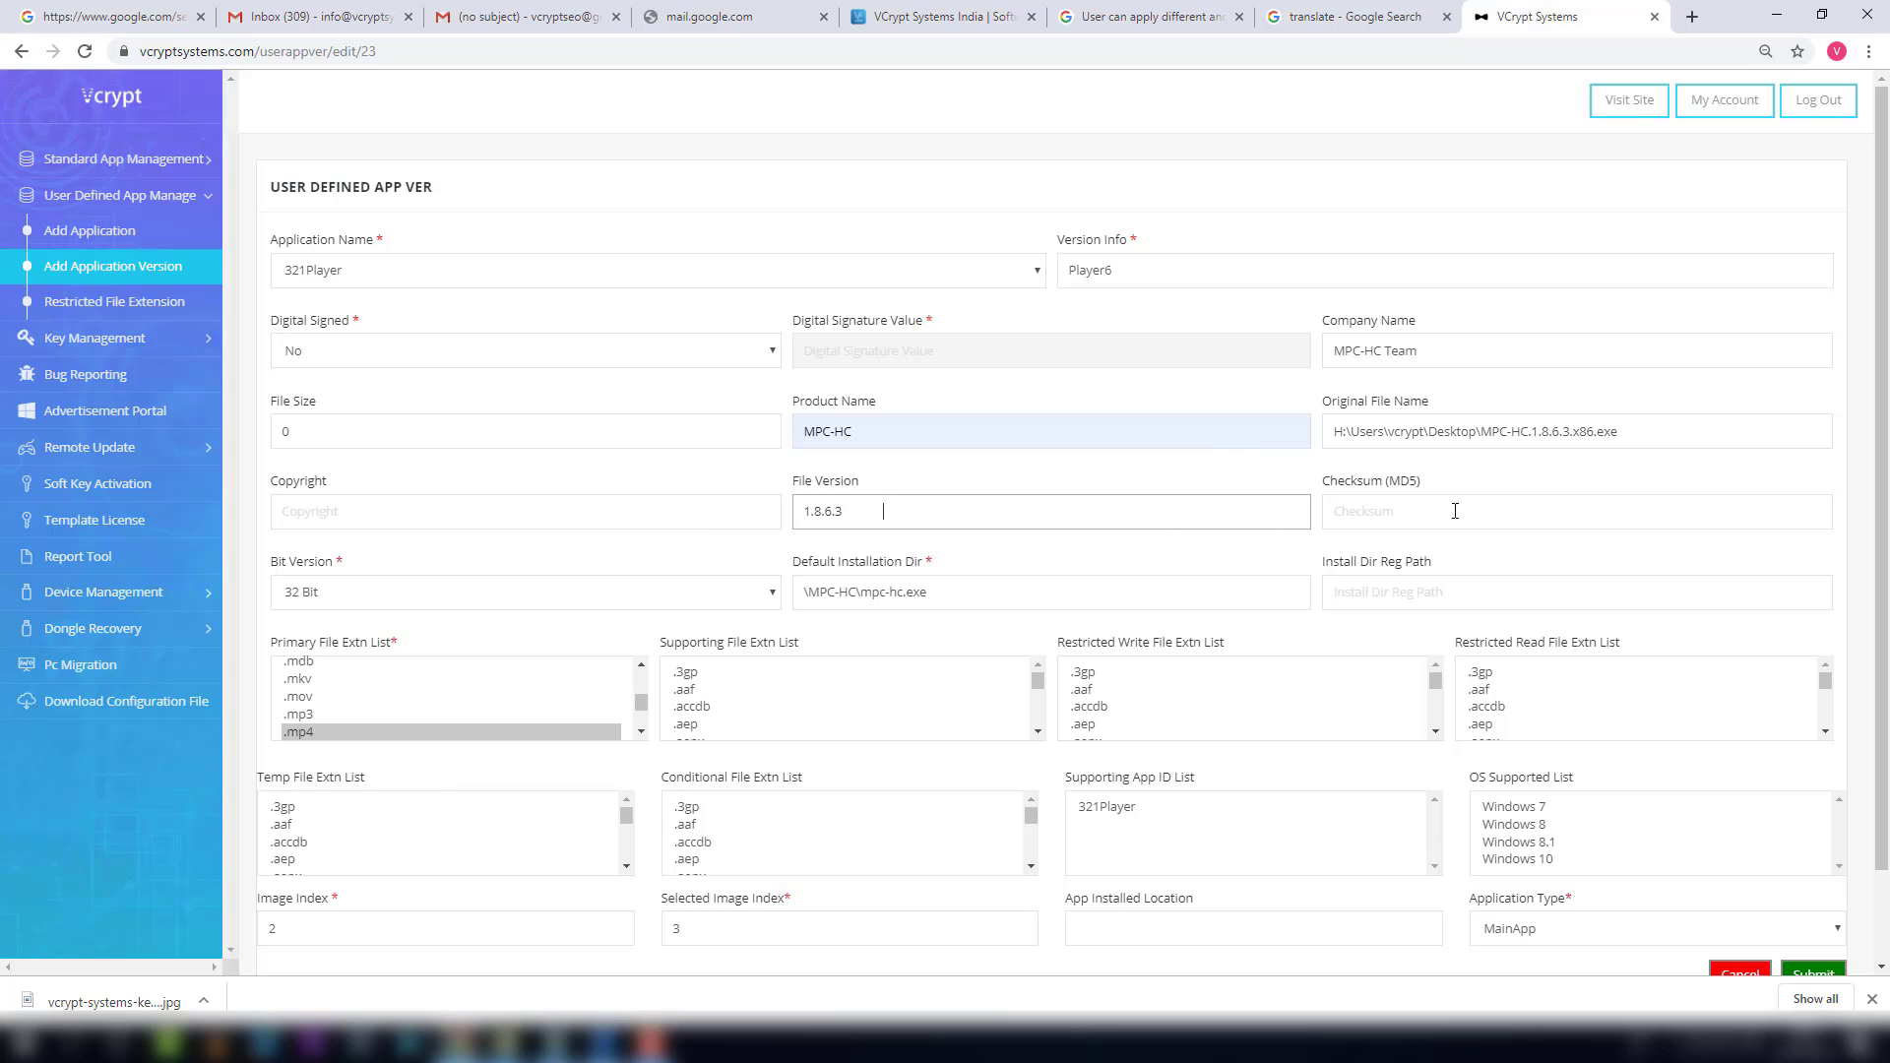
- Select .mp4, .mp3 and .mov as the primary file extensions and submit the edited application version
click(339, 728)
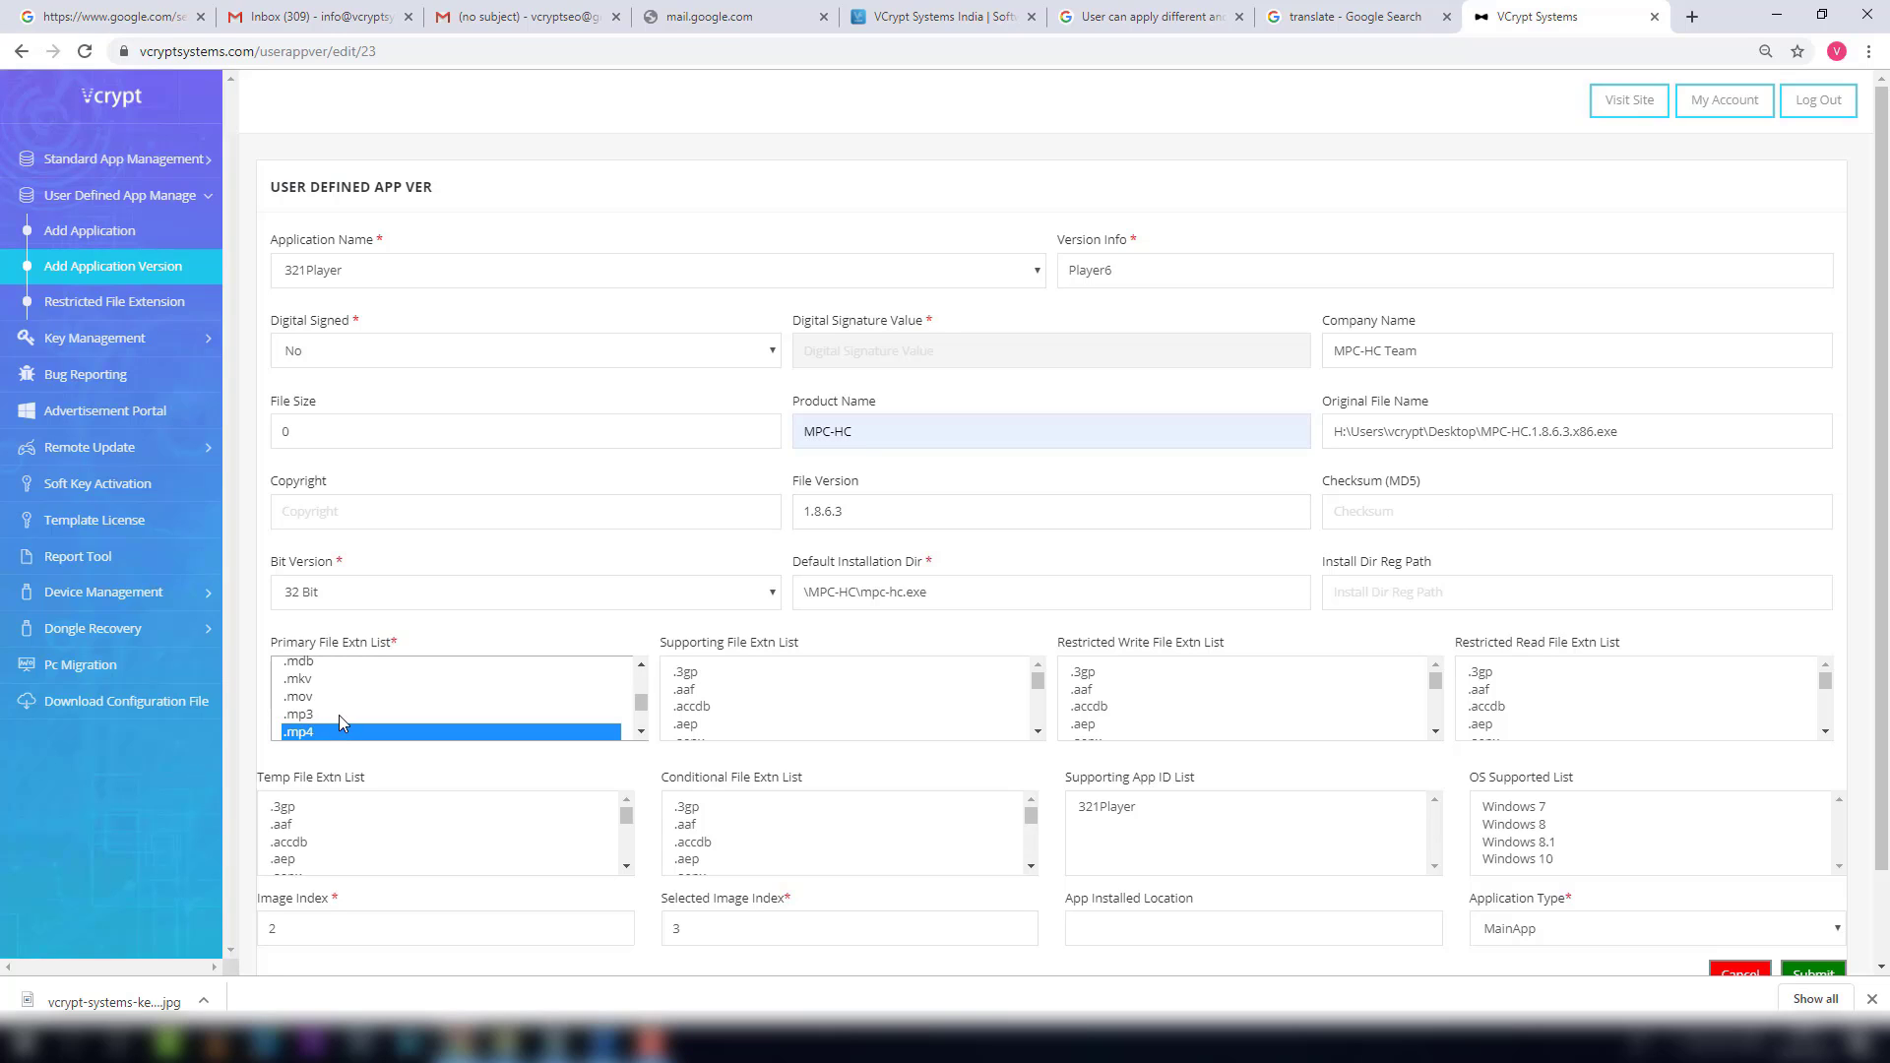
ctrl+click(338, 715)
ctrl+click(339, 697)
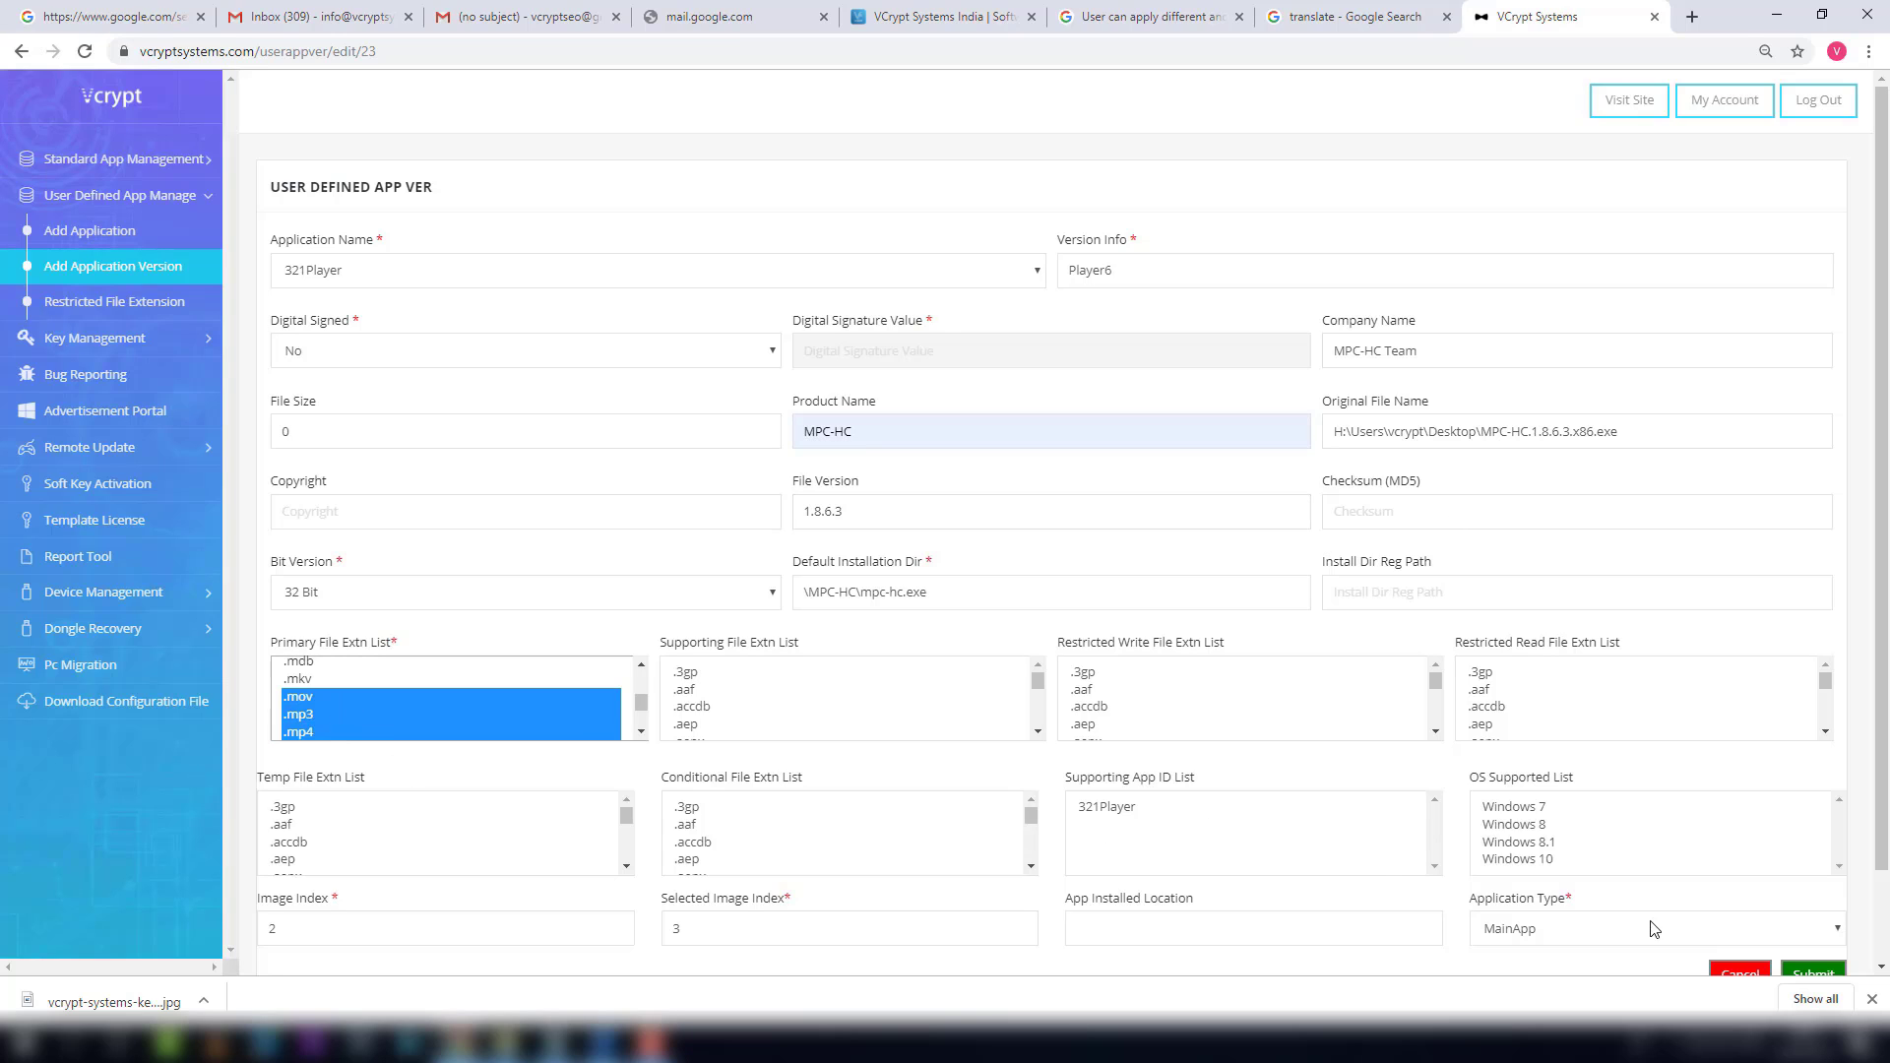
scroll(1654, 930, down, 1)
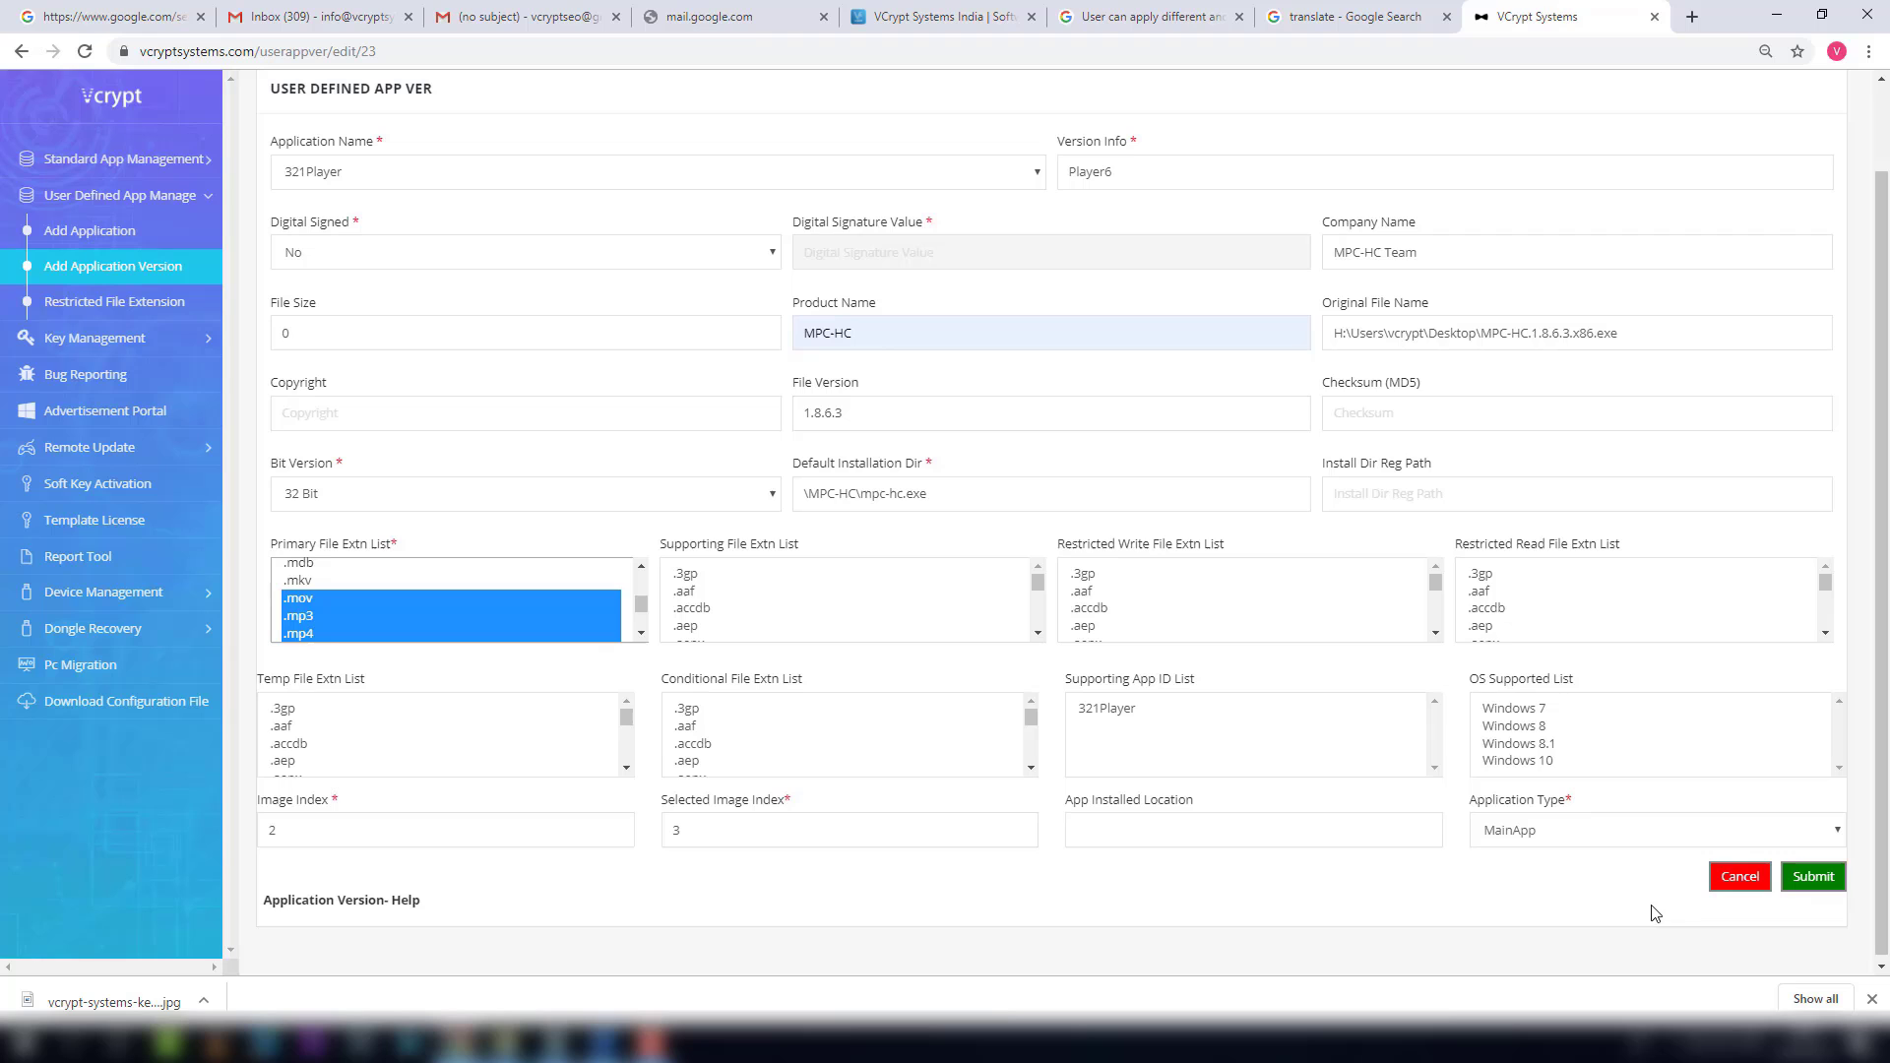
click(1802, 881)
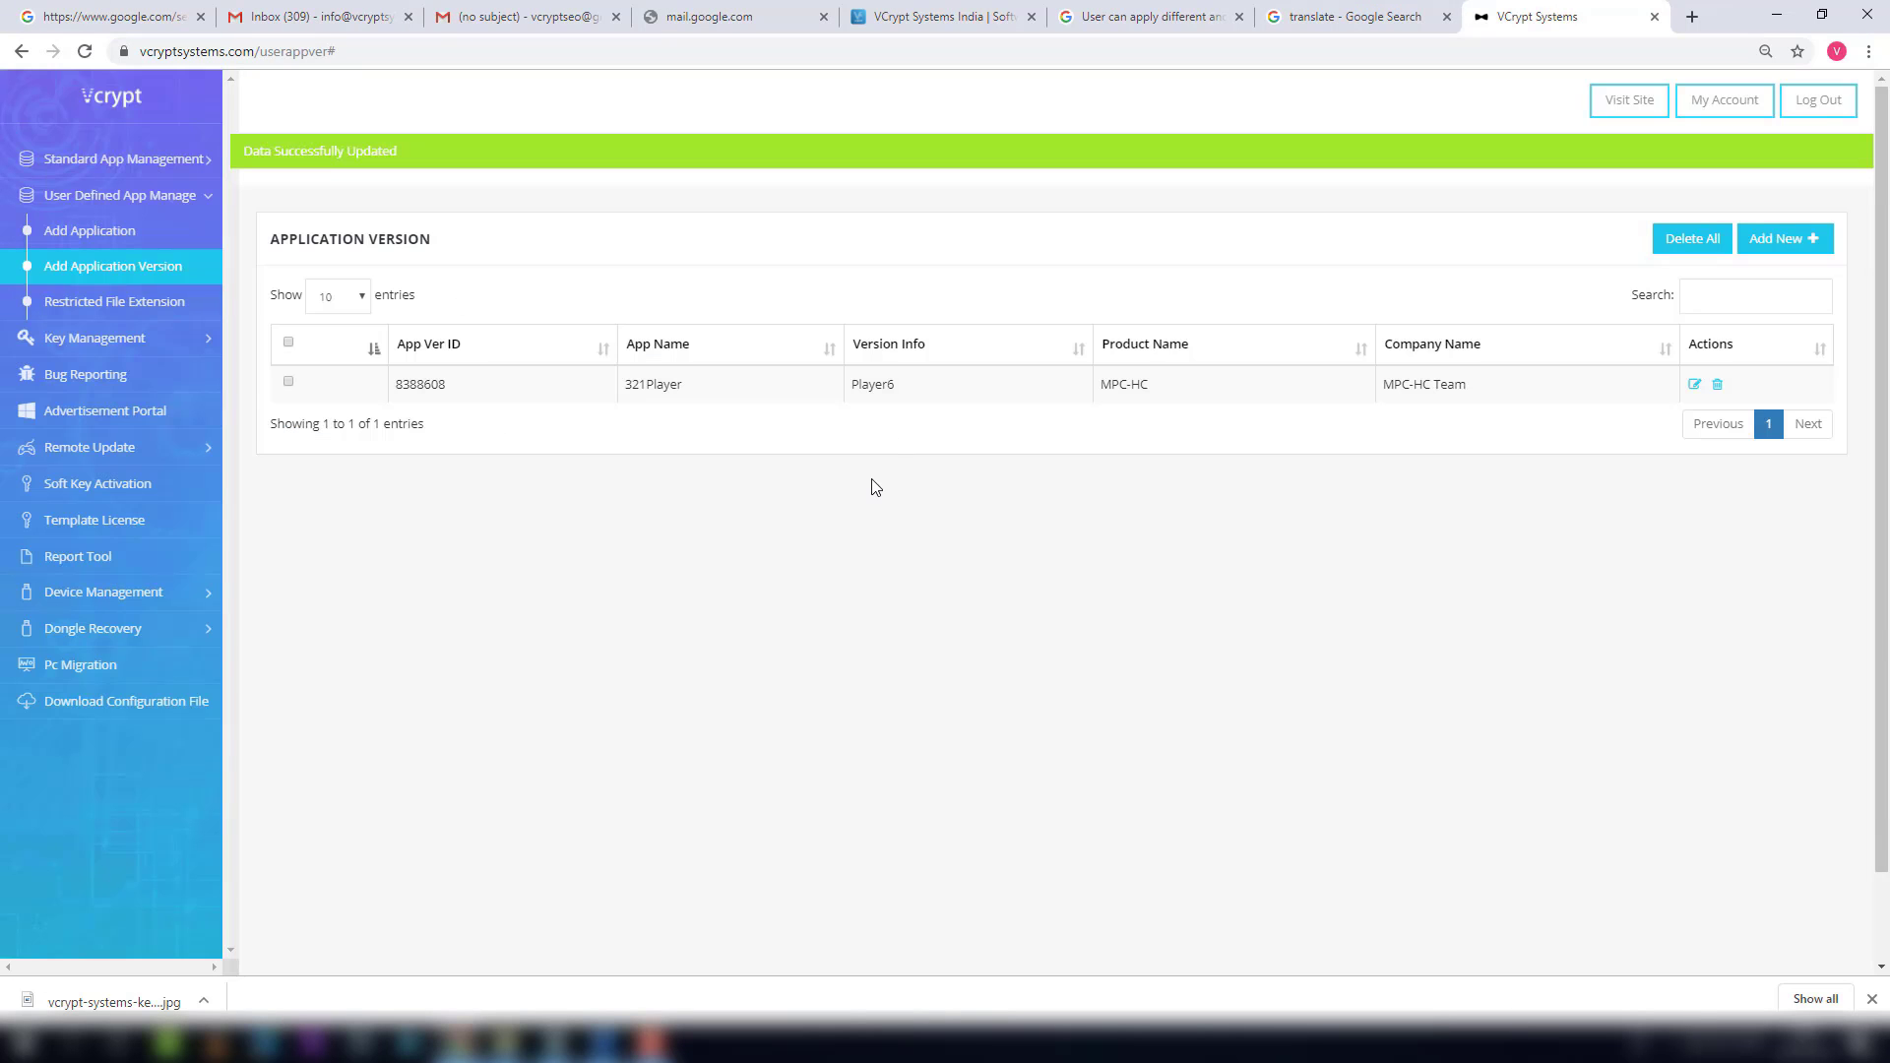
- Open the 321Player restricted file extension entry for editing and choose batch 2017 and app 321Player
click(110, 303)
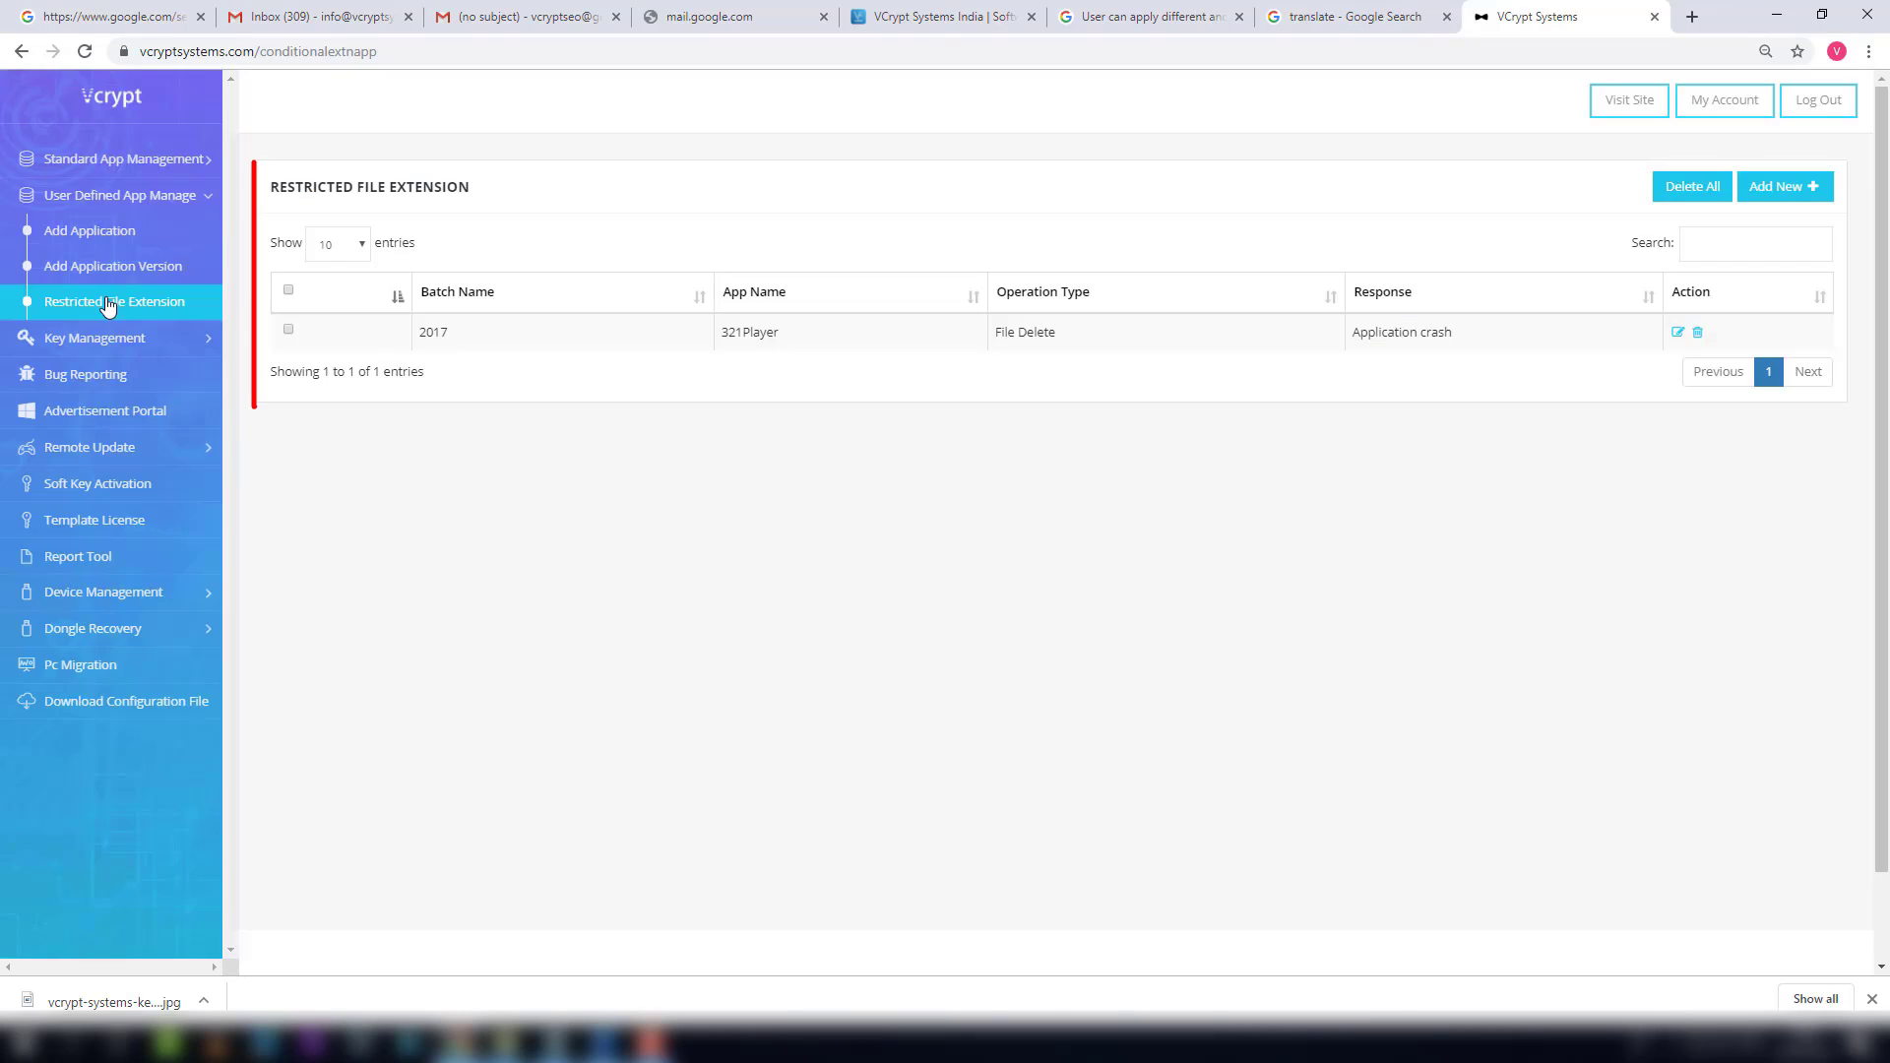
click(1678, 332)
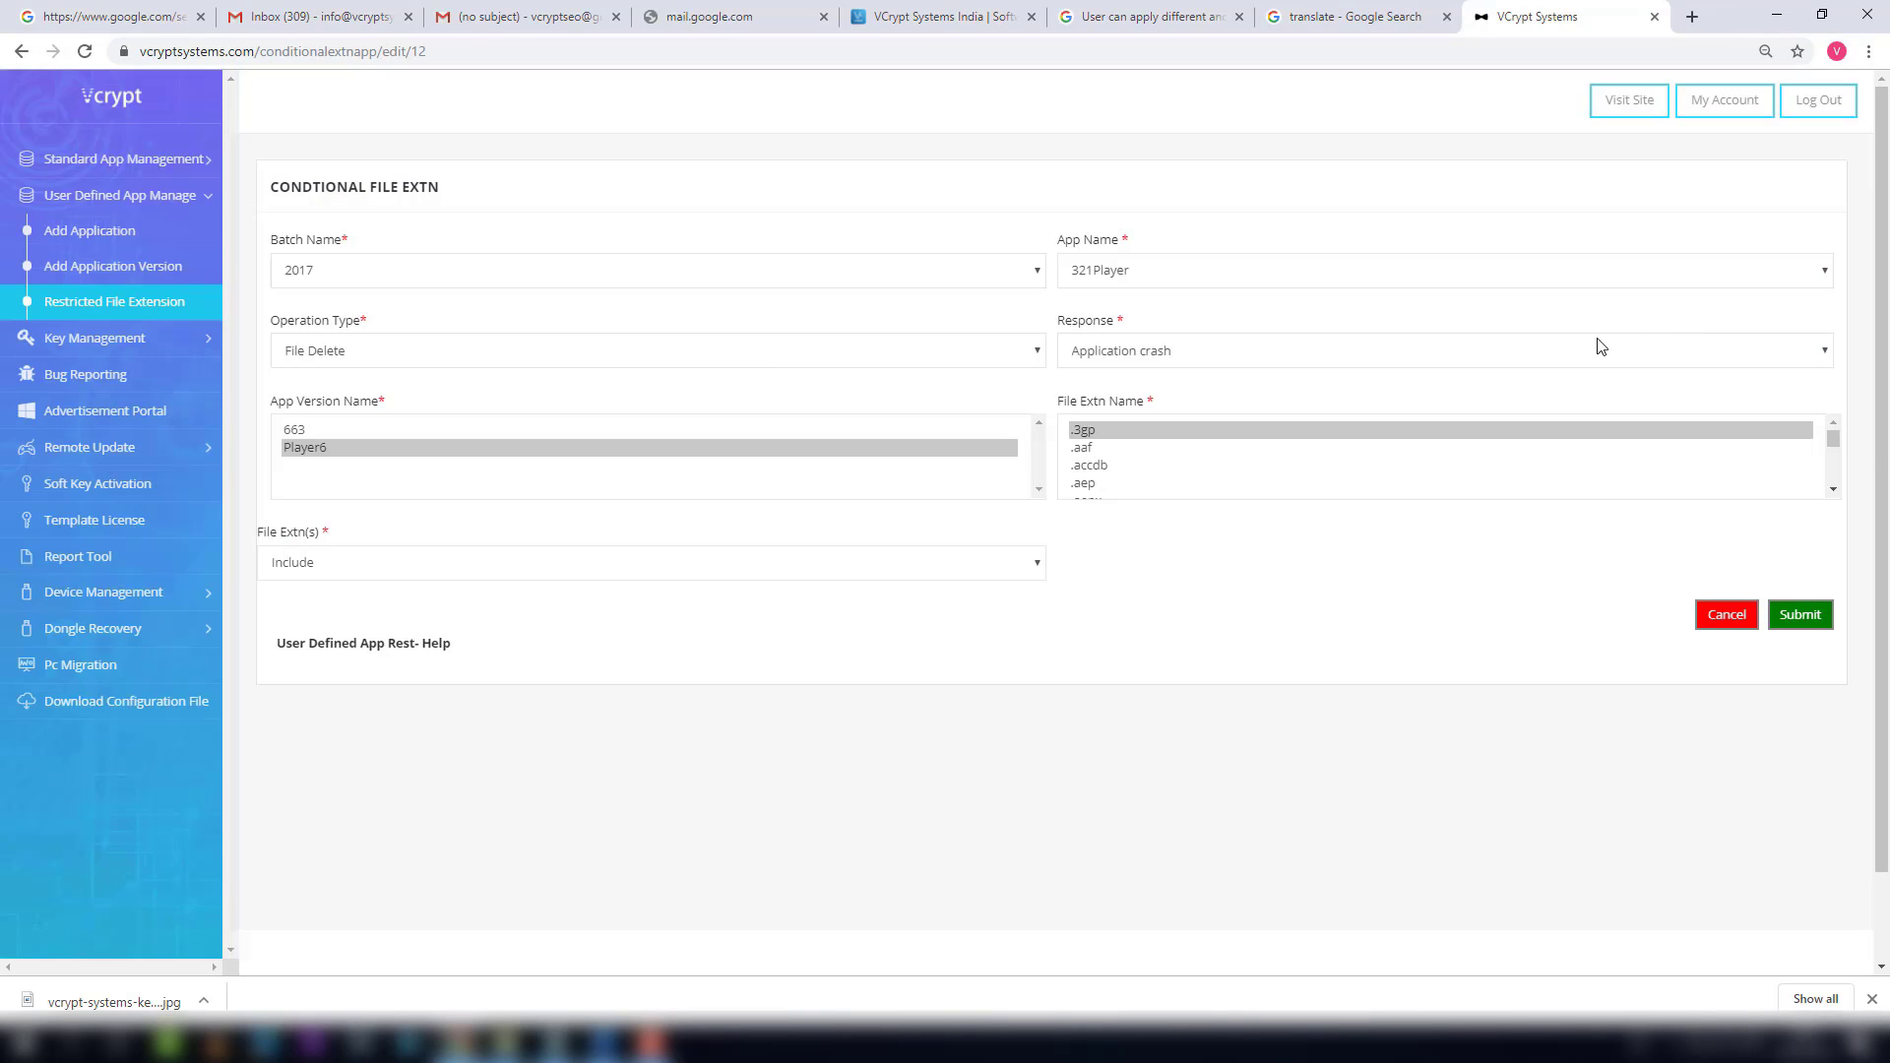
click(421, 284)
click(394, 315)
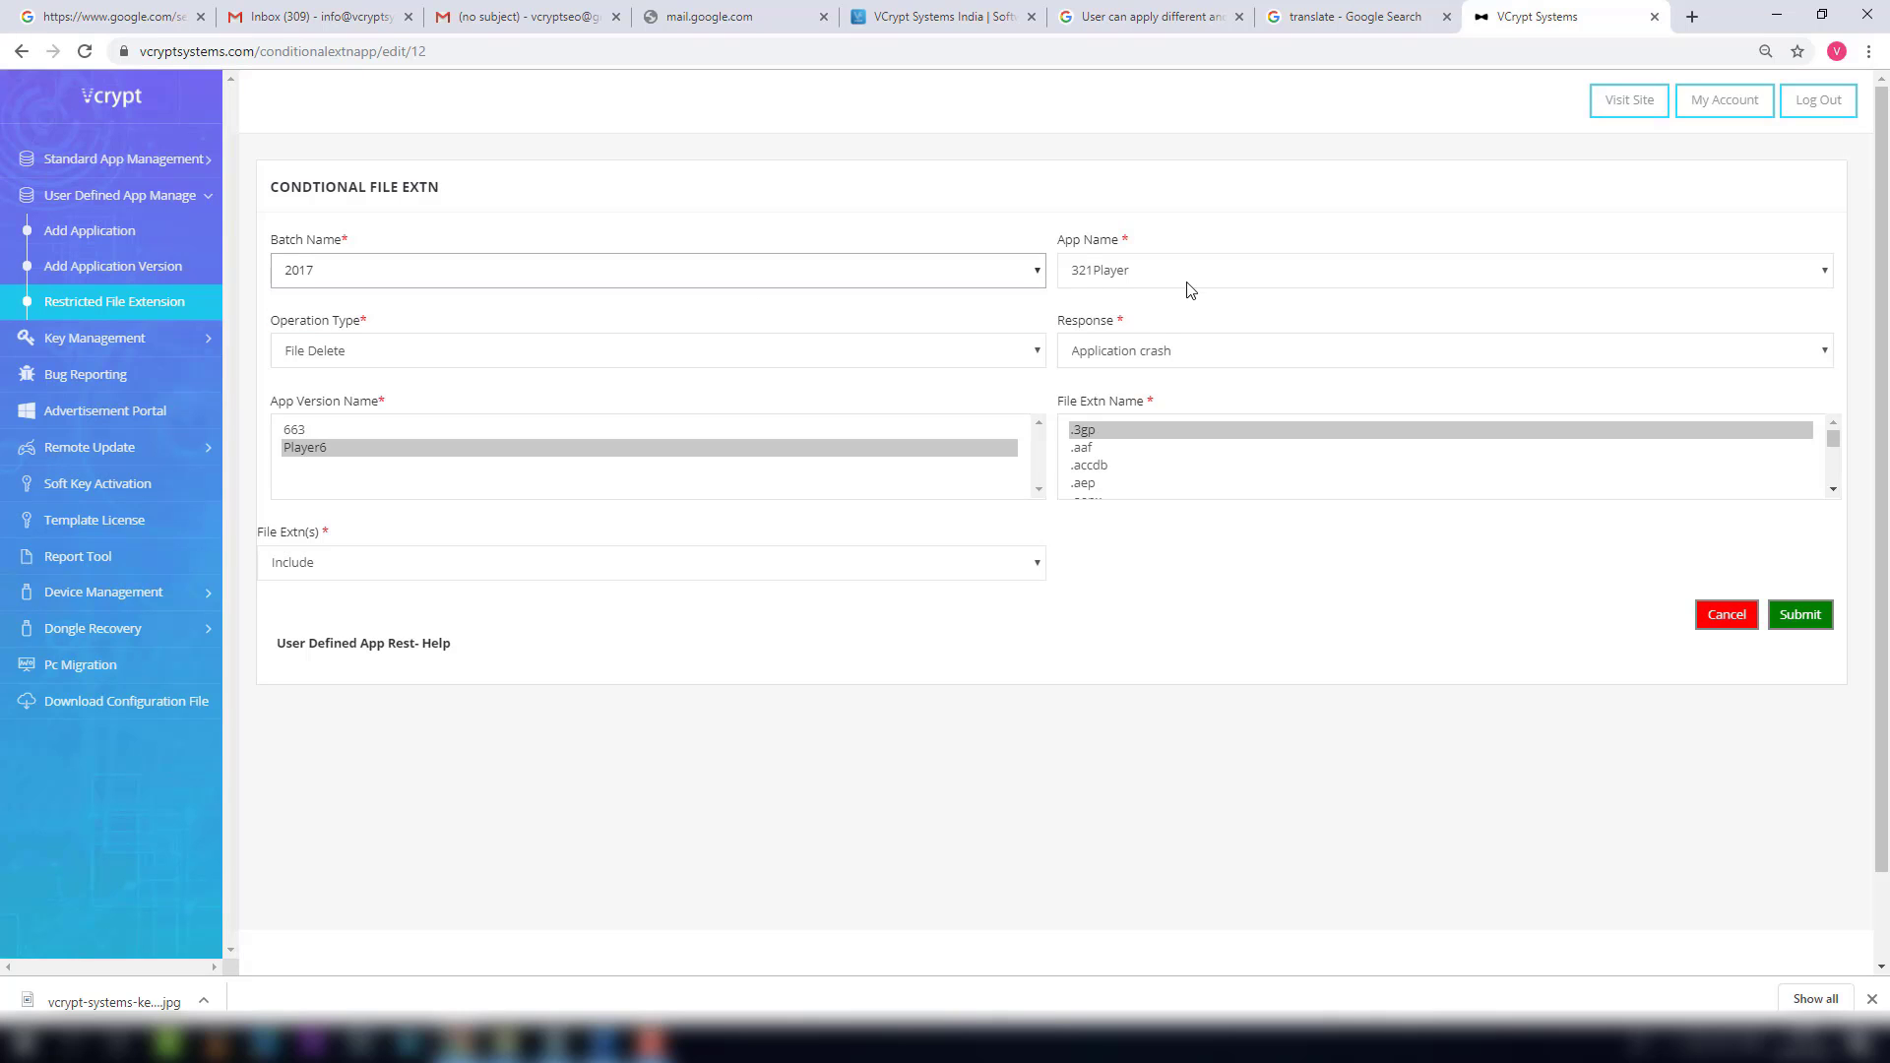
click(1188, 281)
click(1168, 315)
- Choose File Delete as the operation type and Application crash as the response
click(480, 354)
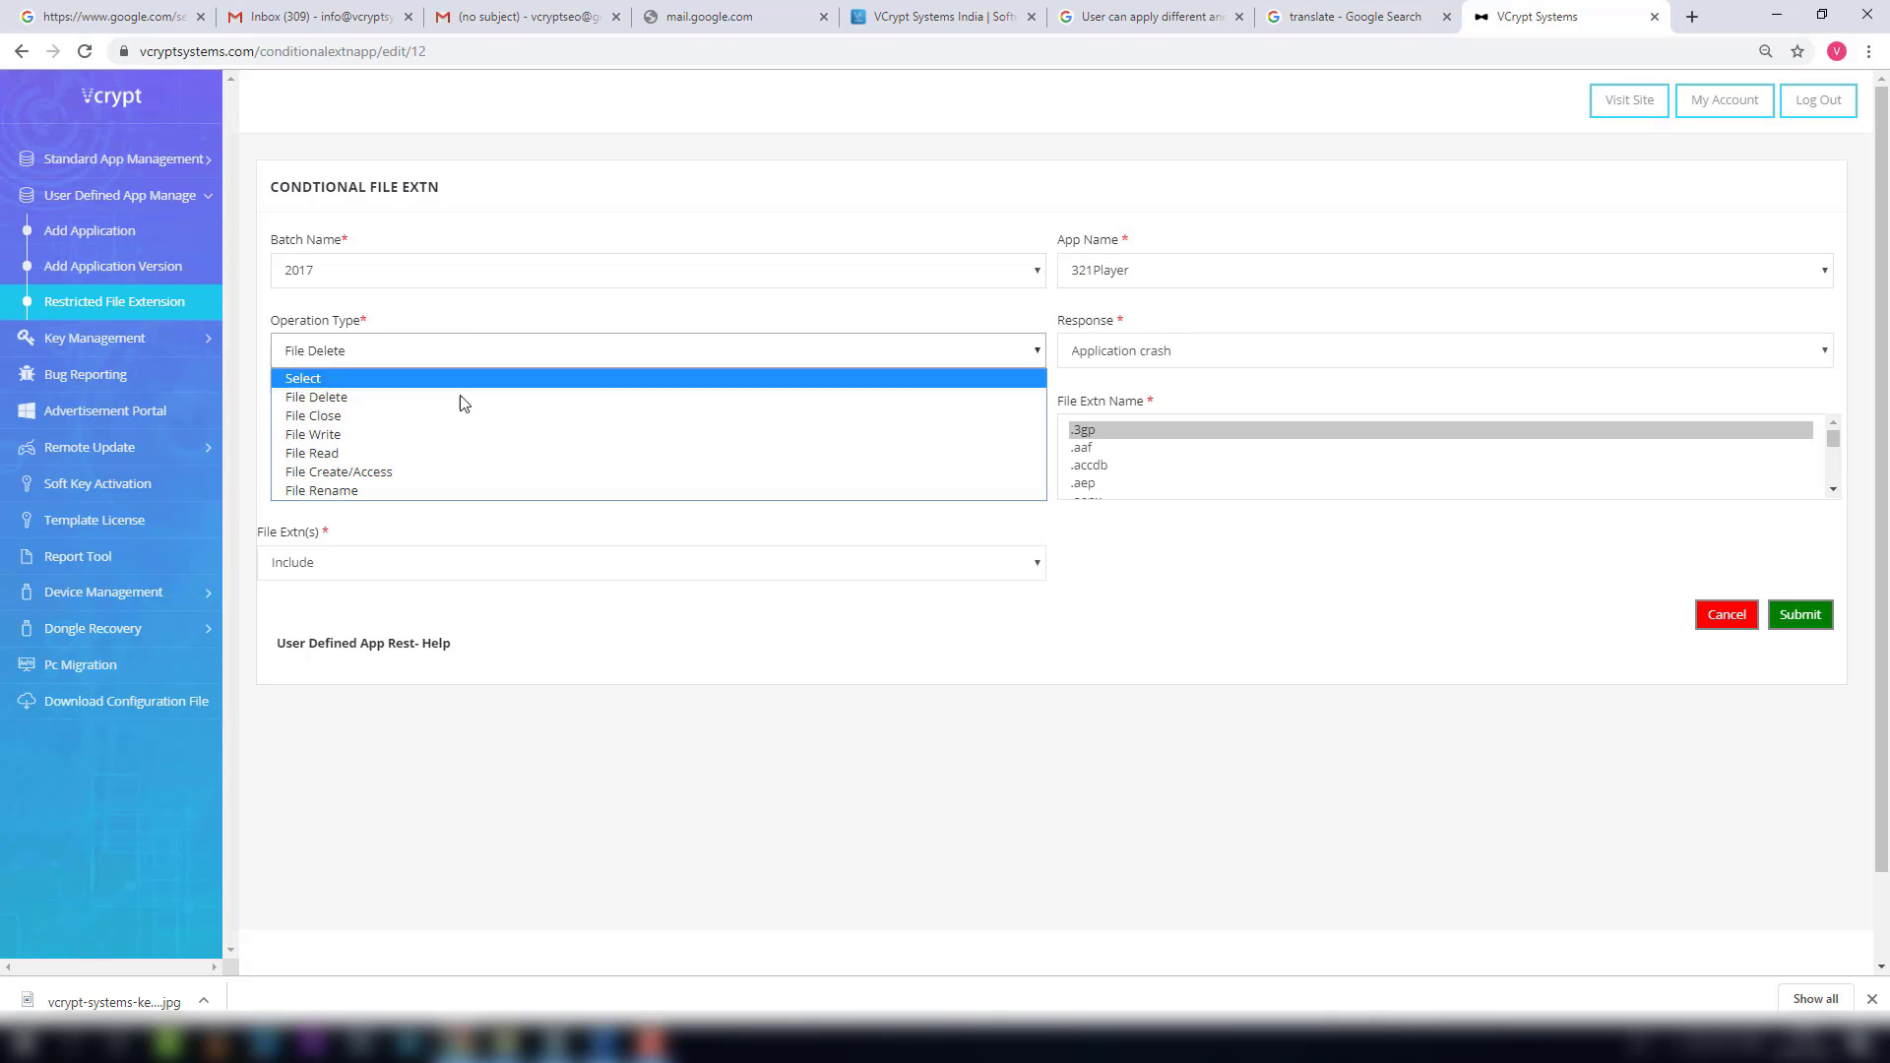
click(426, 398)
click(1242, 352)
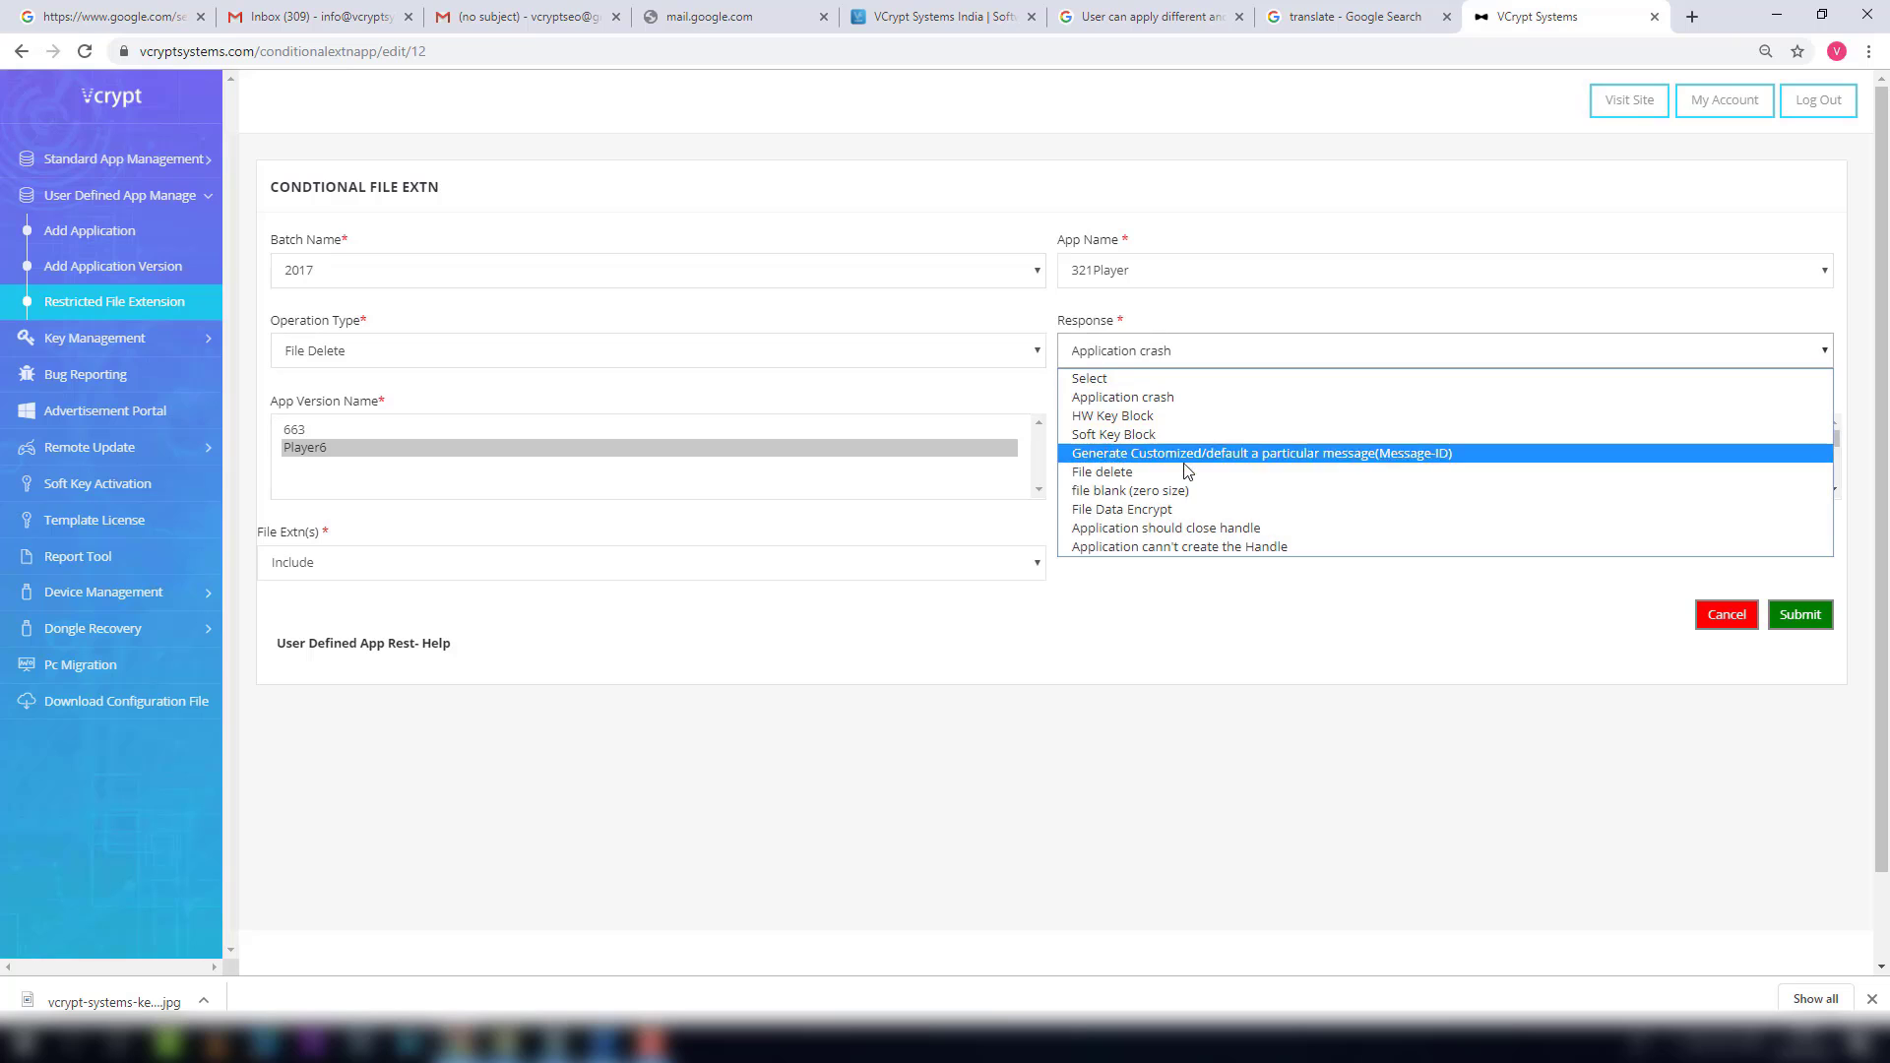
click(1108, 407)
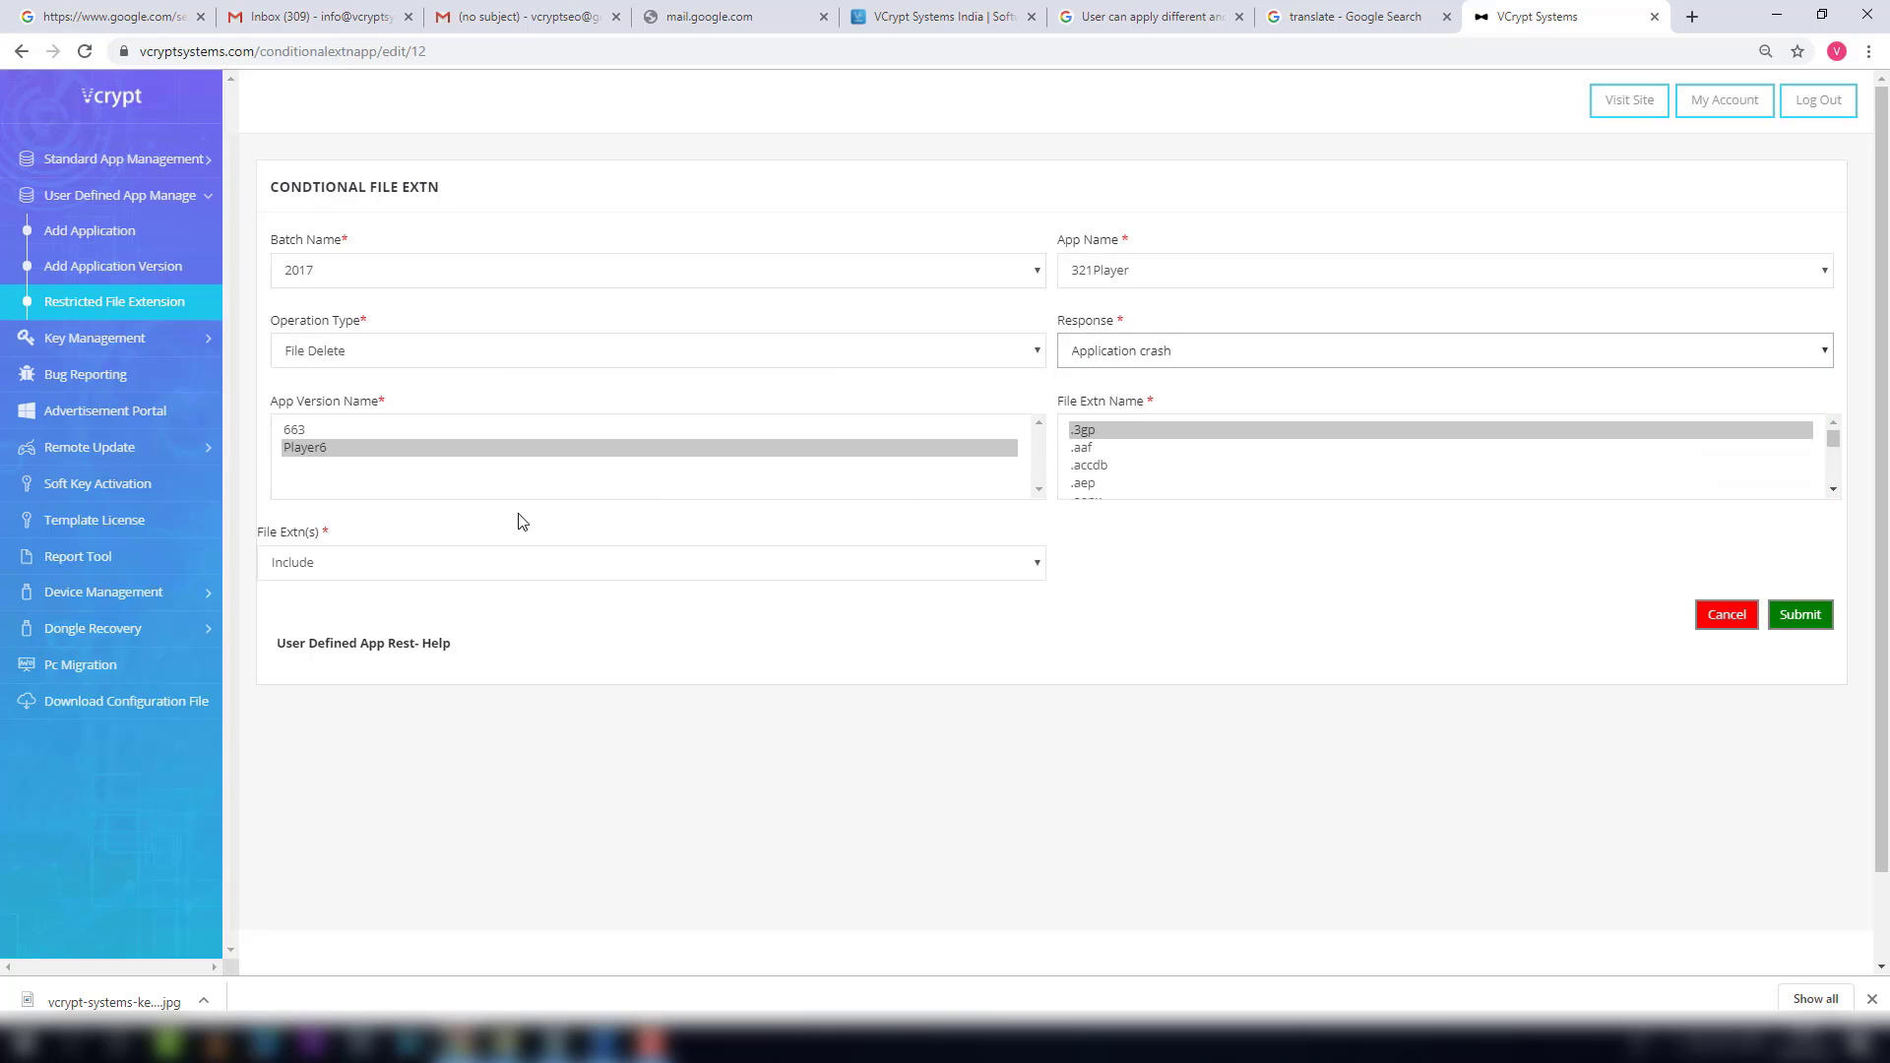
- Select app version Player6 and file extension .3gp, set File Extn(s) to Include, and submit the edited restriction
click(473, 447)
click(1145, 431)
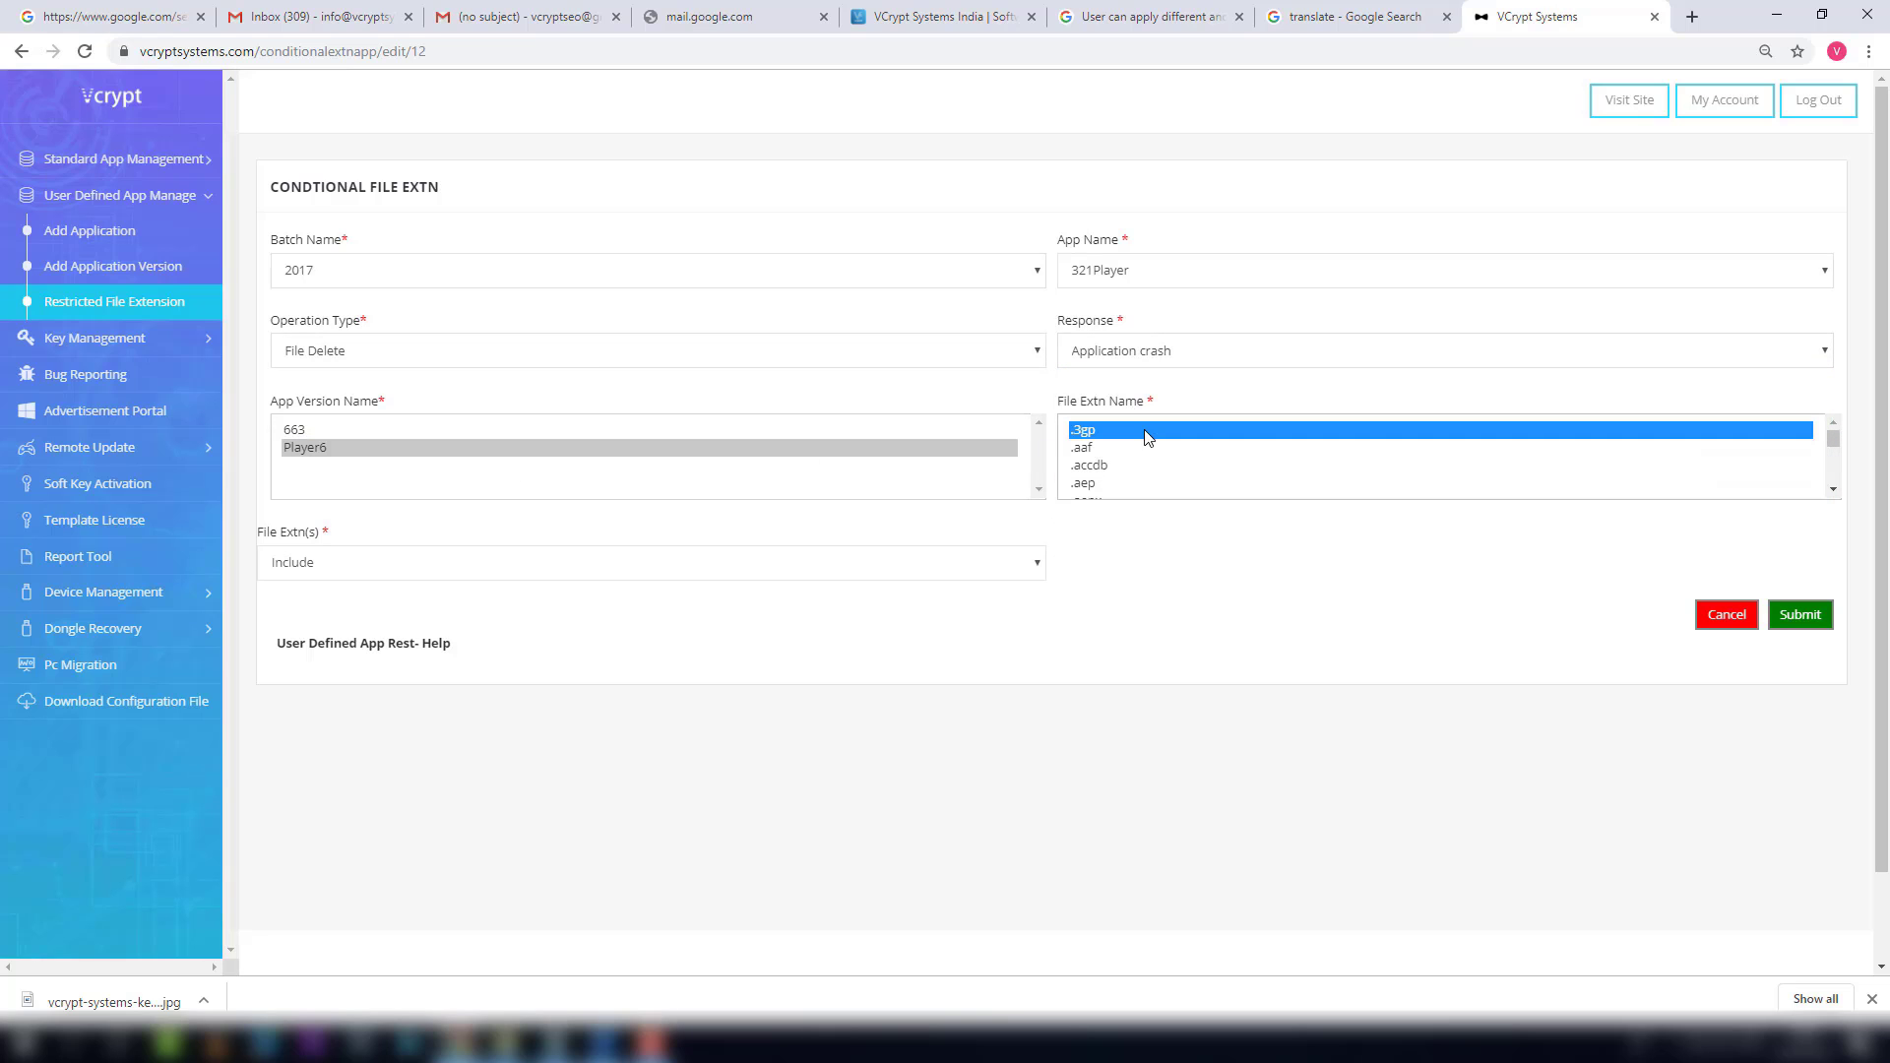
click(903, 569)
click(883, 609)
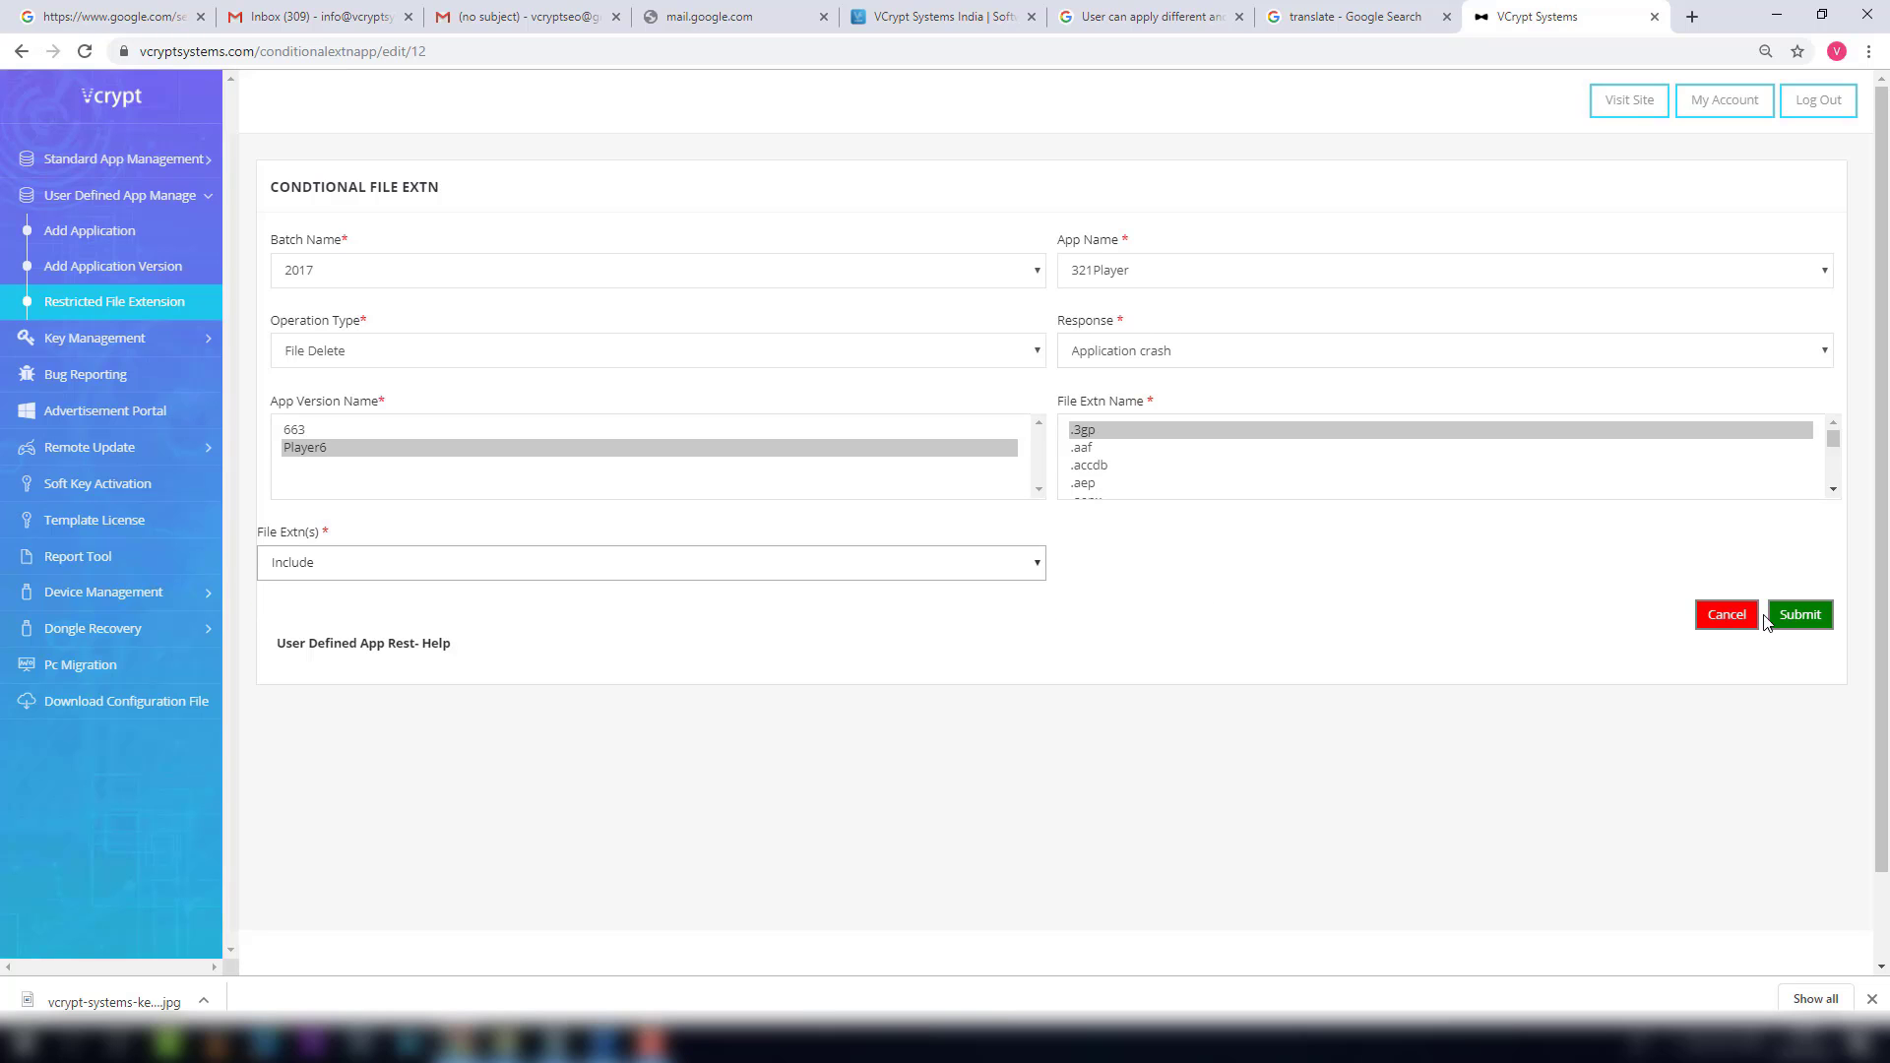
click(1802, 618)
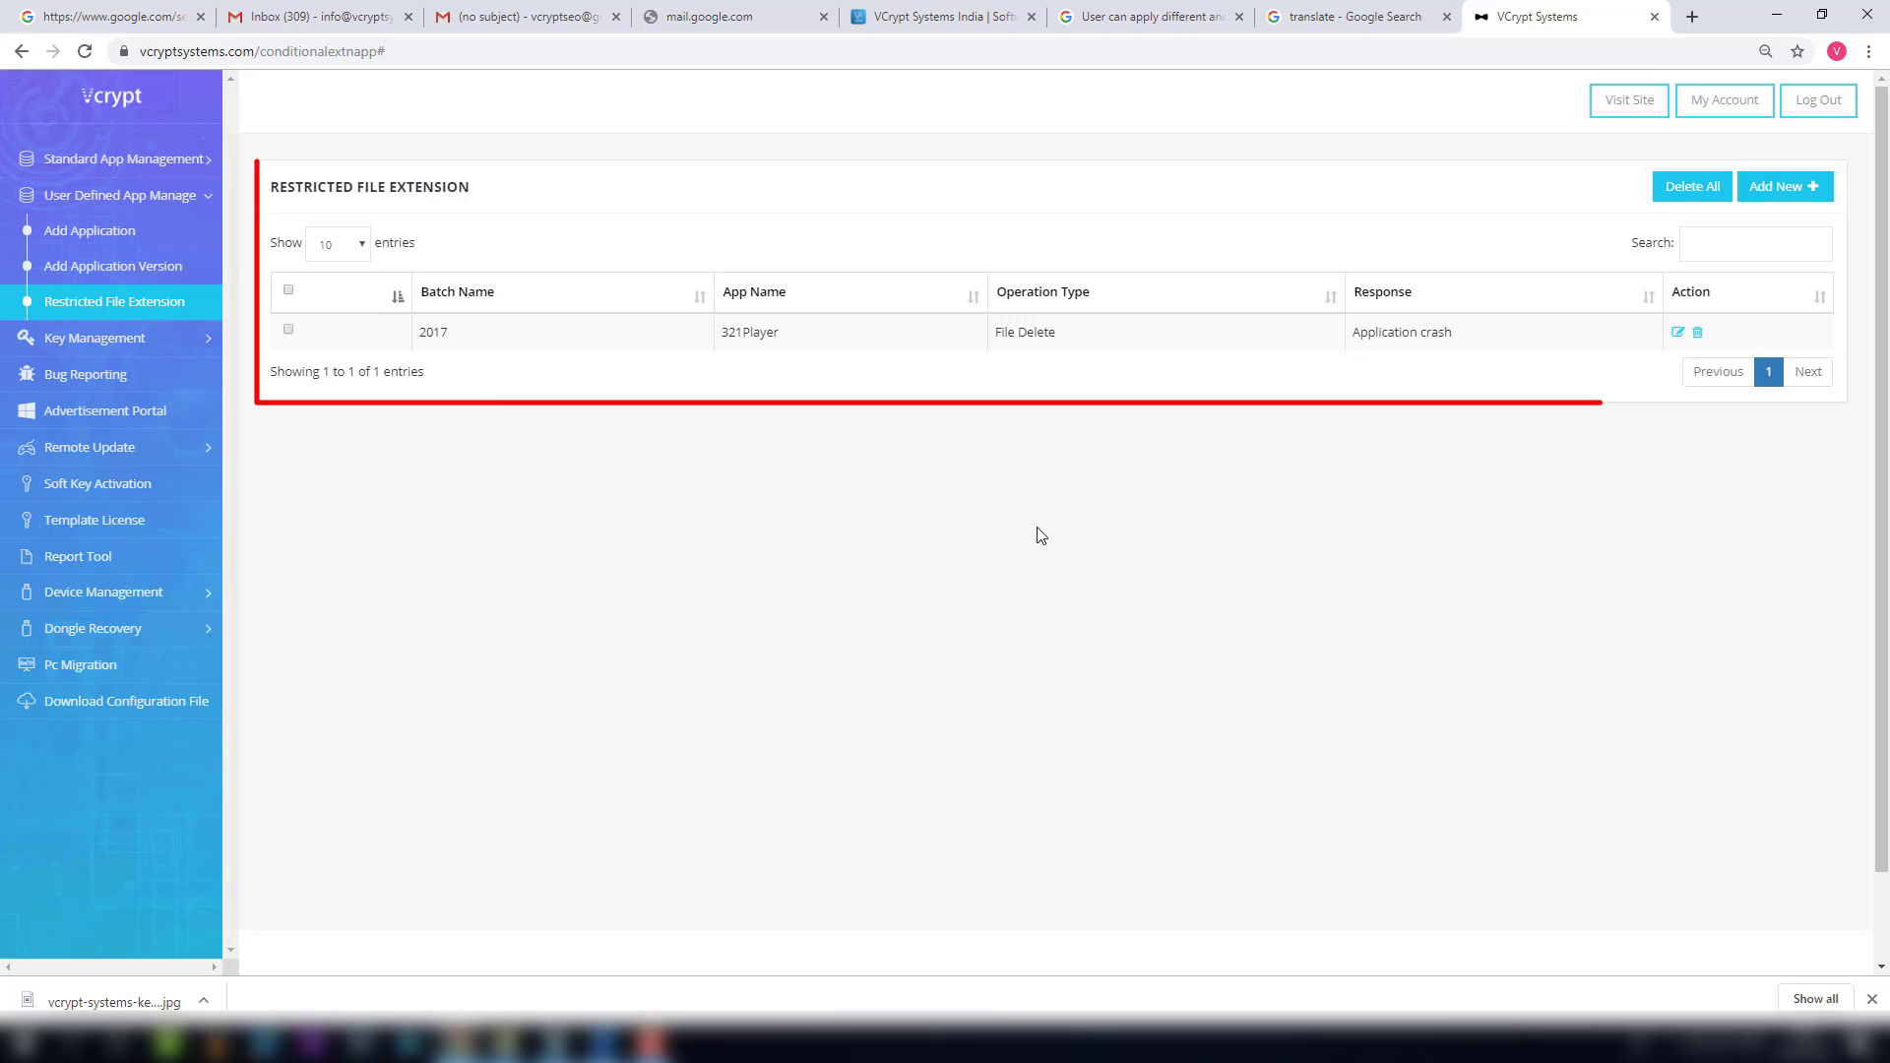
- Delete the 321Player restricted file extension entry for batch 2017 and confirm the deletion
click(1697, 334)
click(1032, 160)
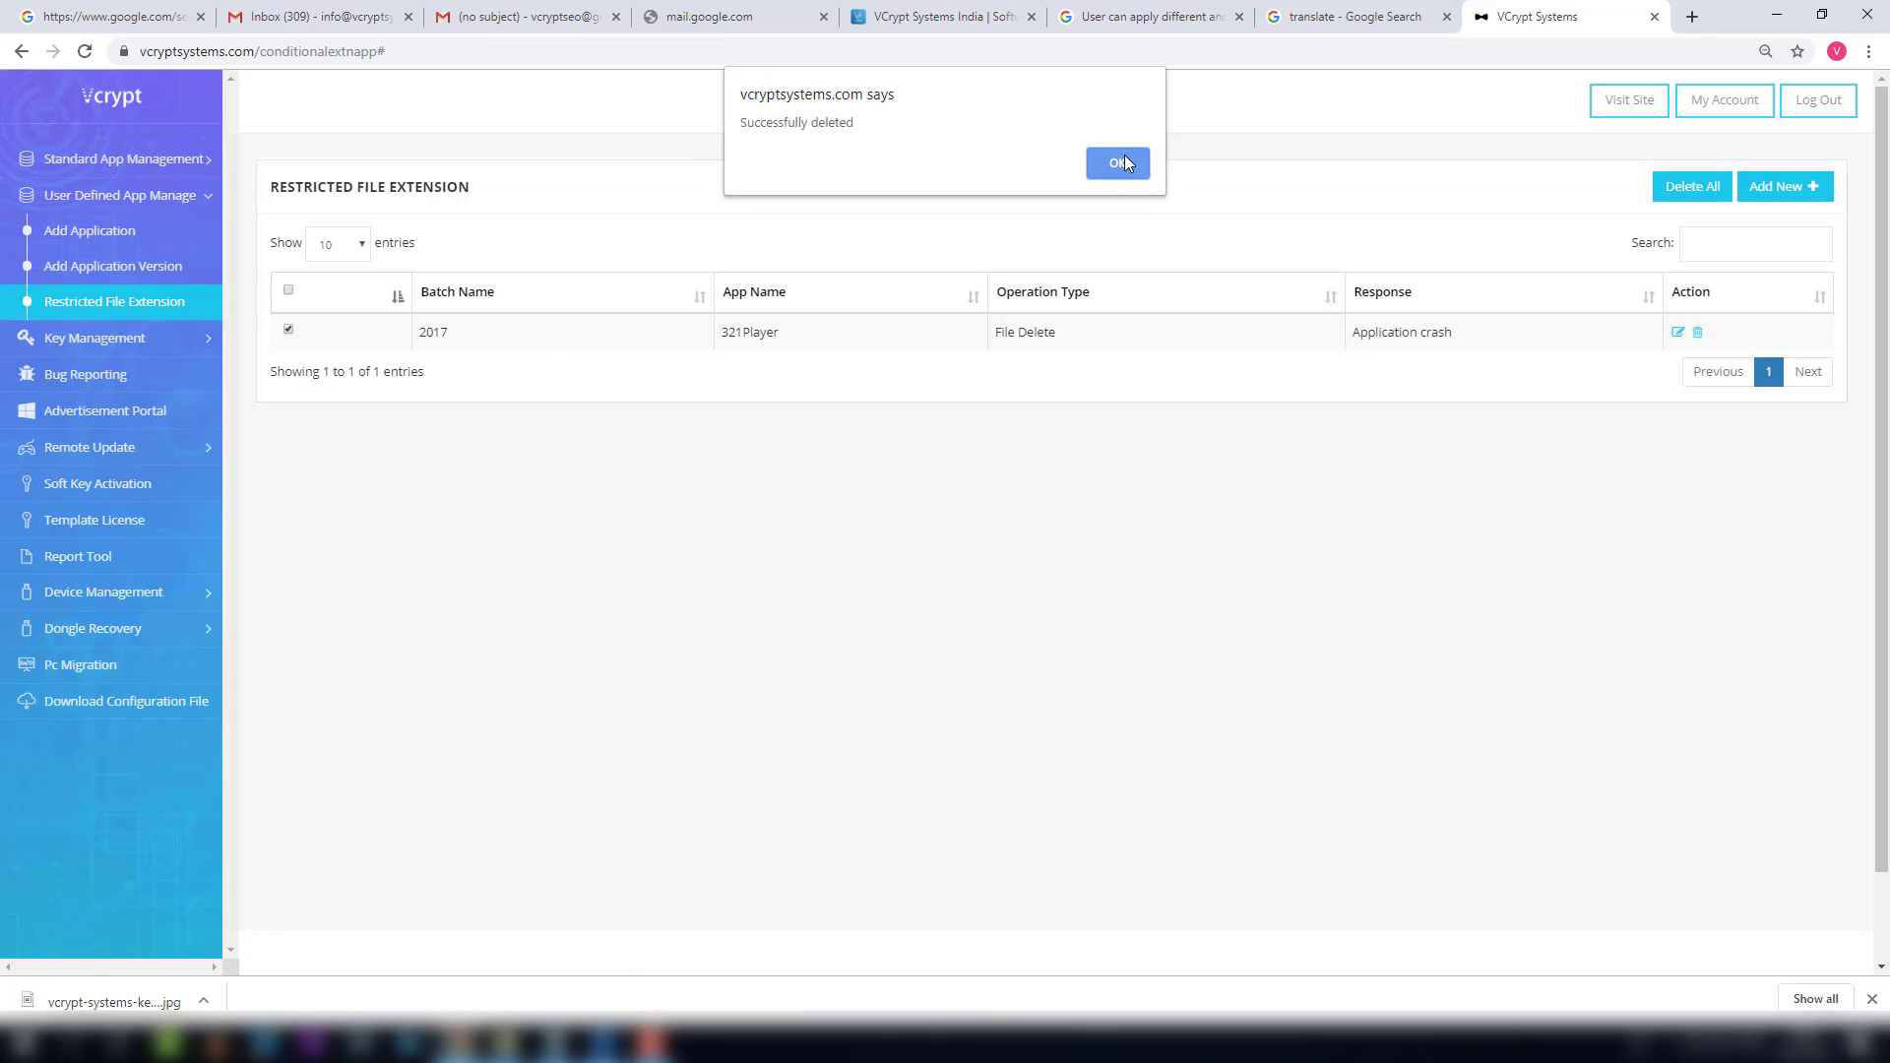
click(1122, 162)
- Delete the Player6 version of 321Player from the user-defined application versions and confirm the deletion
click(126, 276)
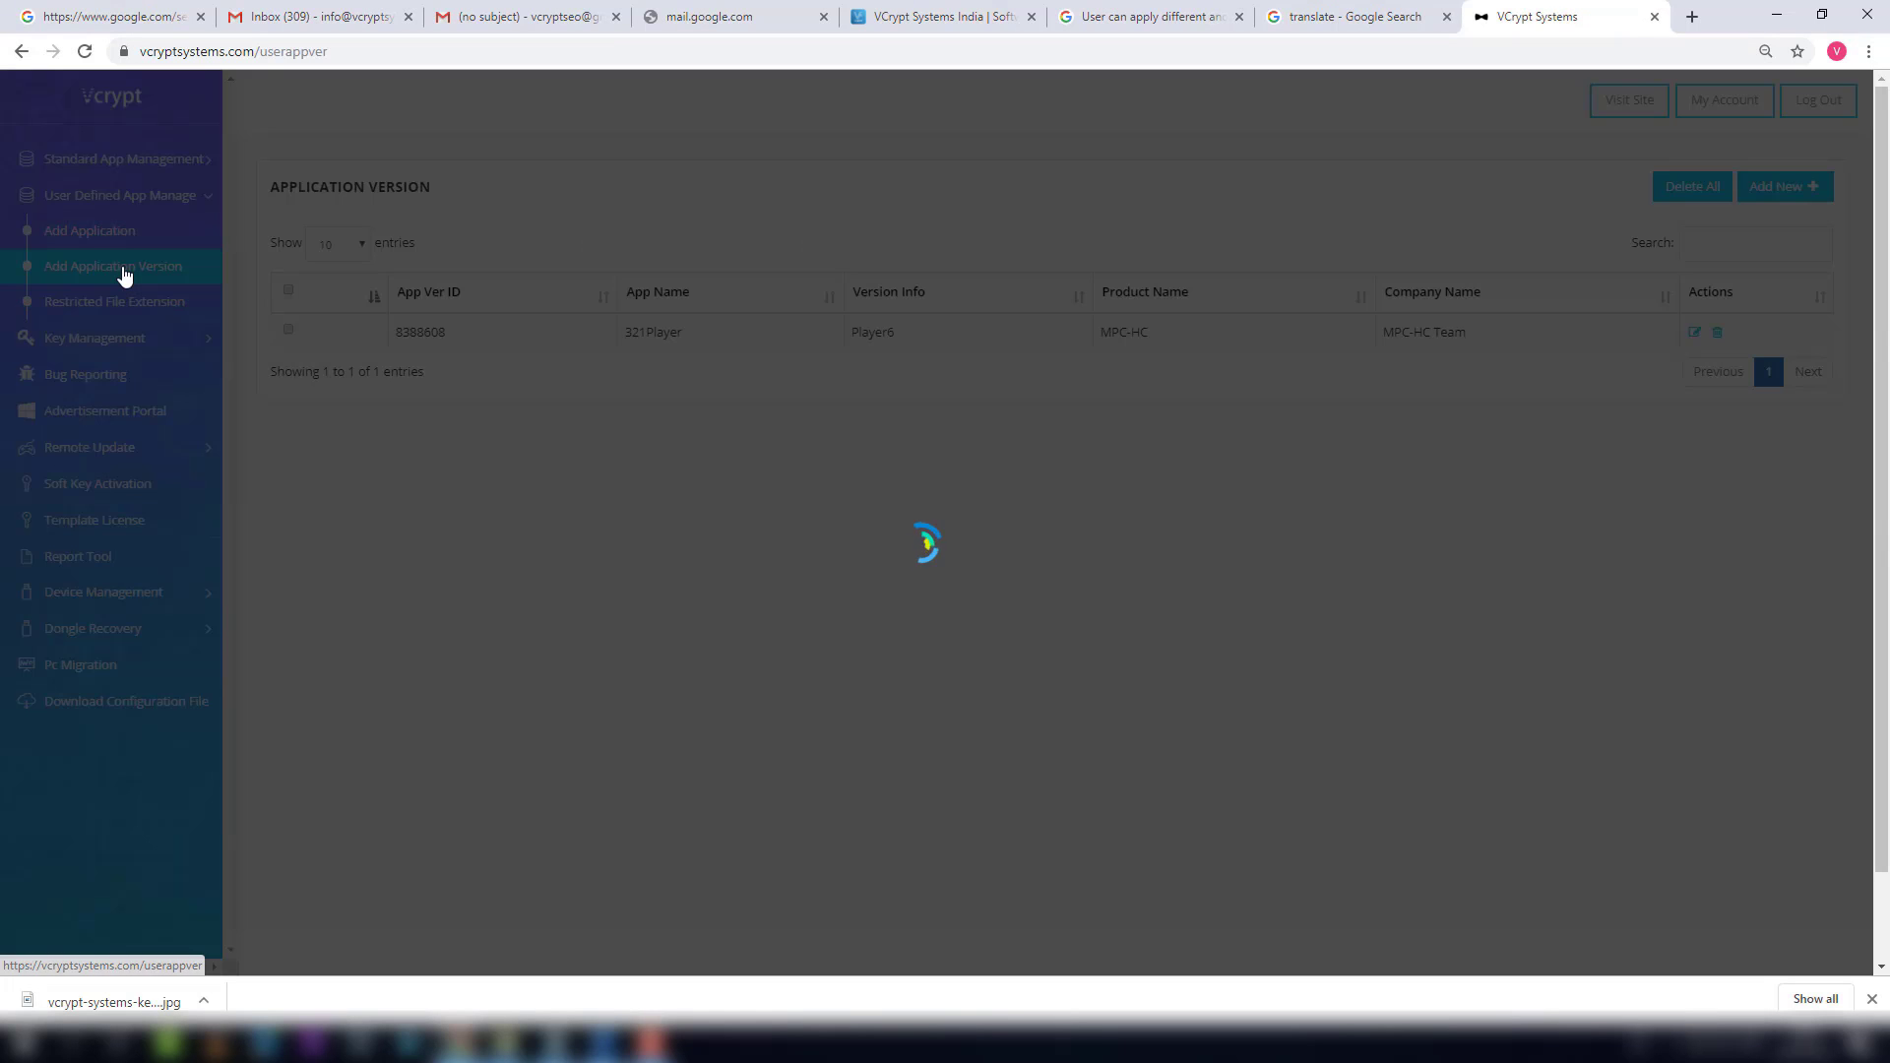
click(289, 330)
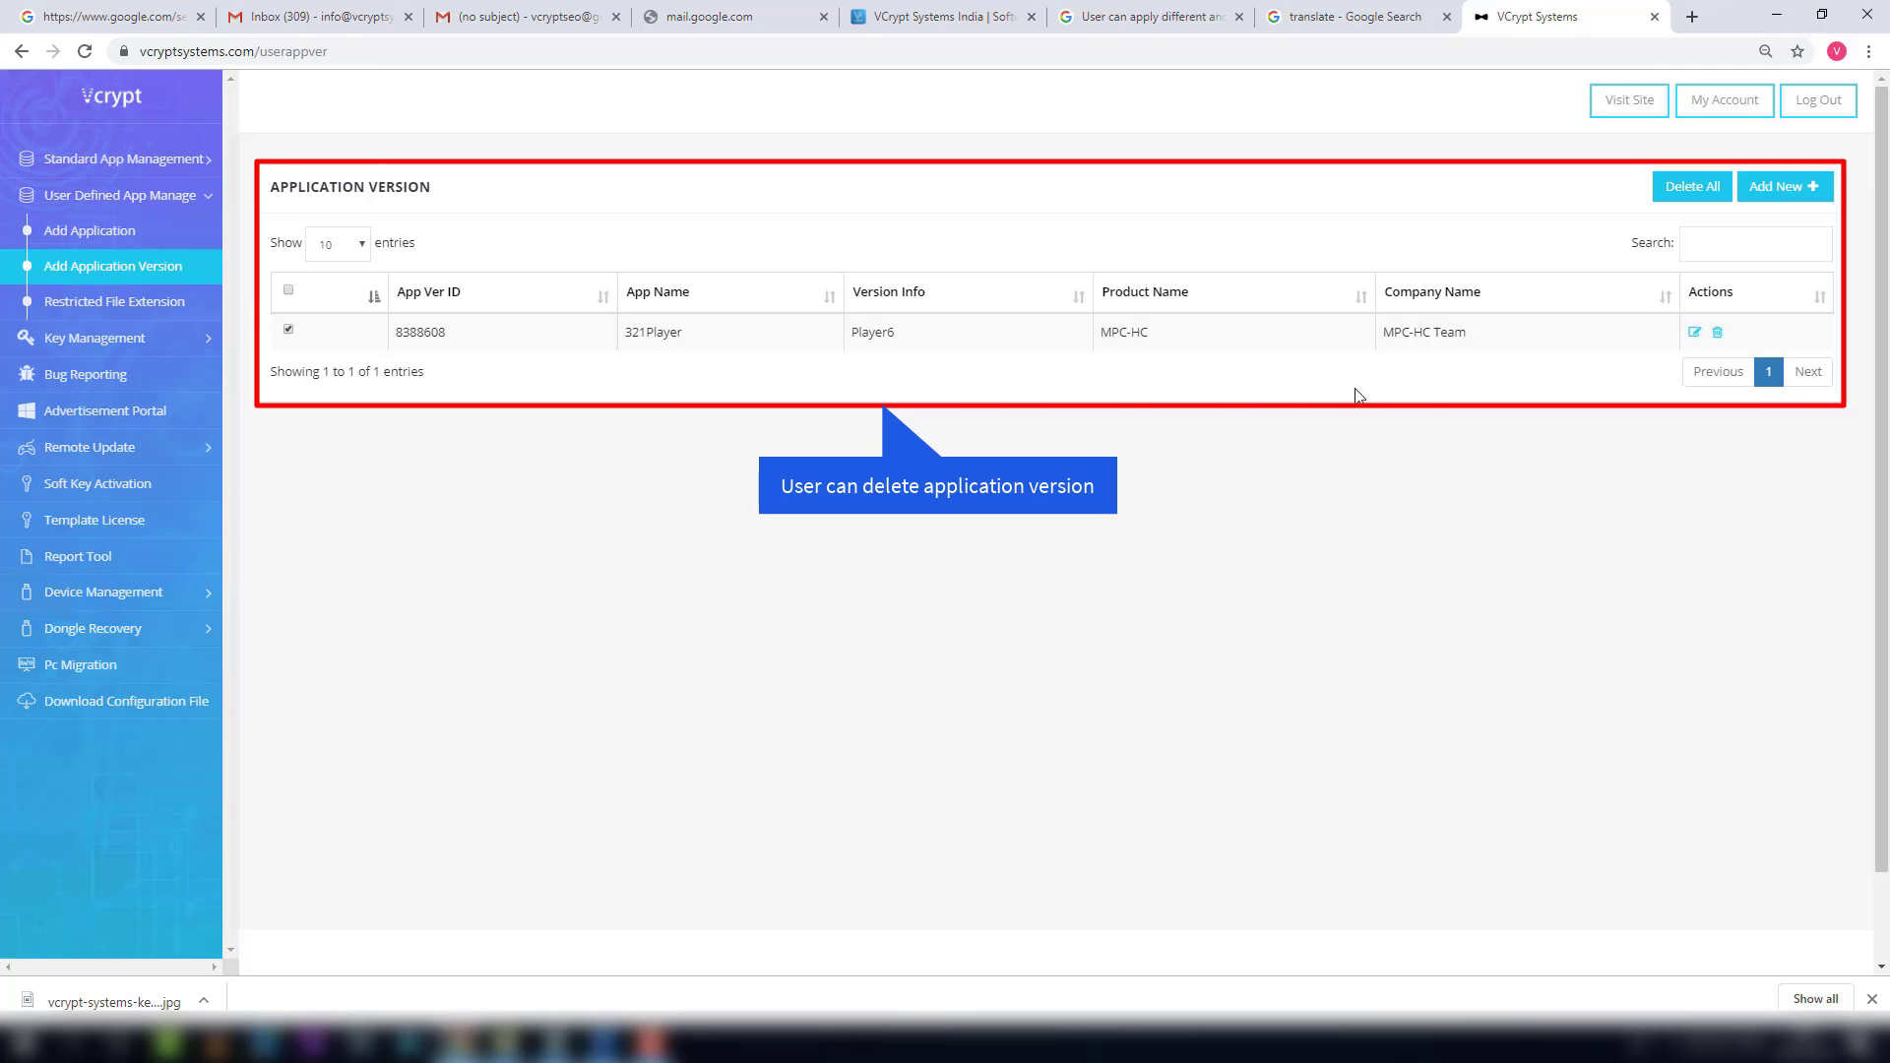
click(1717, 332)
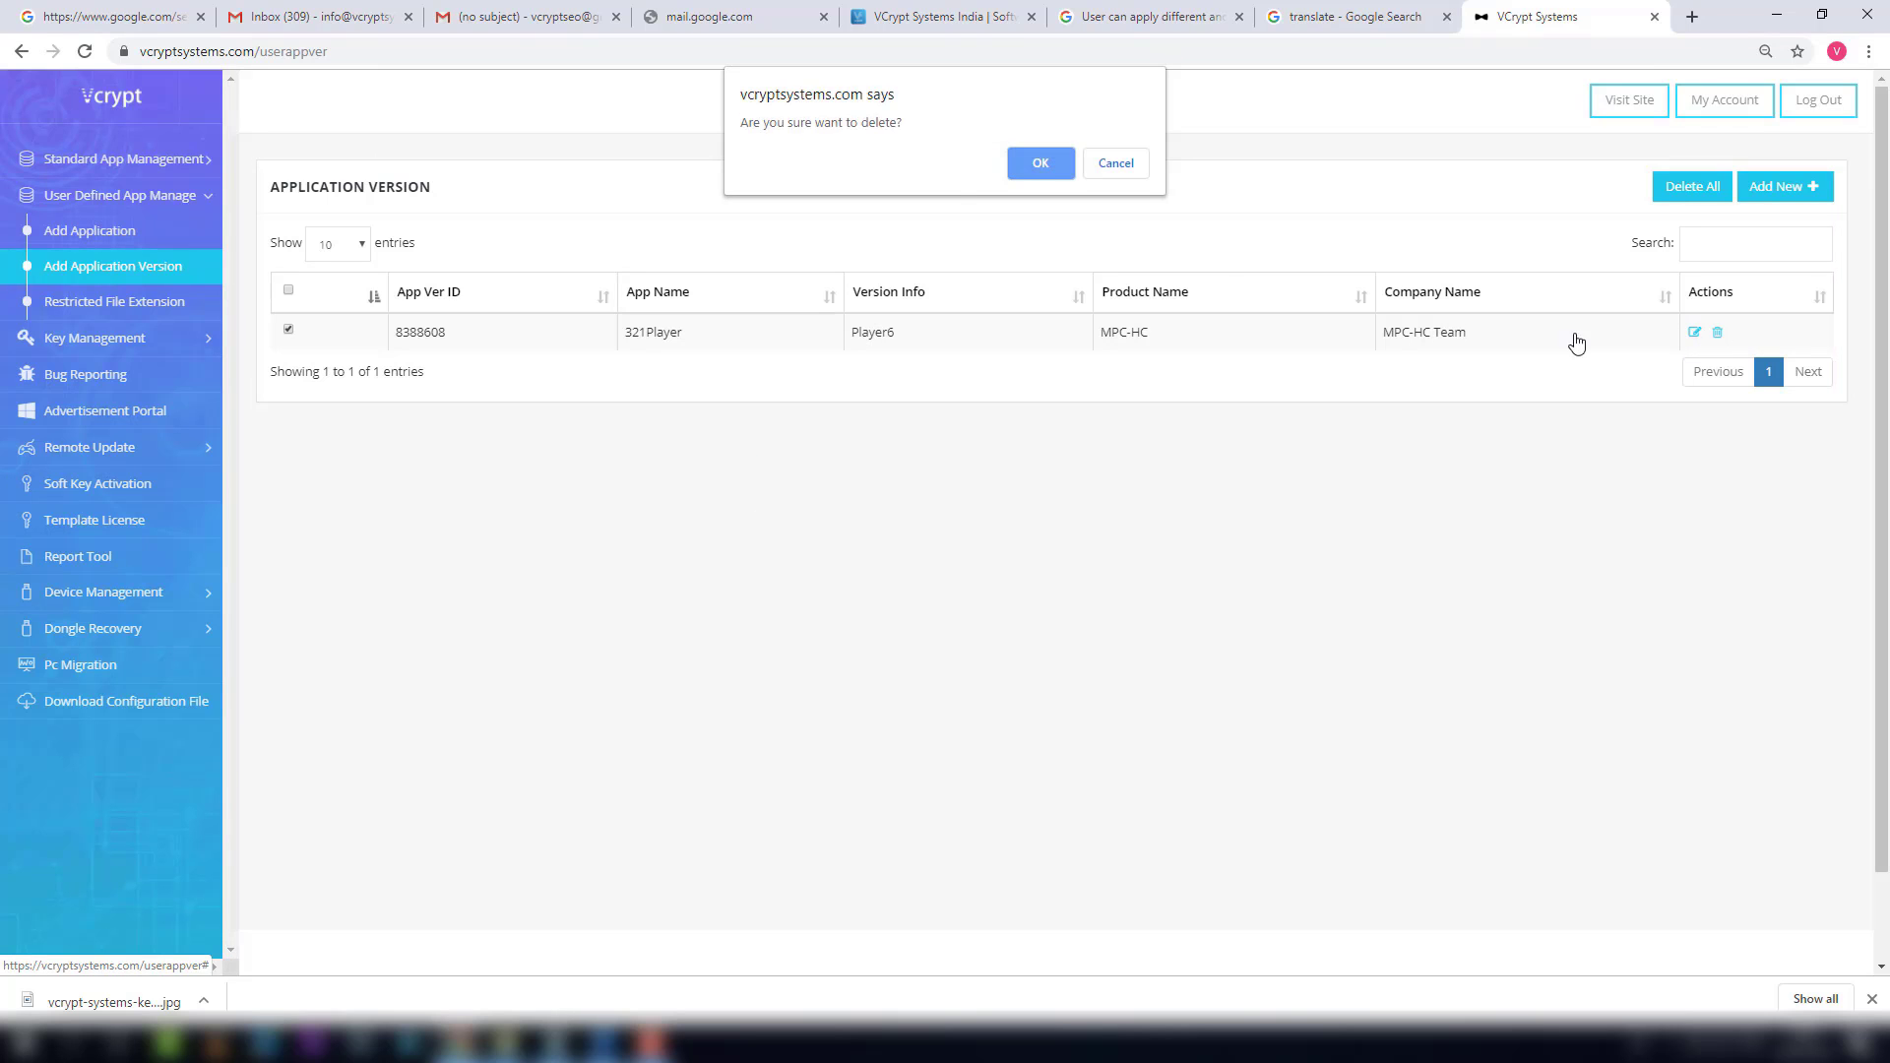
click(1034, 163)
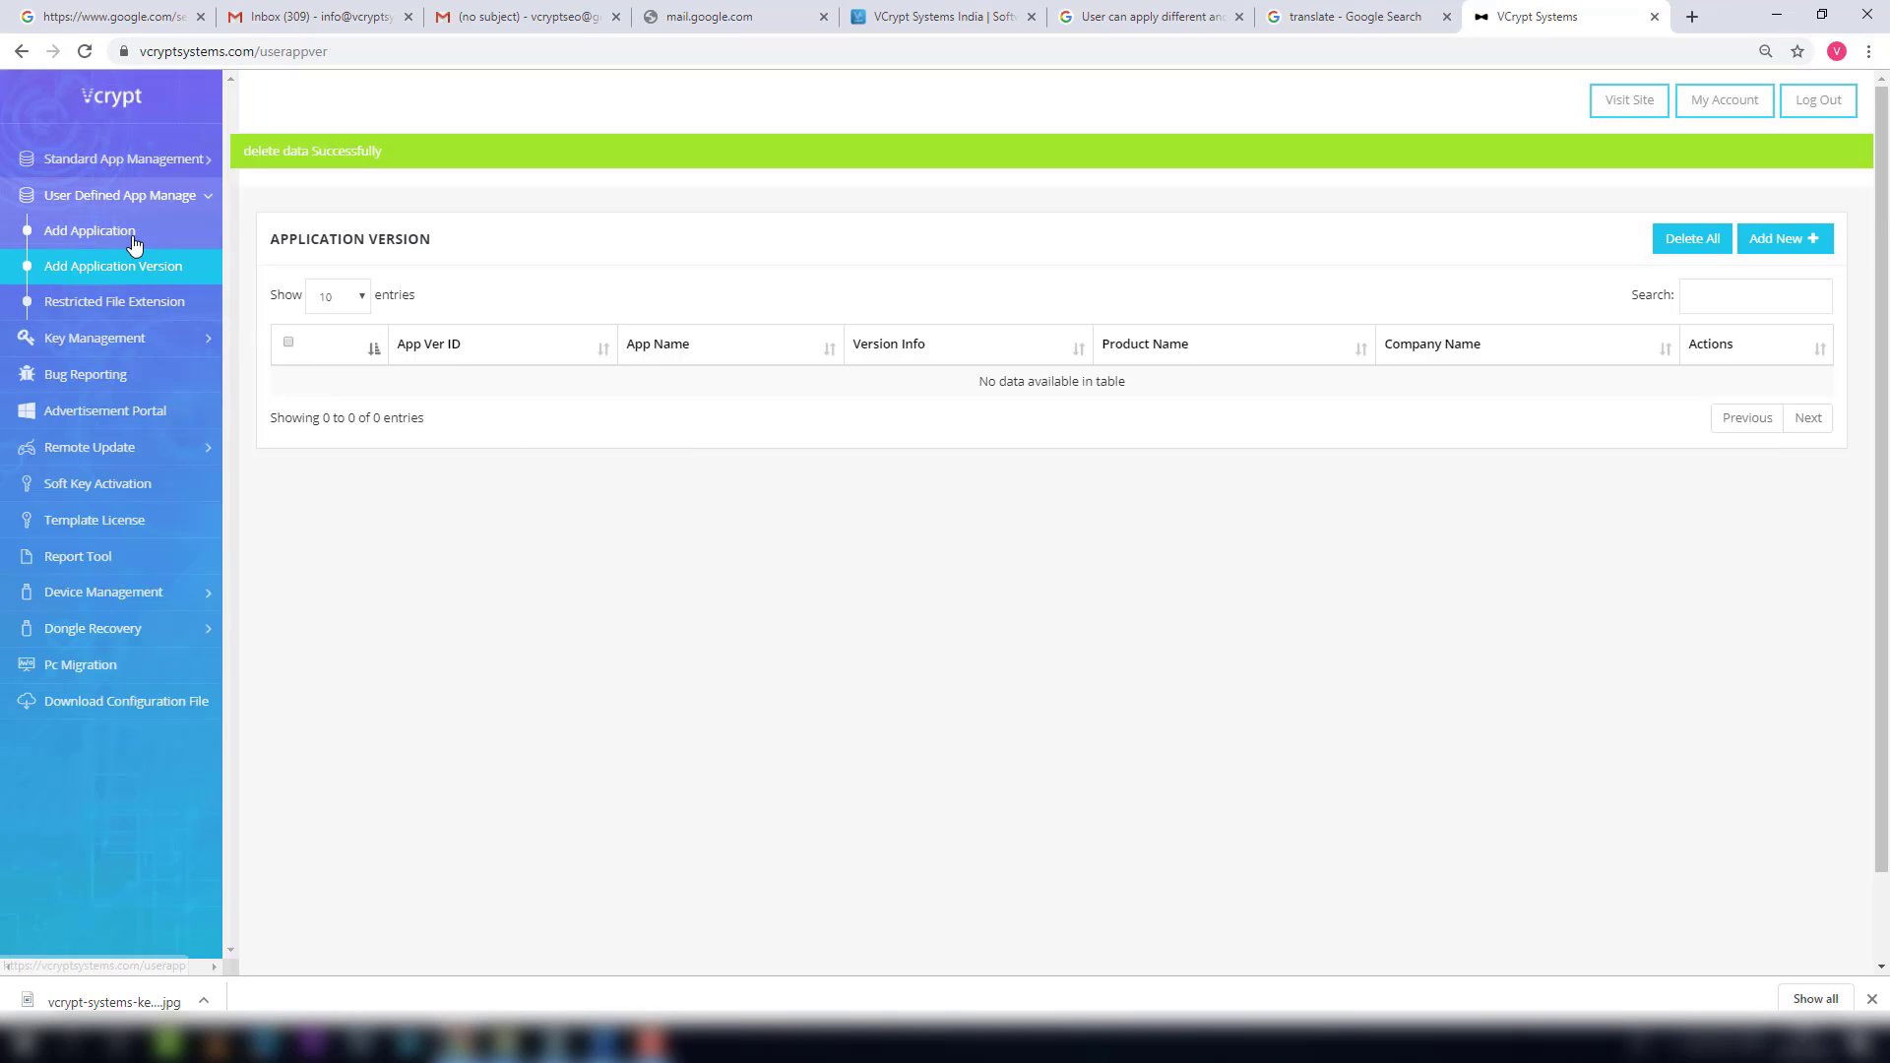
- Delete the 321 Player application from the user-defined applications and confirm the deletion
click(135, 234)
click(289, 332)
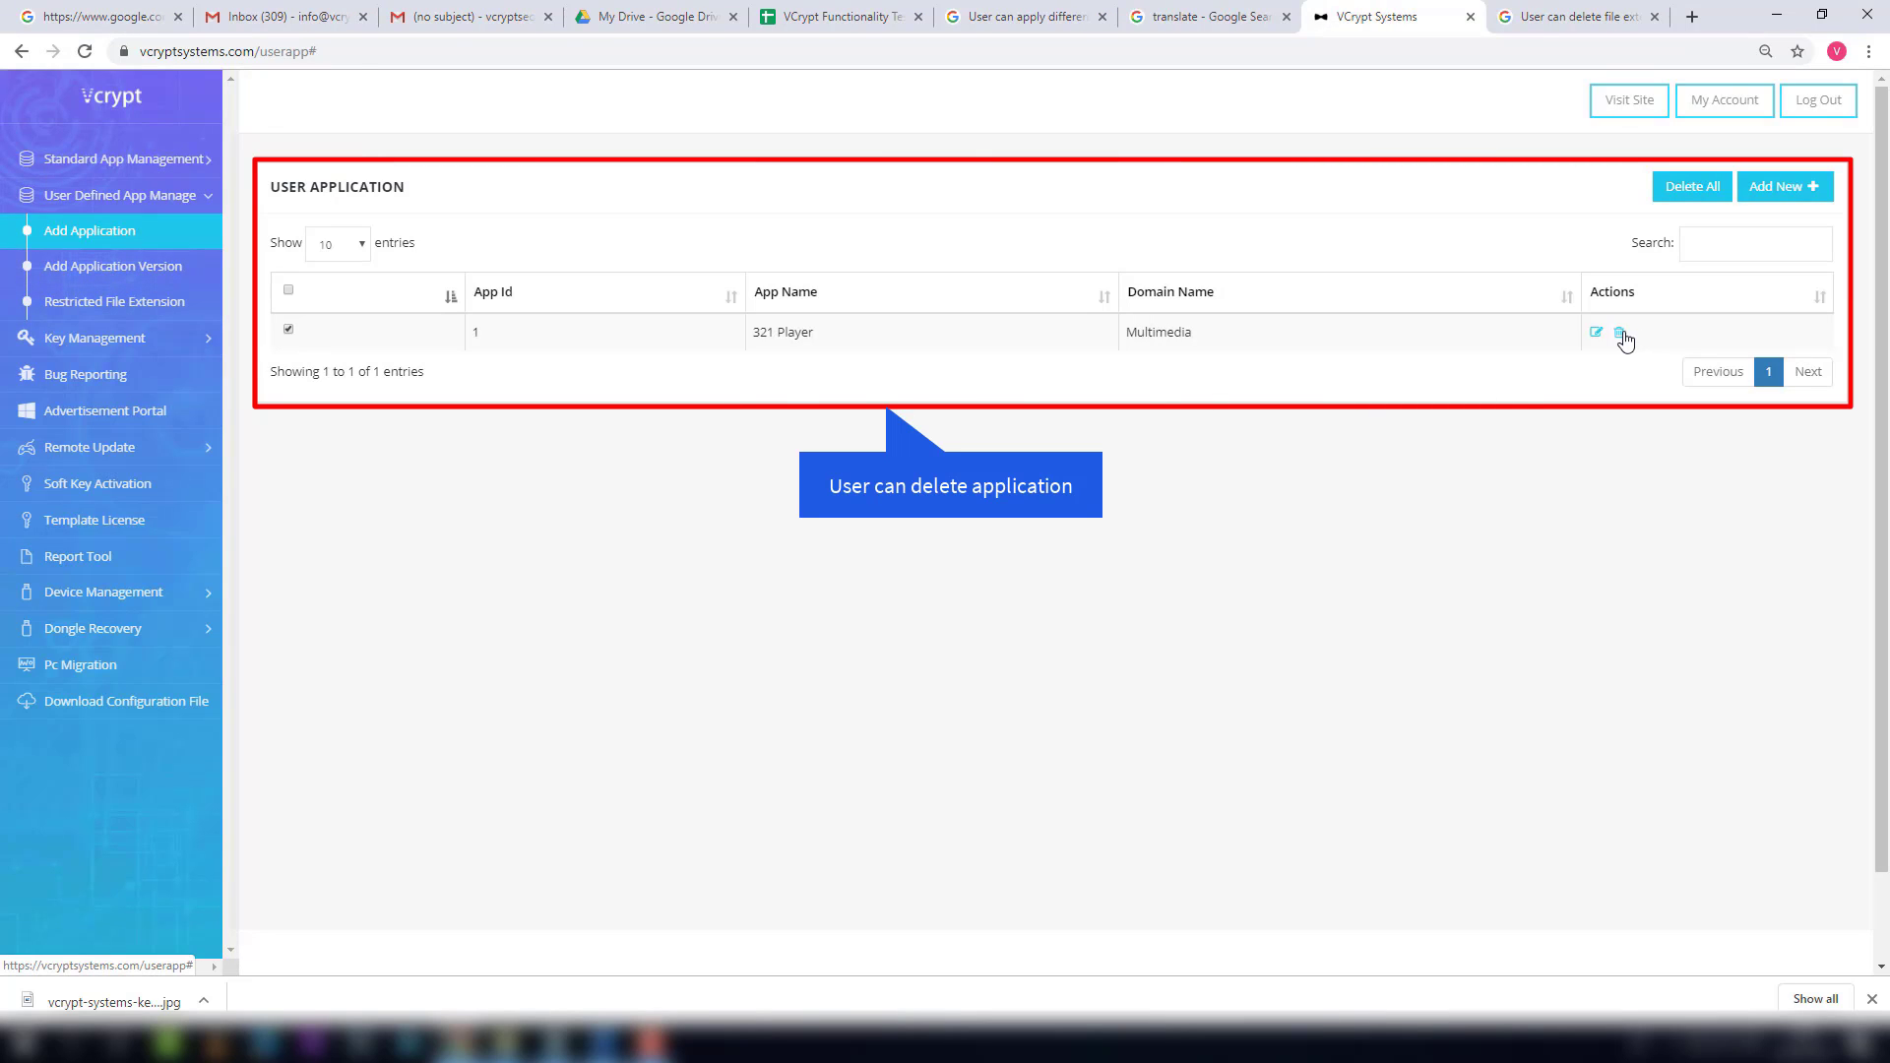
click(1620, 334)
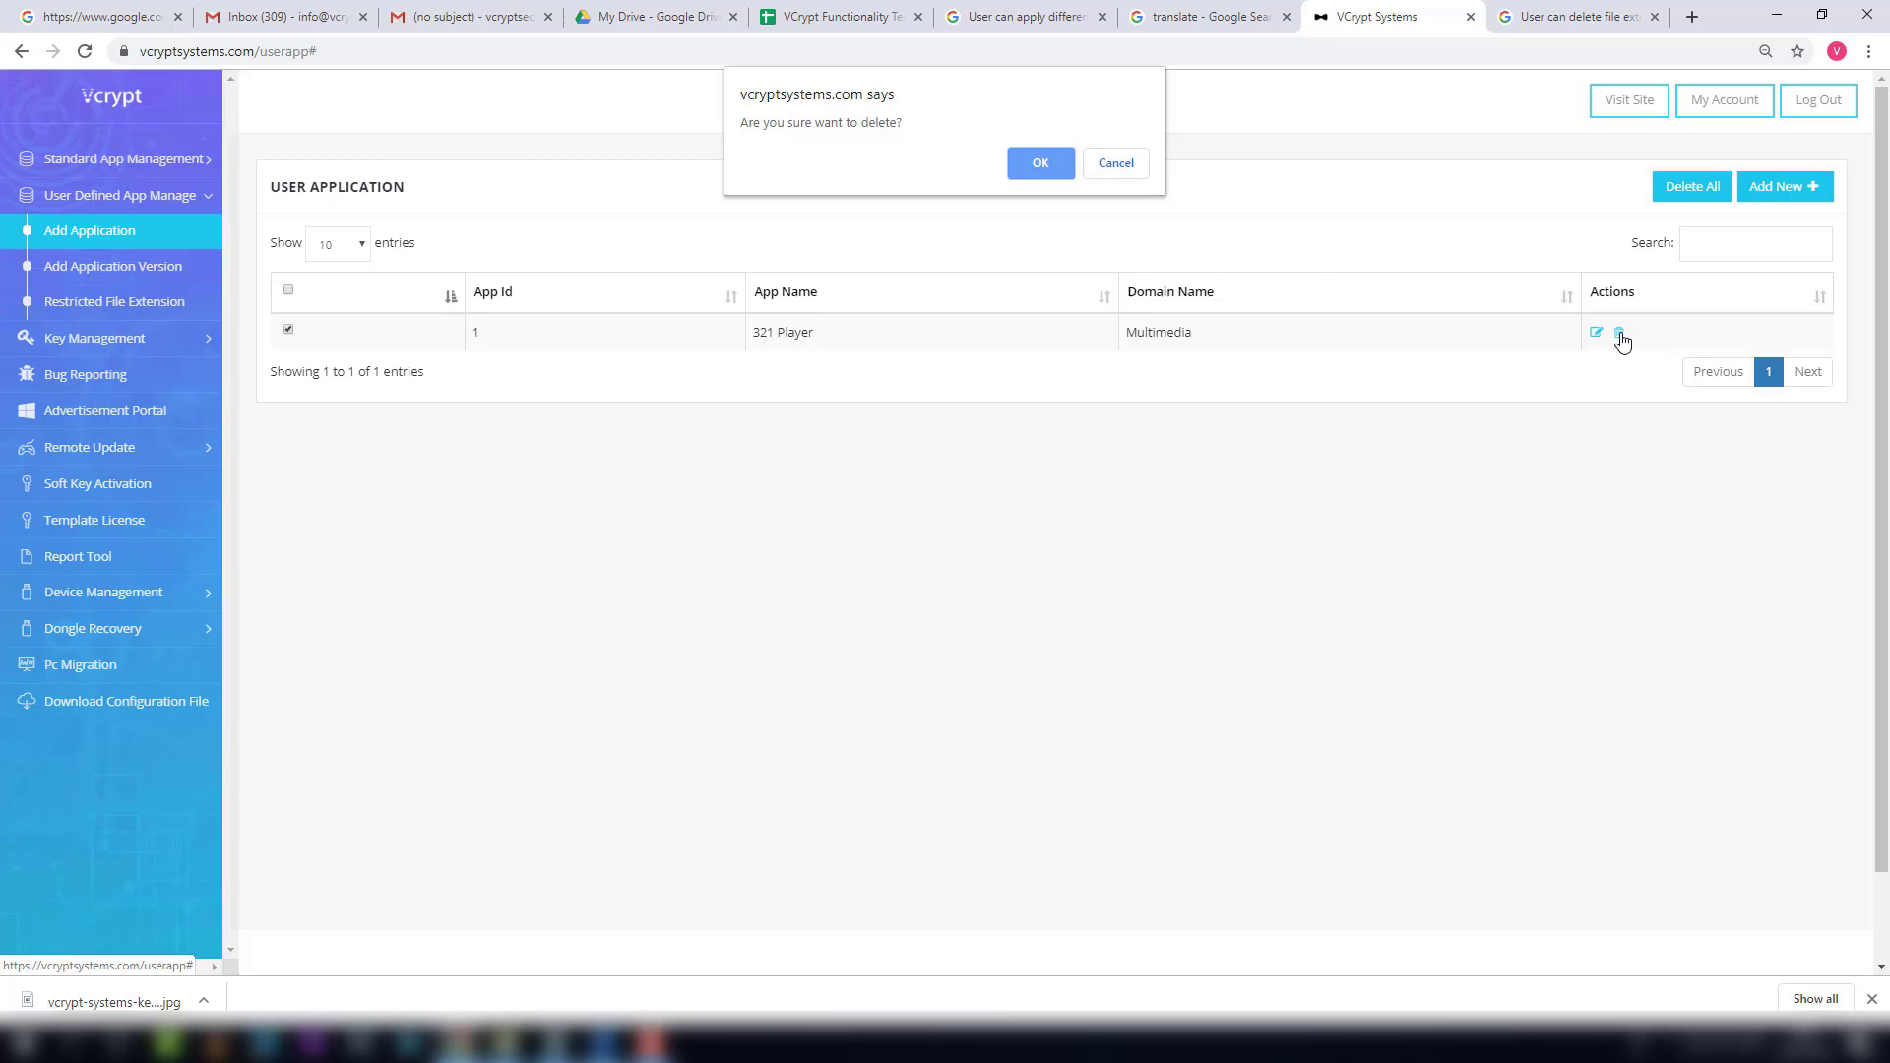
click(1042, 164)
click(1136, 166)
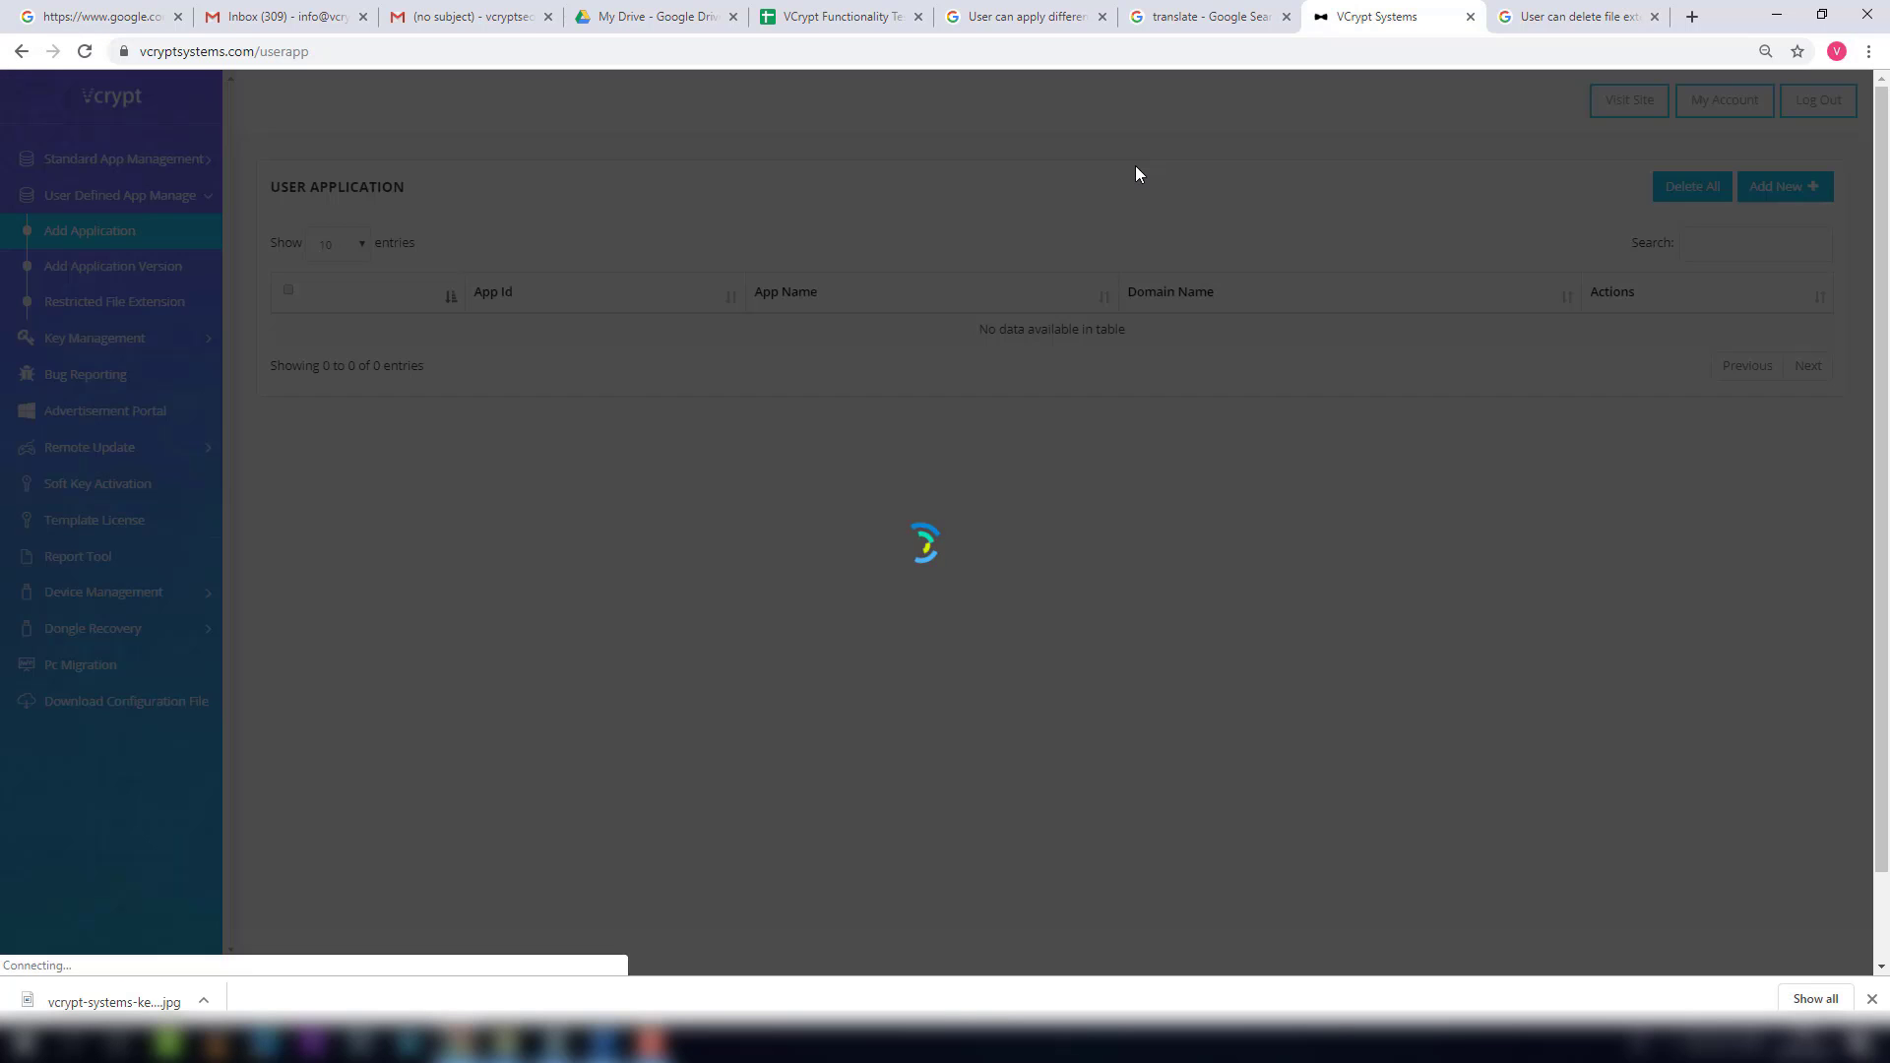